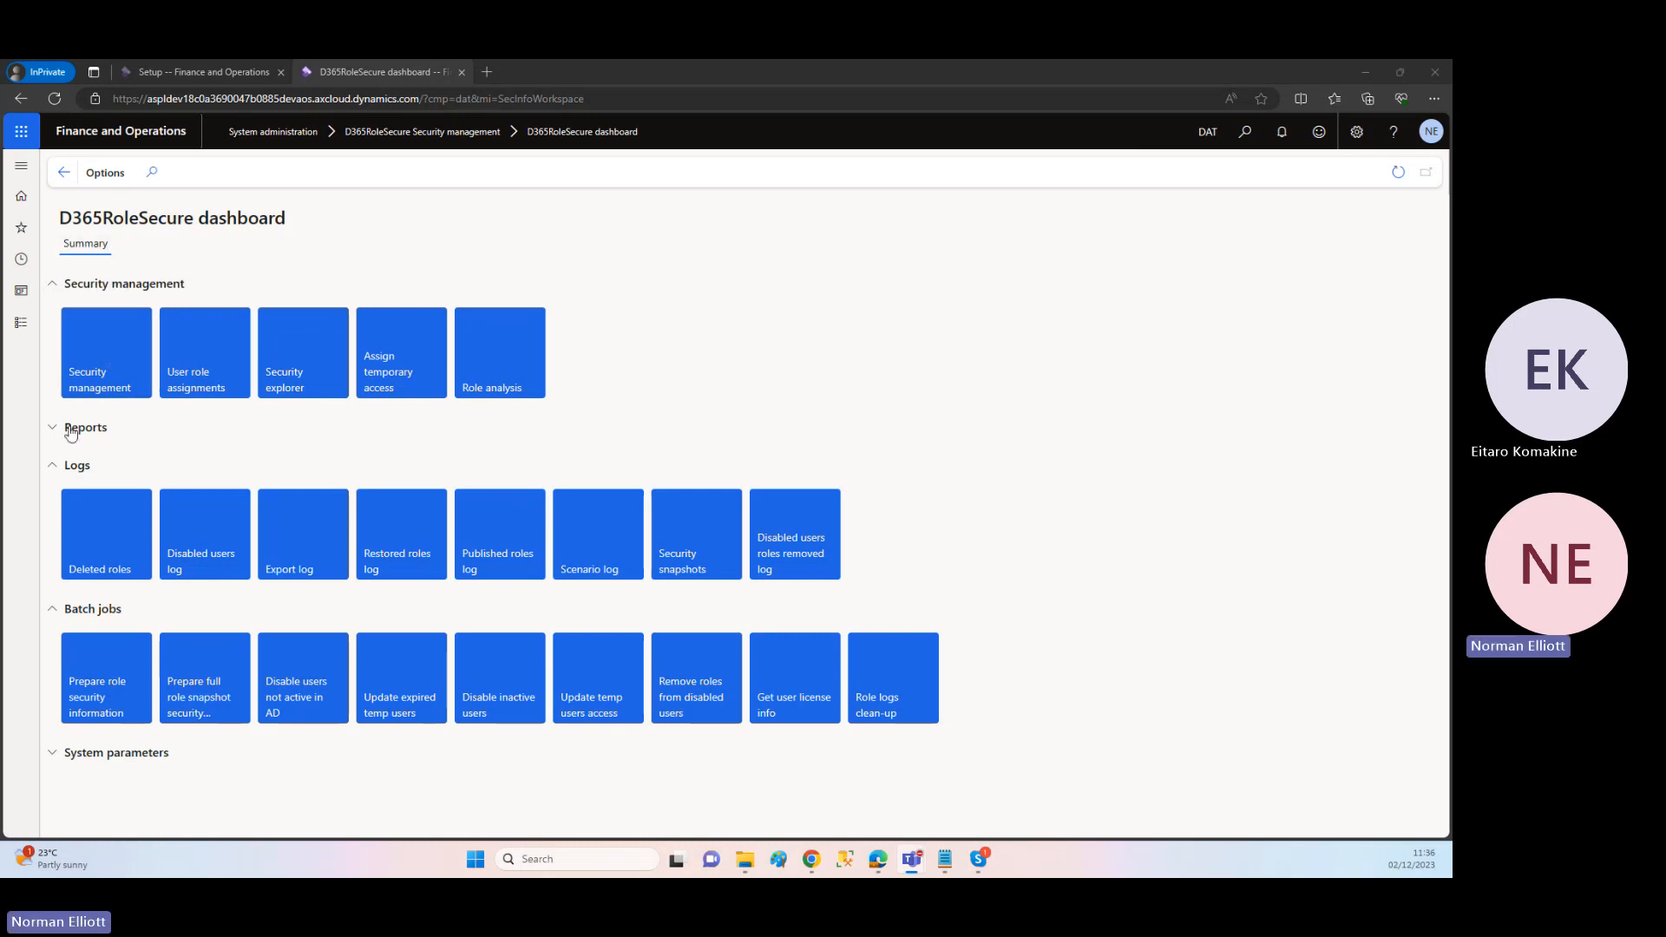
Step: Look through the Reports, Logs and Batch jobs tile groups on the D365RoleSecure dashboard, collapsing each after viewing
click(52, 469)
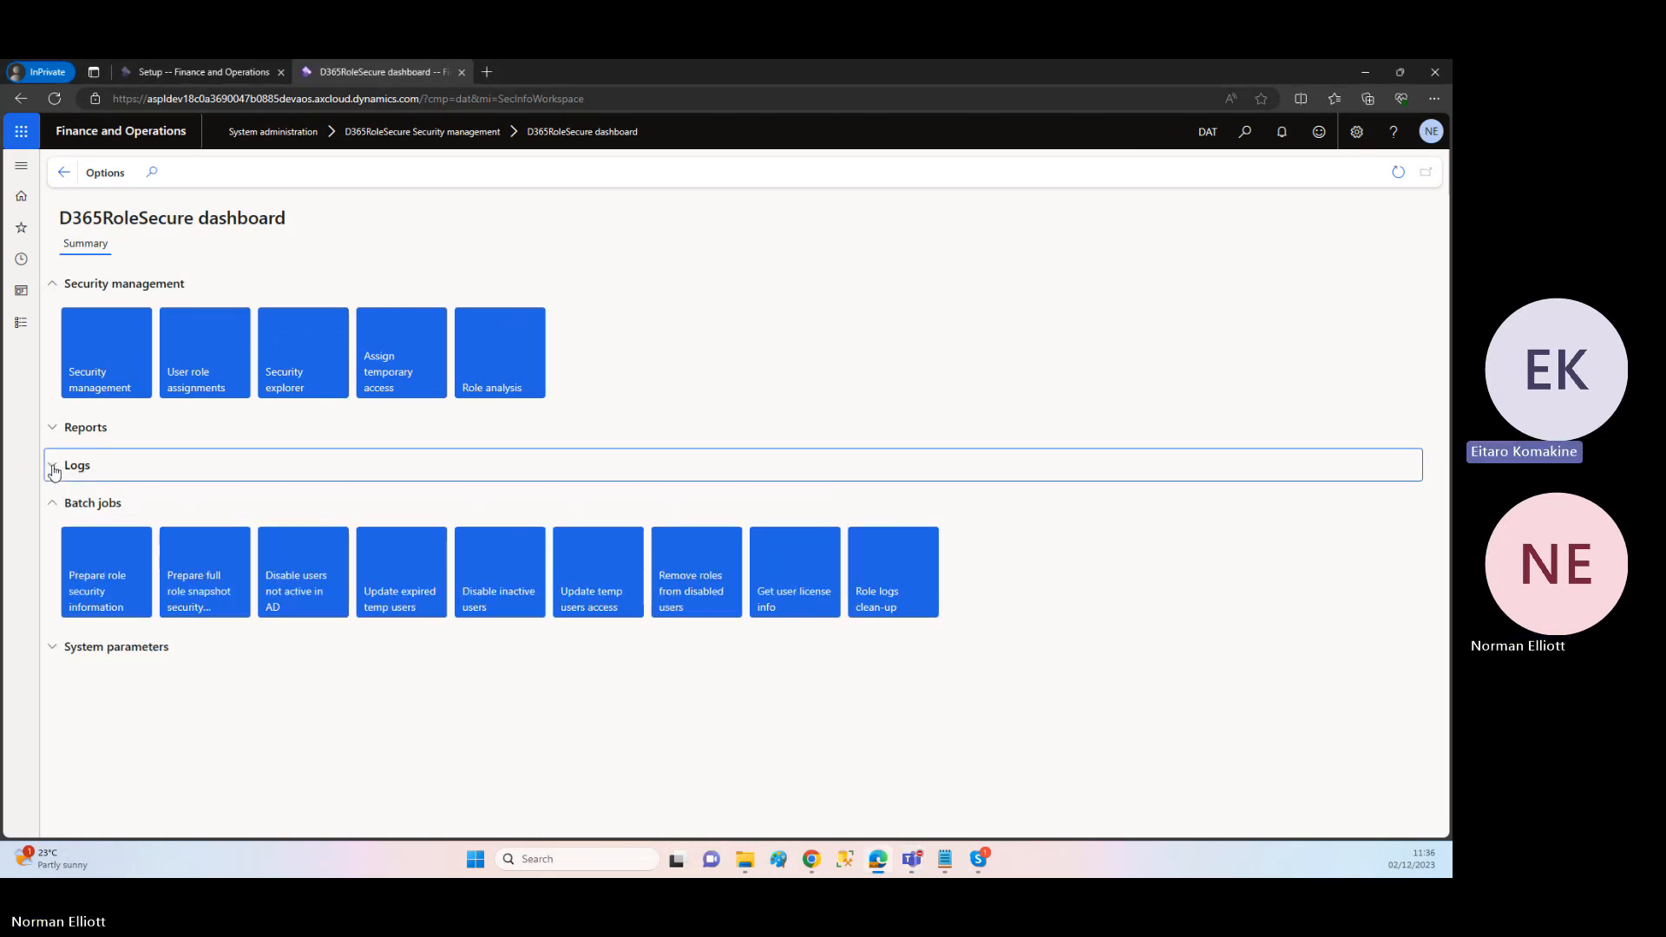
click(52, 507)
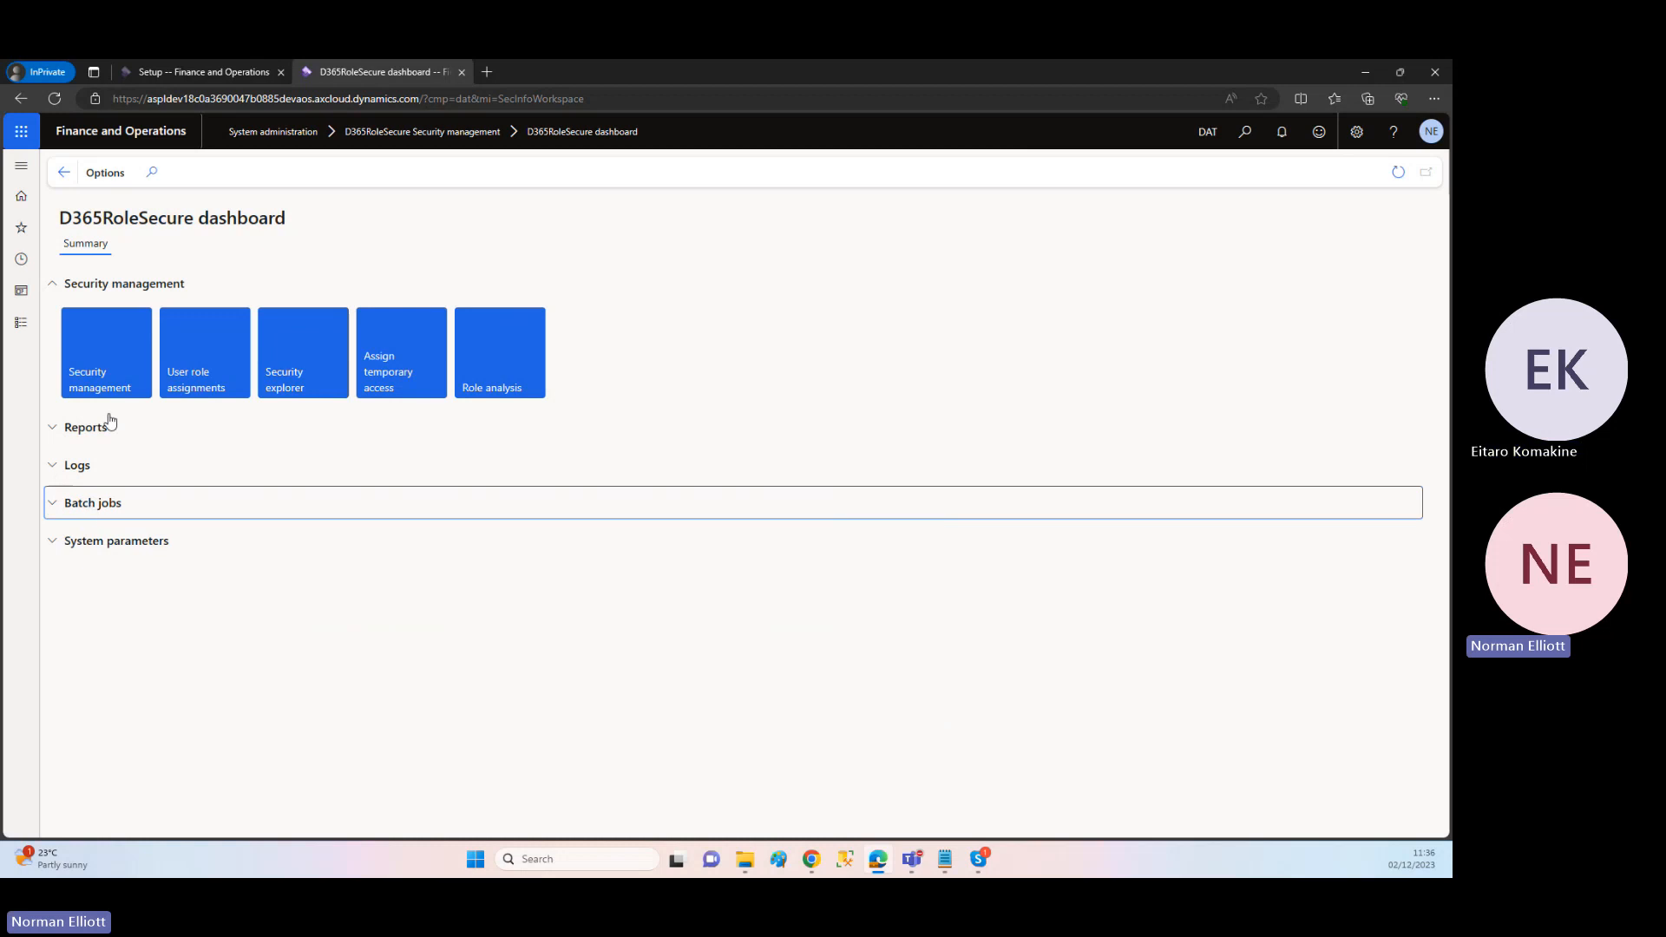
click(54, 438)
click(54, 438)
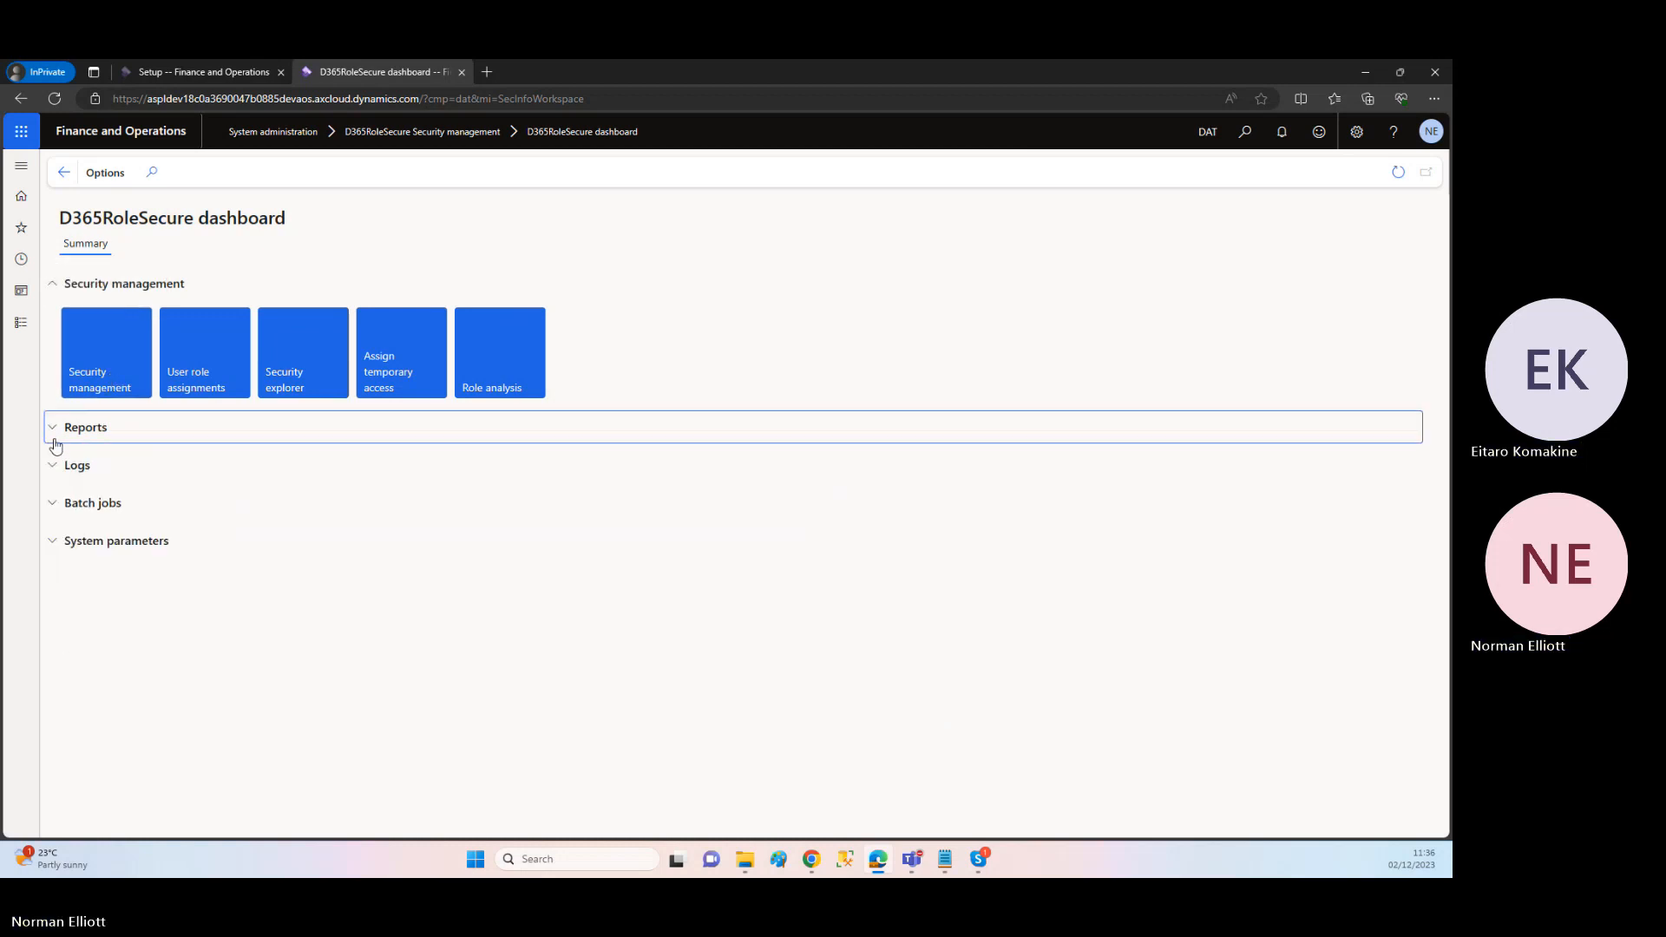
click(53, 470)
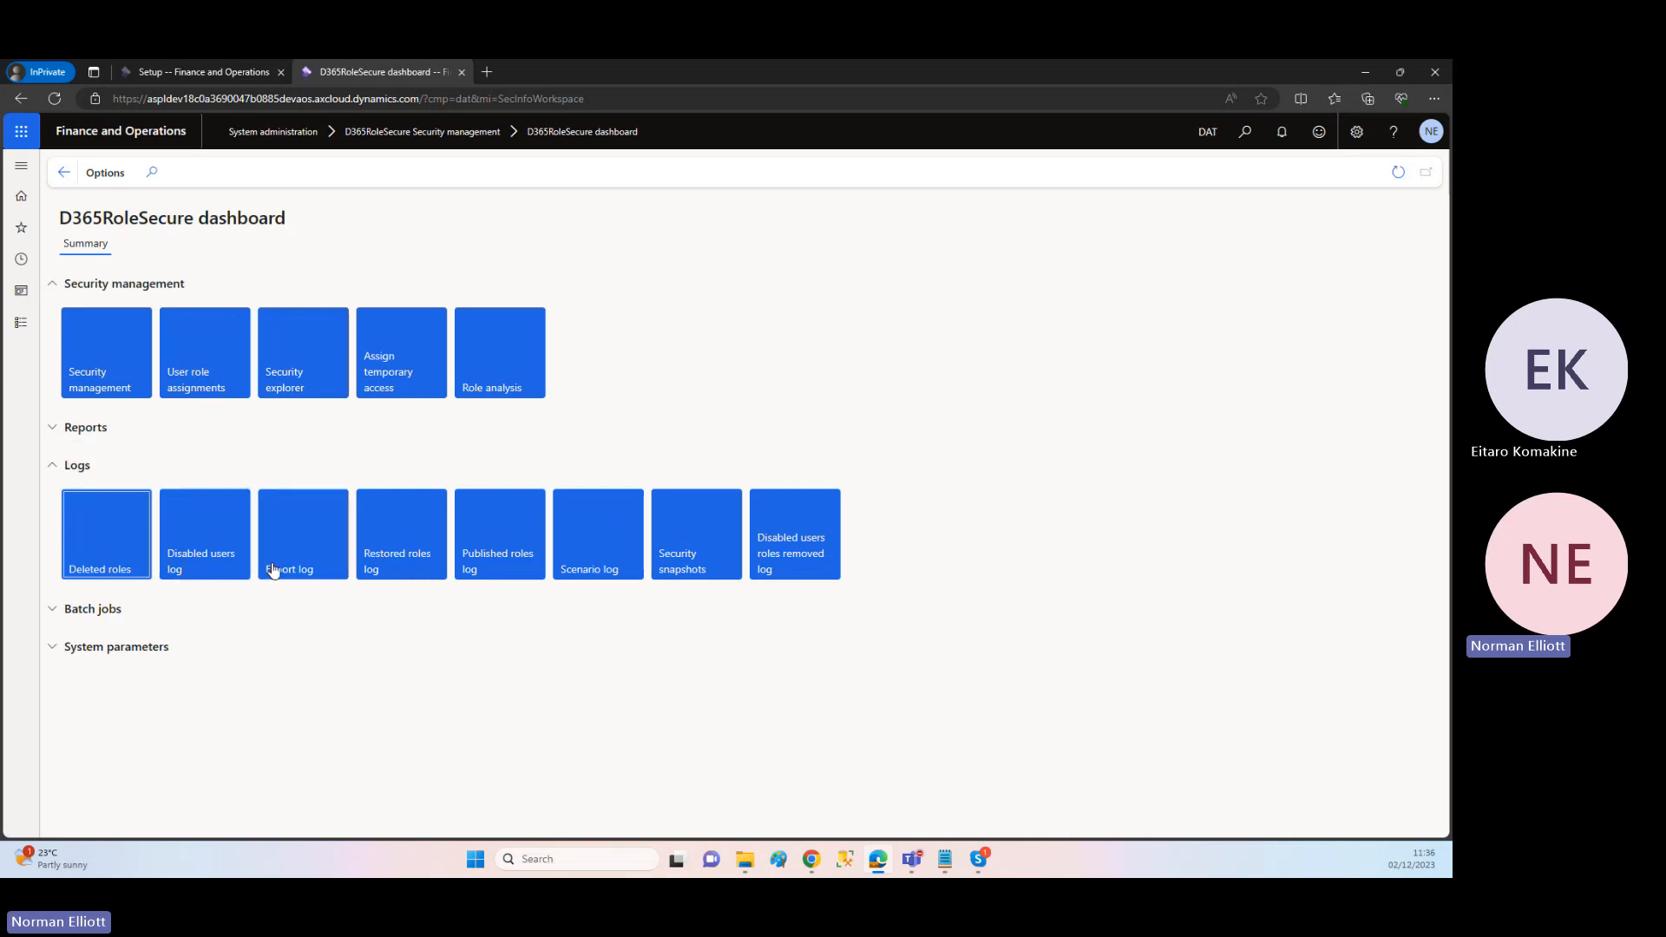
click(63, 469)
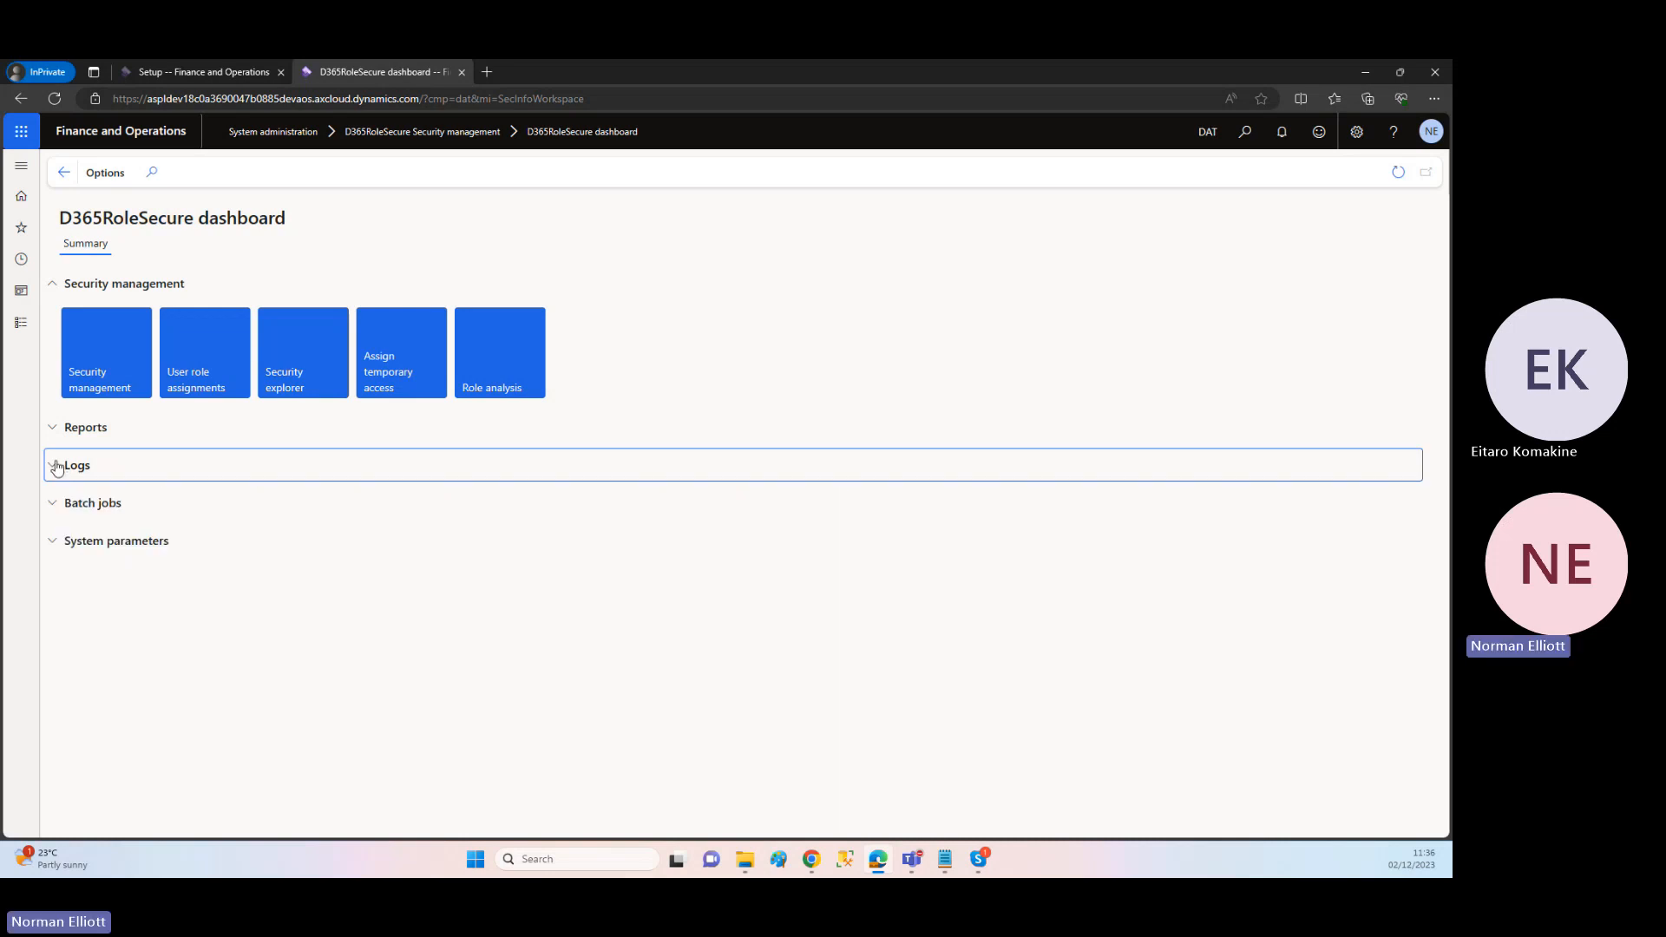
click(49, 510)
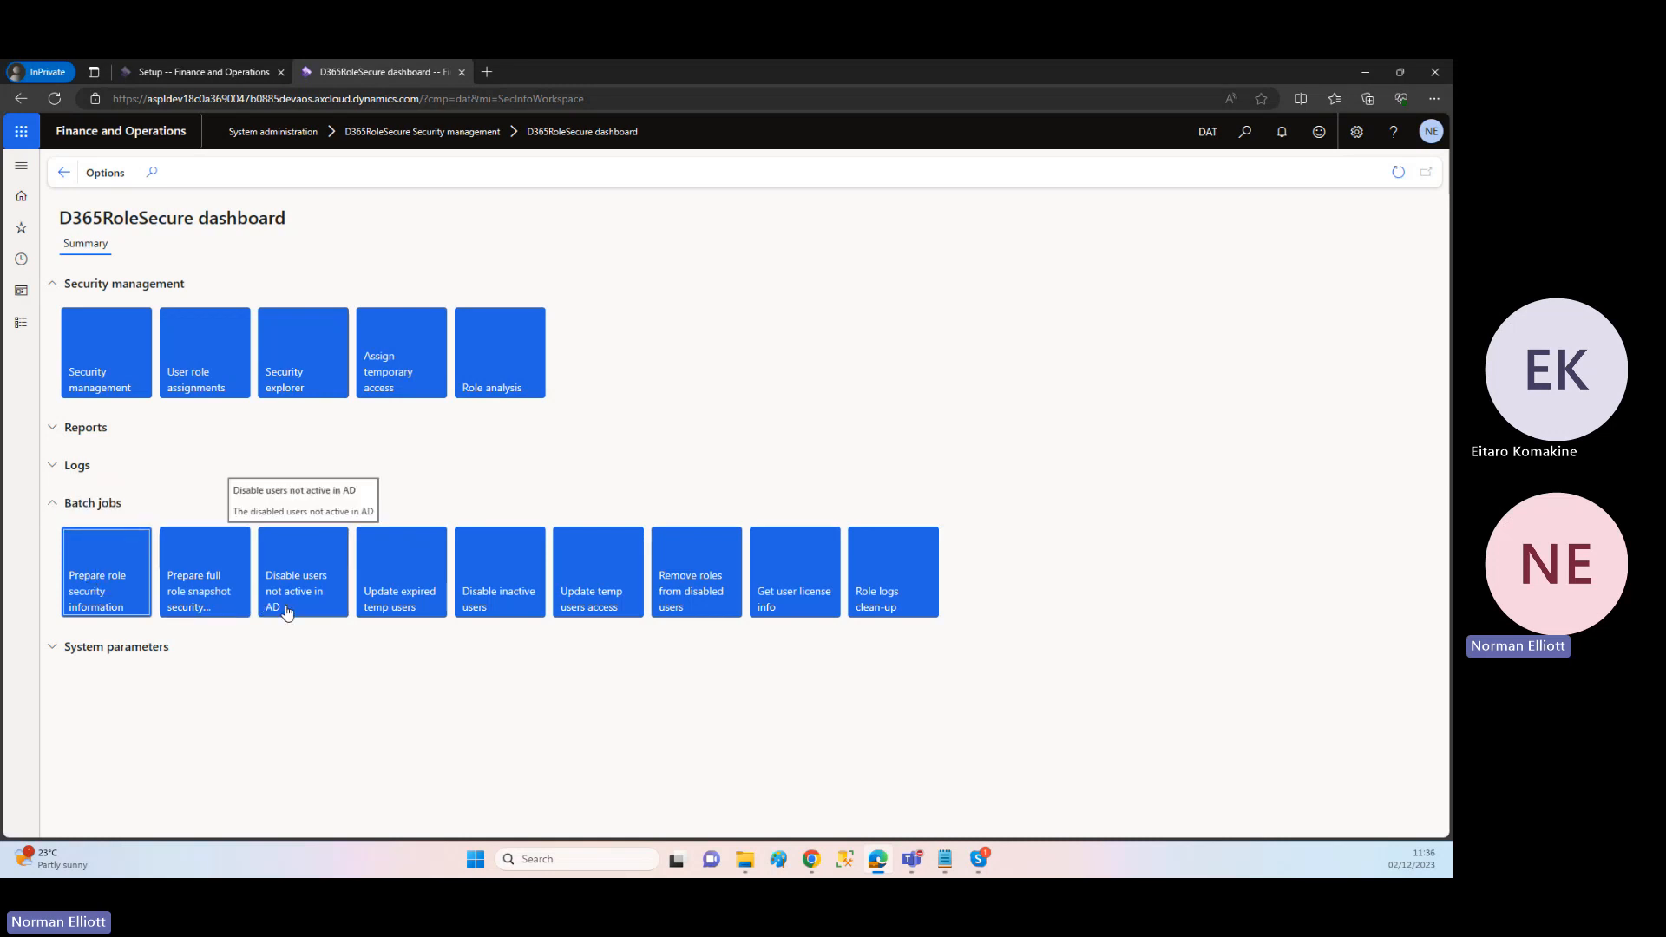
click(56, 502)
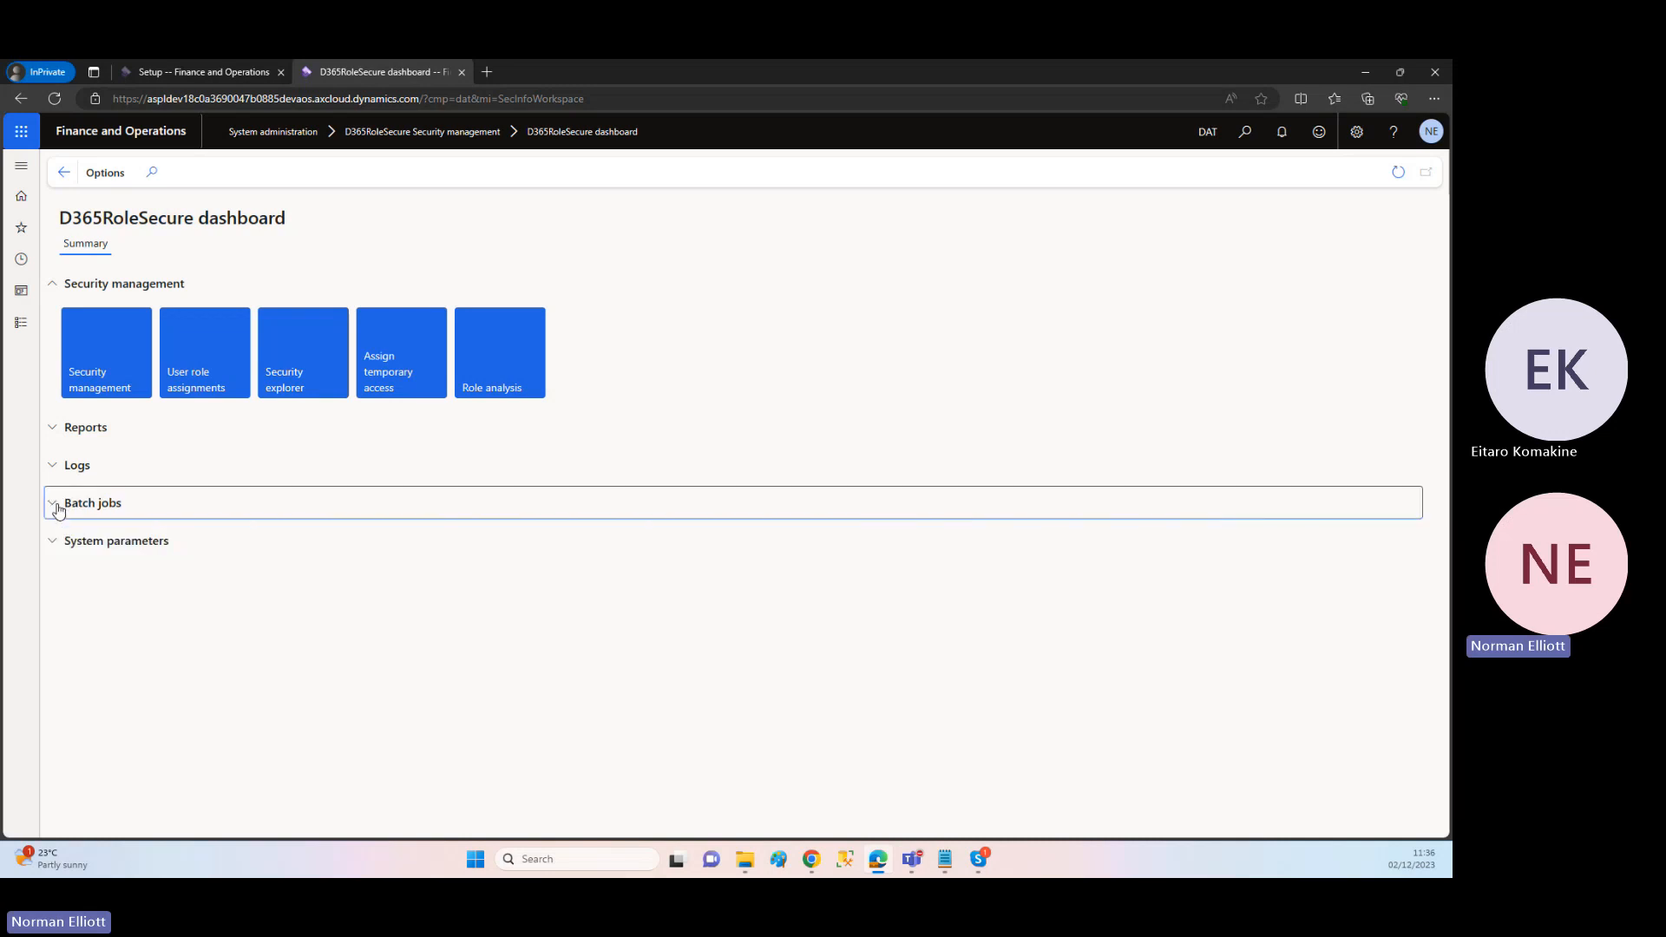
Step: Open Security management and try to delete the standard Accountant role, dismissing the resulting notification
click(95, 375)
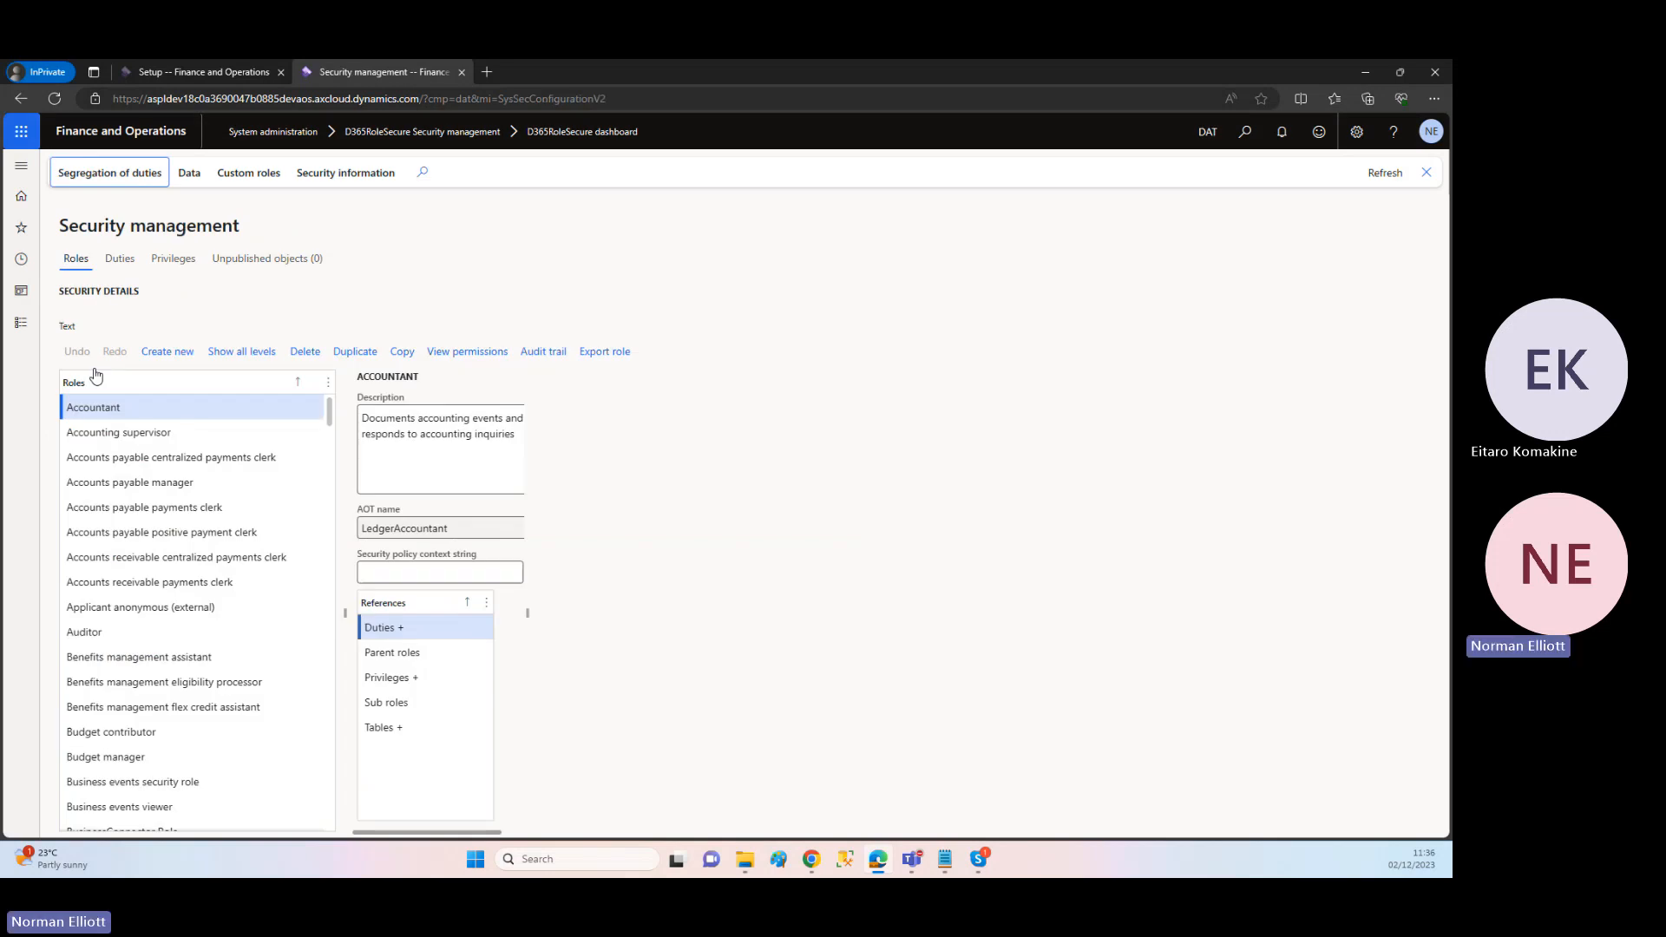
click(235, 315)
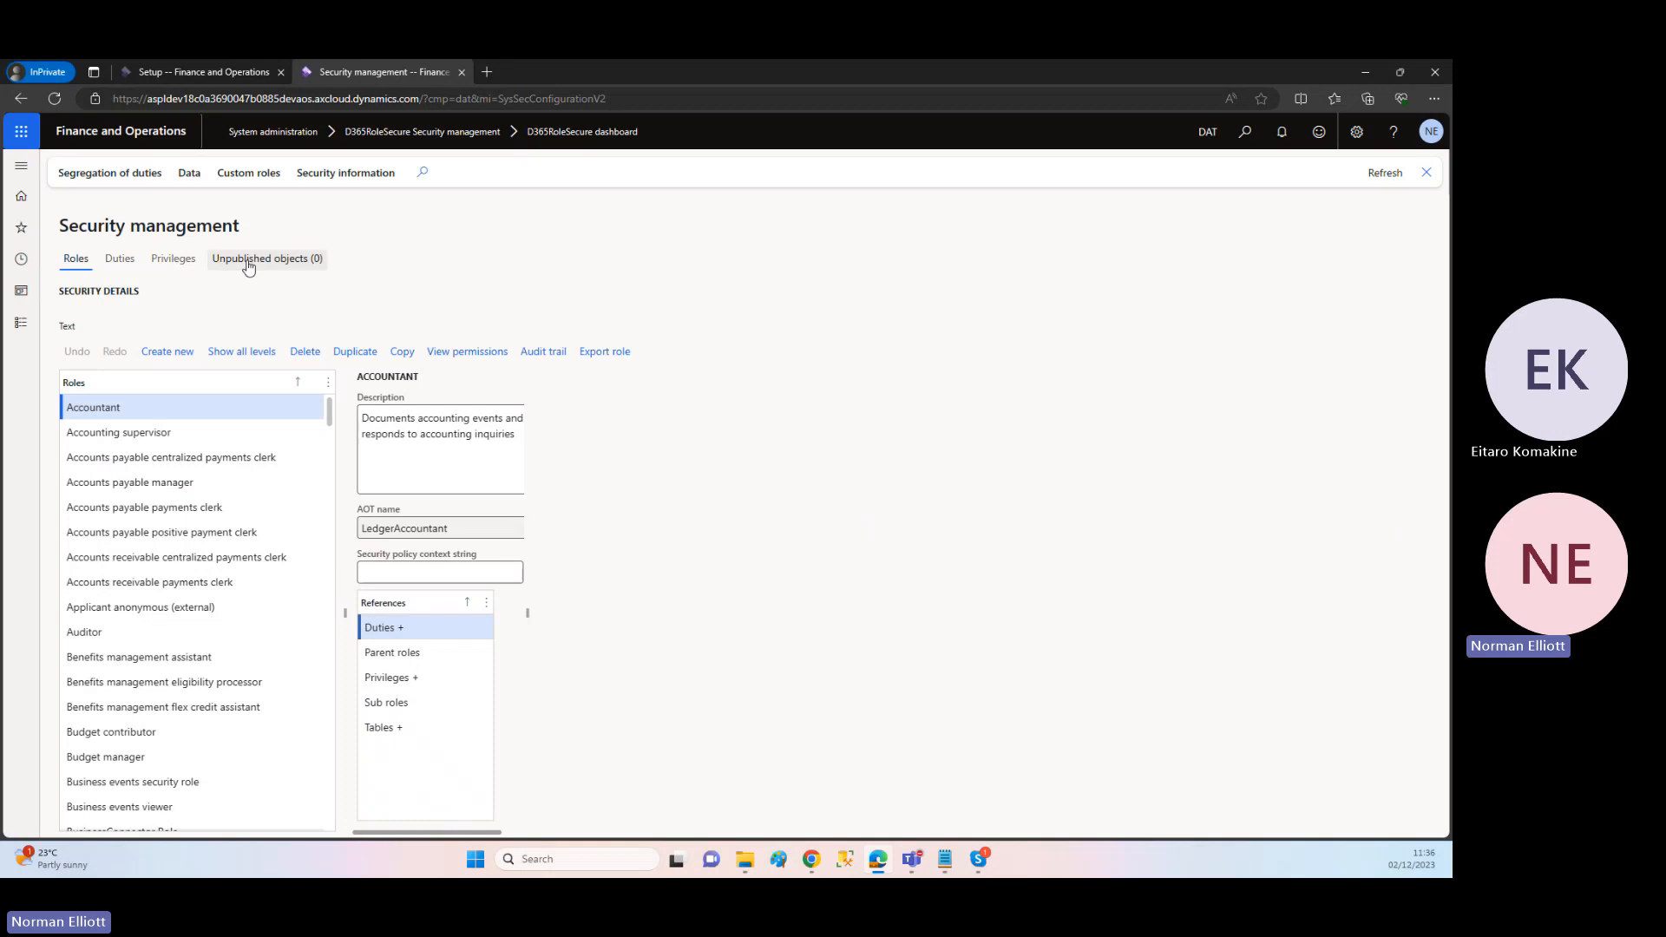
click(169, 407)
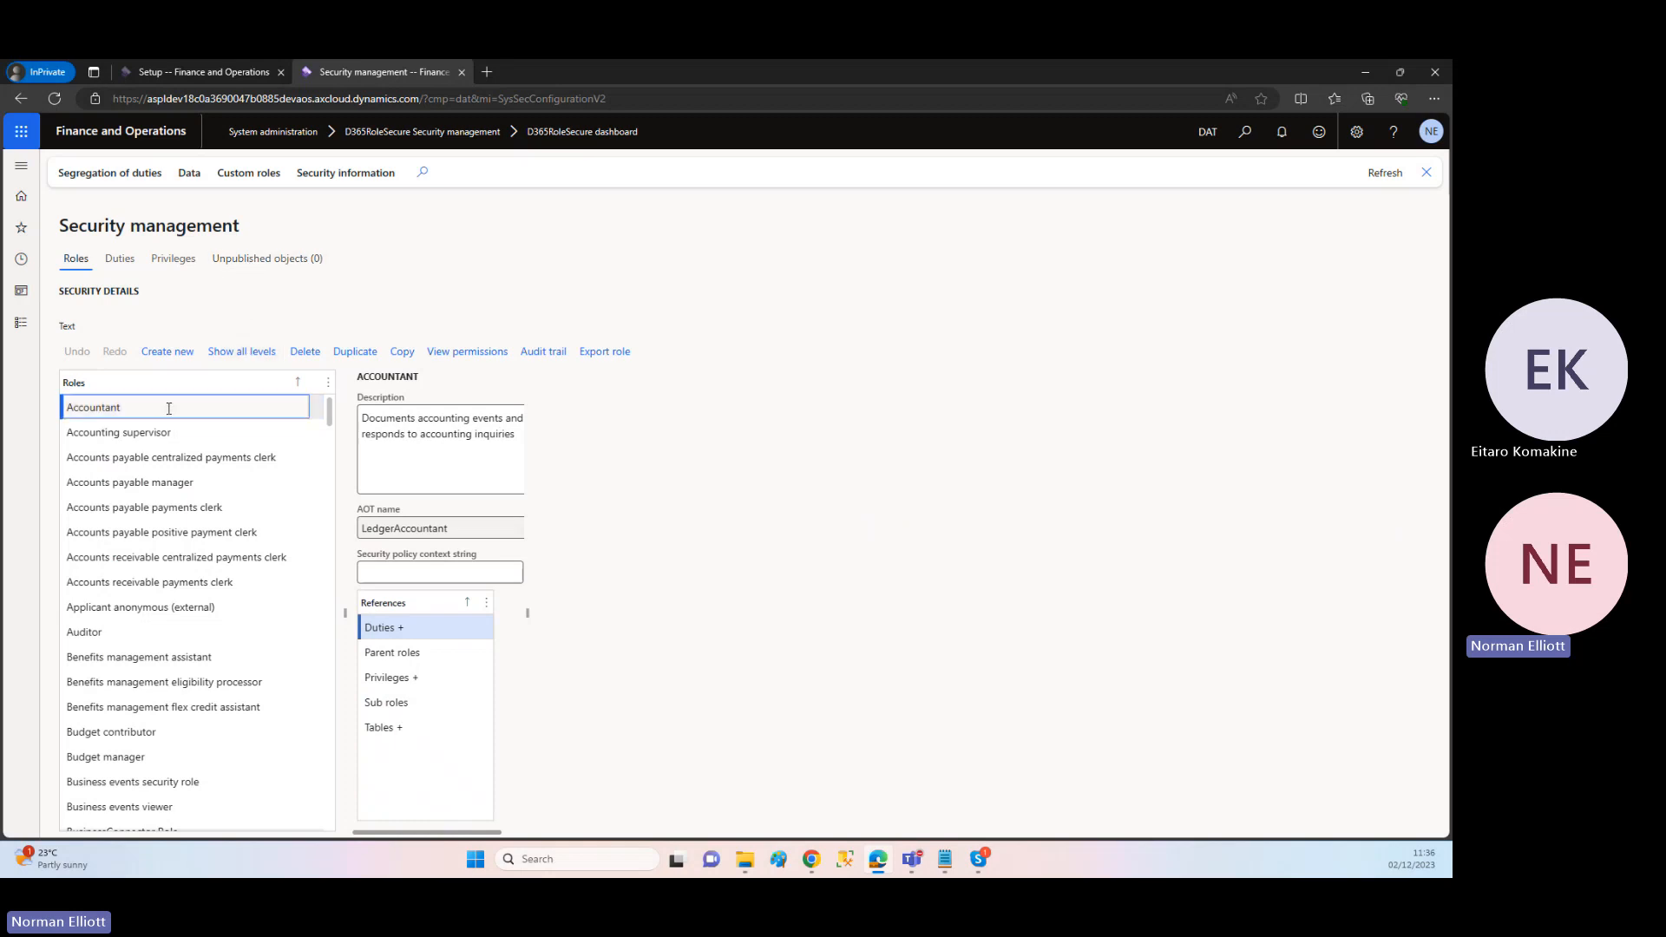
click(289, 356)
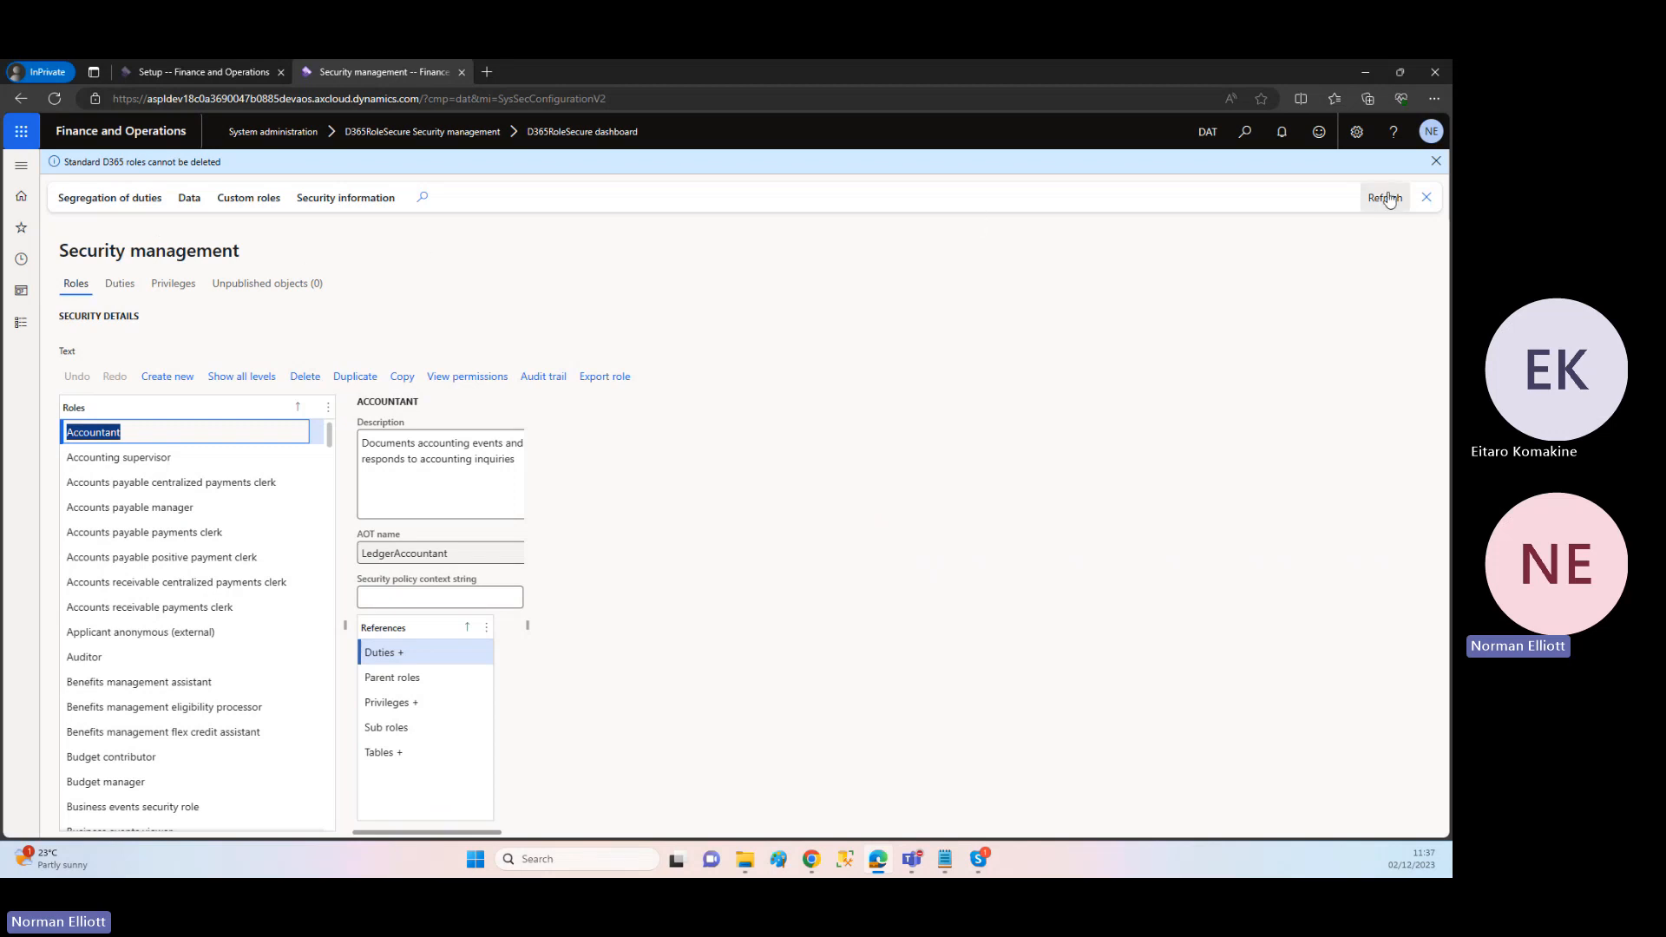
click(1436, 163)
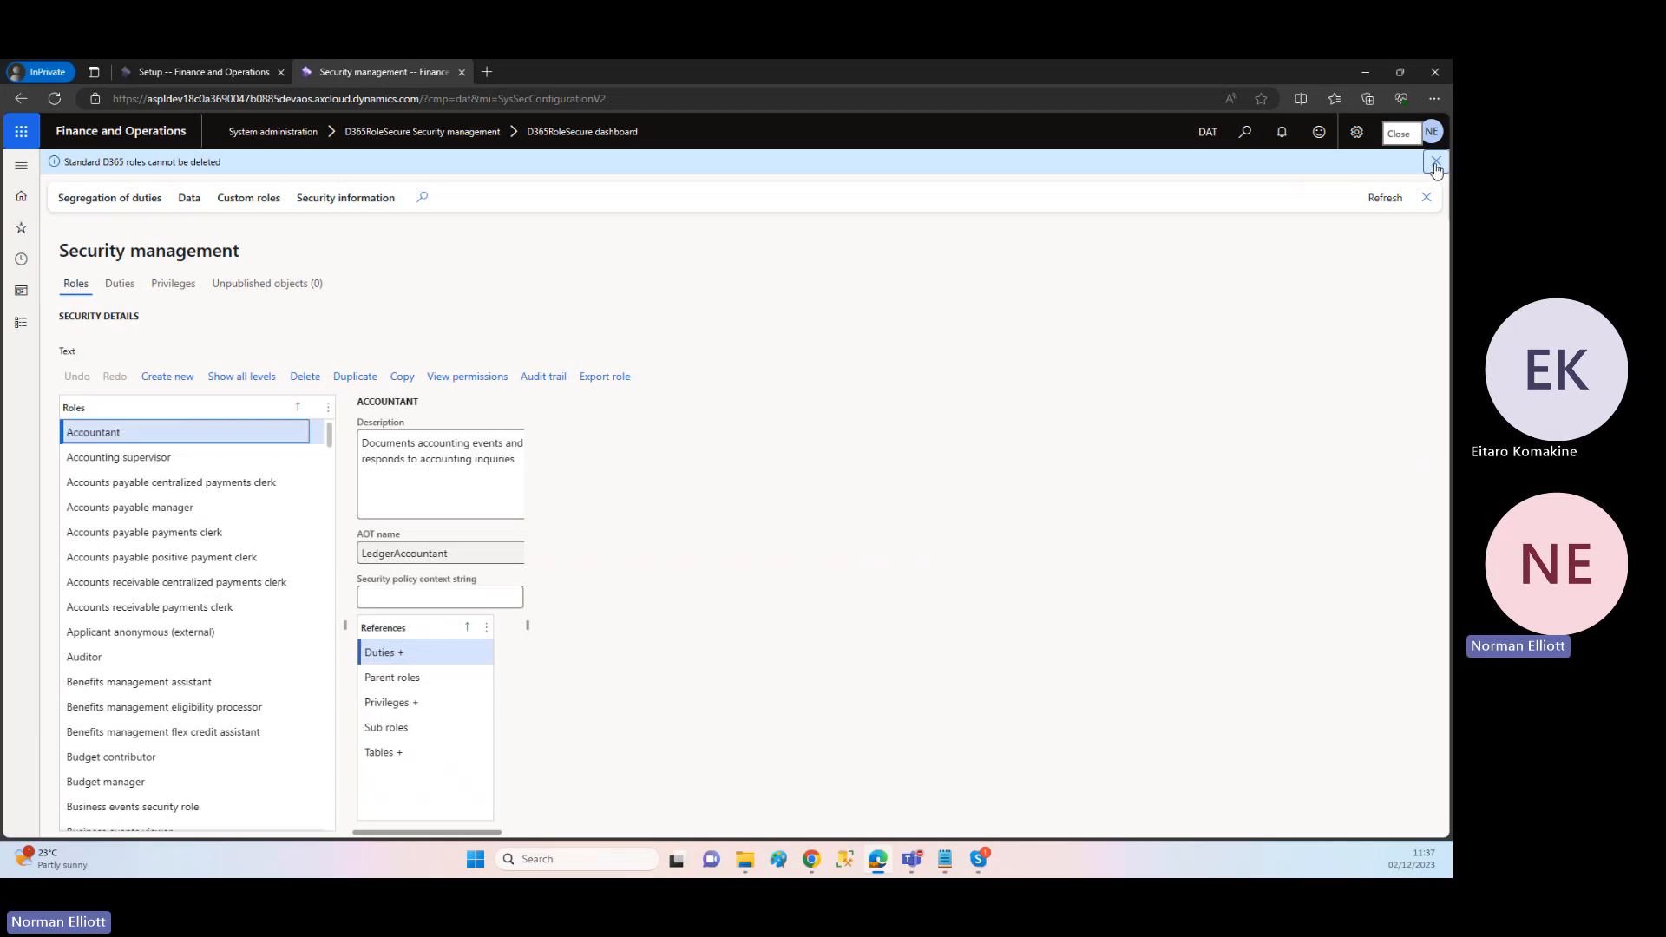
Step: Show the custom roles, pin NOE - Super 7 and delete that role, accepting the deletion despite its user assignments
click(252, 173)
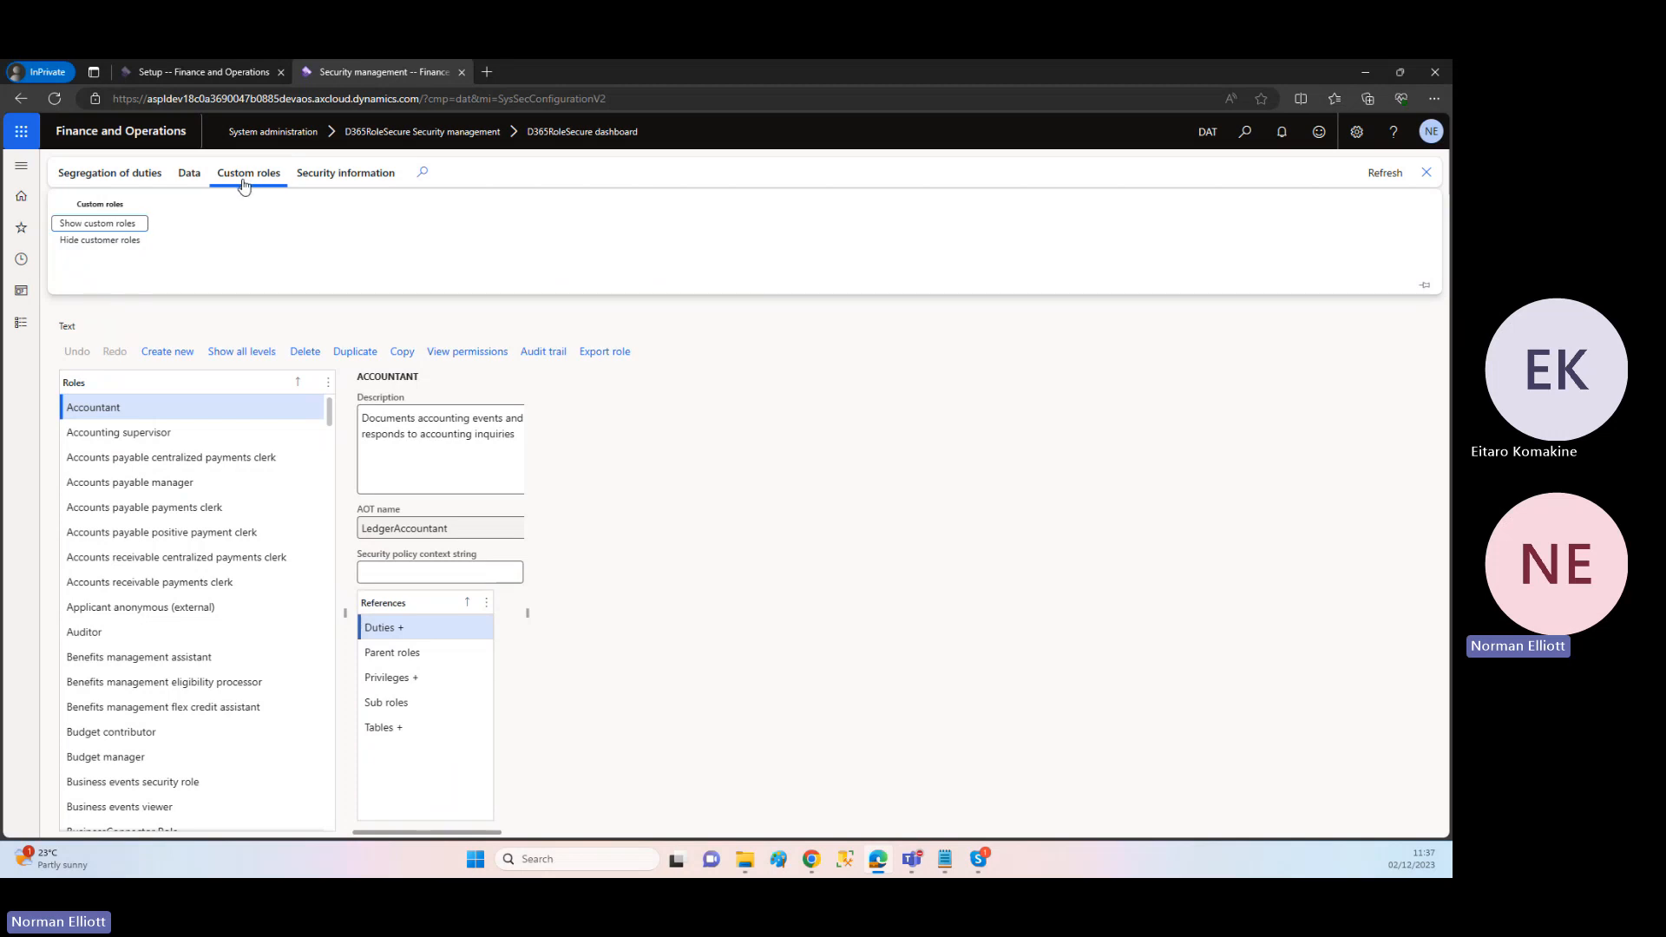
click(116, 224)
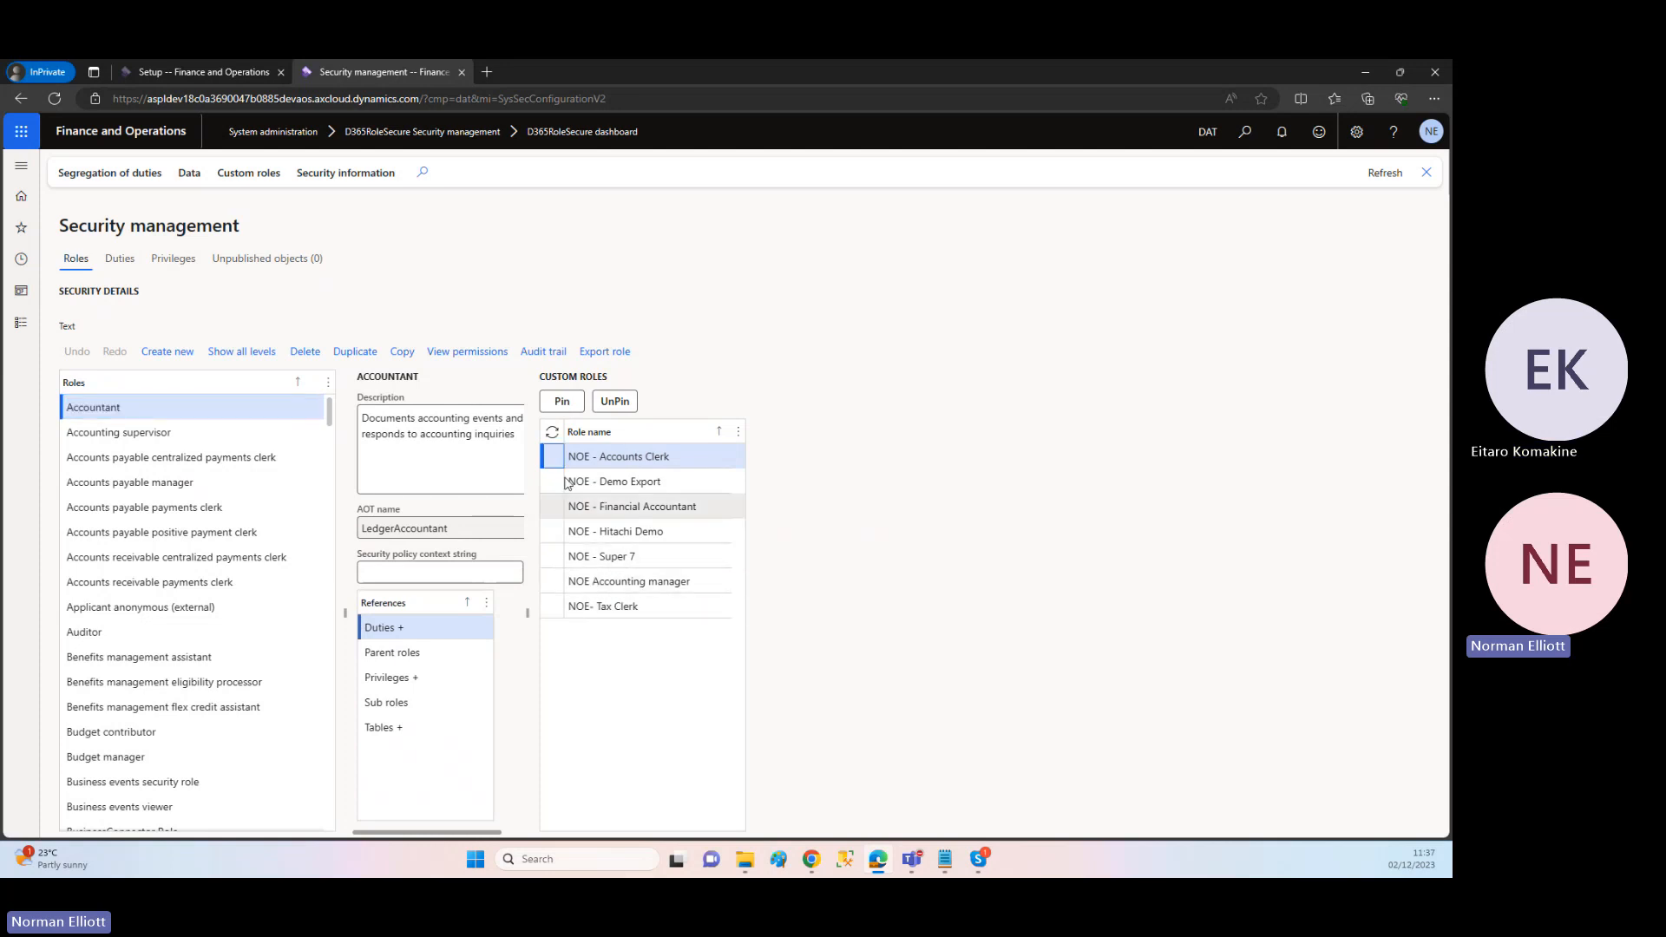
click(555, 556)
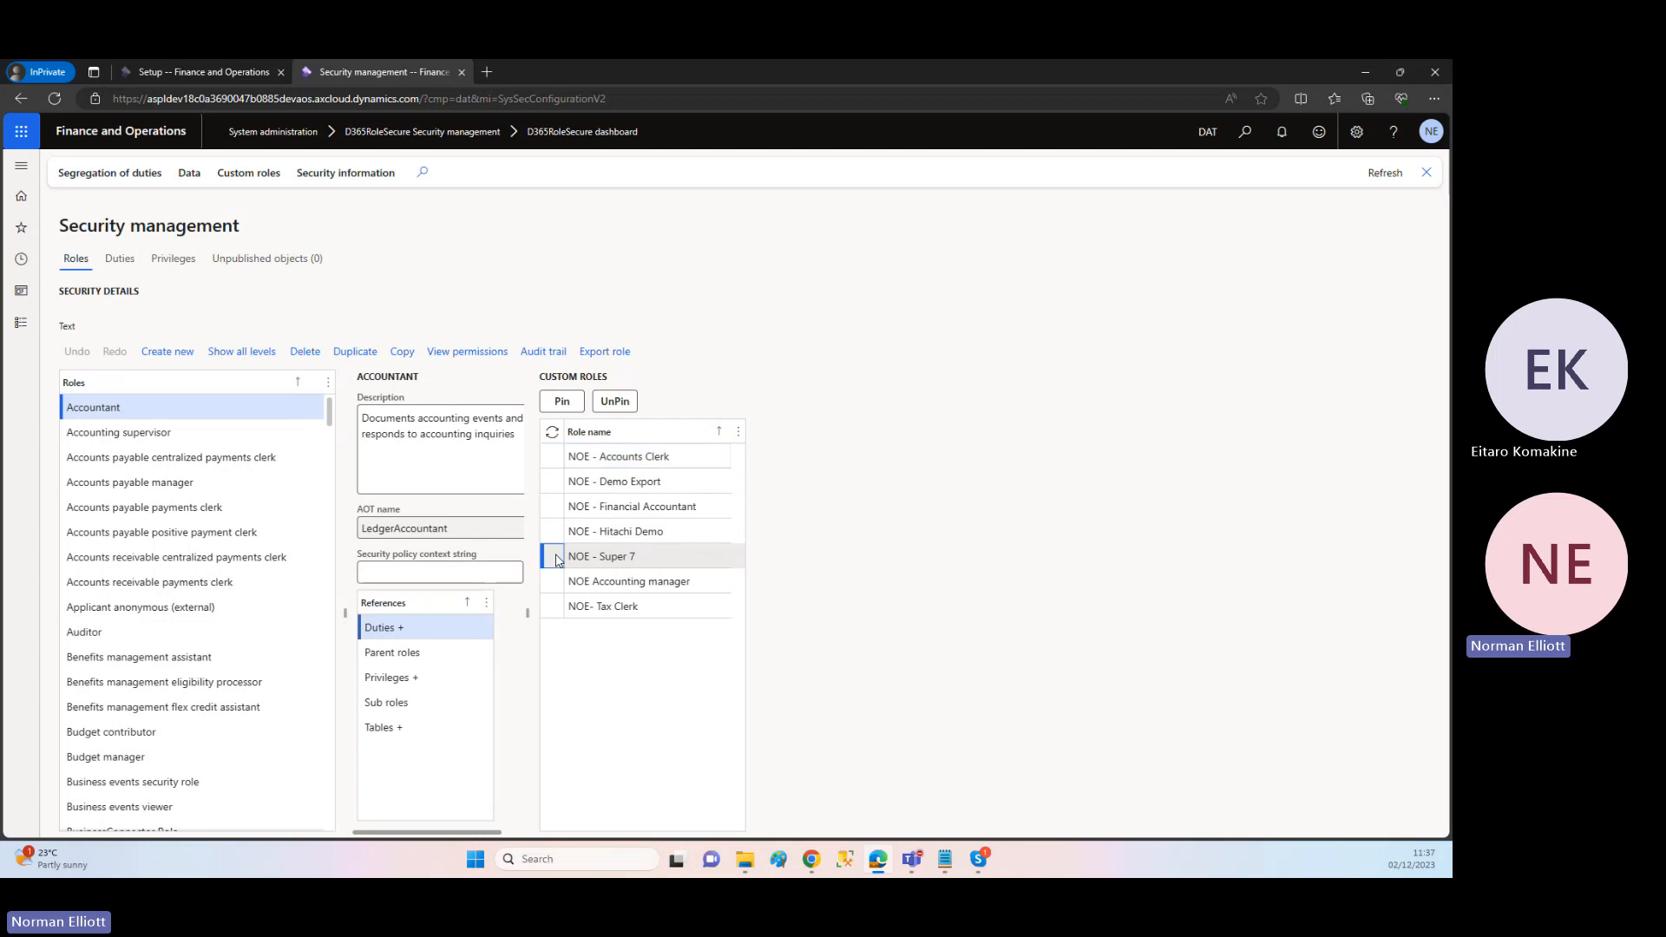
click(562, 404)
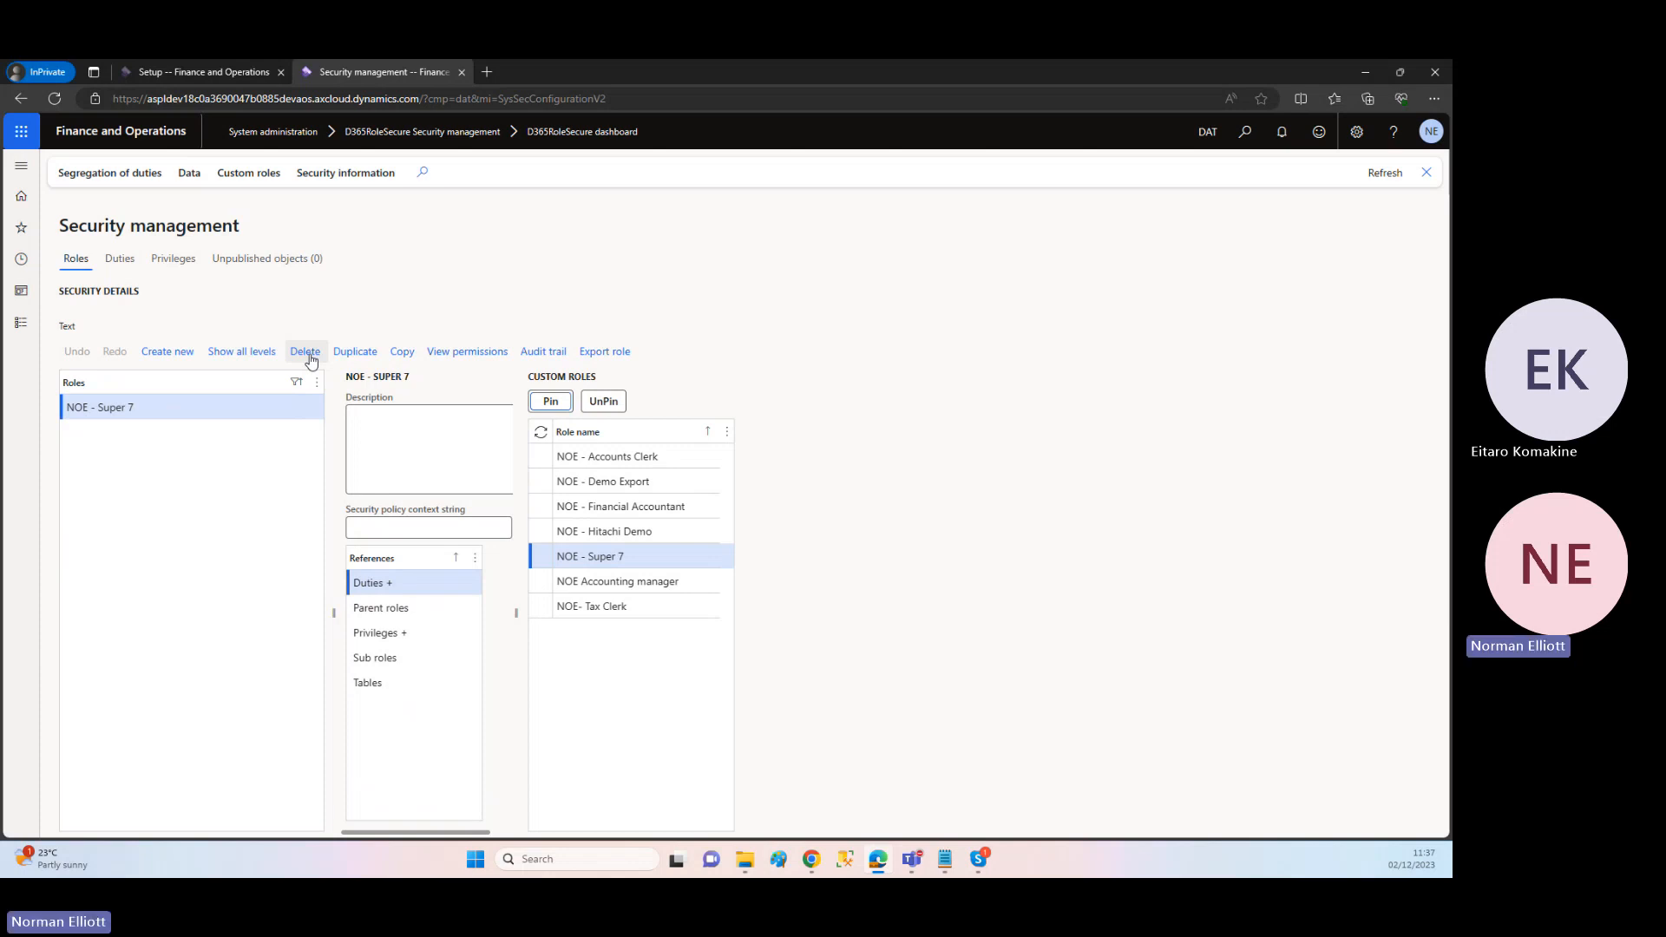
click(312, 362)
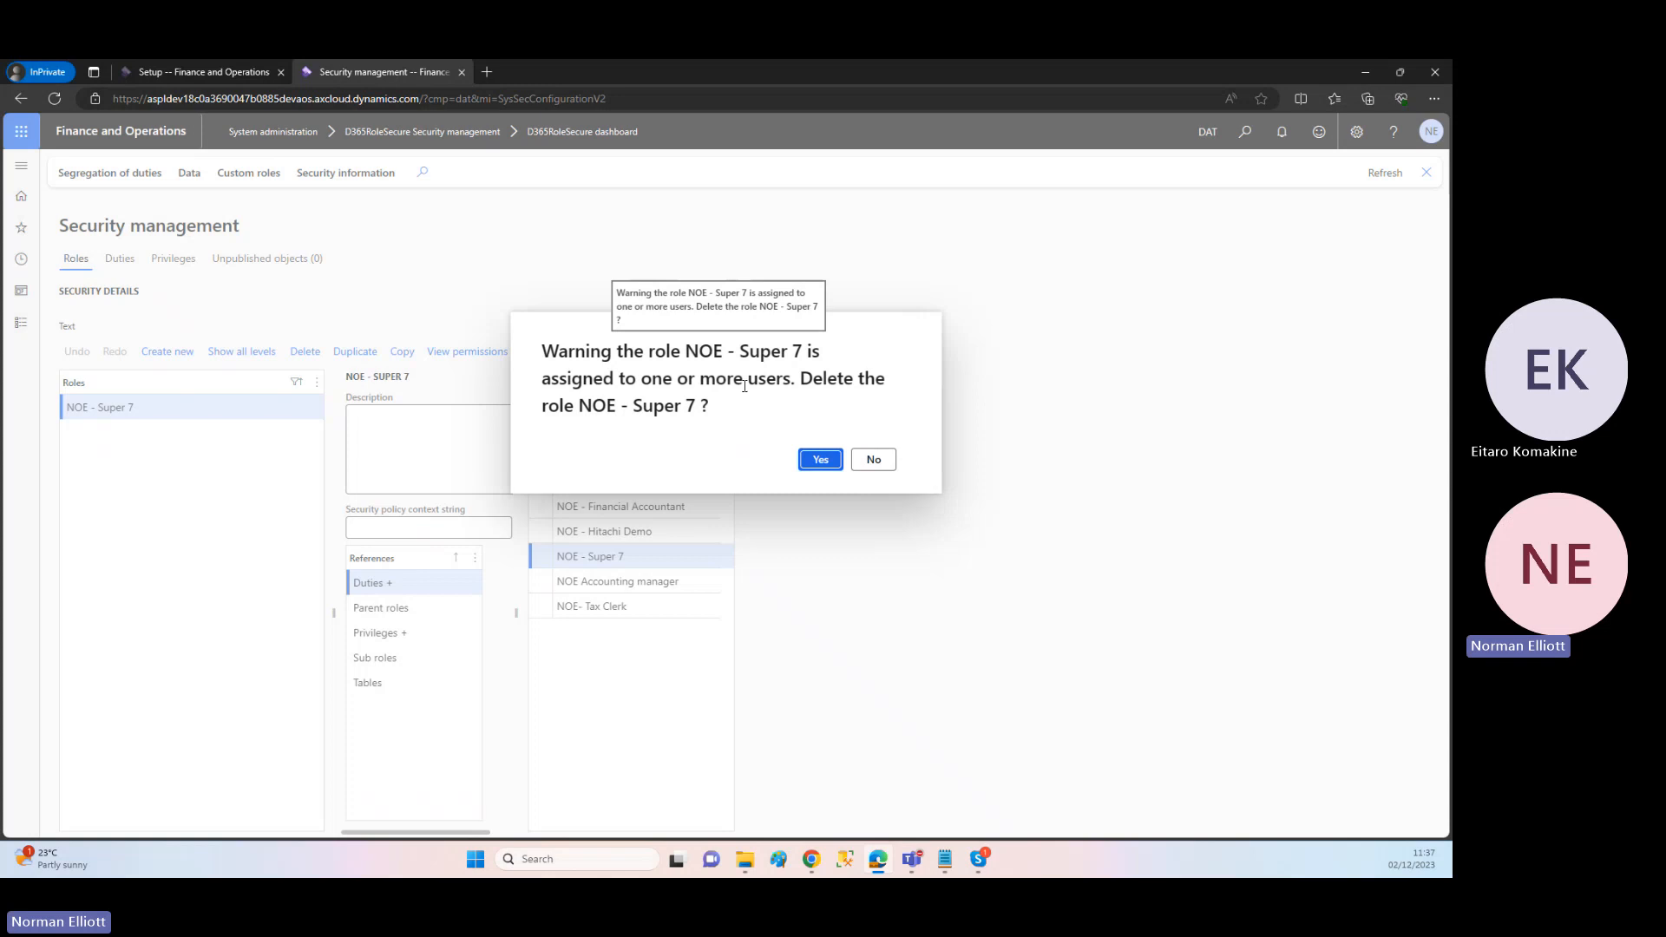
click(820, 460)
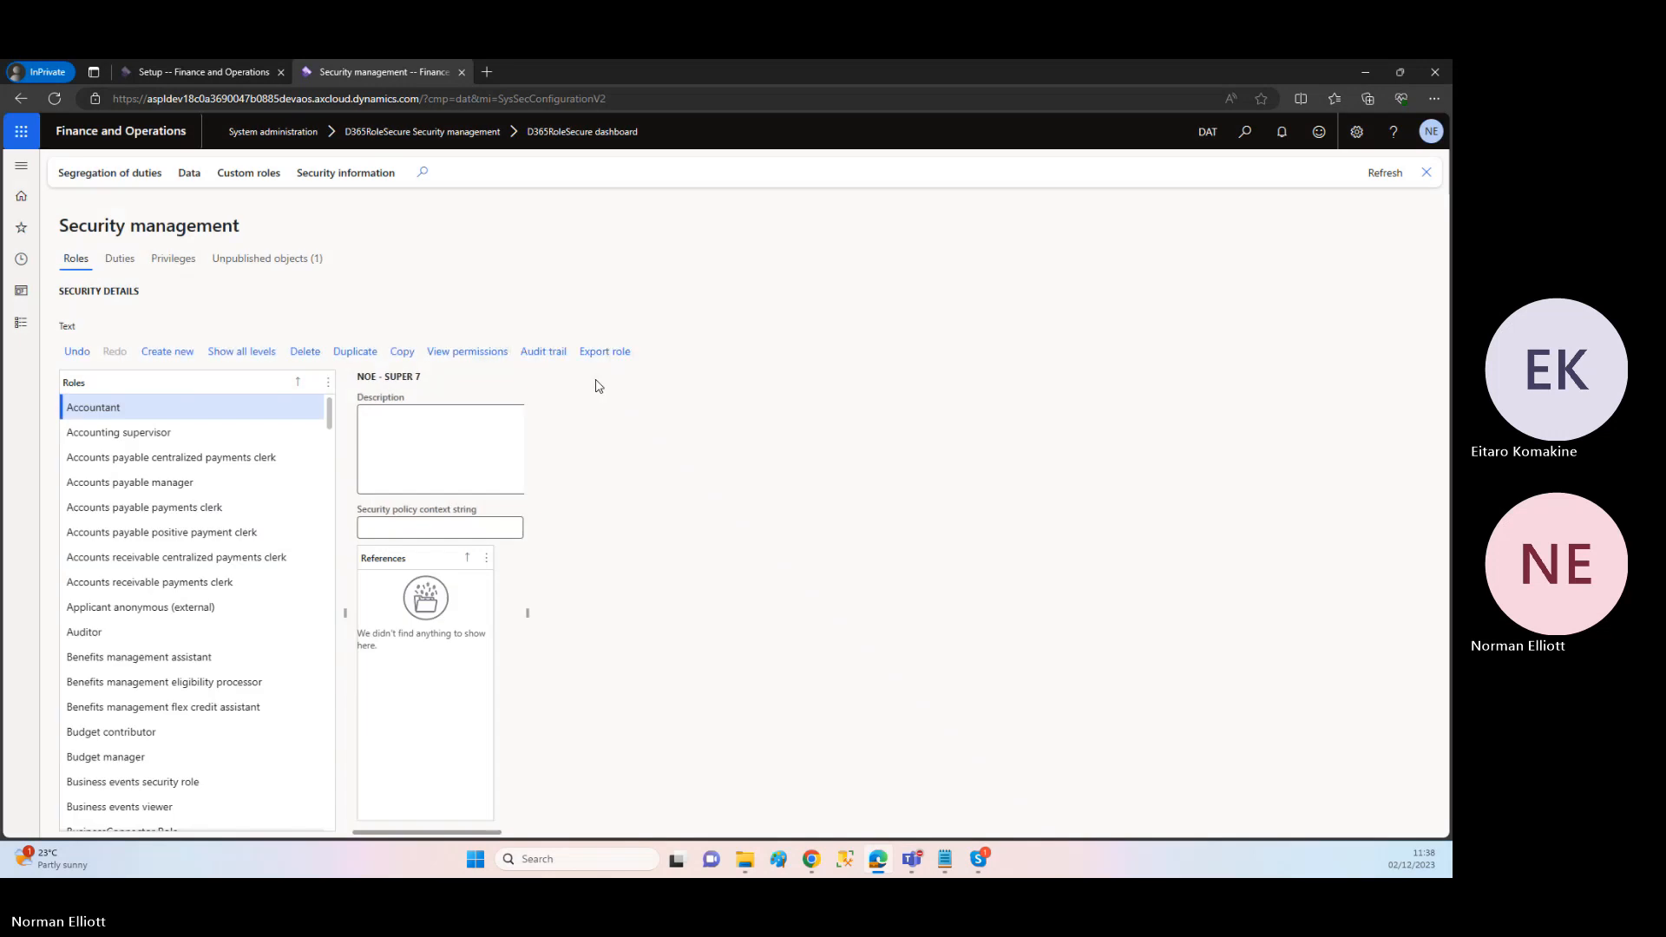
Step: Undo the deletion of the NOE - Super 7 role in the unpublished objects and publish all objects
click(274, 265)
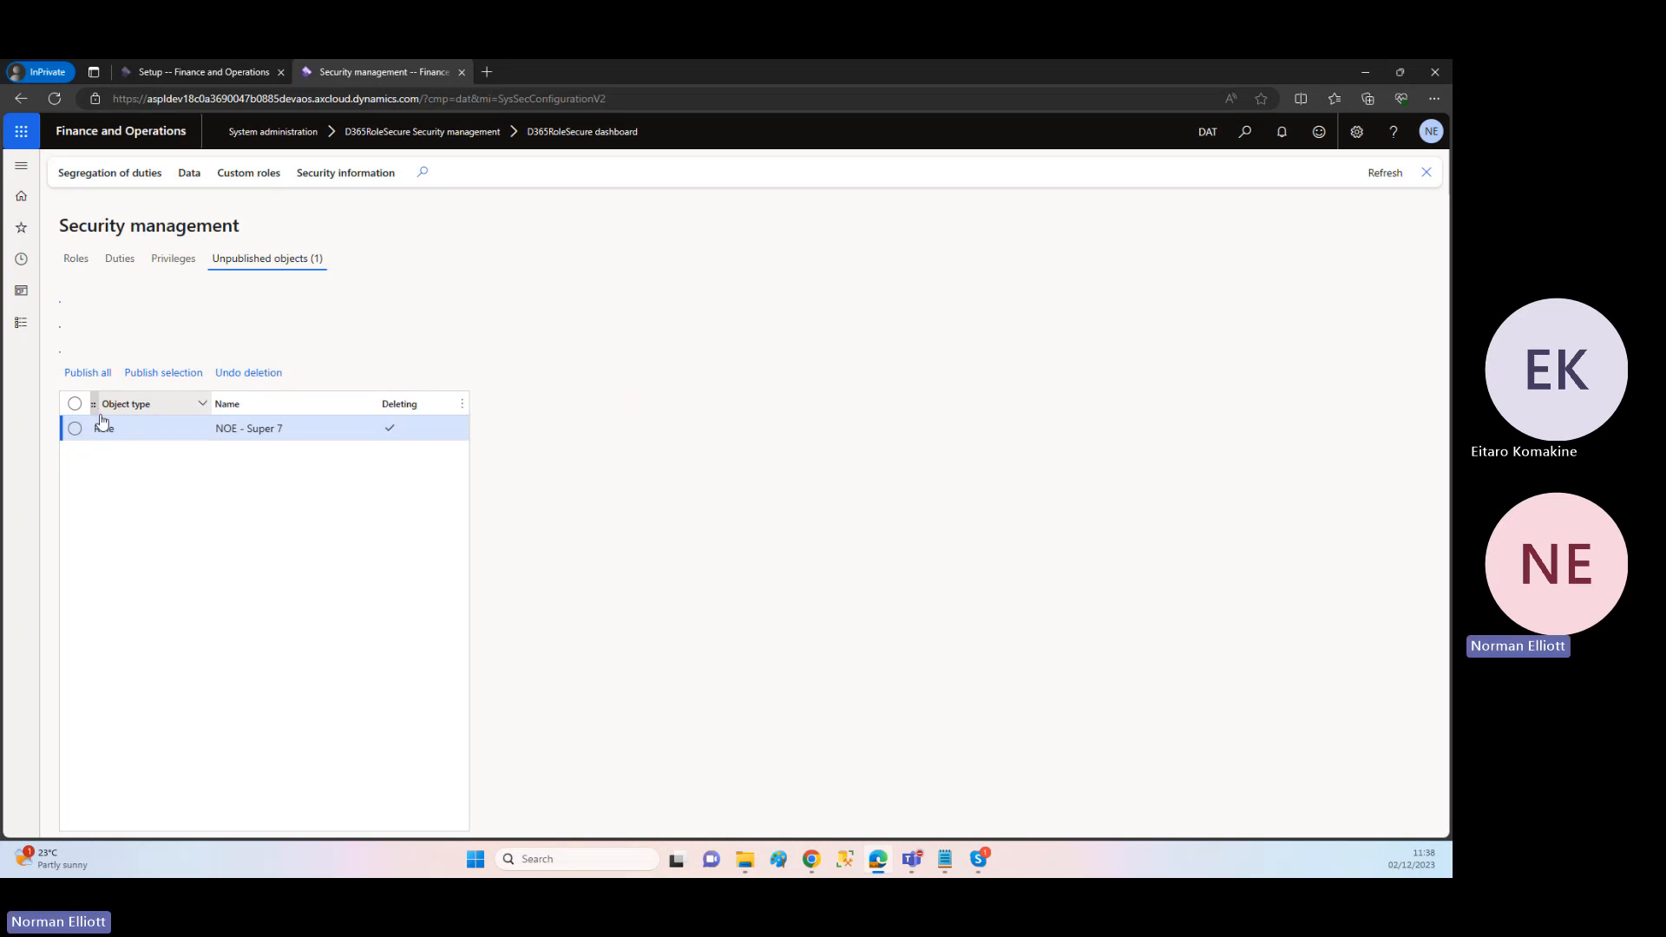
click(73, 428)
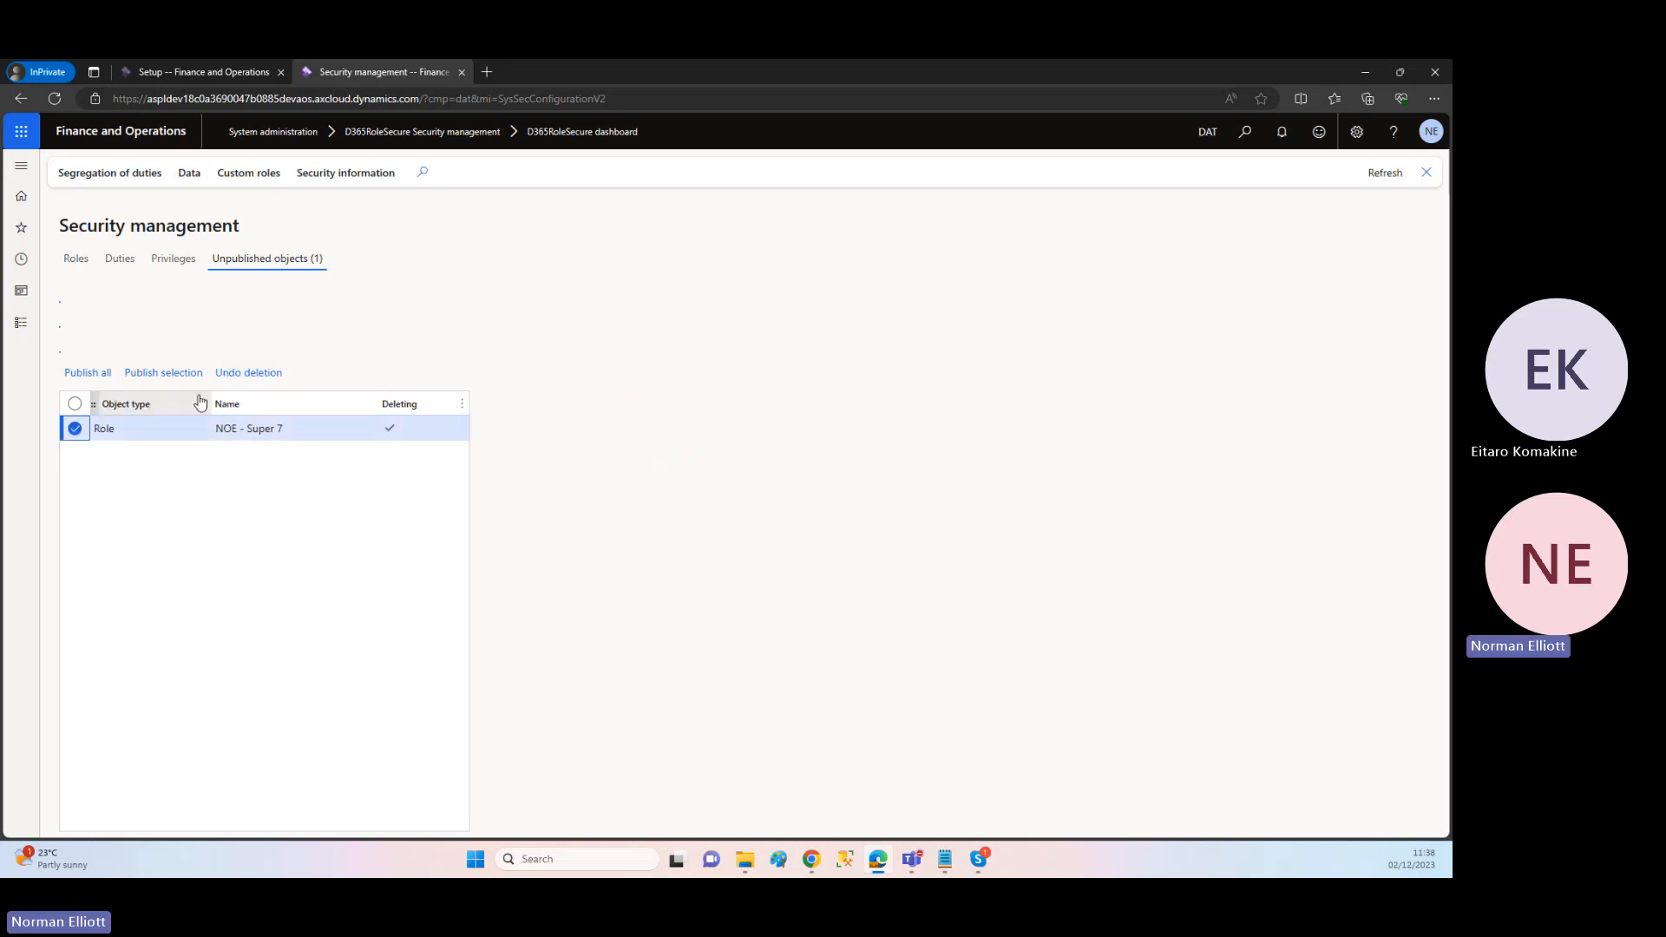
click(243, 385)
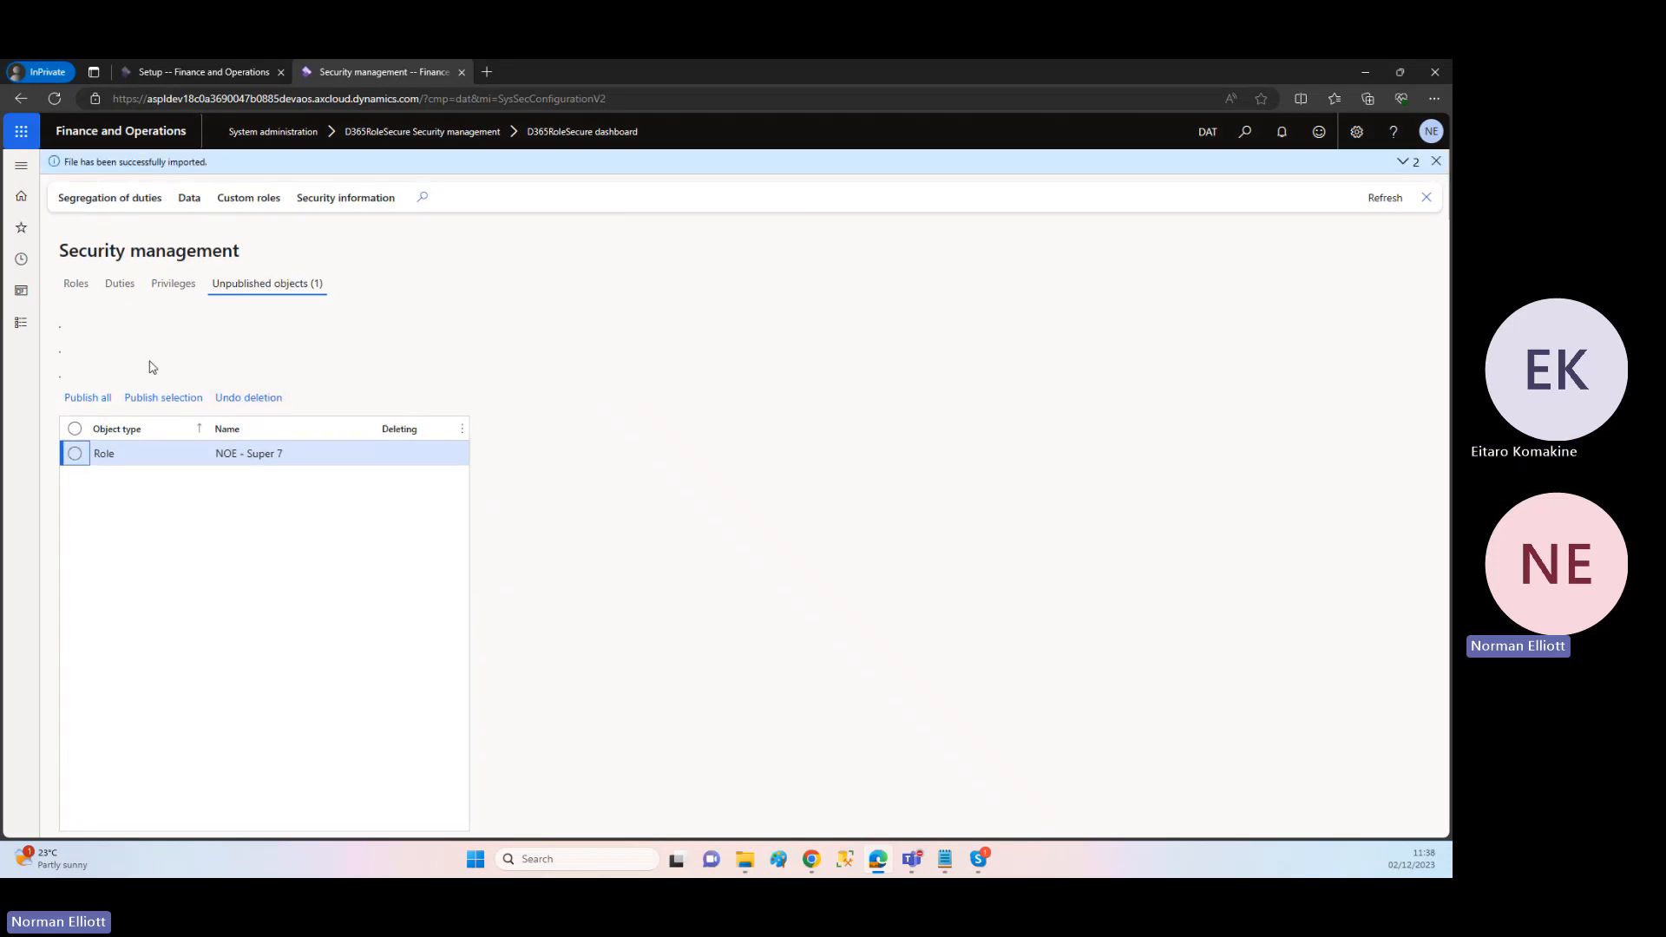
click(94, 402)
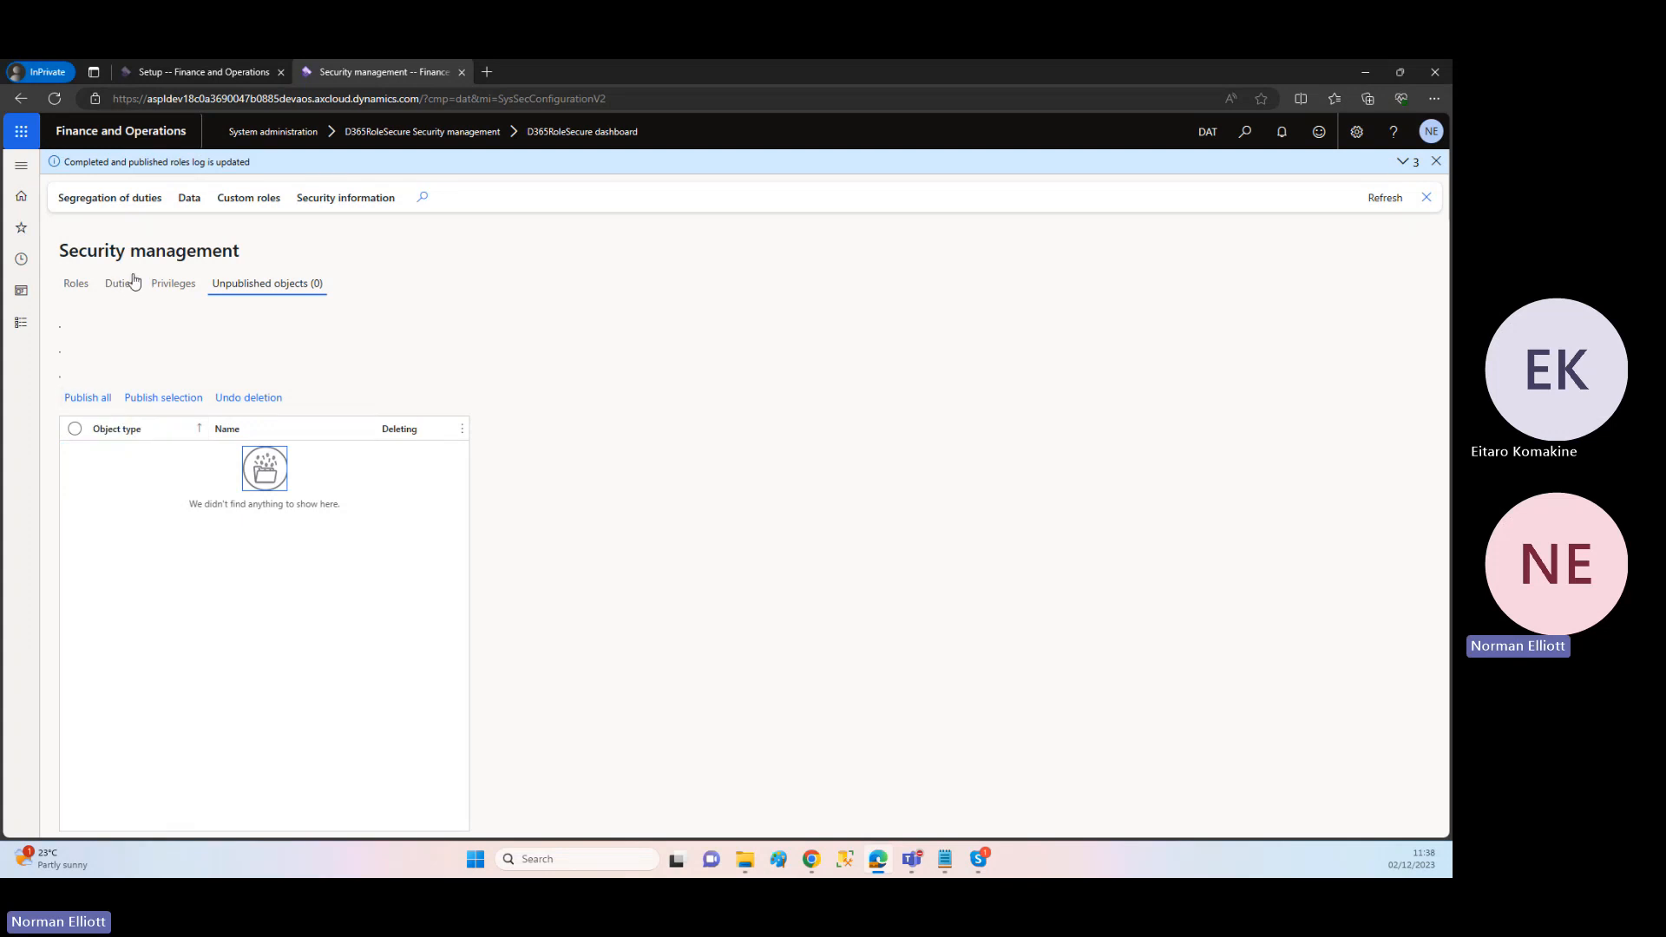
Step: Return to the roles, show the custom roles again and pin the restored NOE - Super 7 role, clearing the notifications
click(77, 288)
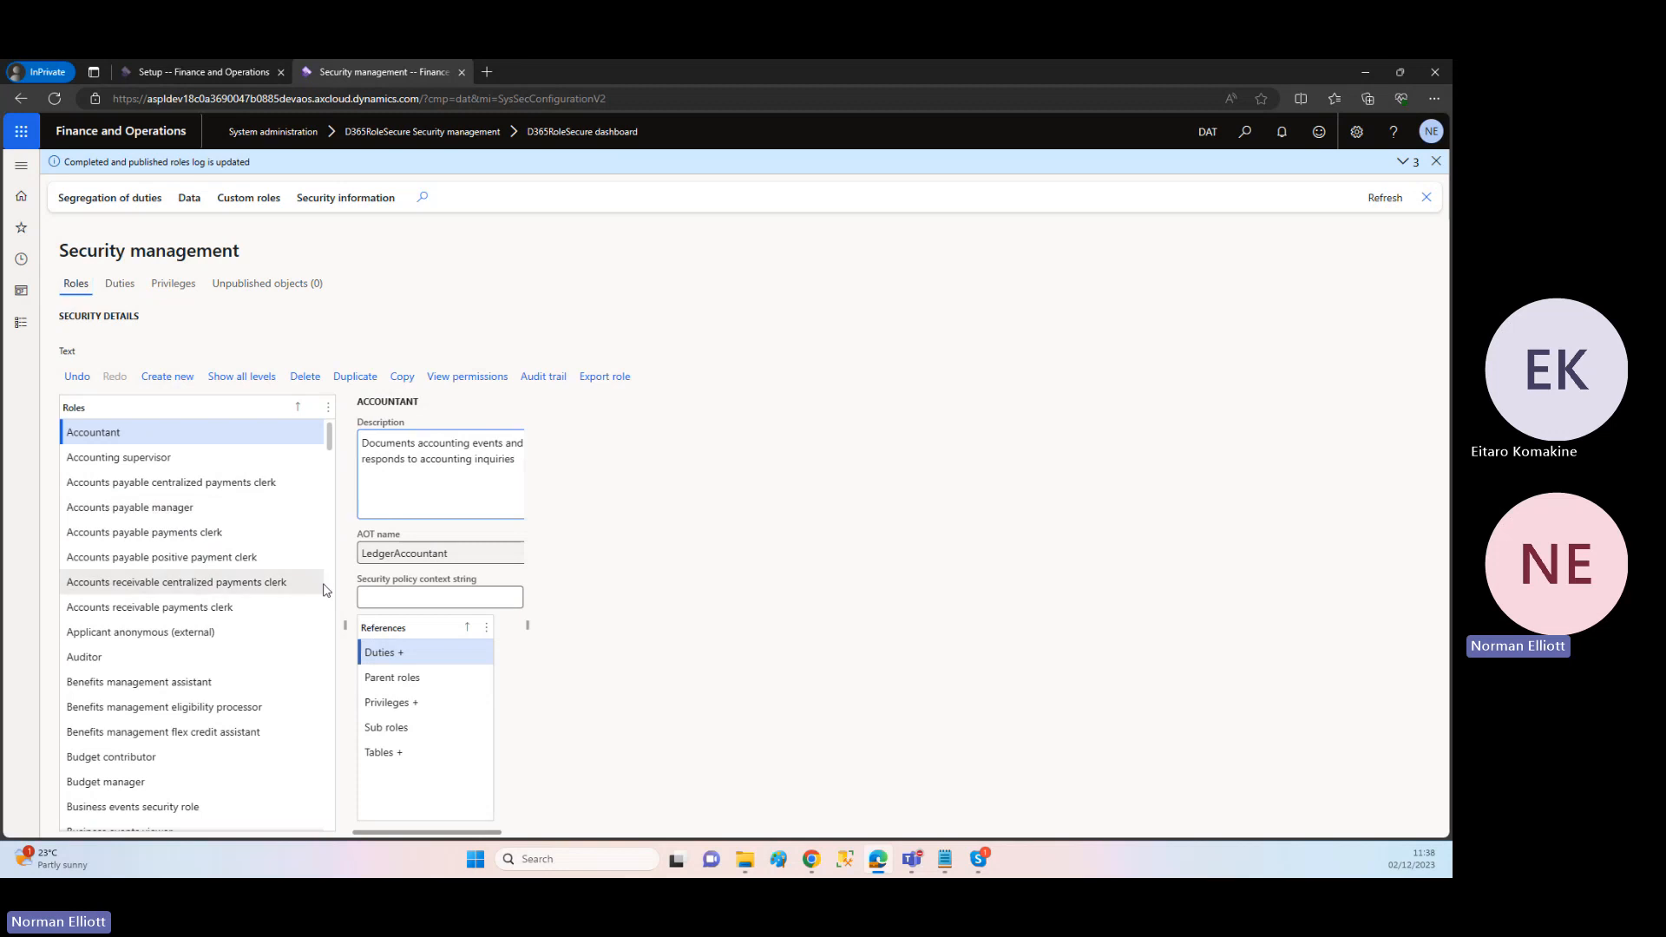
click(253, 200)
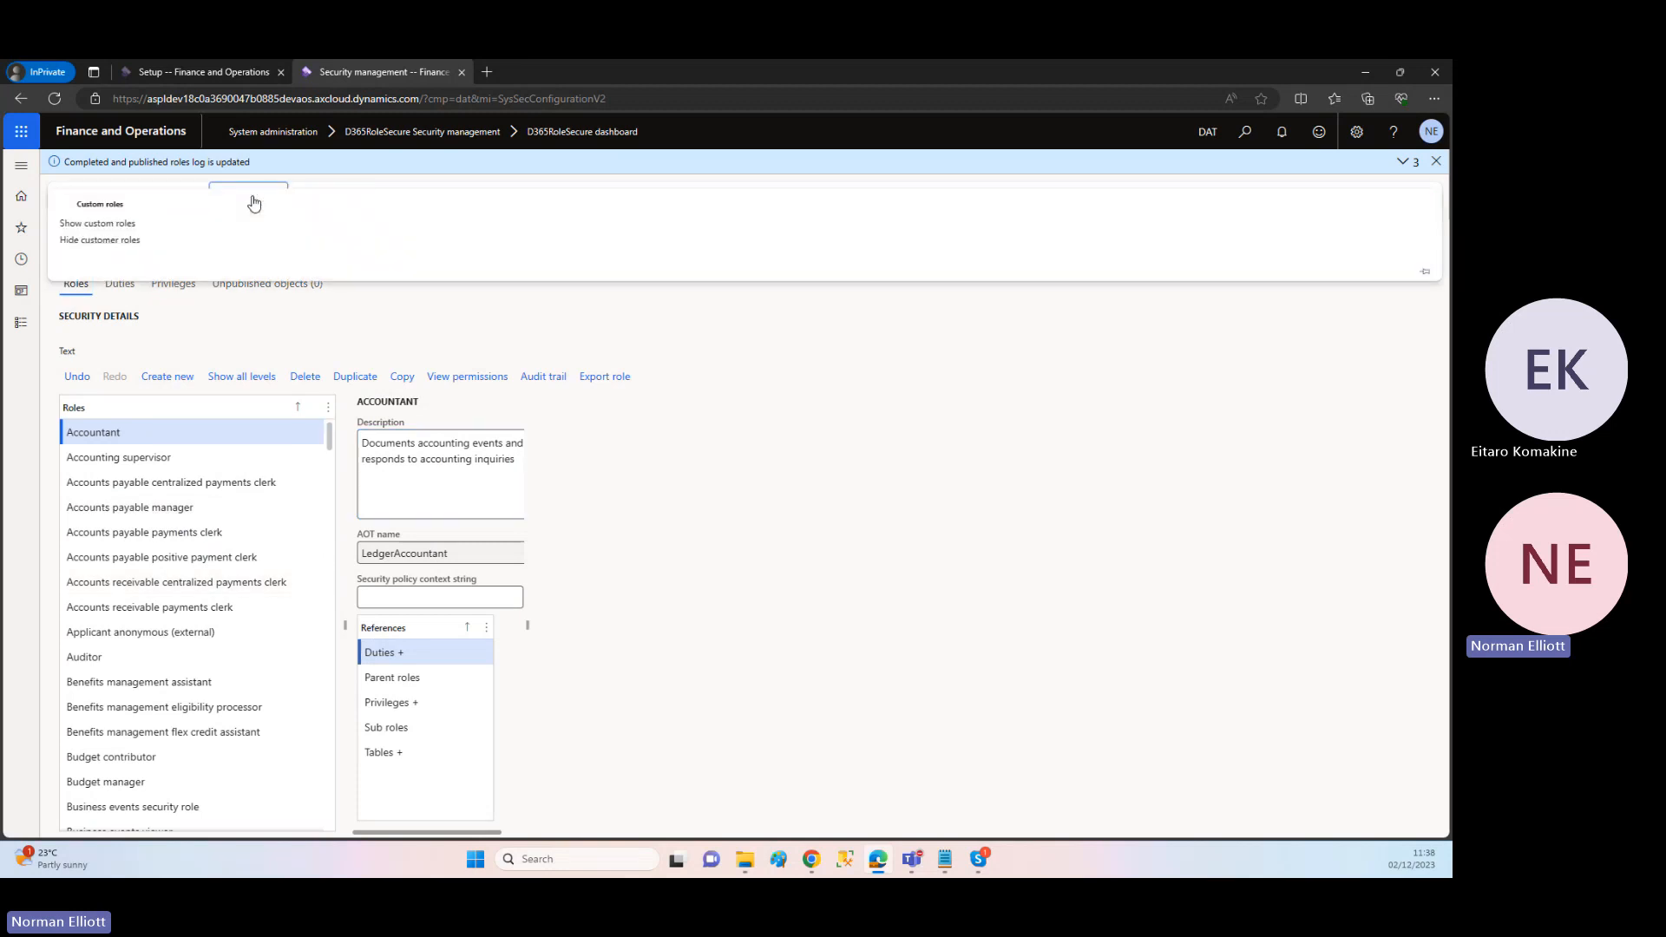
click(121, 225)
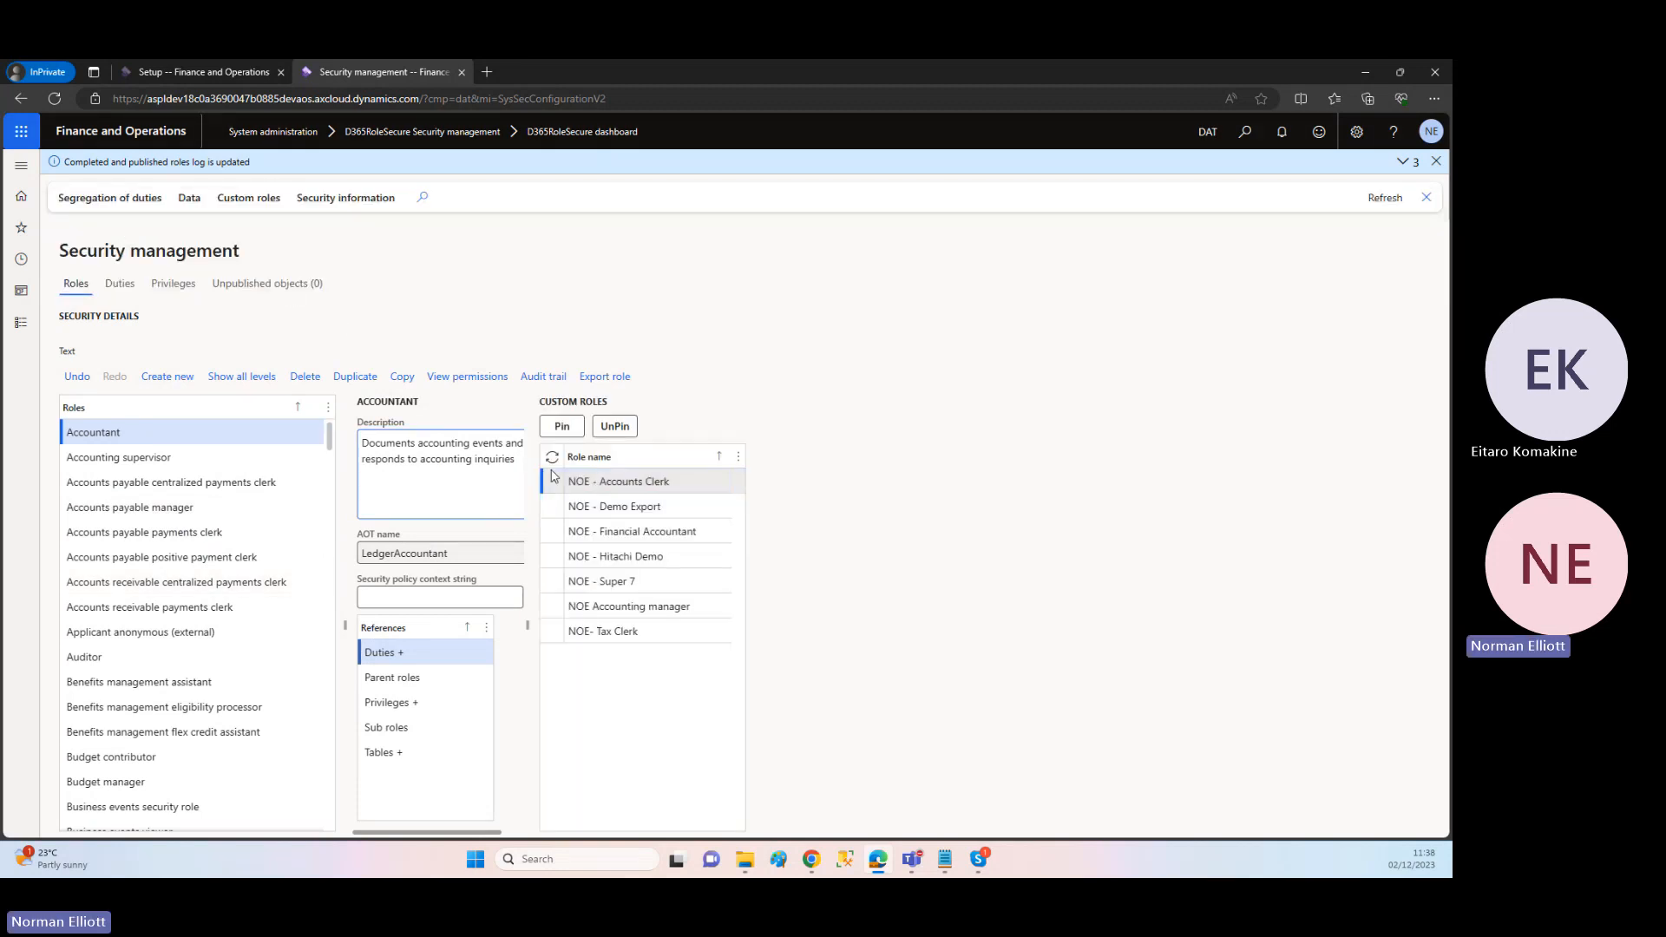
click(610, 582)
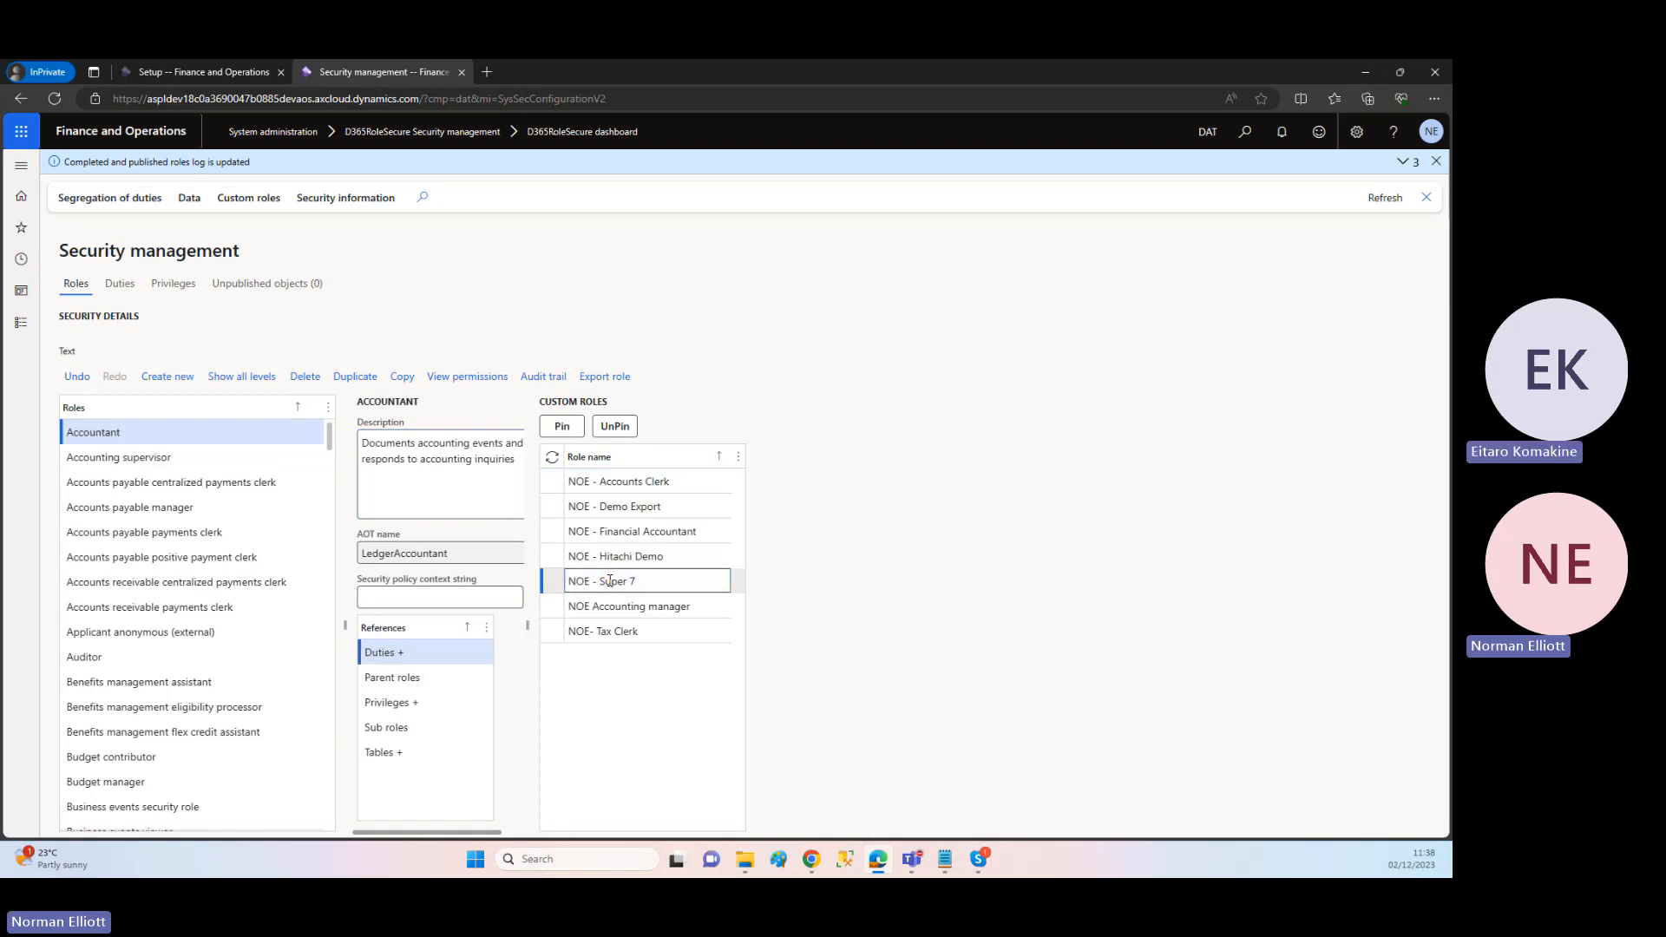
click(619, 607)
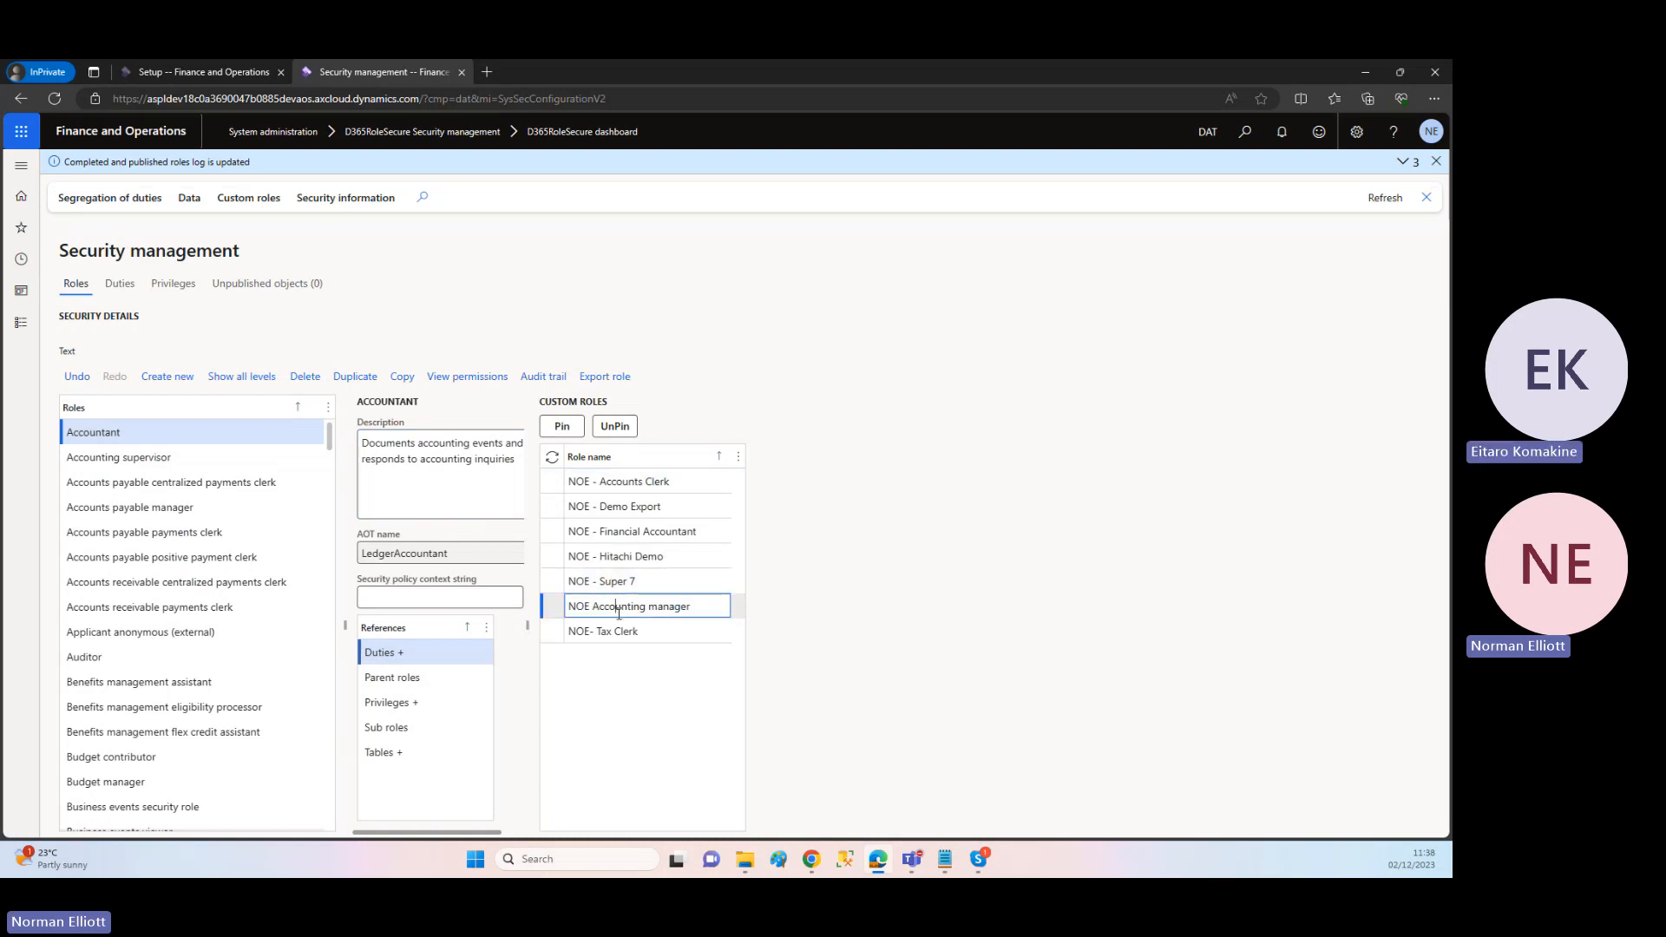
click(618, 583)
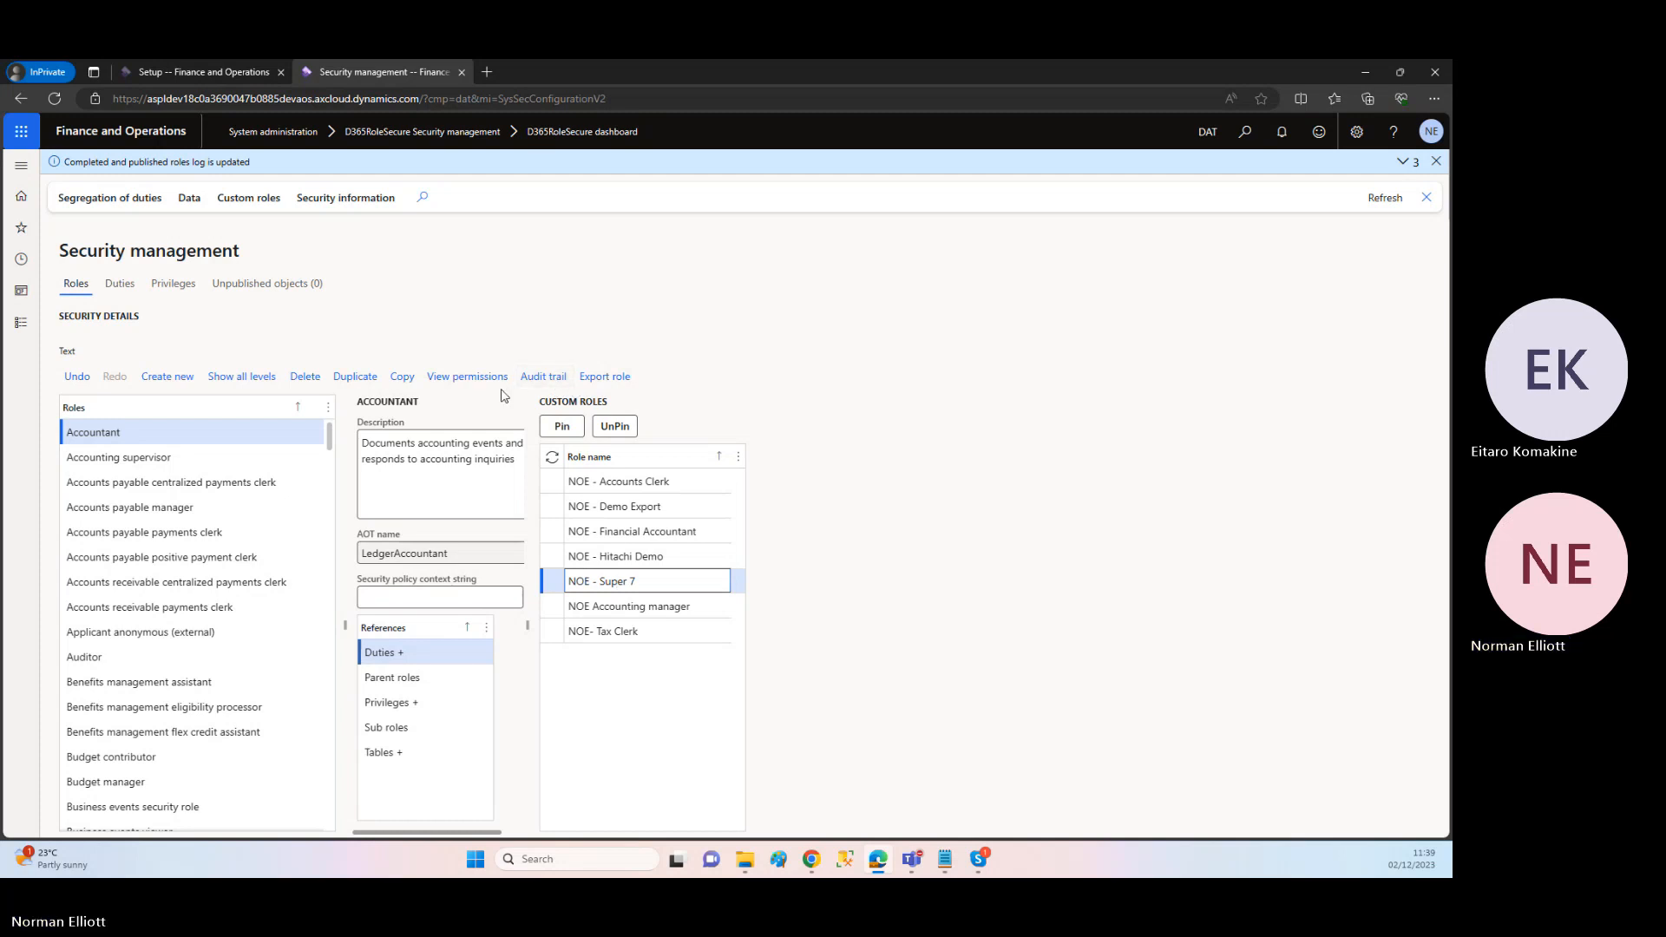
click(563, 426)
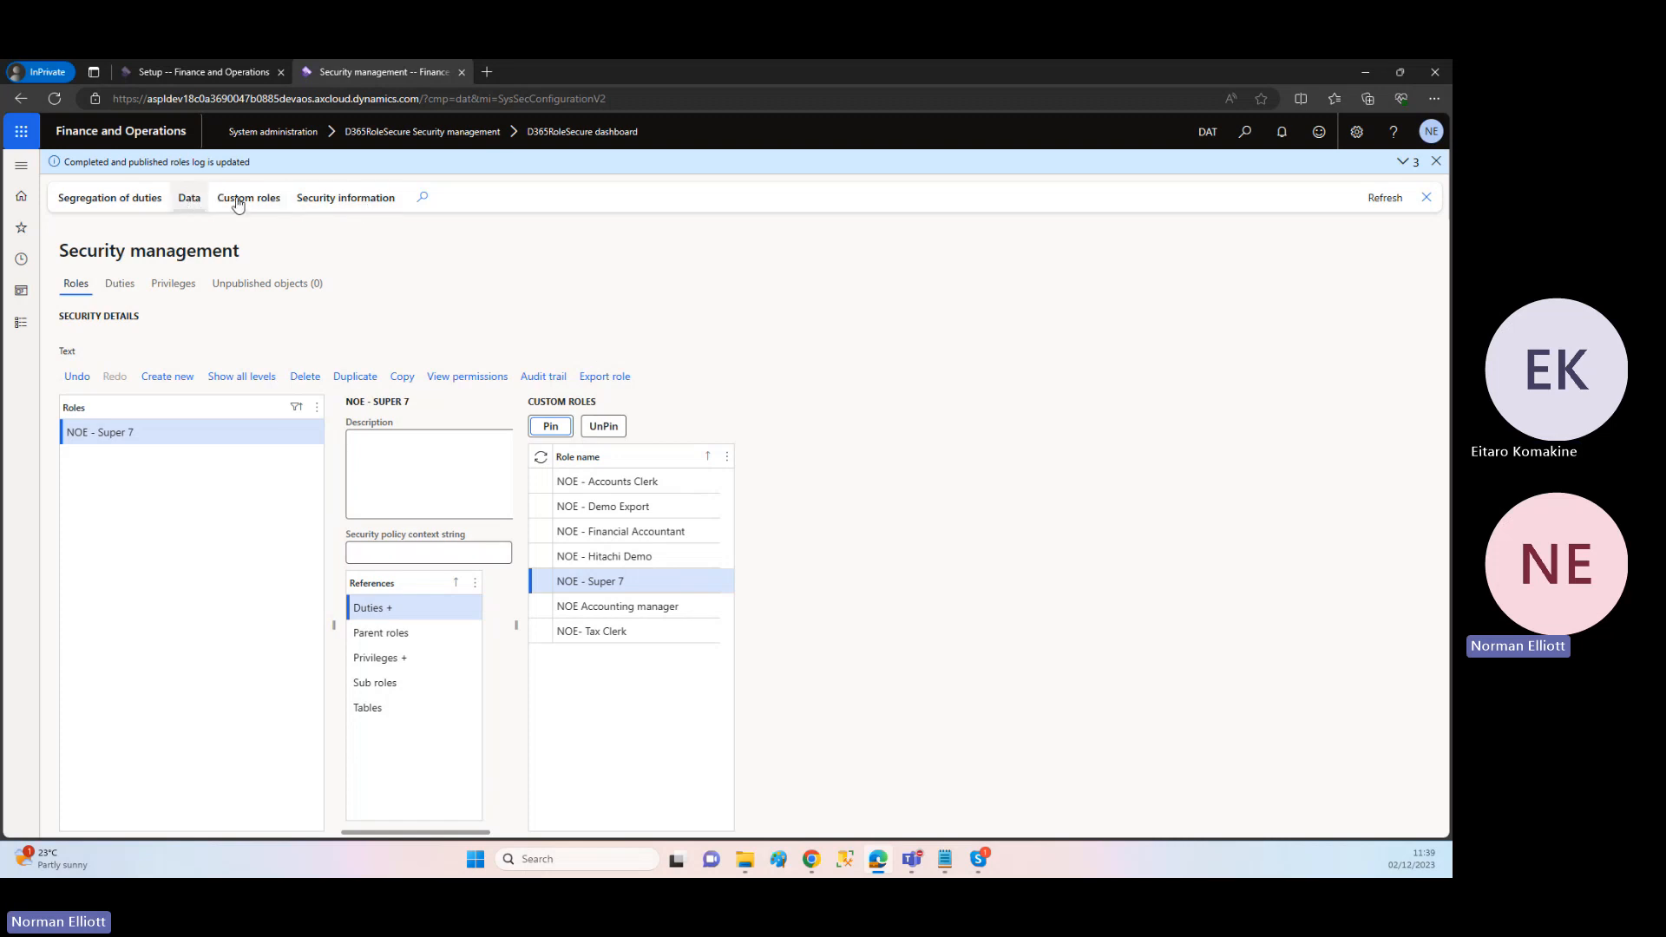
click(1436, 162)
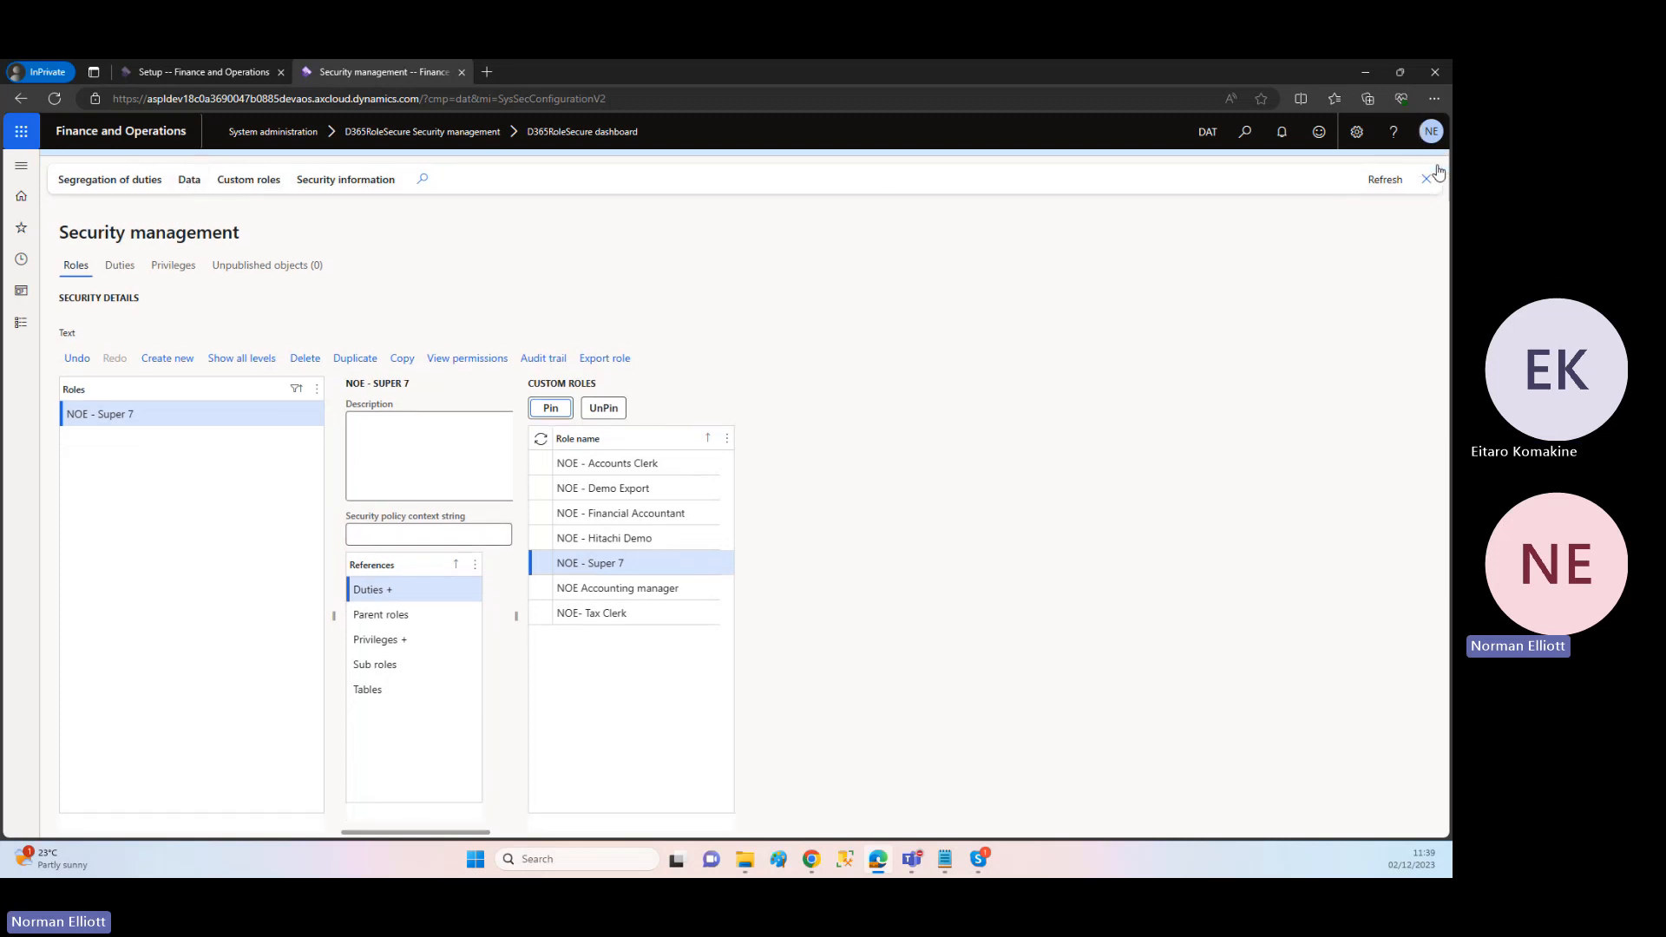
Step: Export the pinned NOE - Super 7 role to an XML file and dismiss the downloads list
click(189, 173)
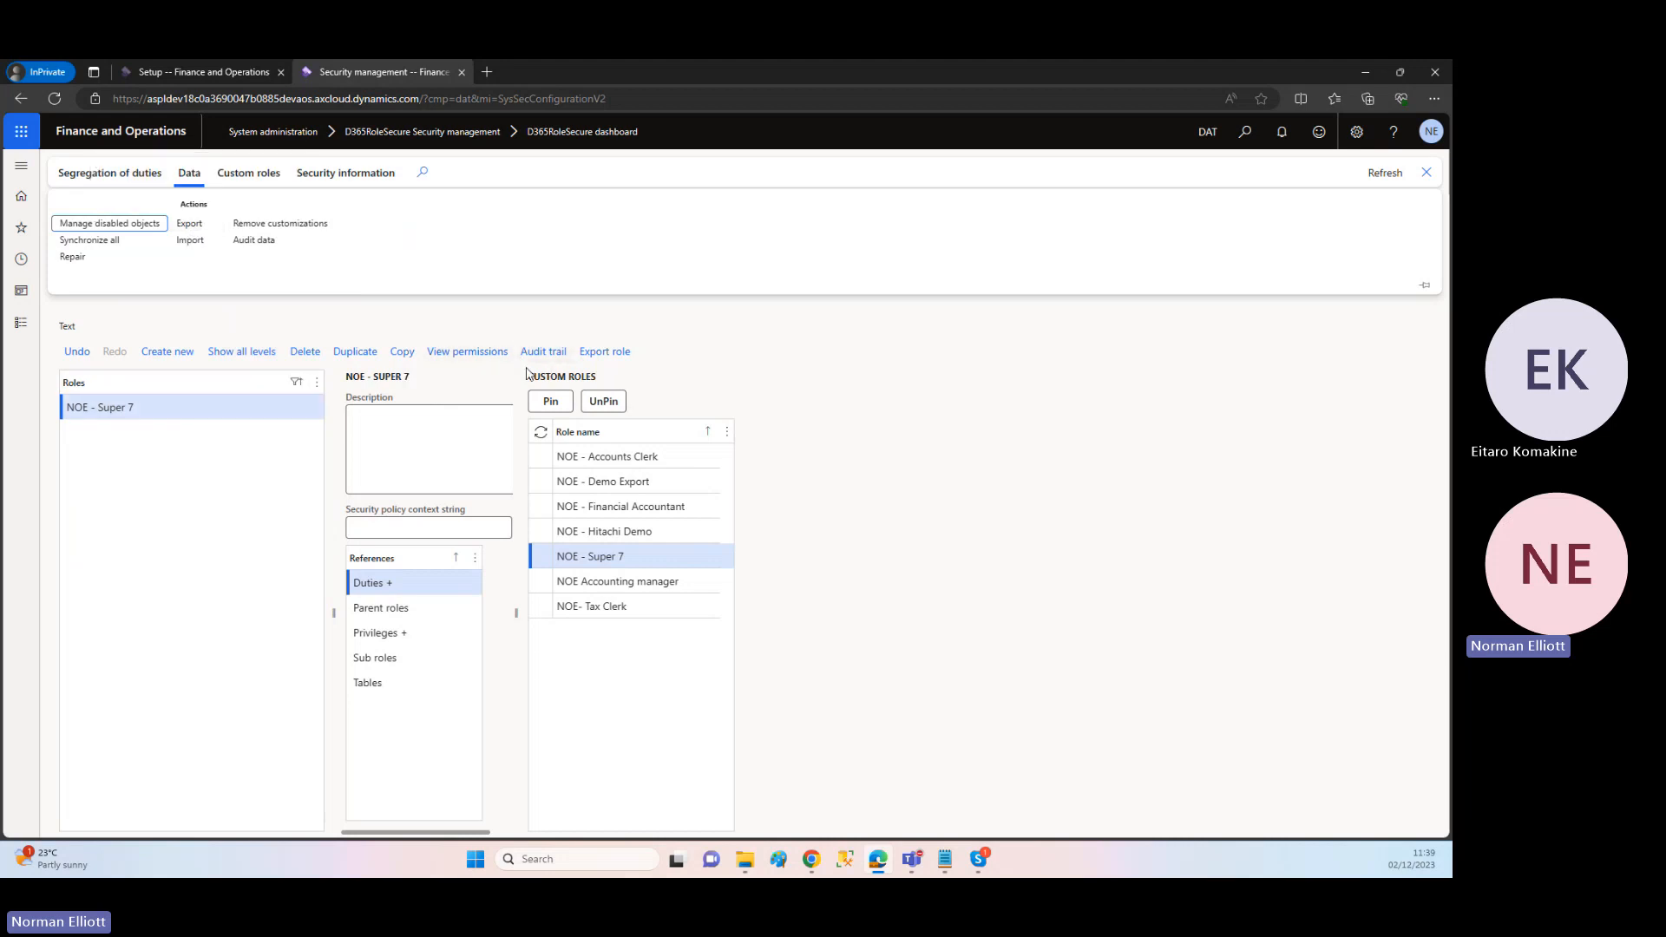
click(618, 352)
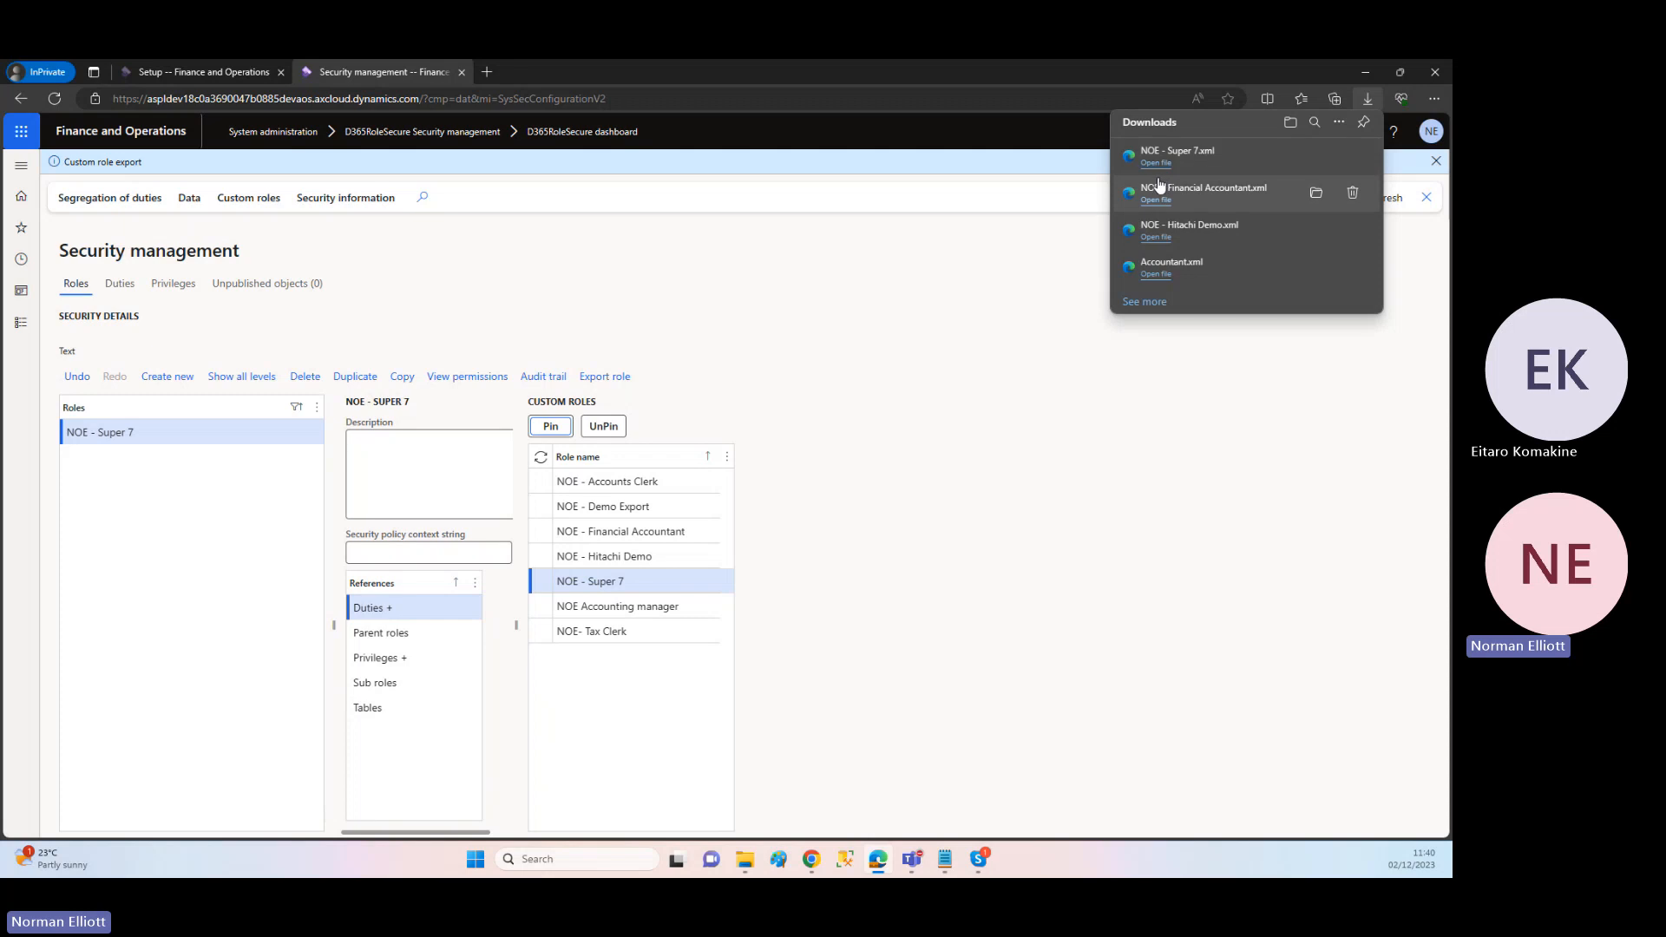
click(879, 289)
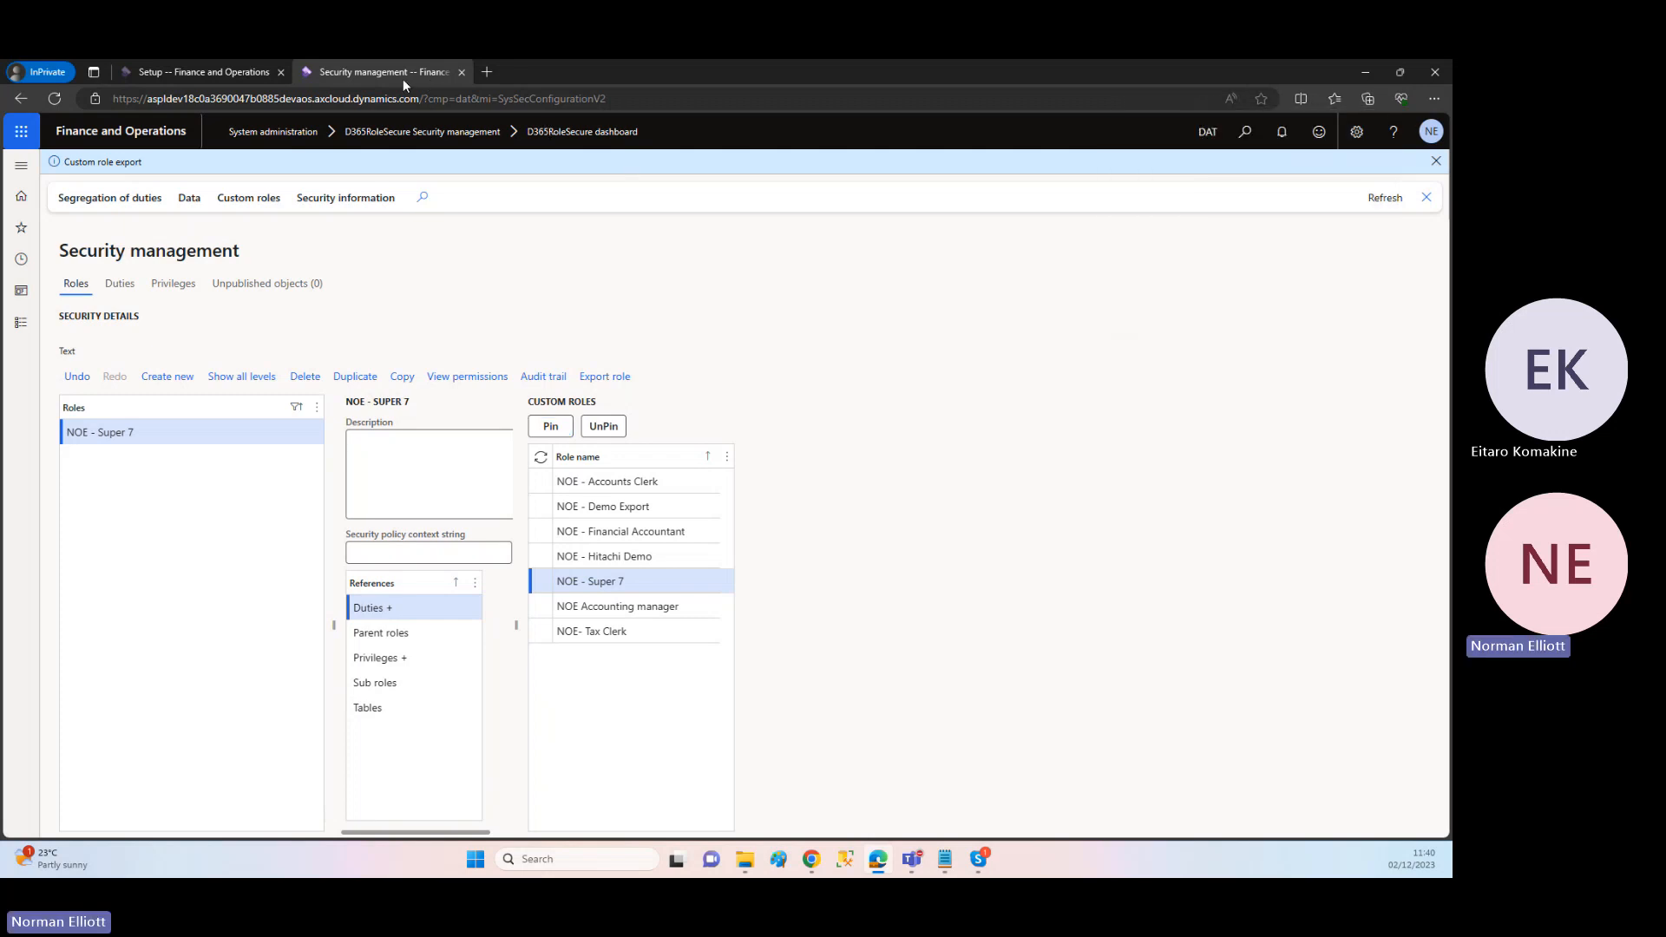
Step: In the D365RoleSecure dashboard's other browser tab, expand the logs, open the export log and select the NOE - Super 7 entry dated 12/02/23 11:39:59
click(230, 72)
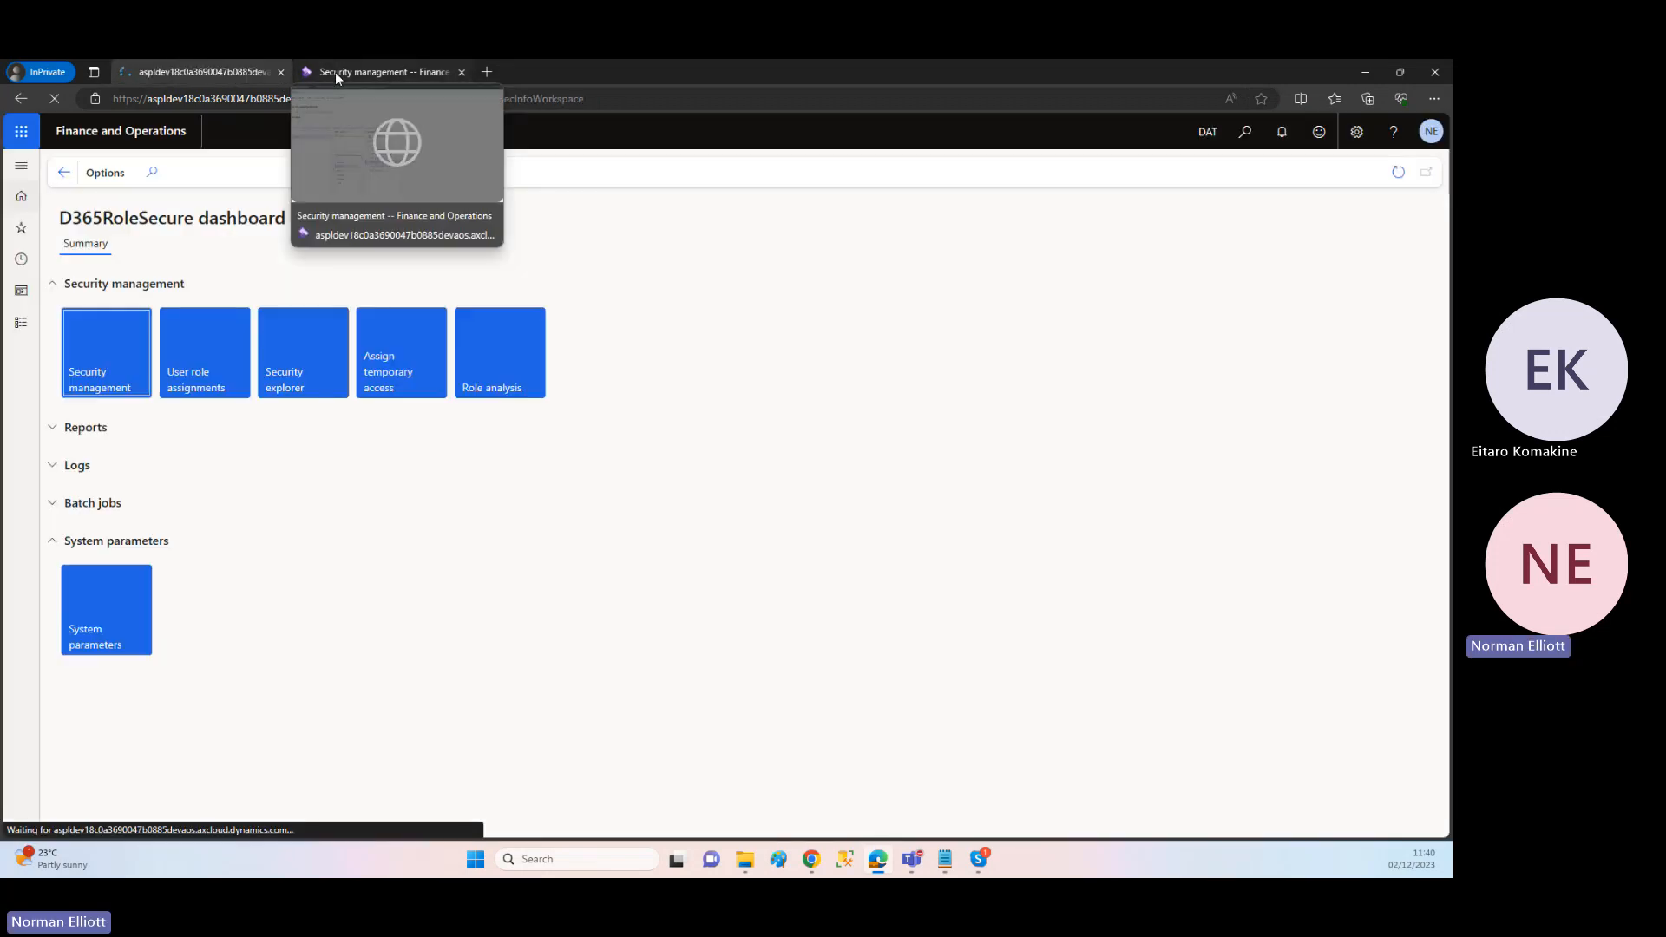
drag(336, 73, 207, 73)
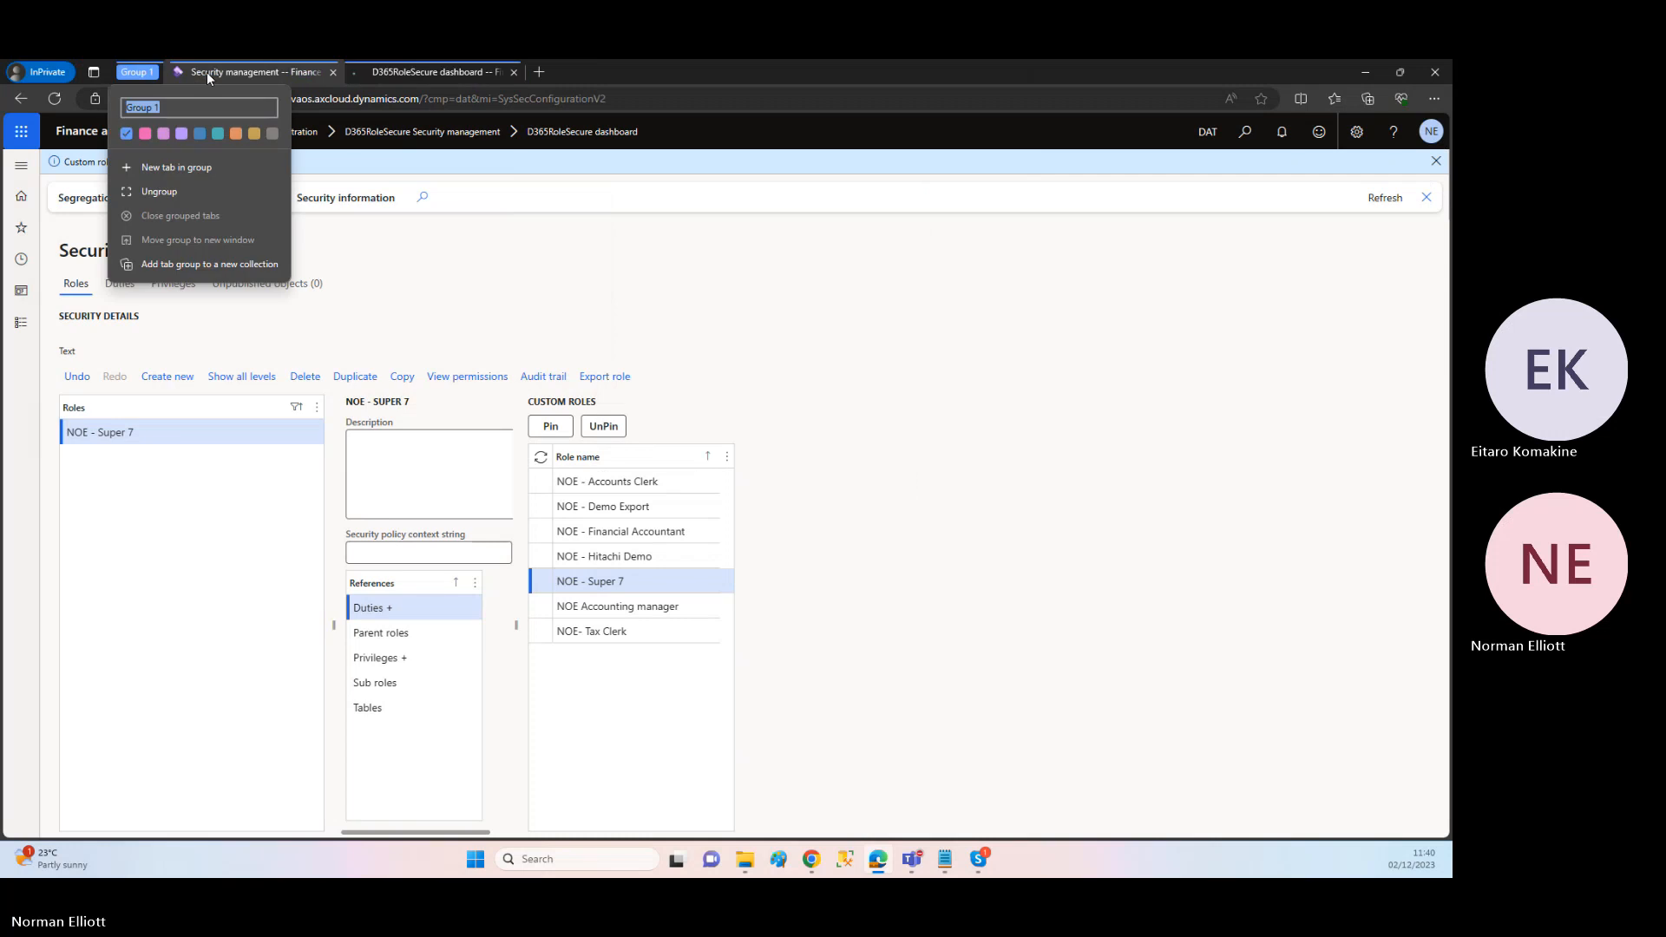
click(387, 71)
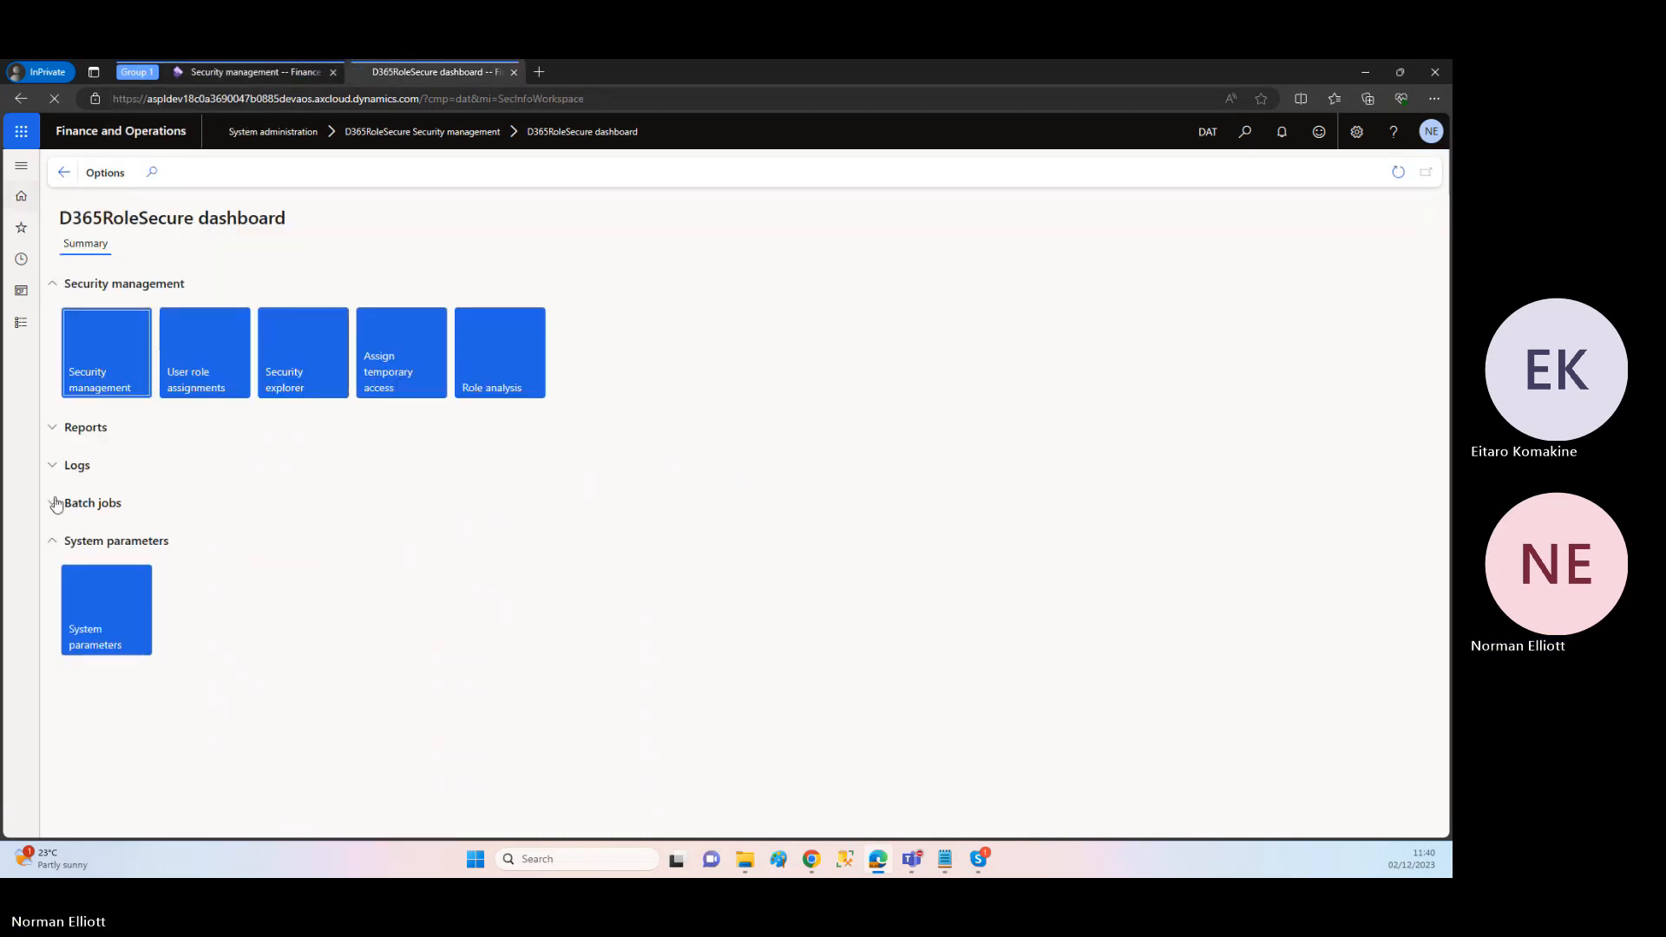
click(51, 470)
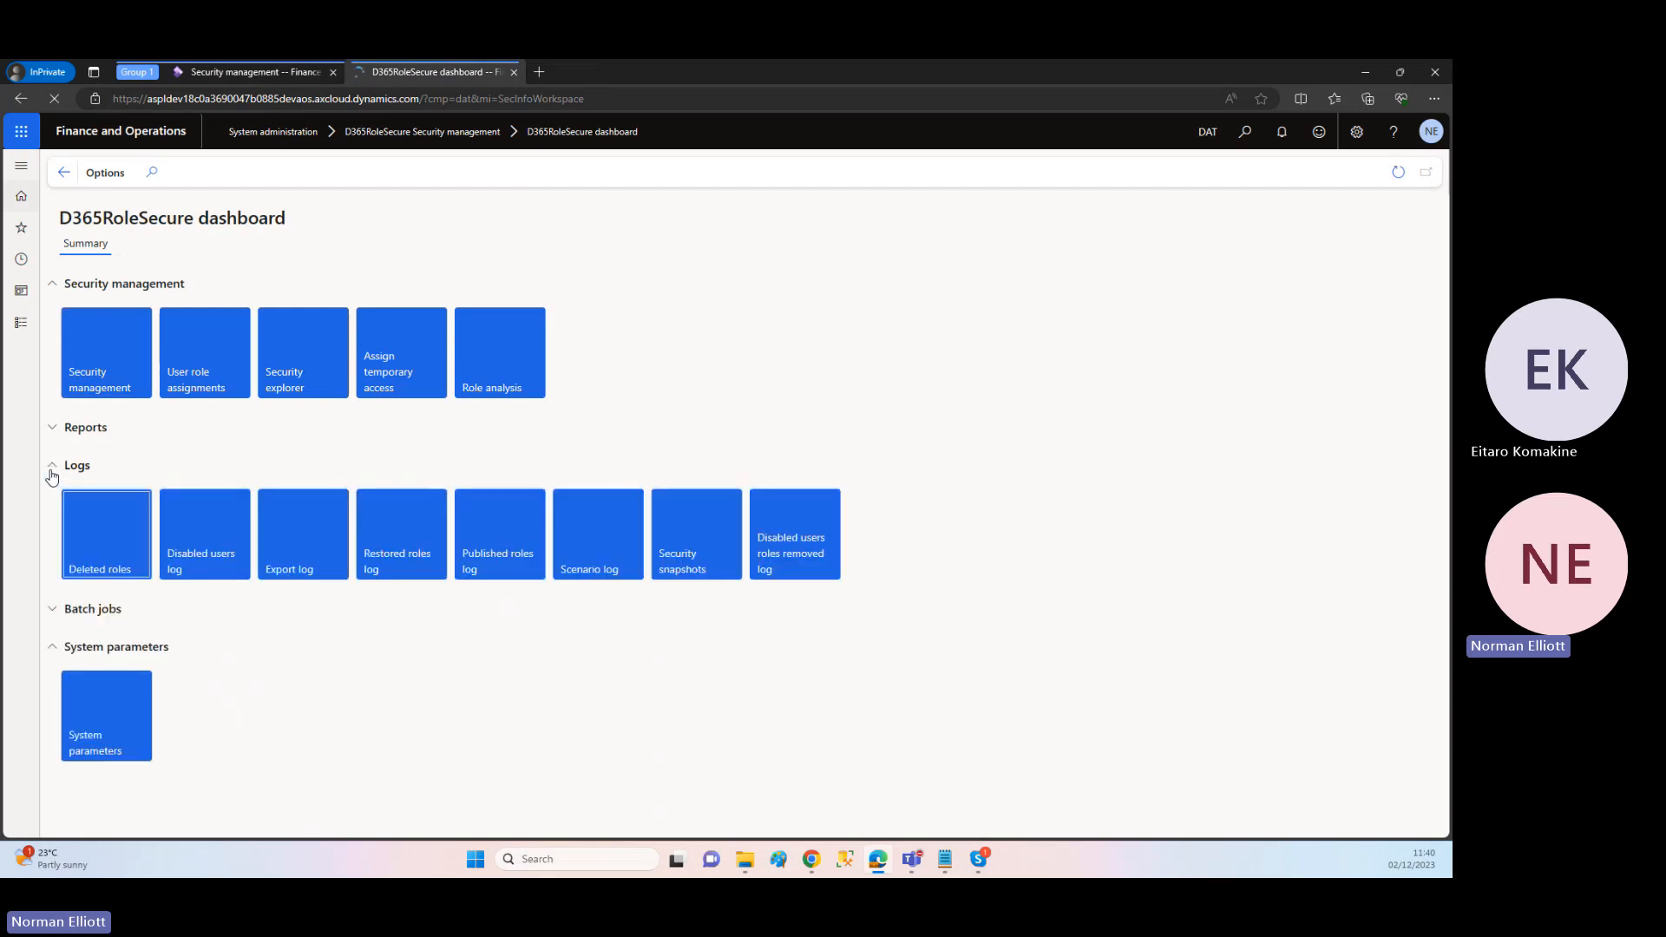
click(280, 566)
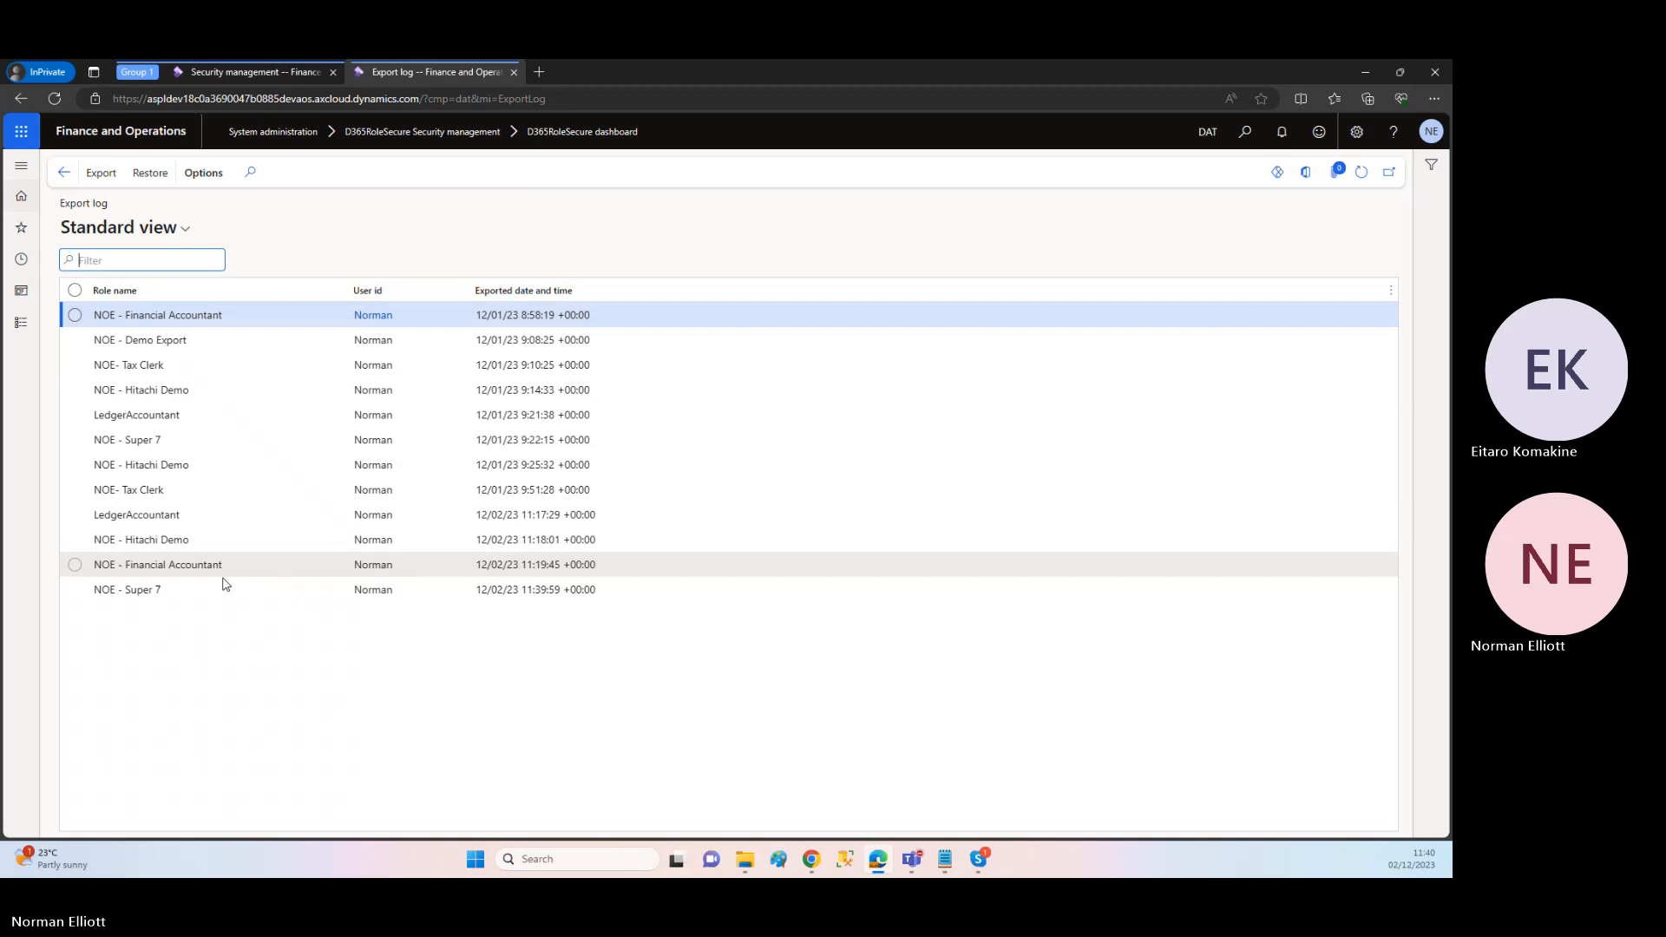
click(152, 590)
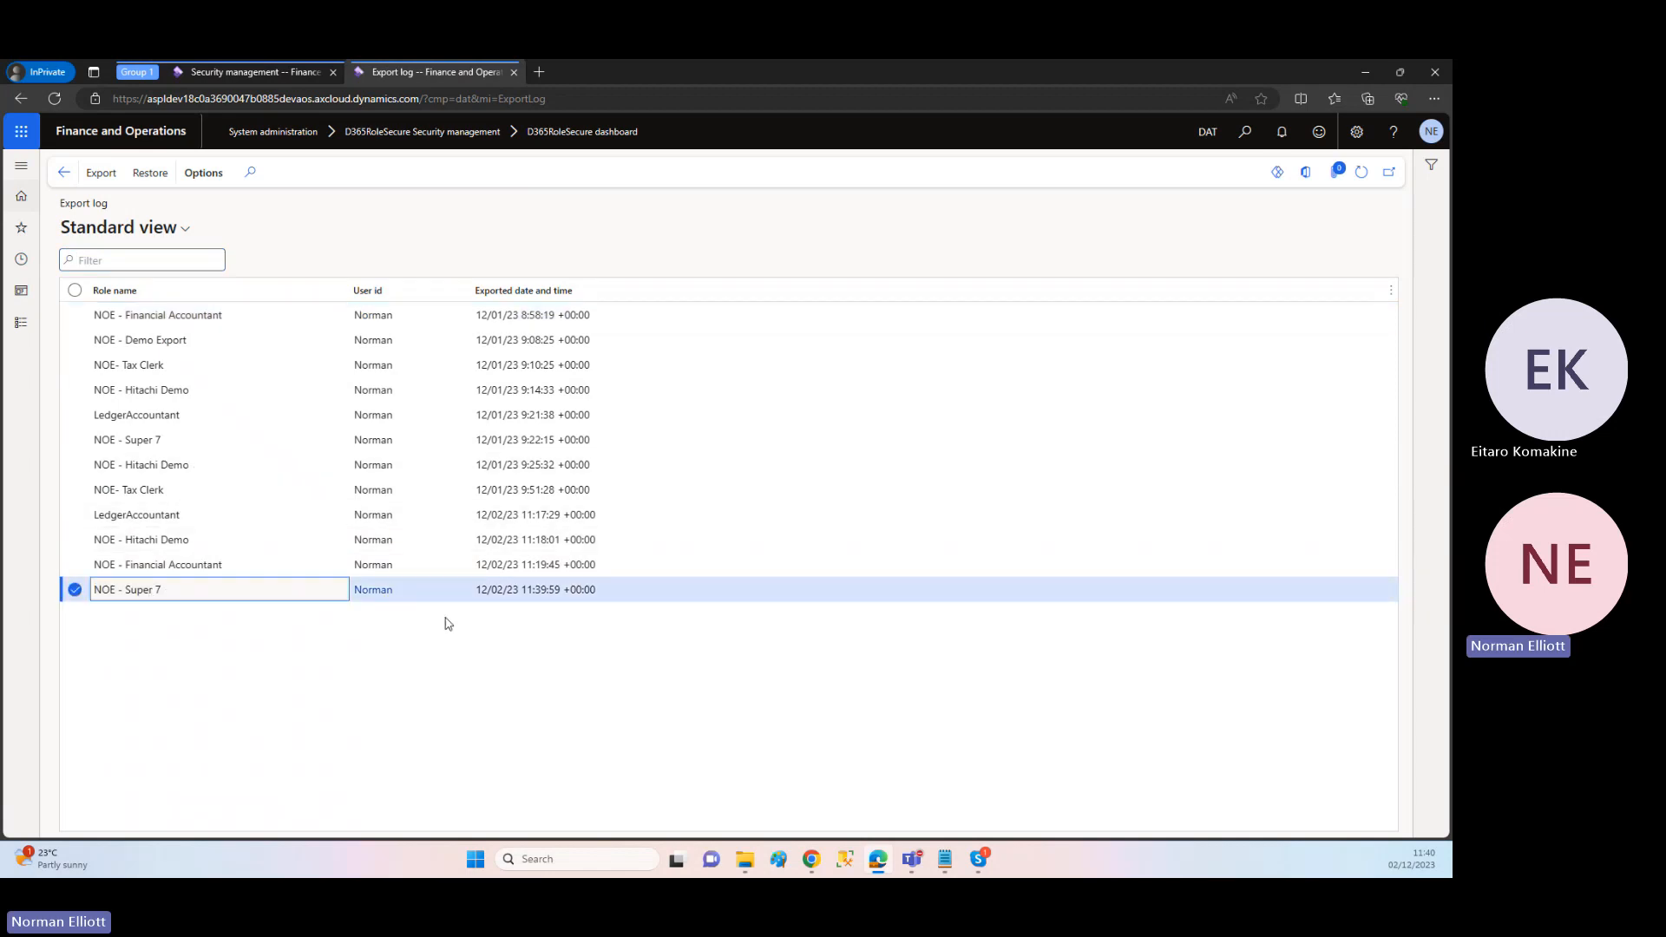
Step: Return to Security management, delete the NOE - Super 7 role despite its user assignments, and publish all unpublished objects
click(259, 76)
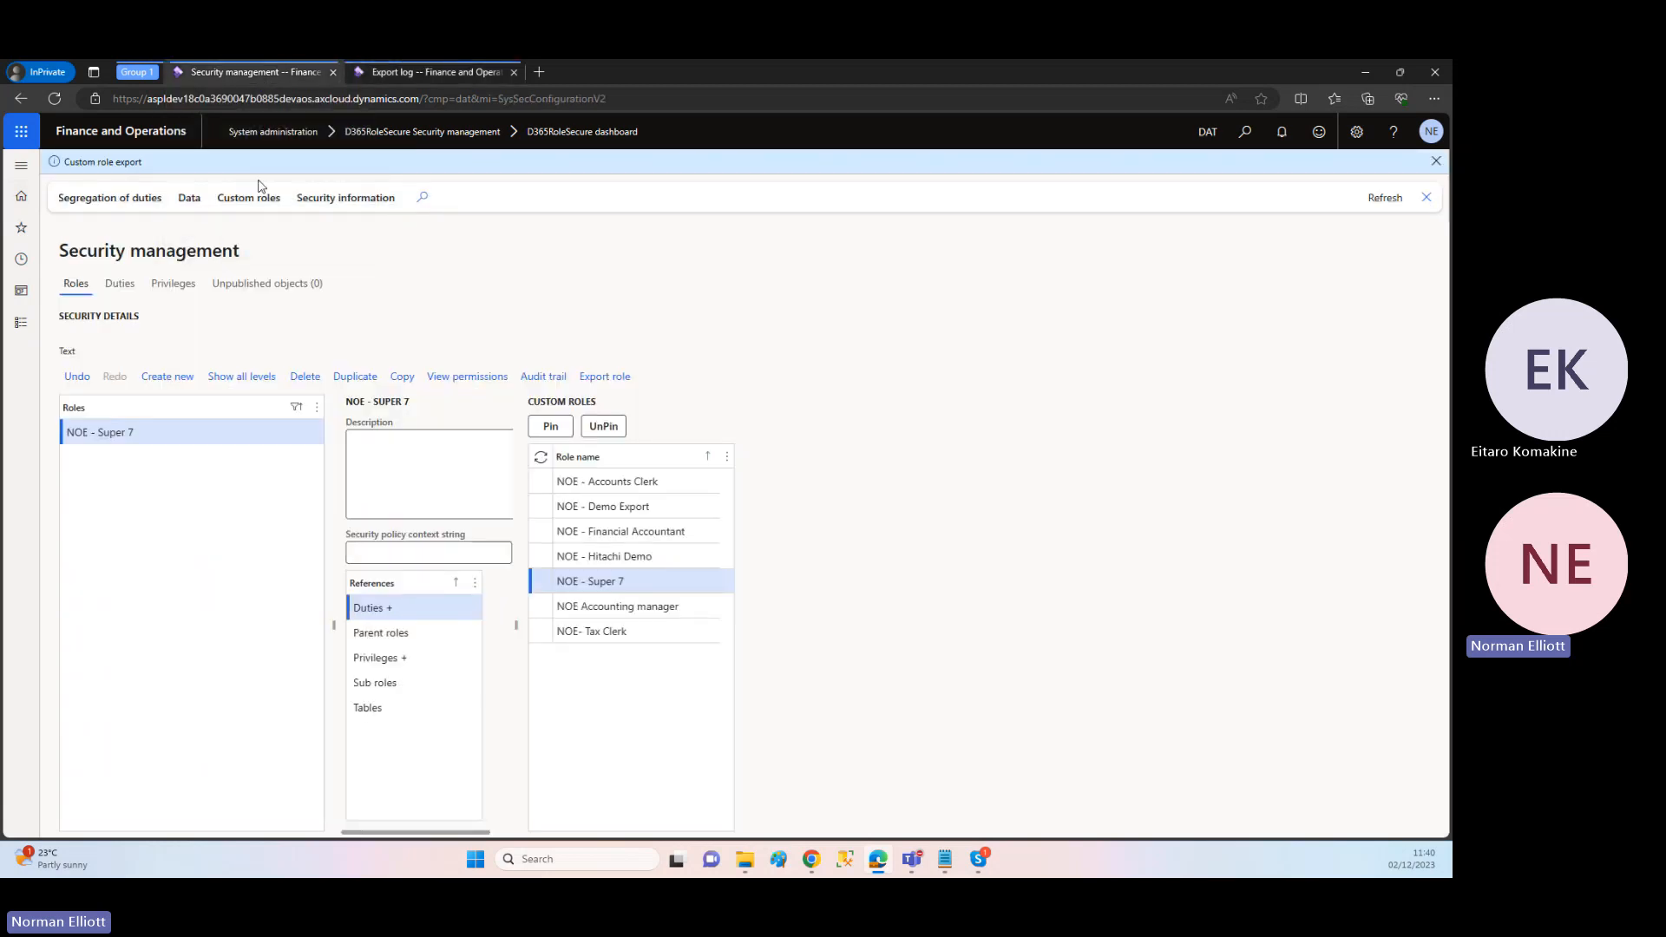
click(306, 376)
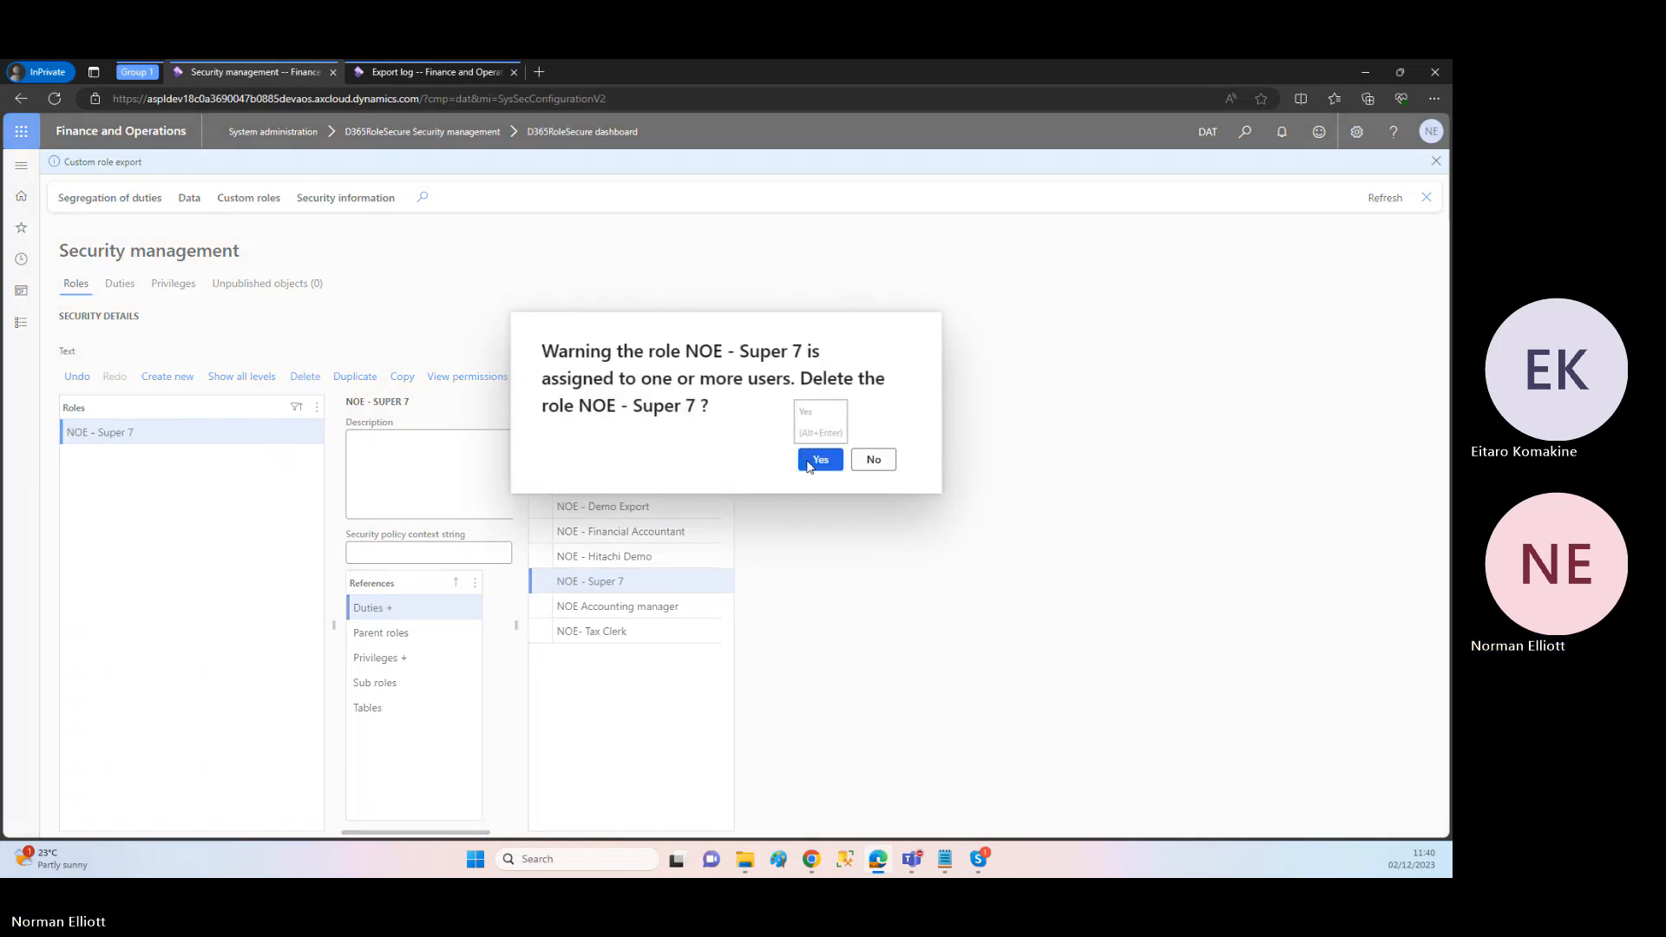
click(819, 460)
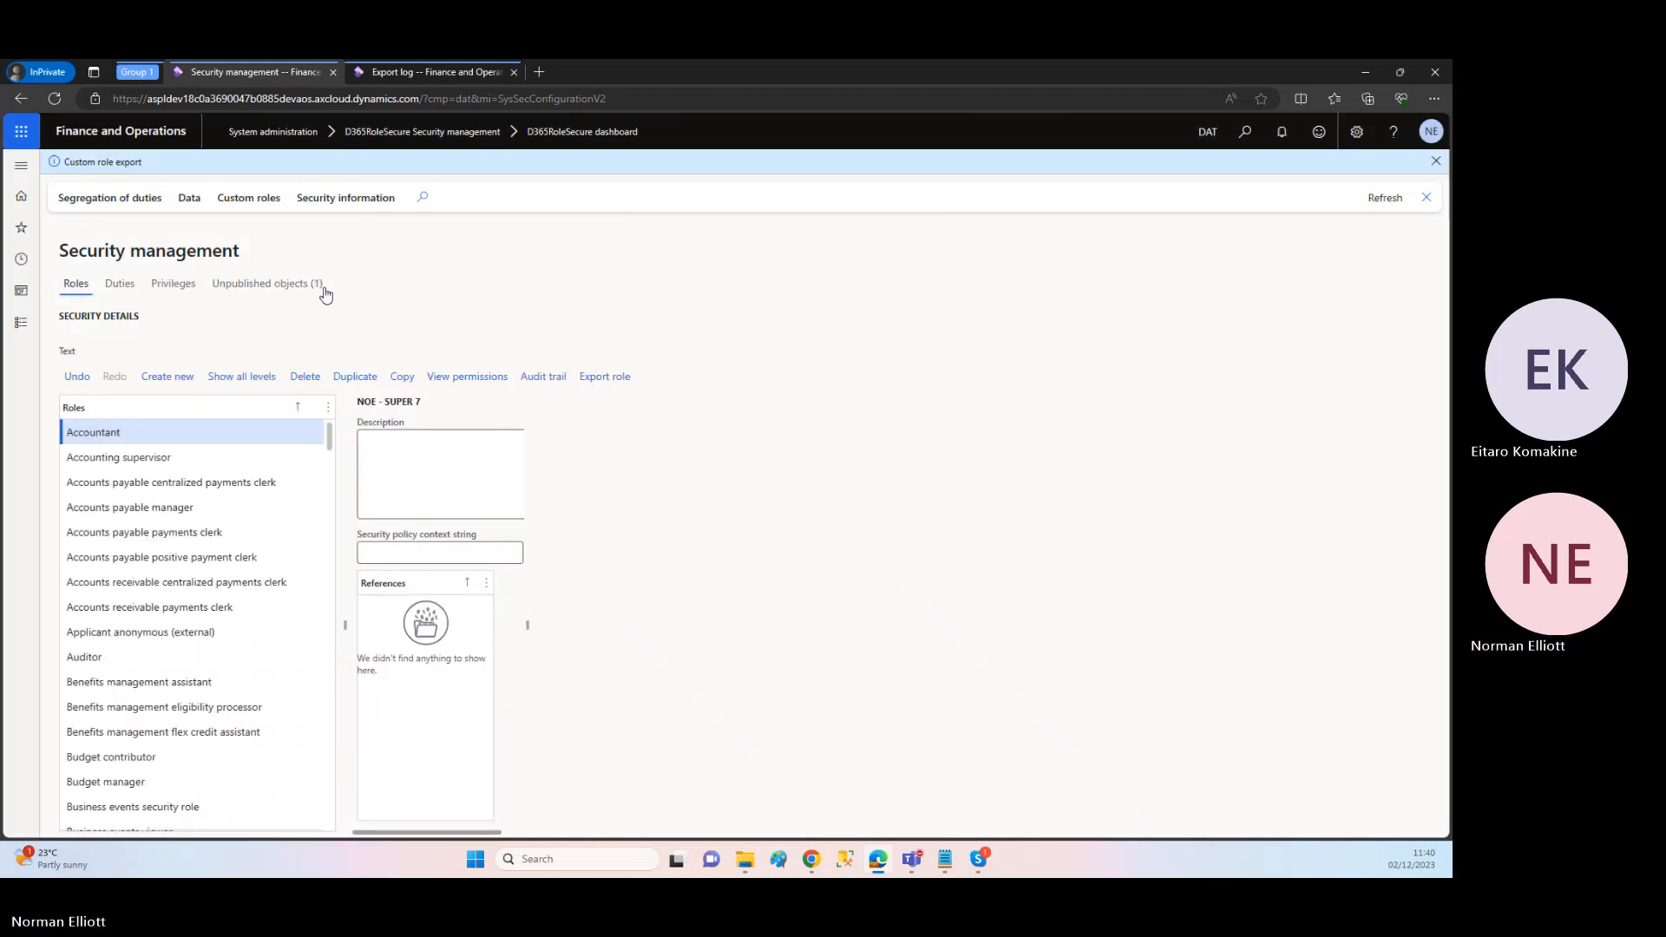
click(291, 292)
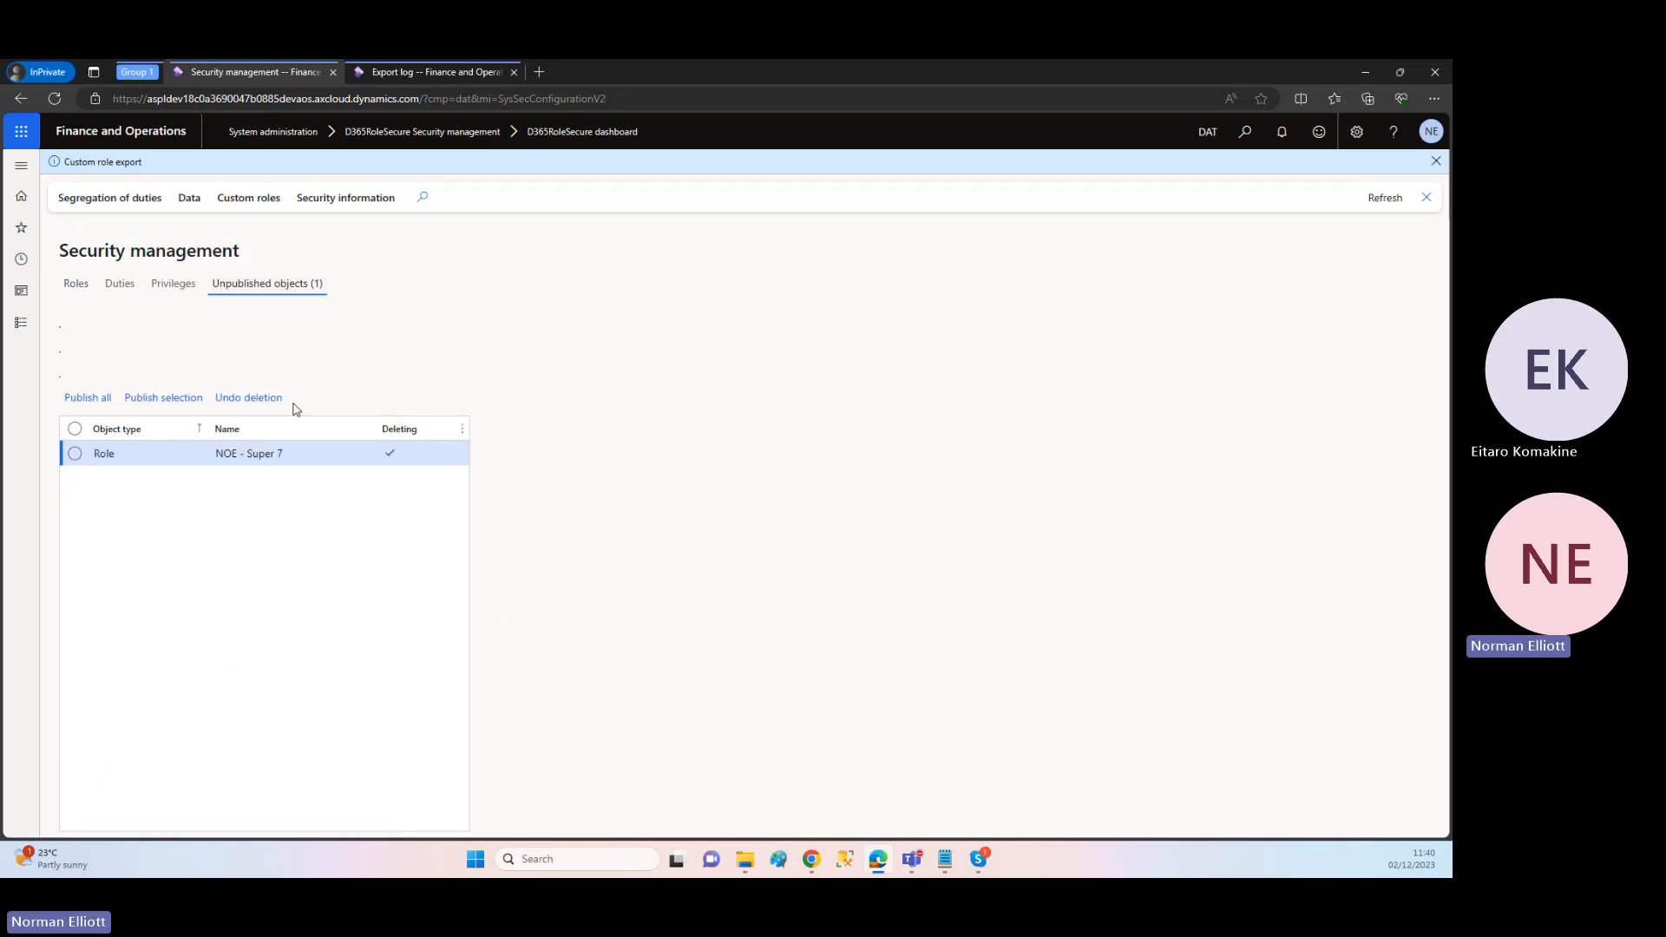
click(98, 399)
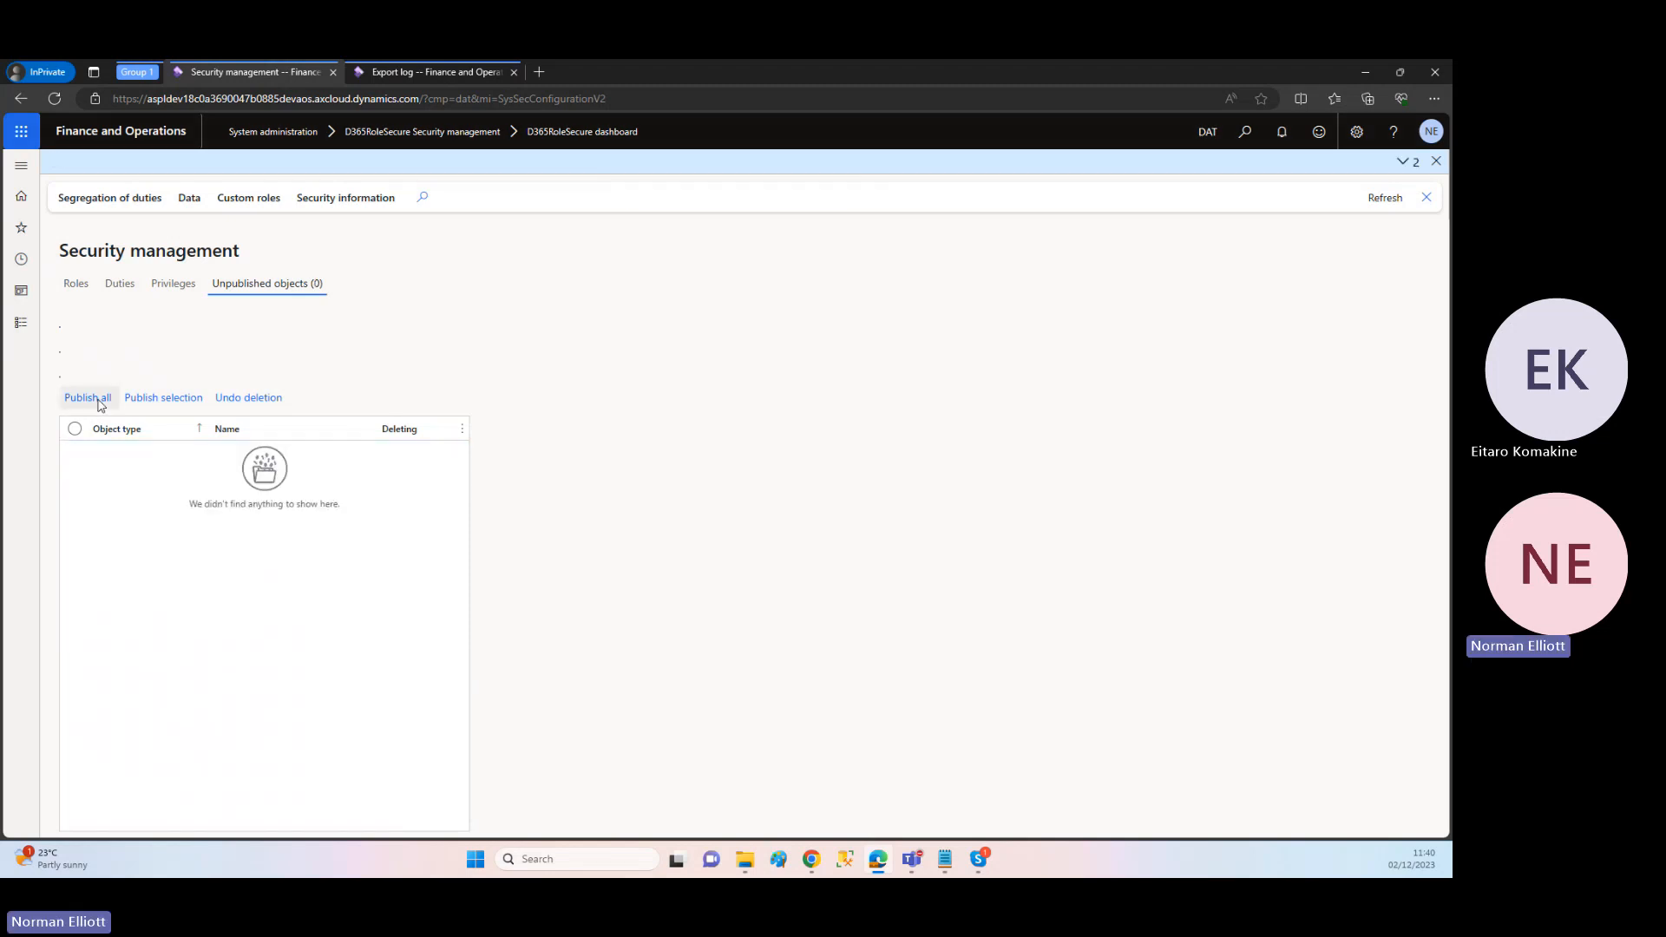
Step: Return to the roles and show the custom roles to check whether NOE - Super 7 is still listed
click(75, 284)
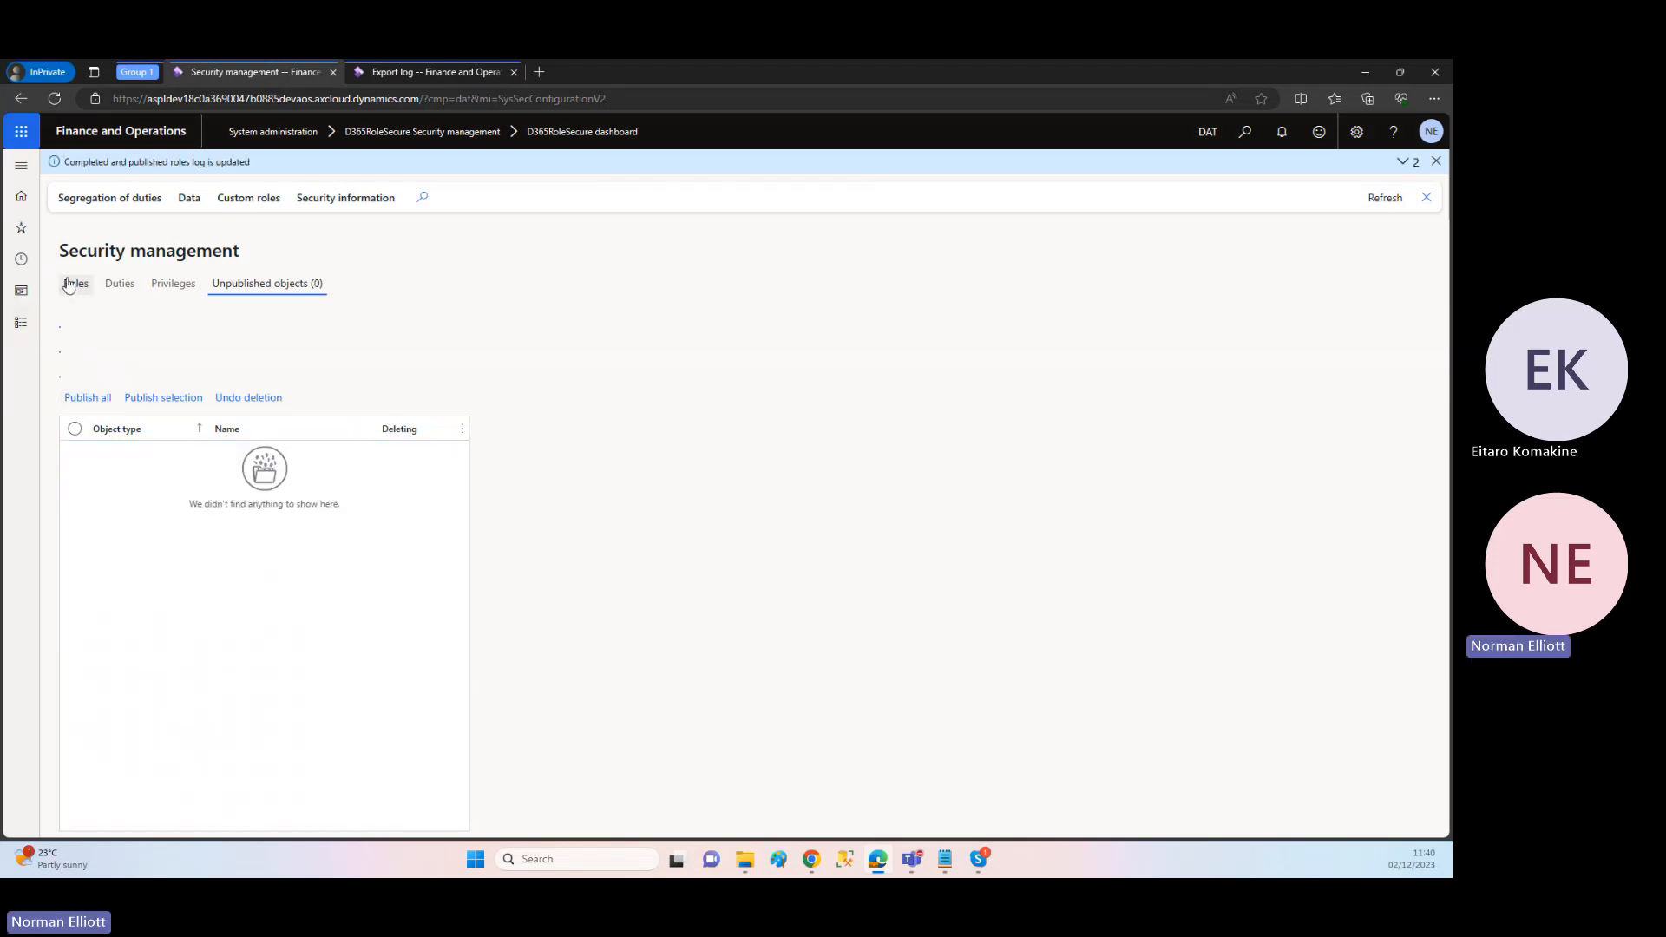
click(246, 198)
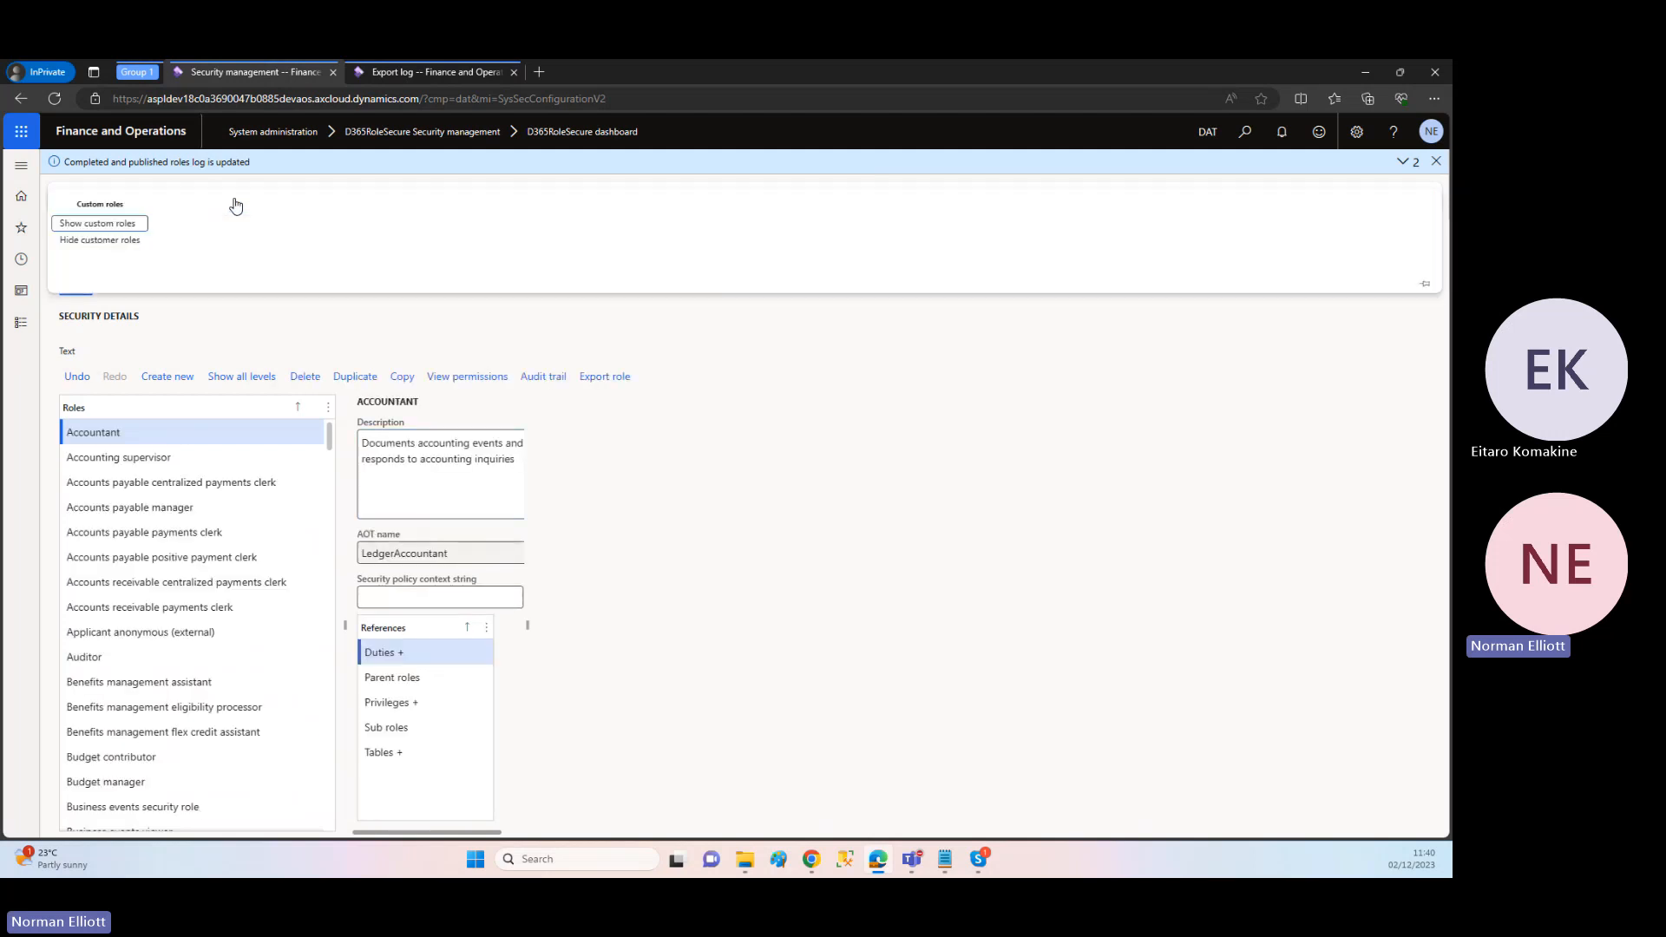
click(135, 221)
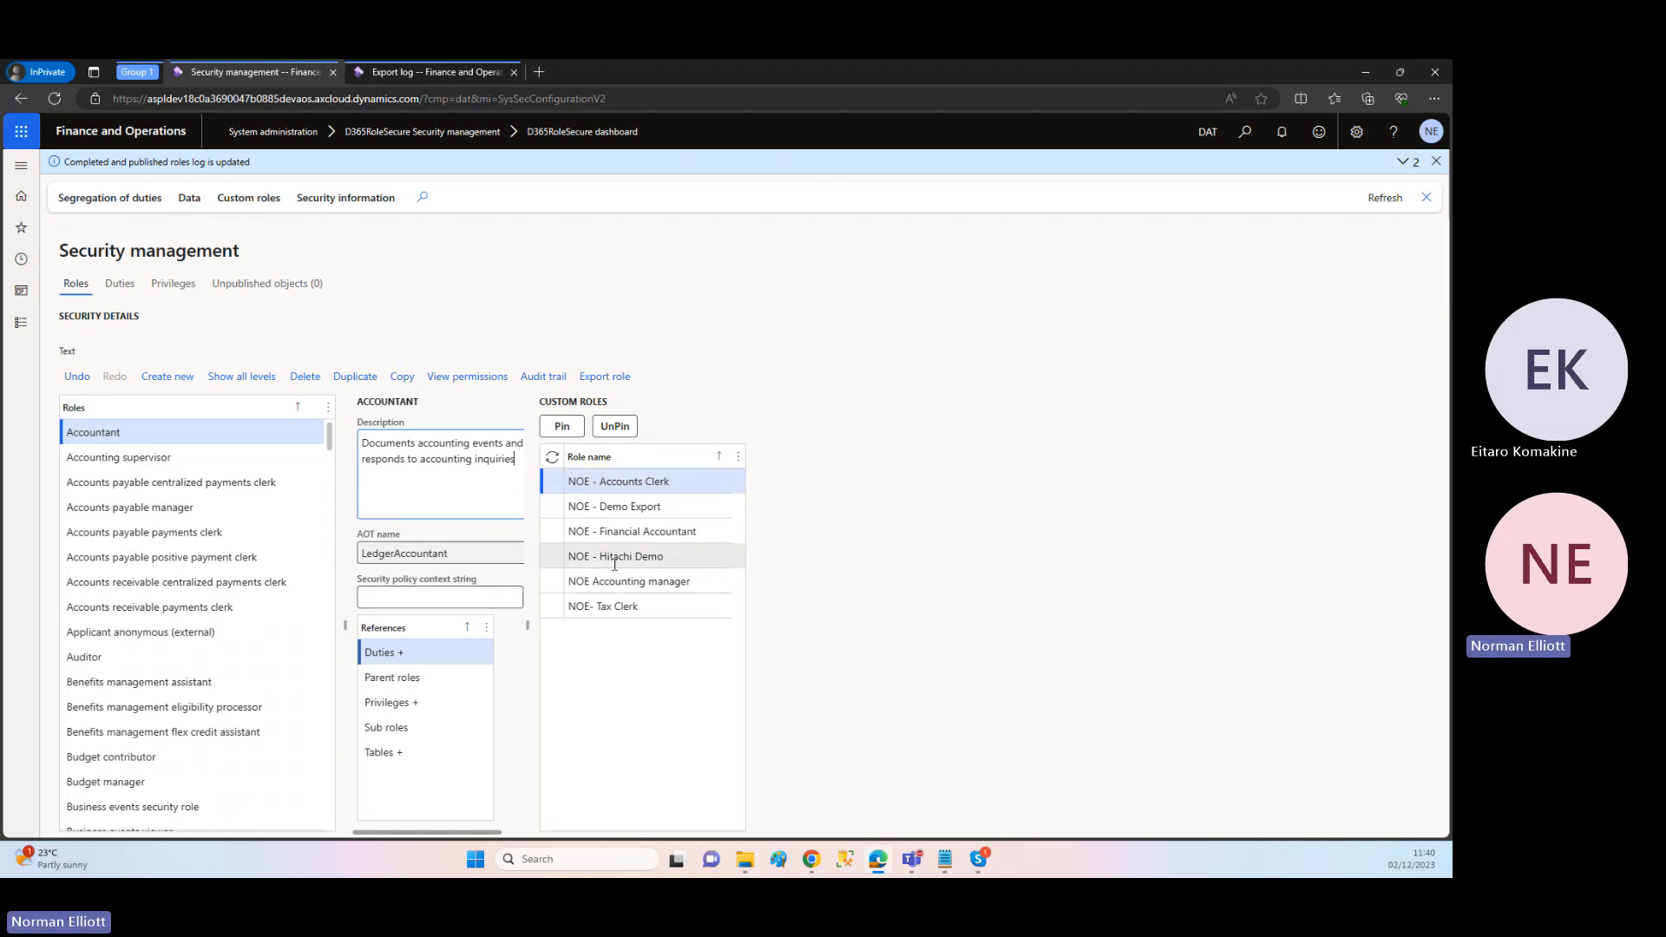
Step: Restore the NOE - Super 7 role from its selected entry in the export log
click(407, 73)
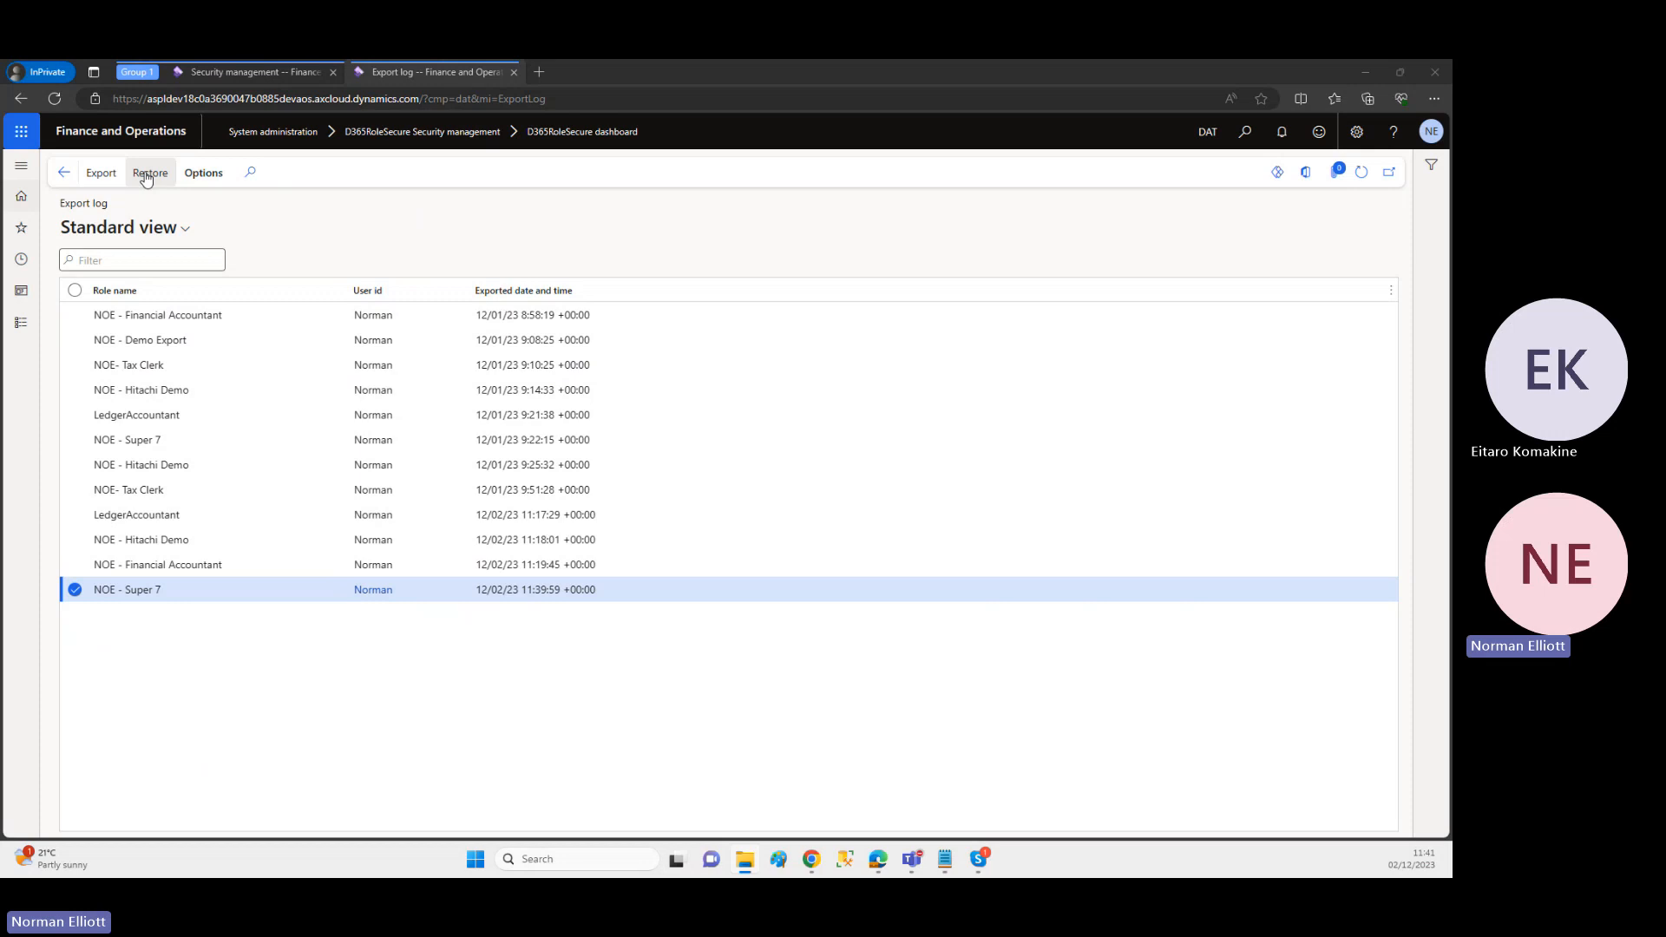
right_click(139, 177)
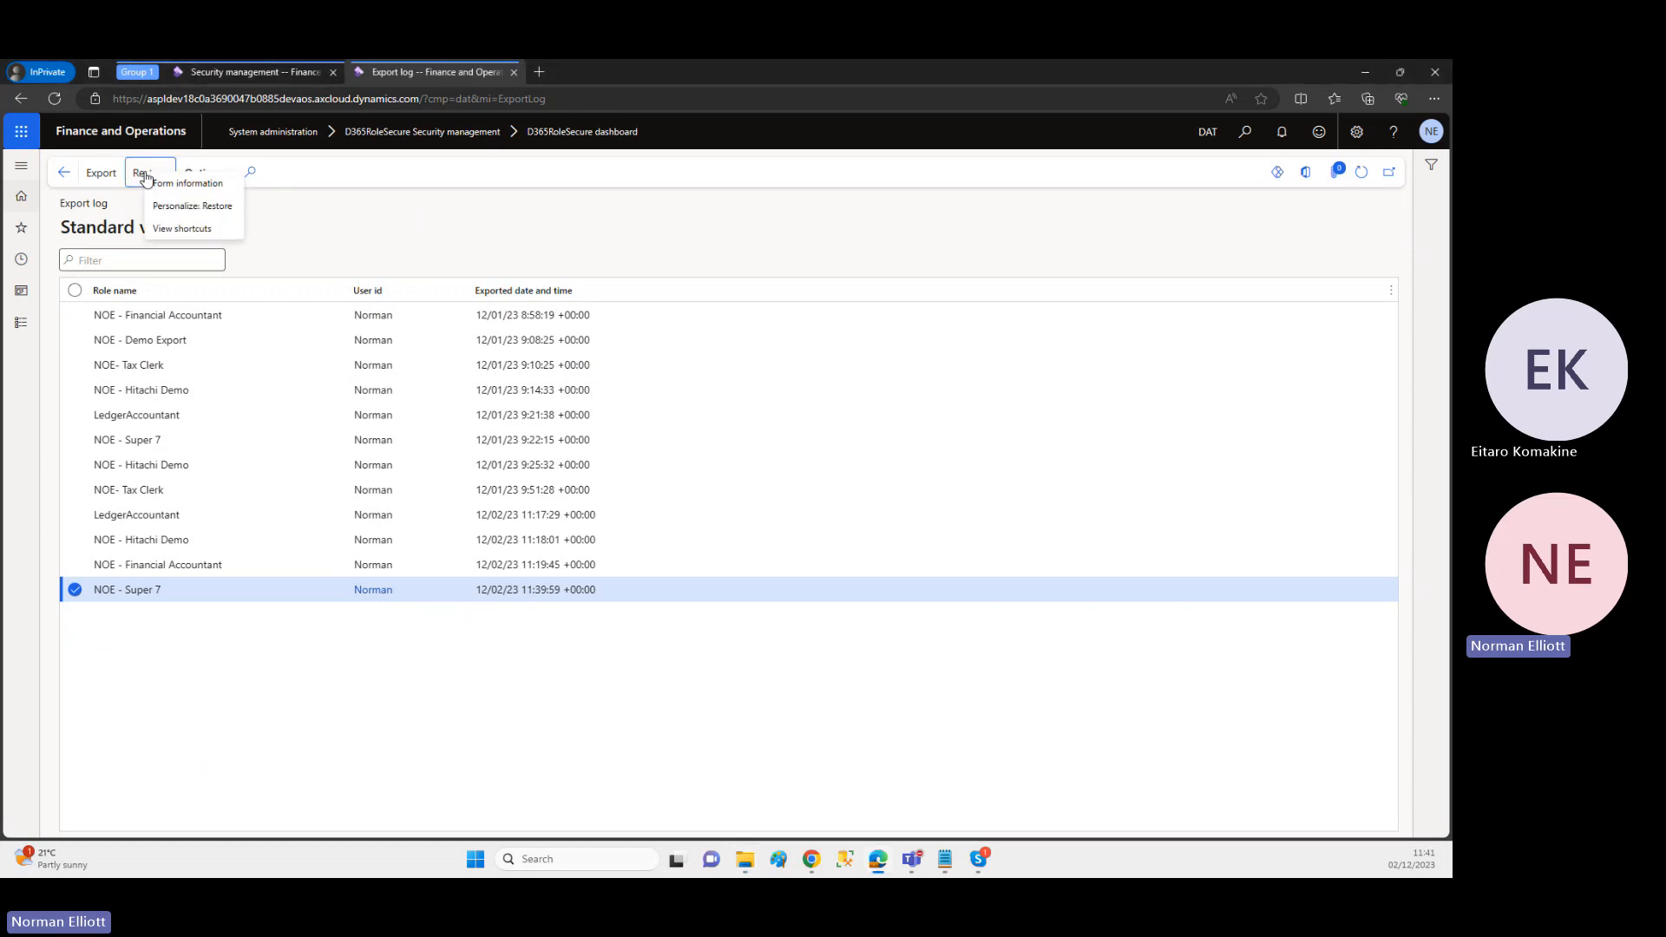
click(137, 179)
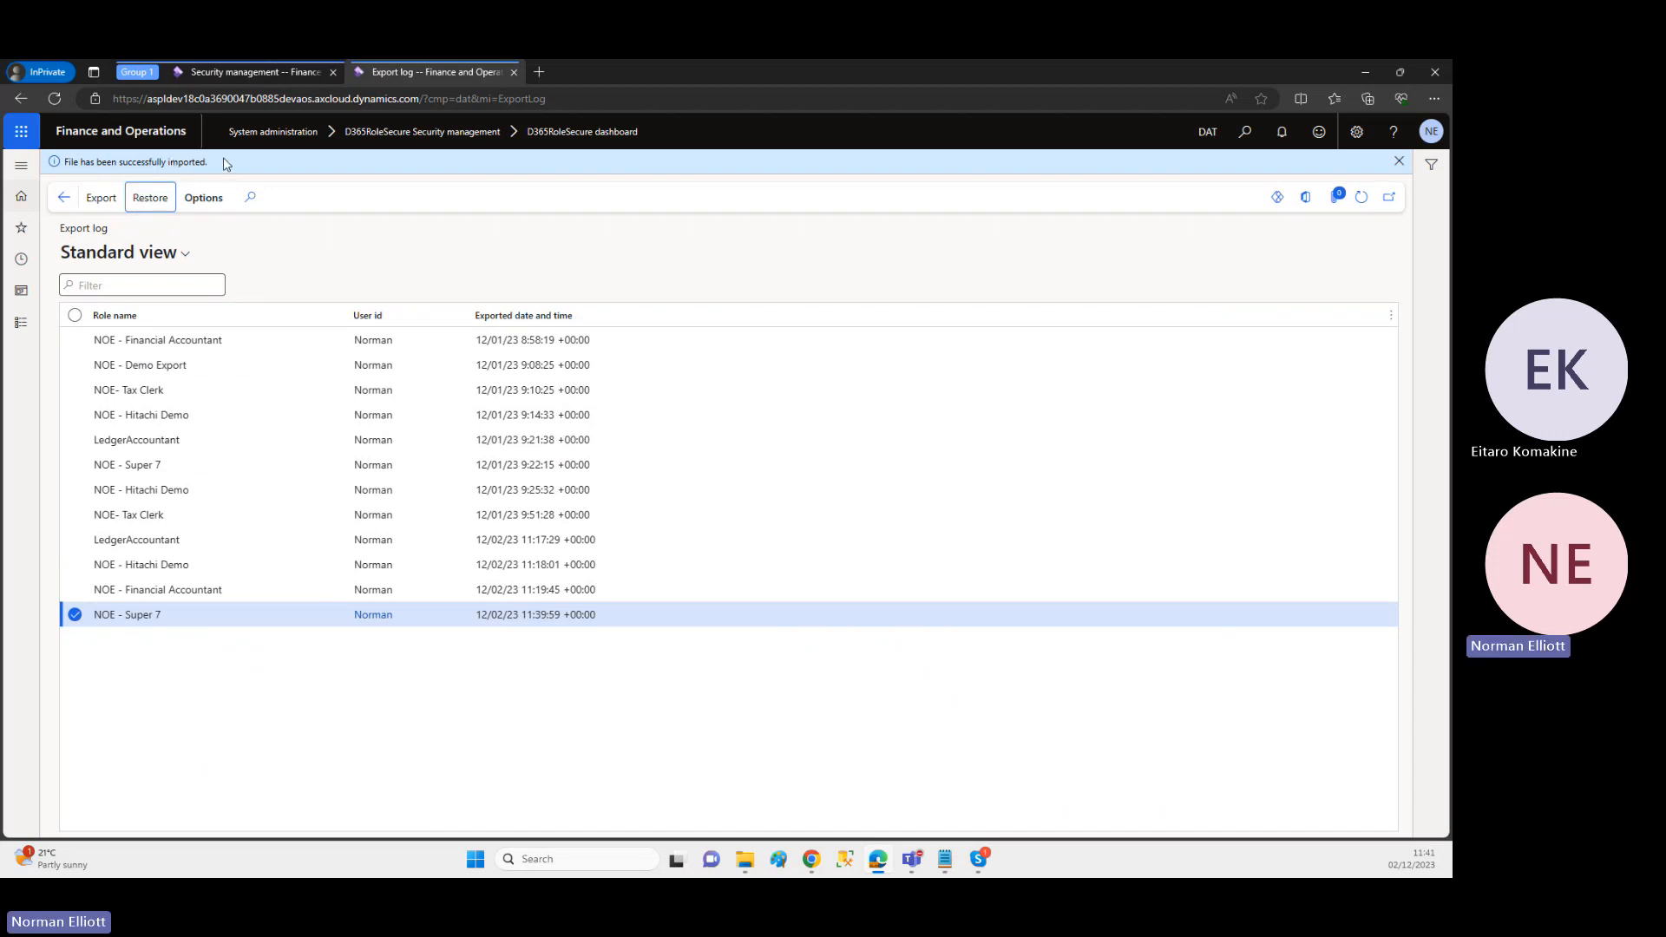
Step: Reload the Security management page and publish all unpublished objects, including the role restored from the export log
click(260, 75)
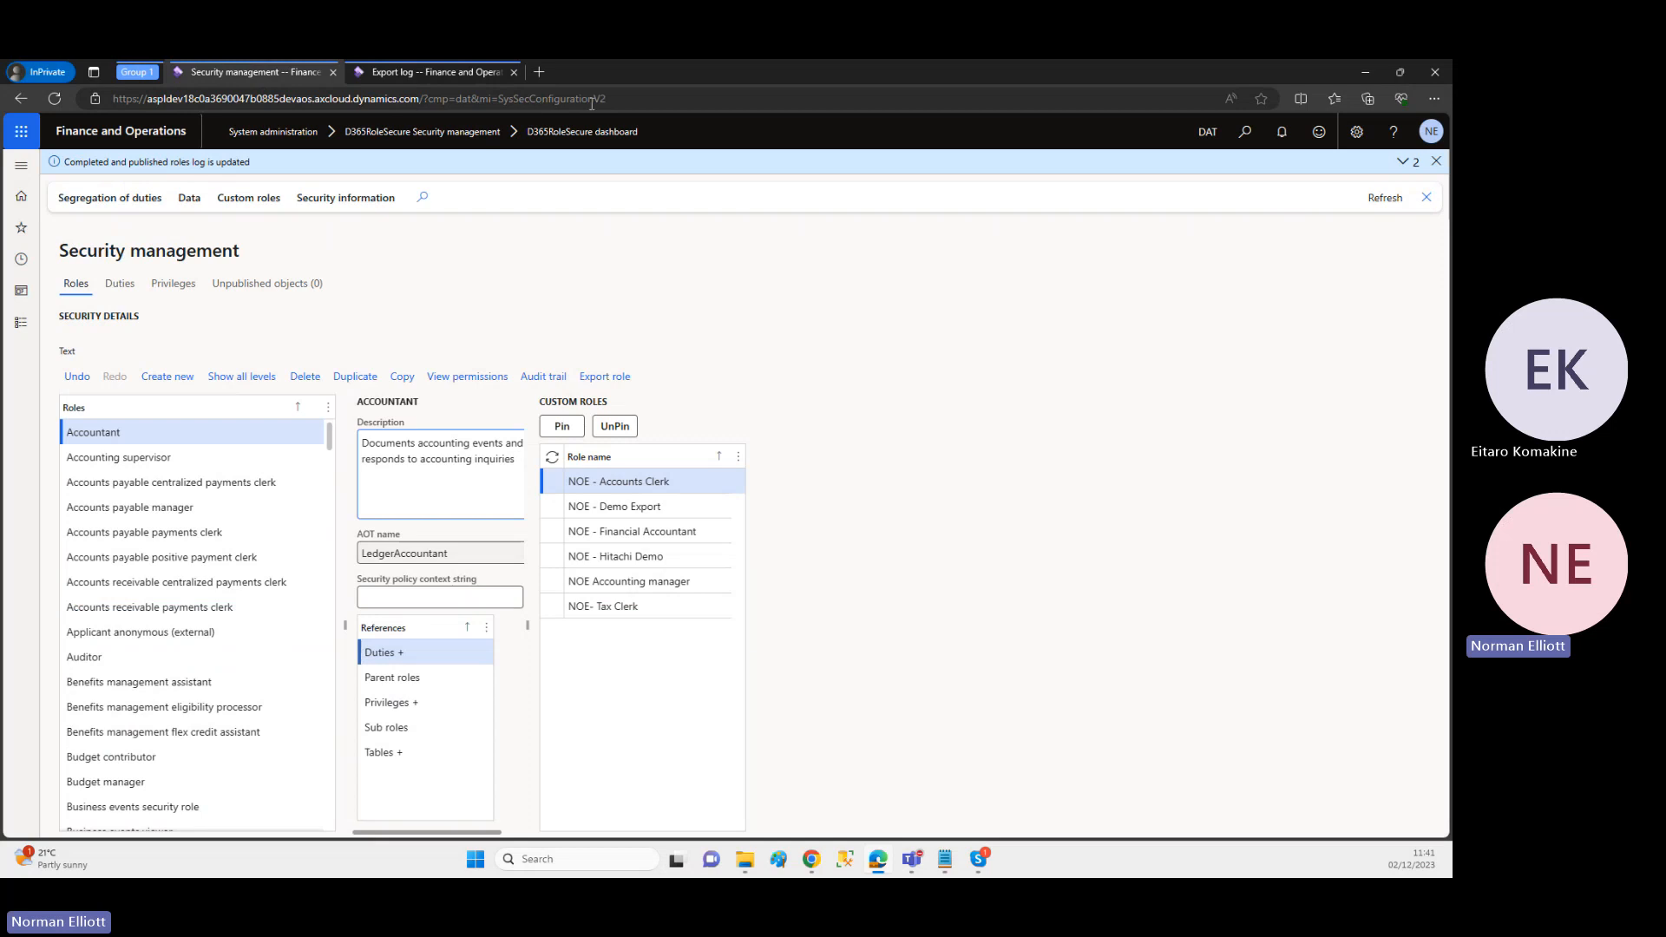
click(648, 99)
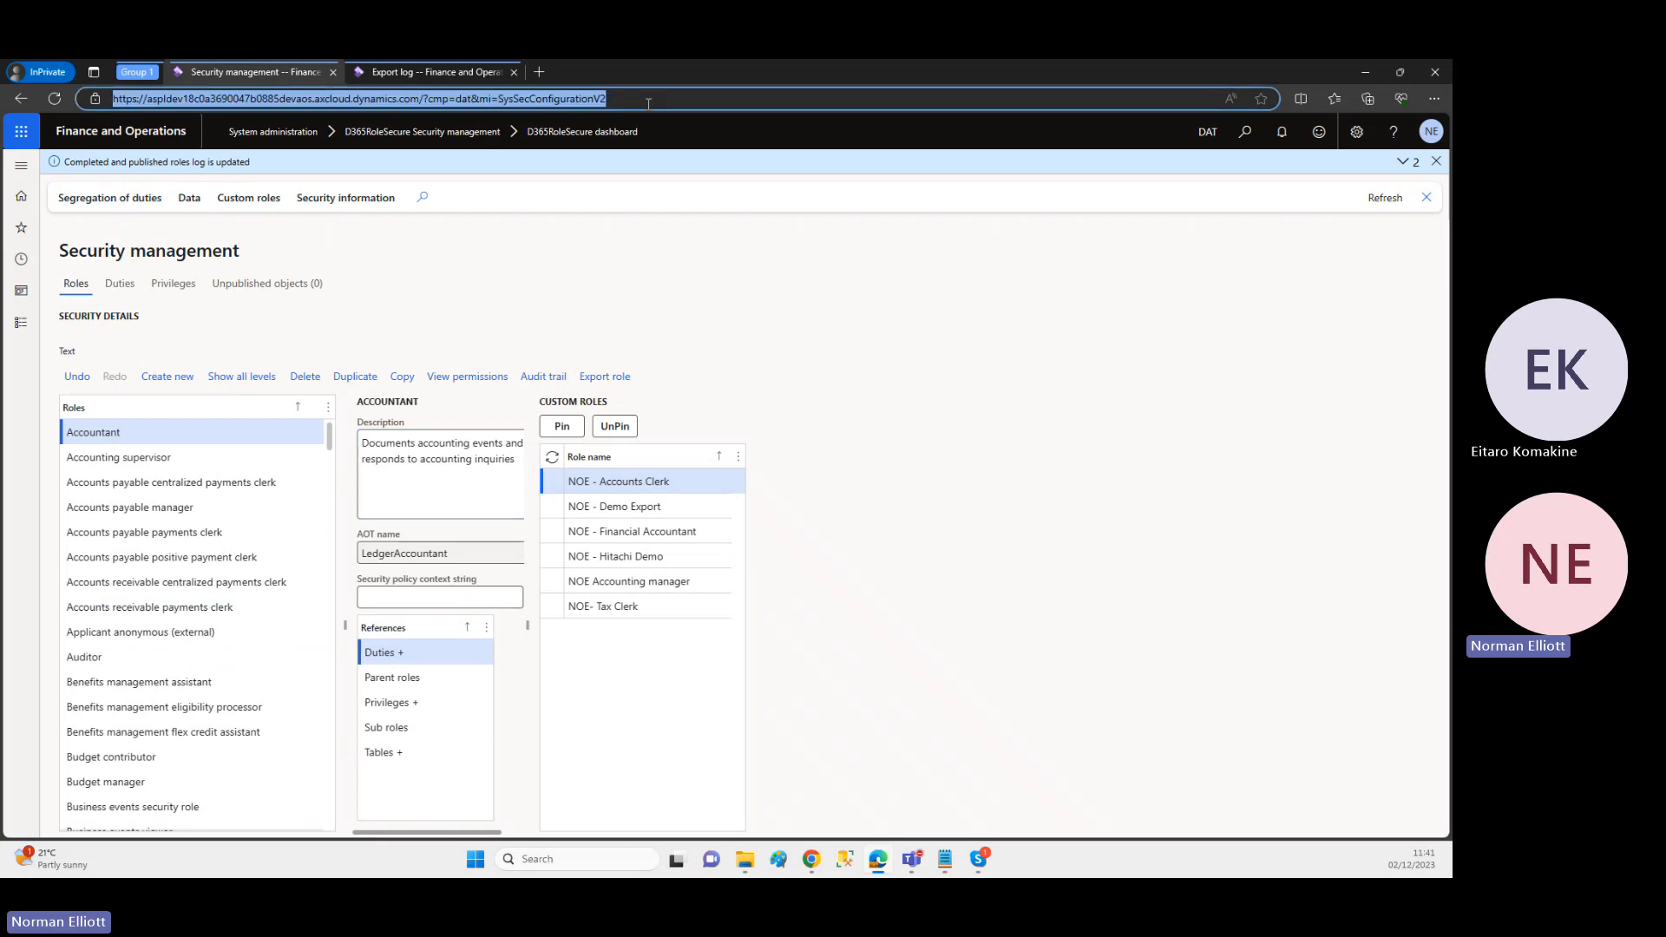
key(Return)
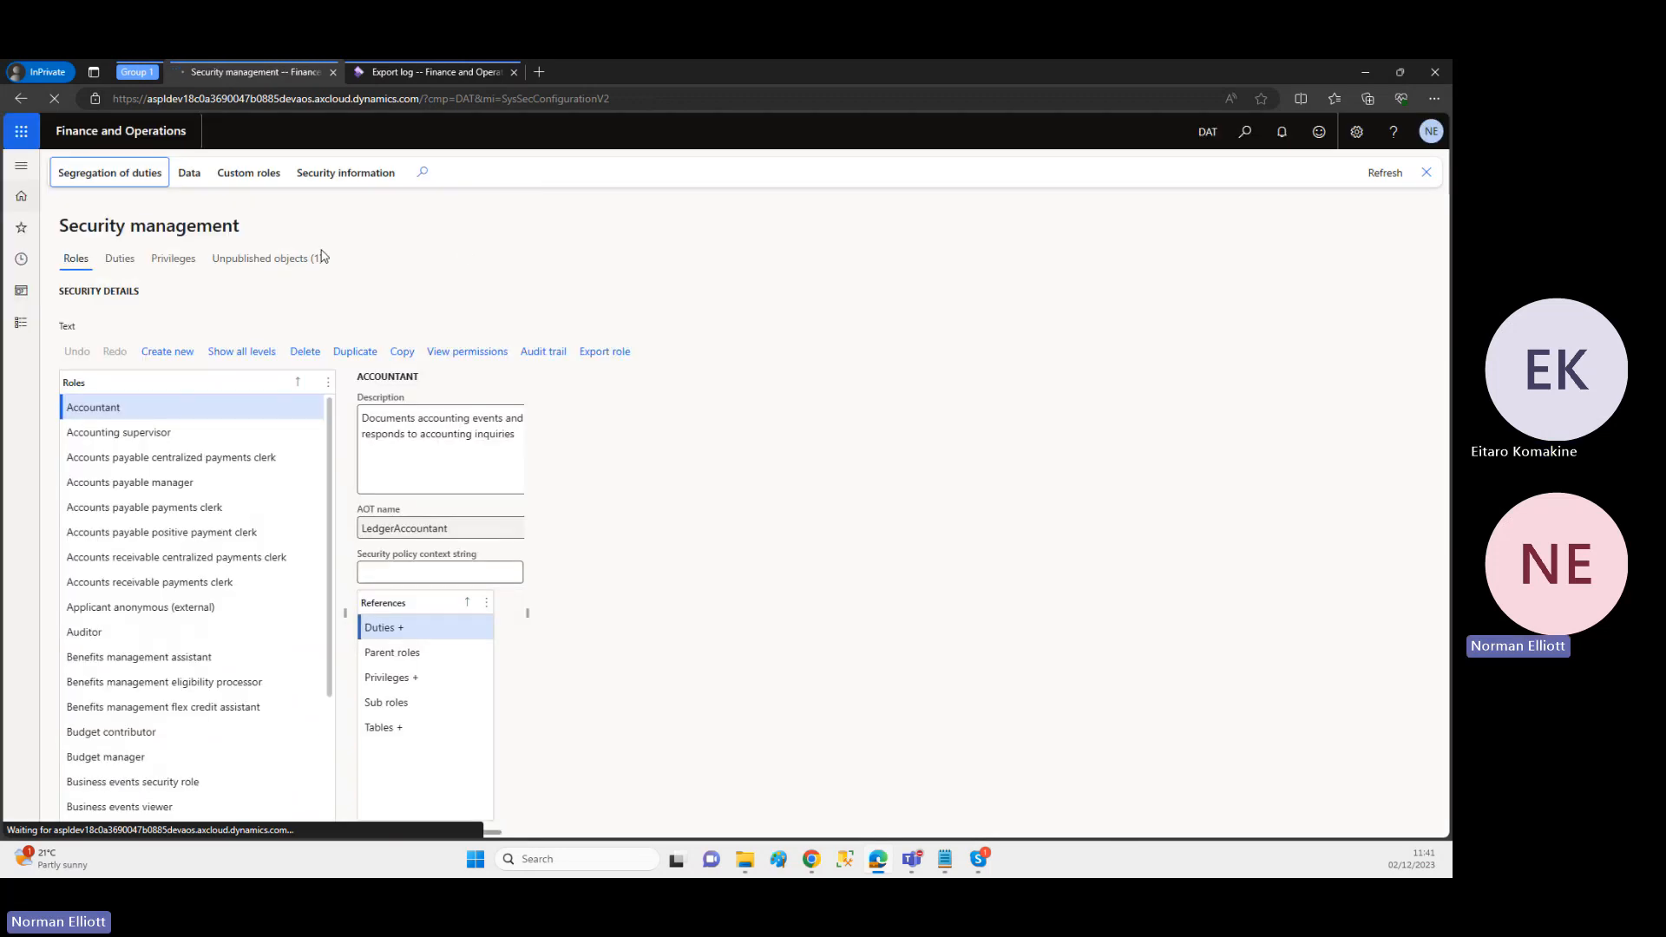
click(278, 260)
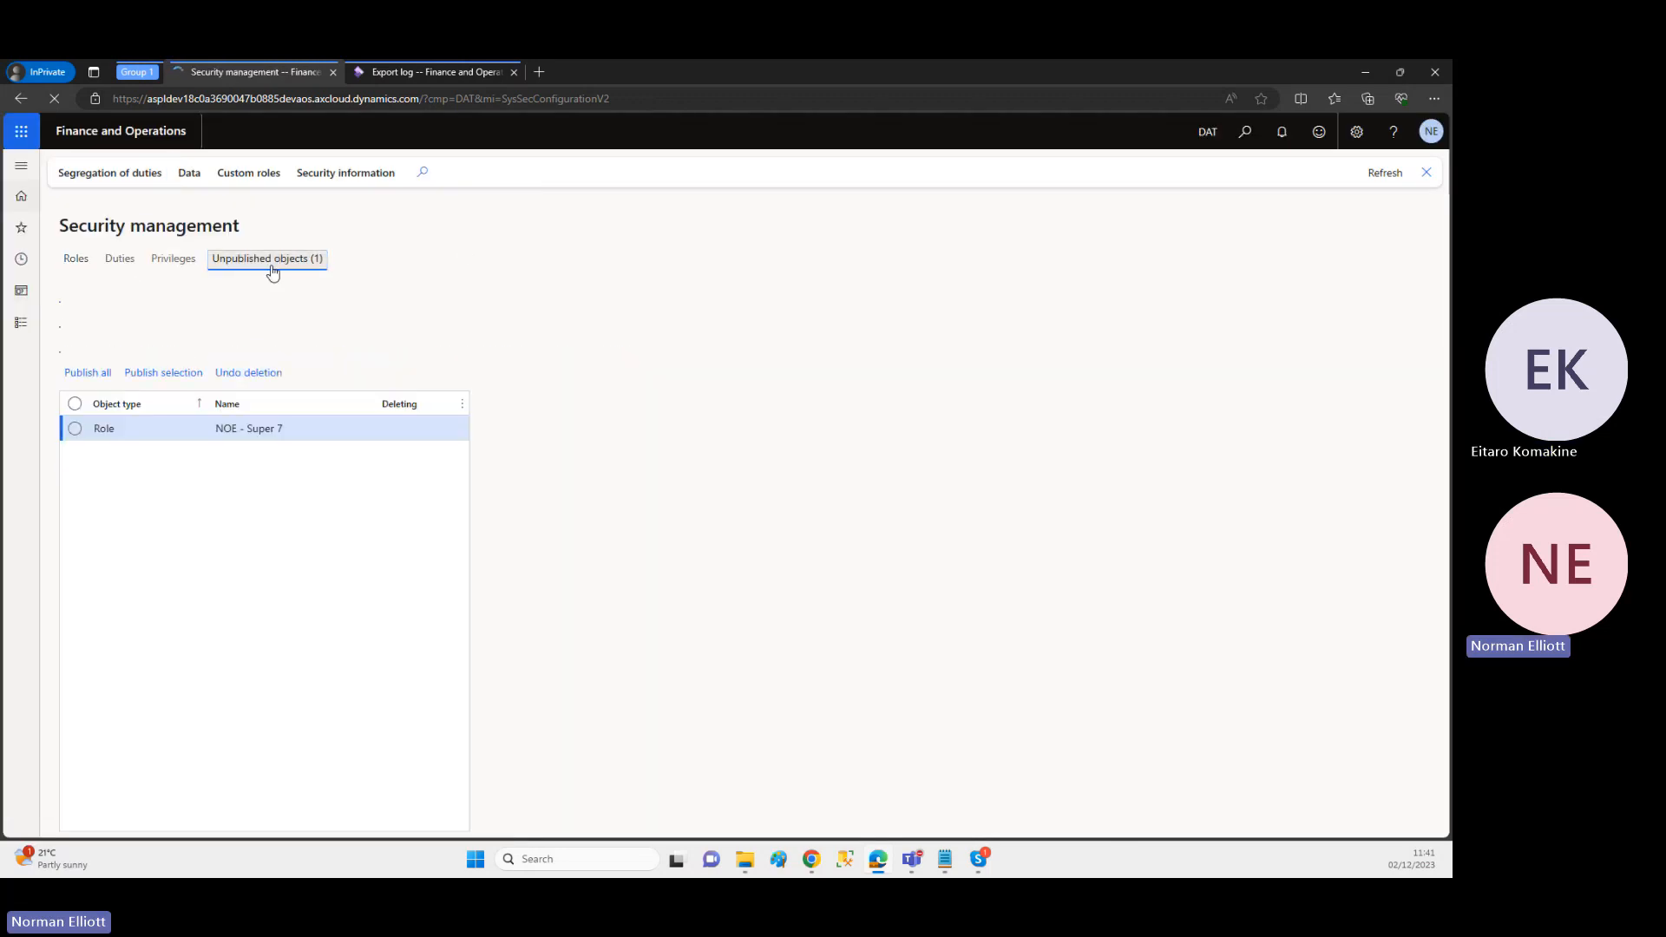
click(88, 379)
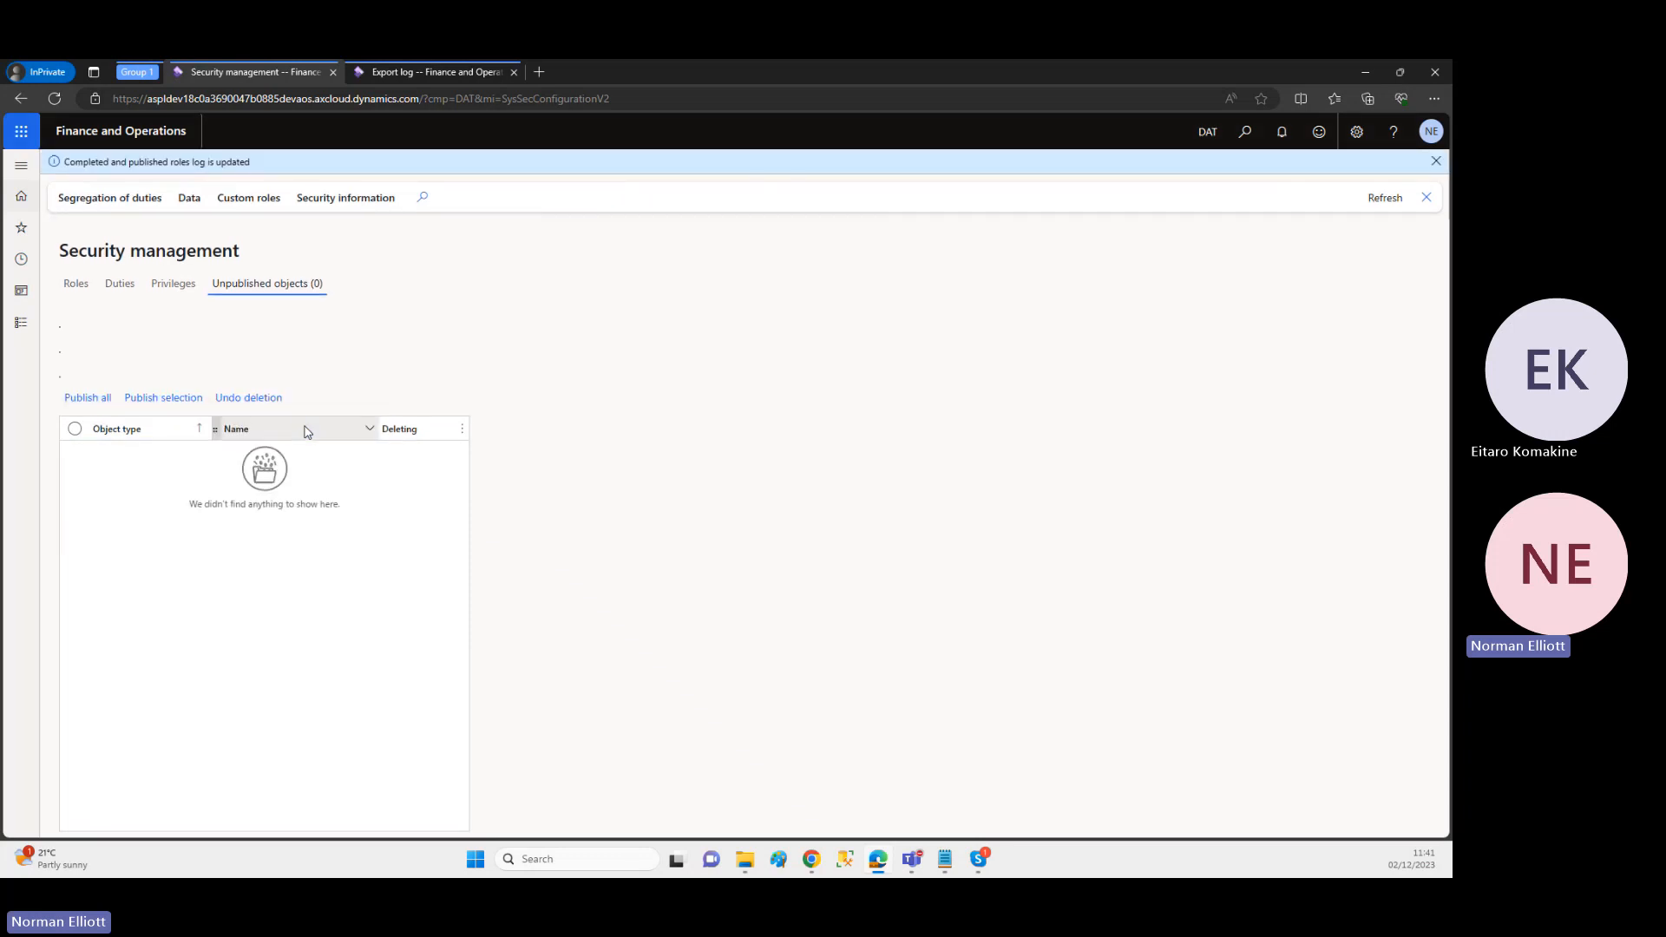
Step: Show the custom roles in the roles view and highlight the restored NOE - Super 7 role
click(76, 285)
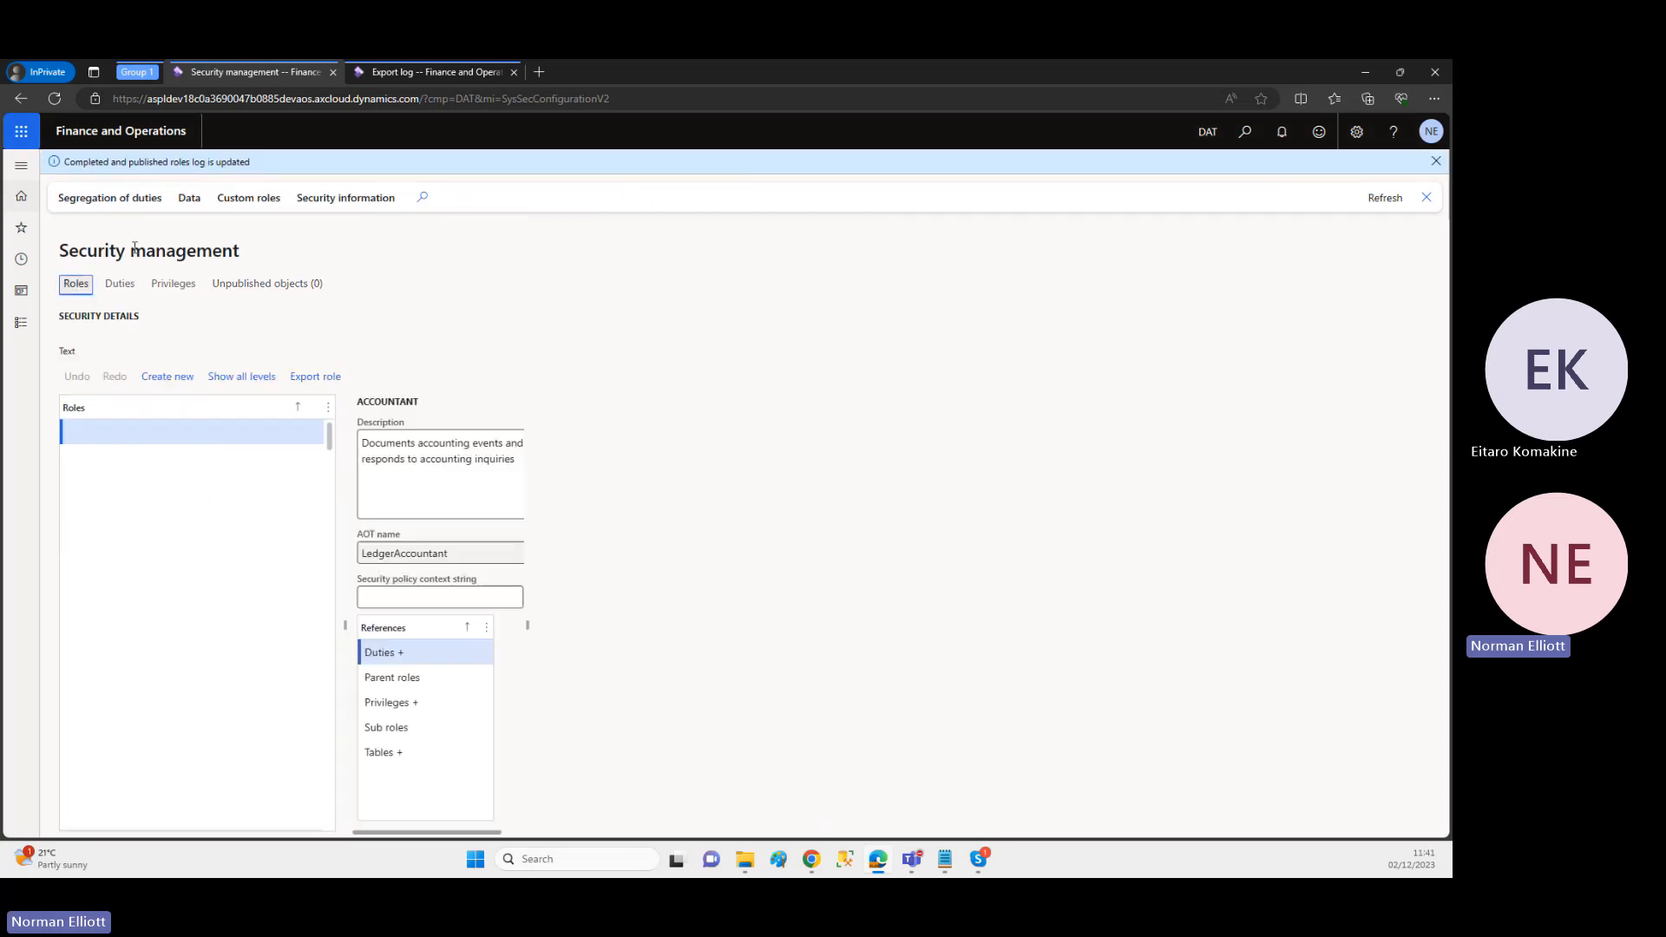
click(246, 199)
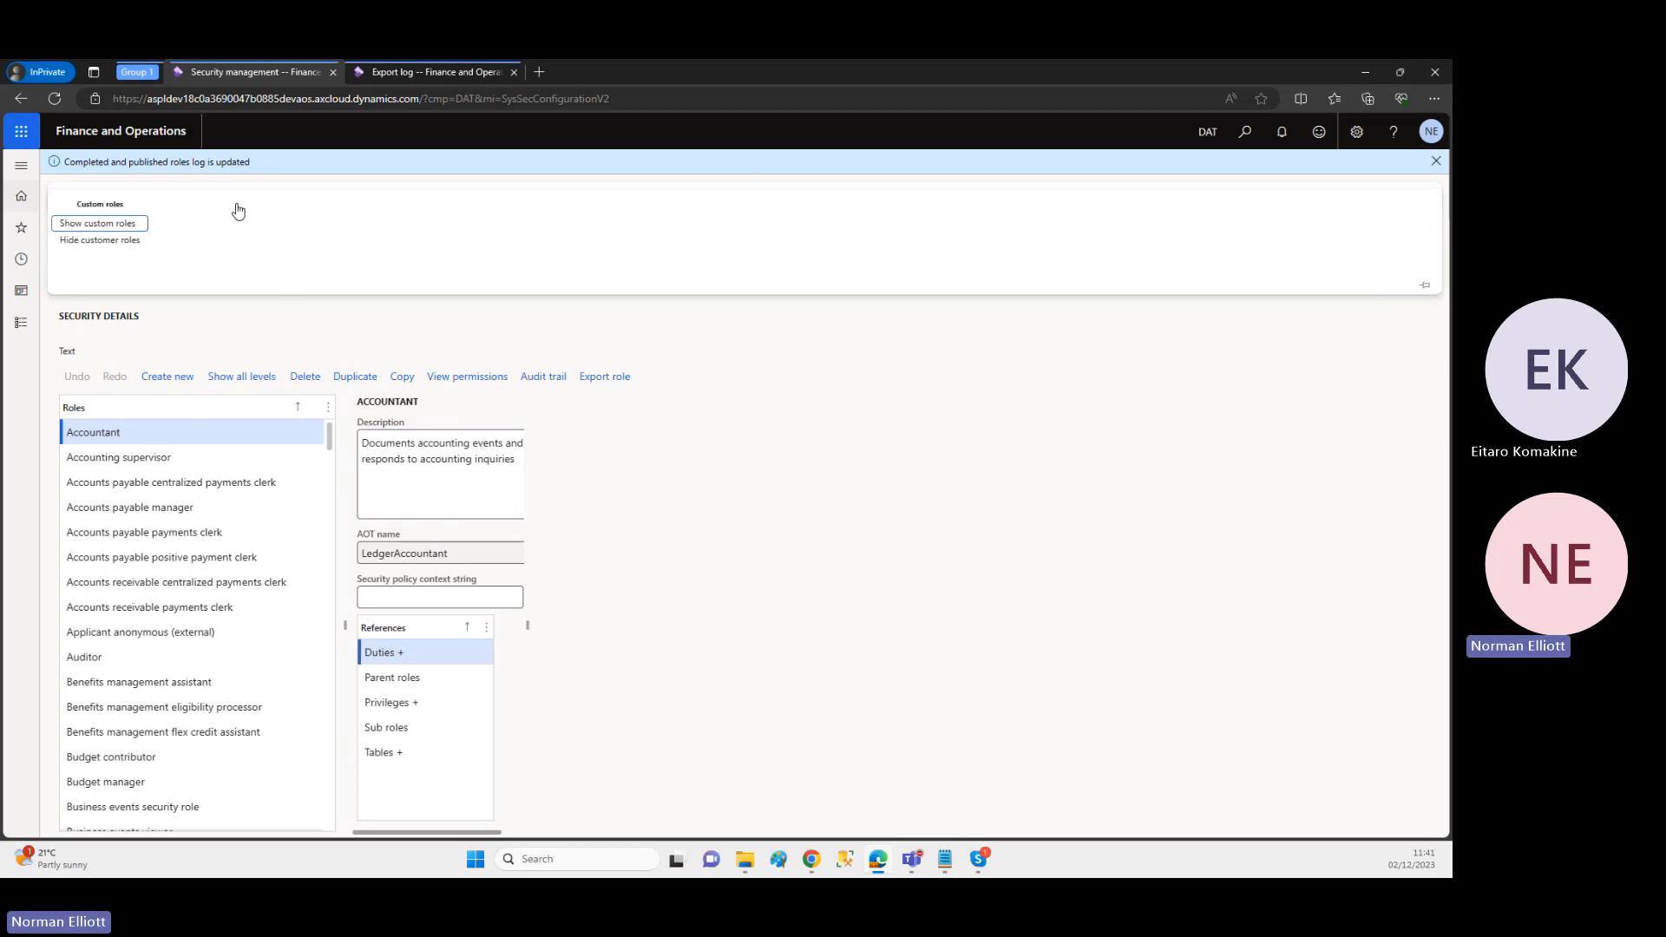
click(115, 224)
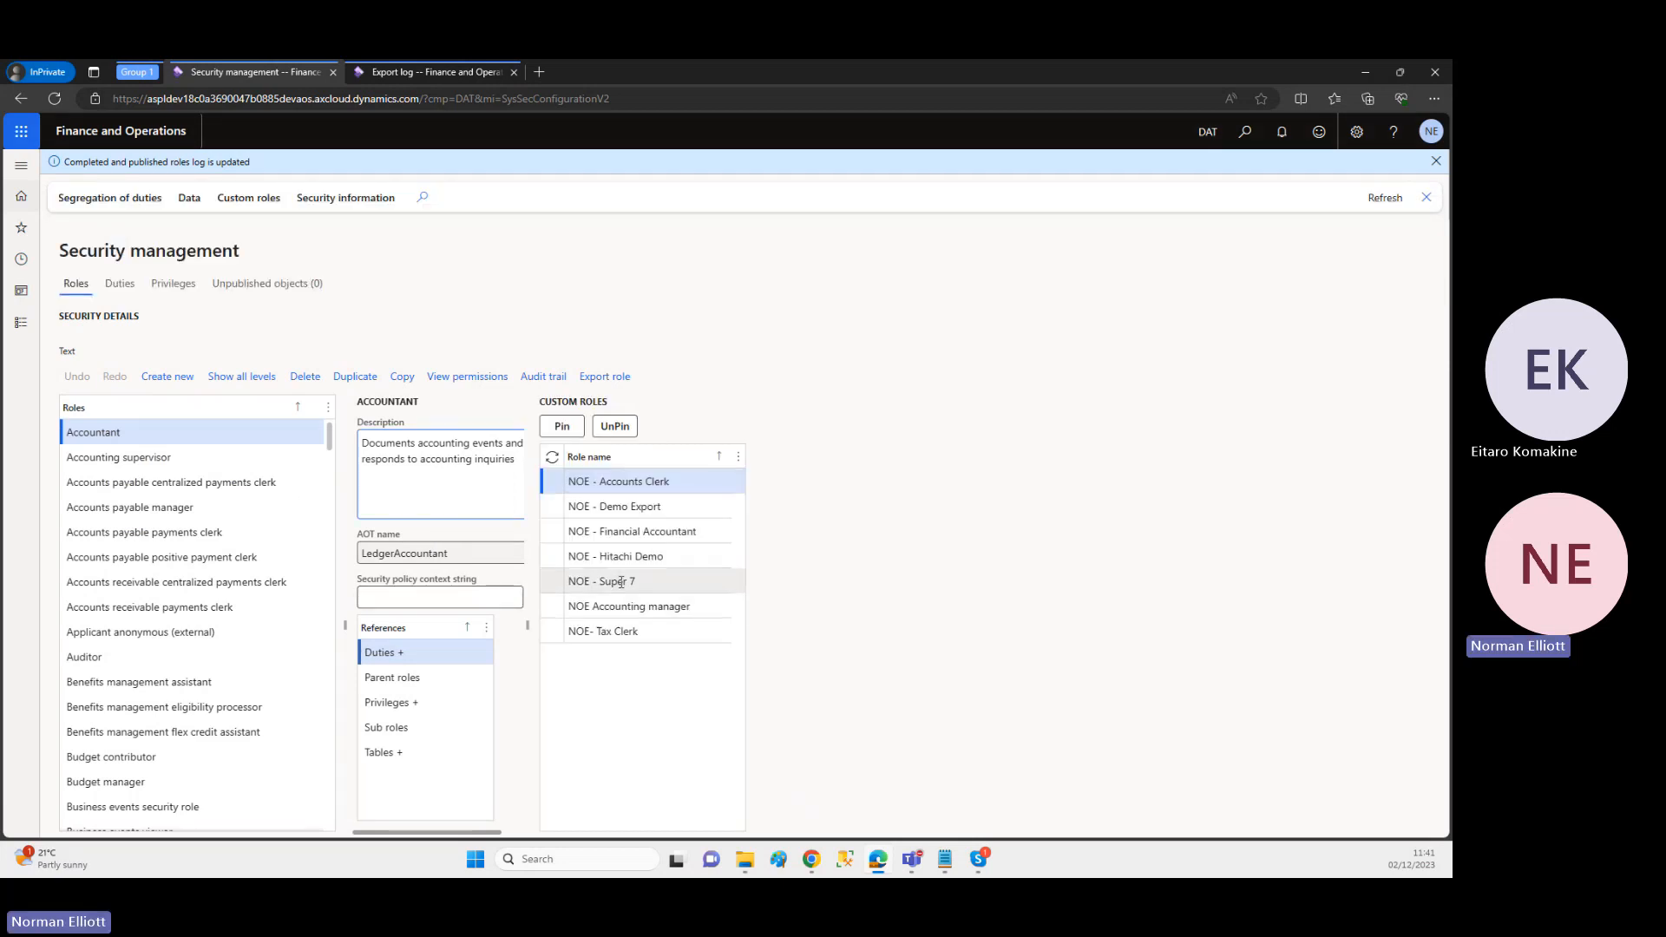
drag(616, 589, 566, 582)
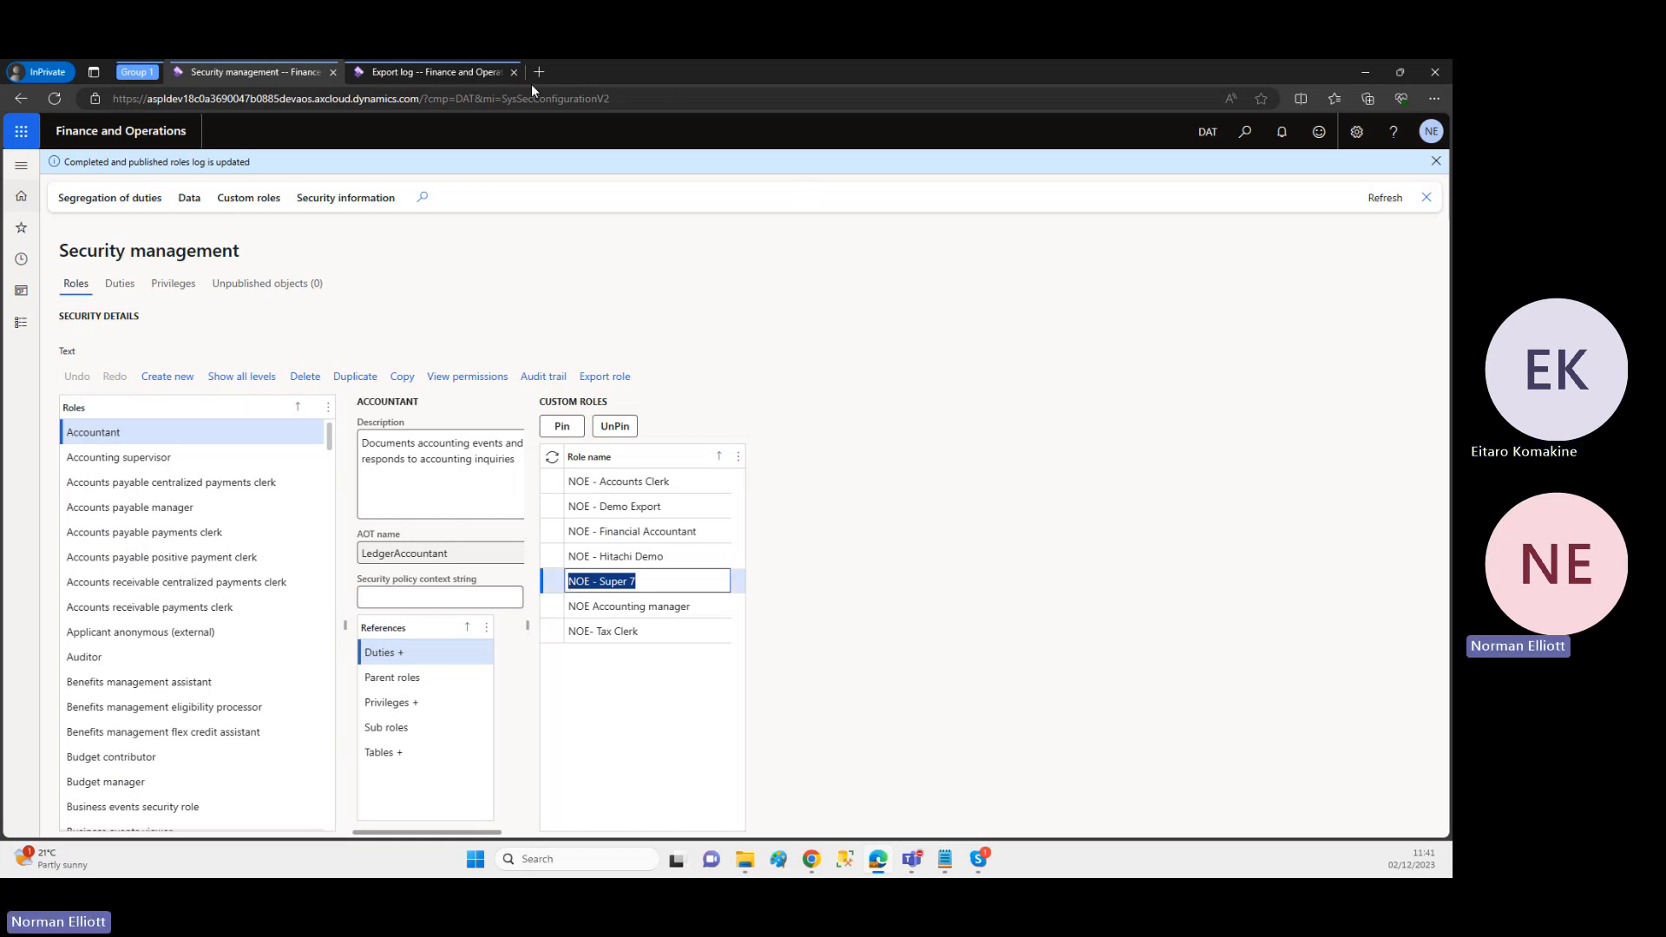
Step: Open the deleted roles log from the D365RoleSecure dashboard and restore the NOE - Super 7 entry dated 12/02/23 11:38:04
click(470, 74)
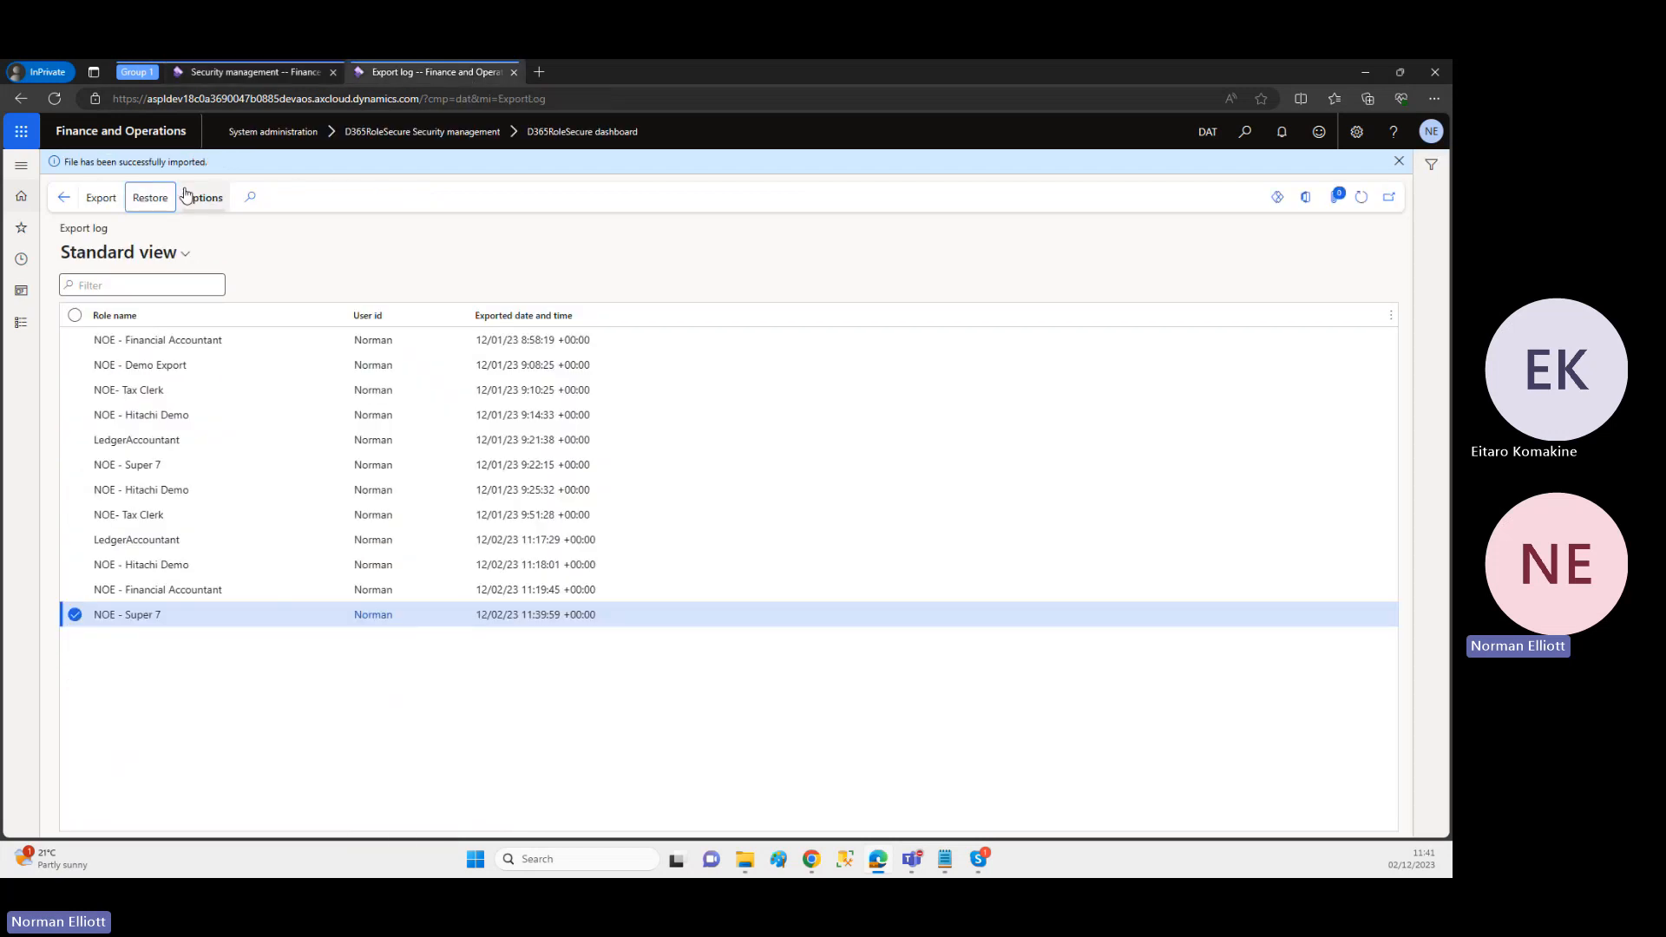
click(63, 198)
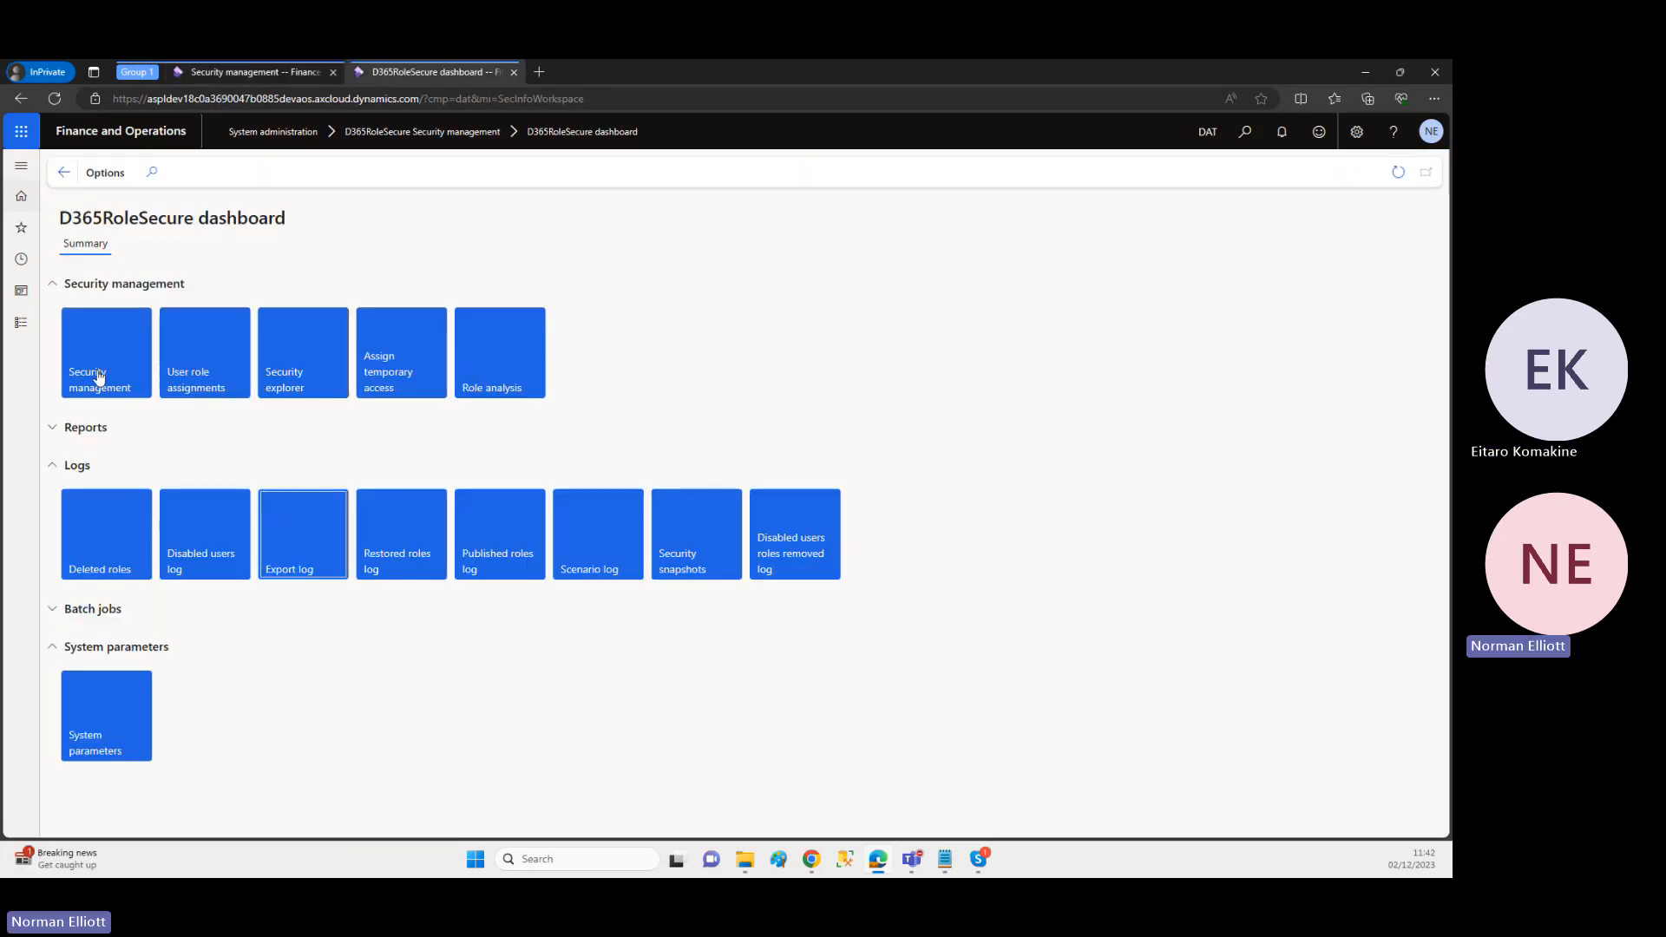
click(100, 549)
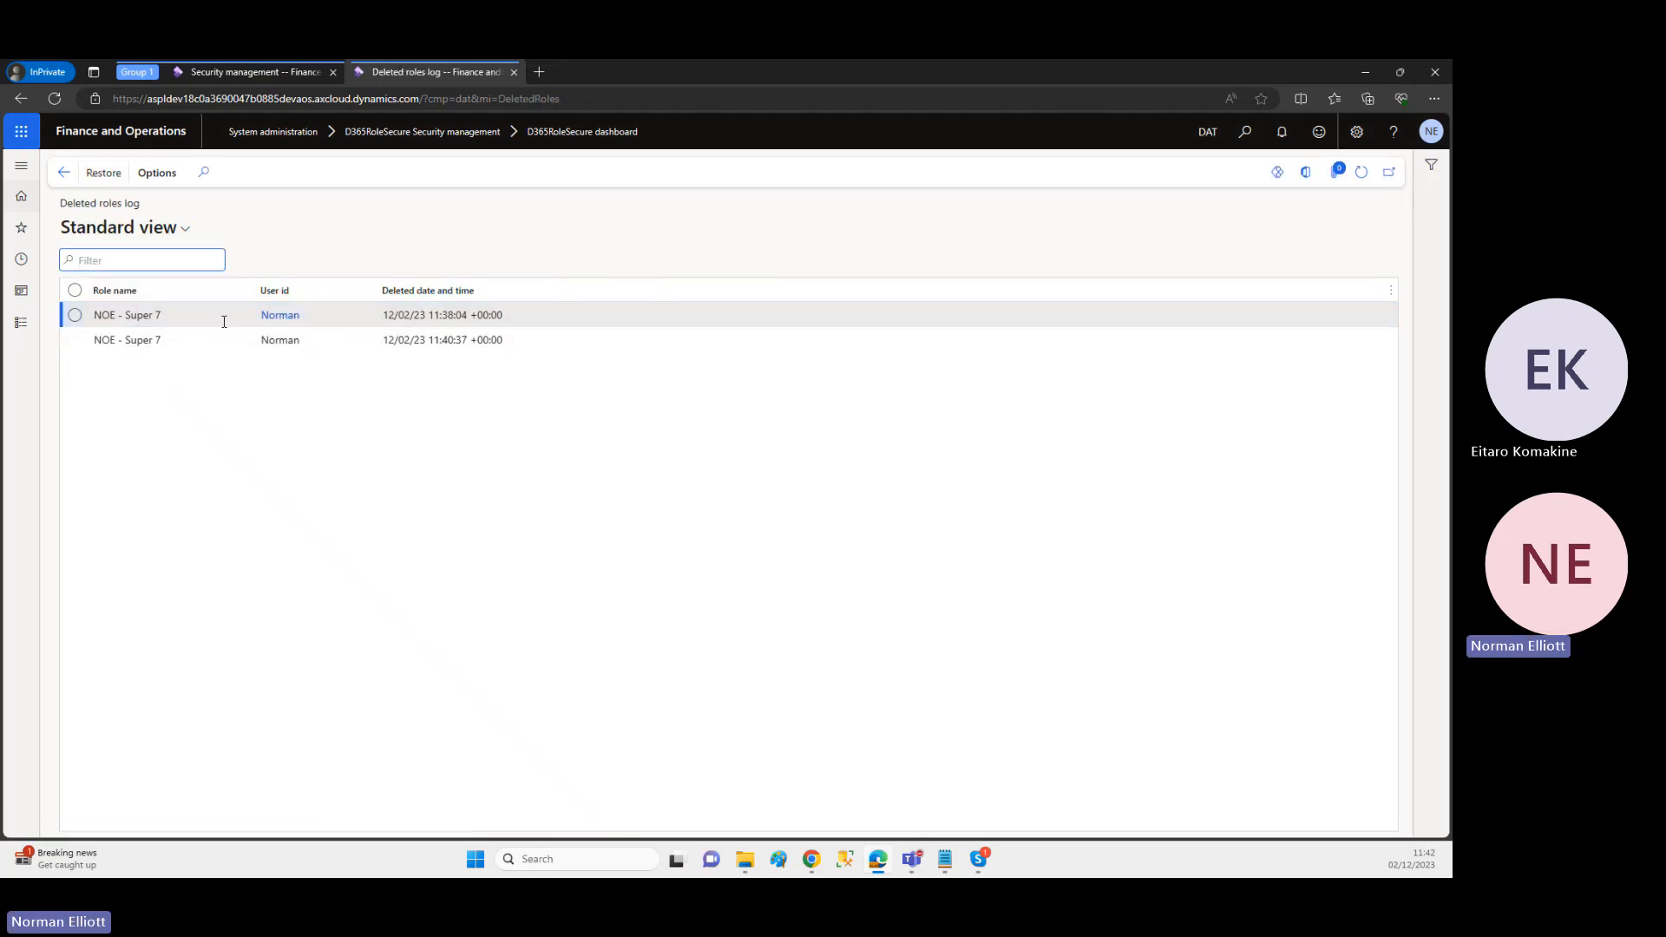
click(160, 320)
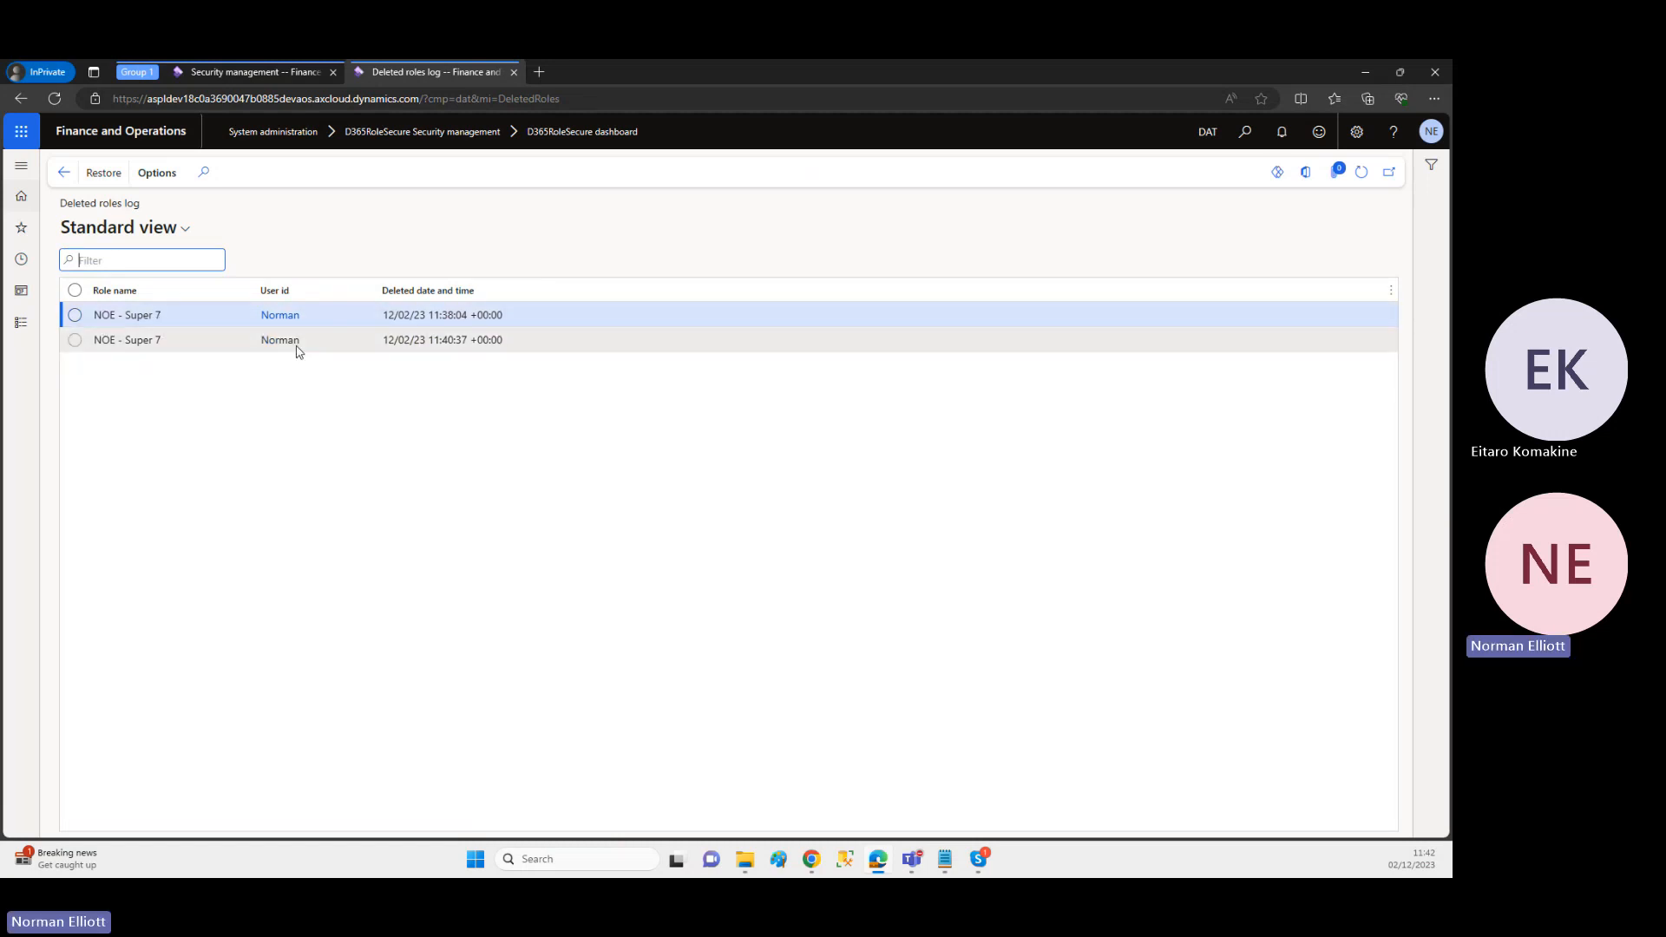
click(76, 317)
click(102, 178)
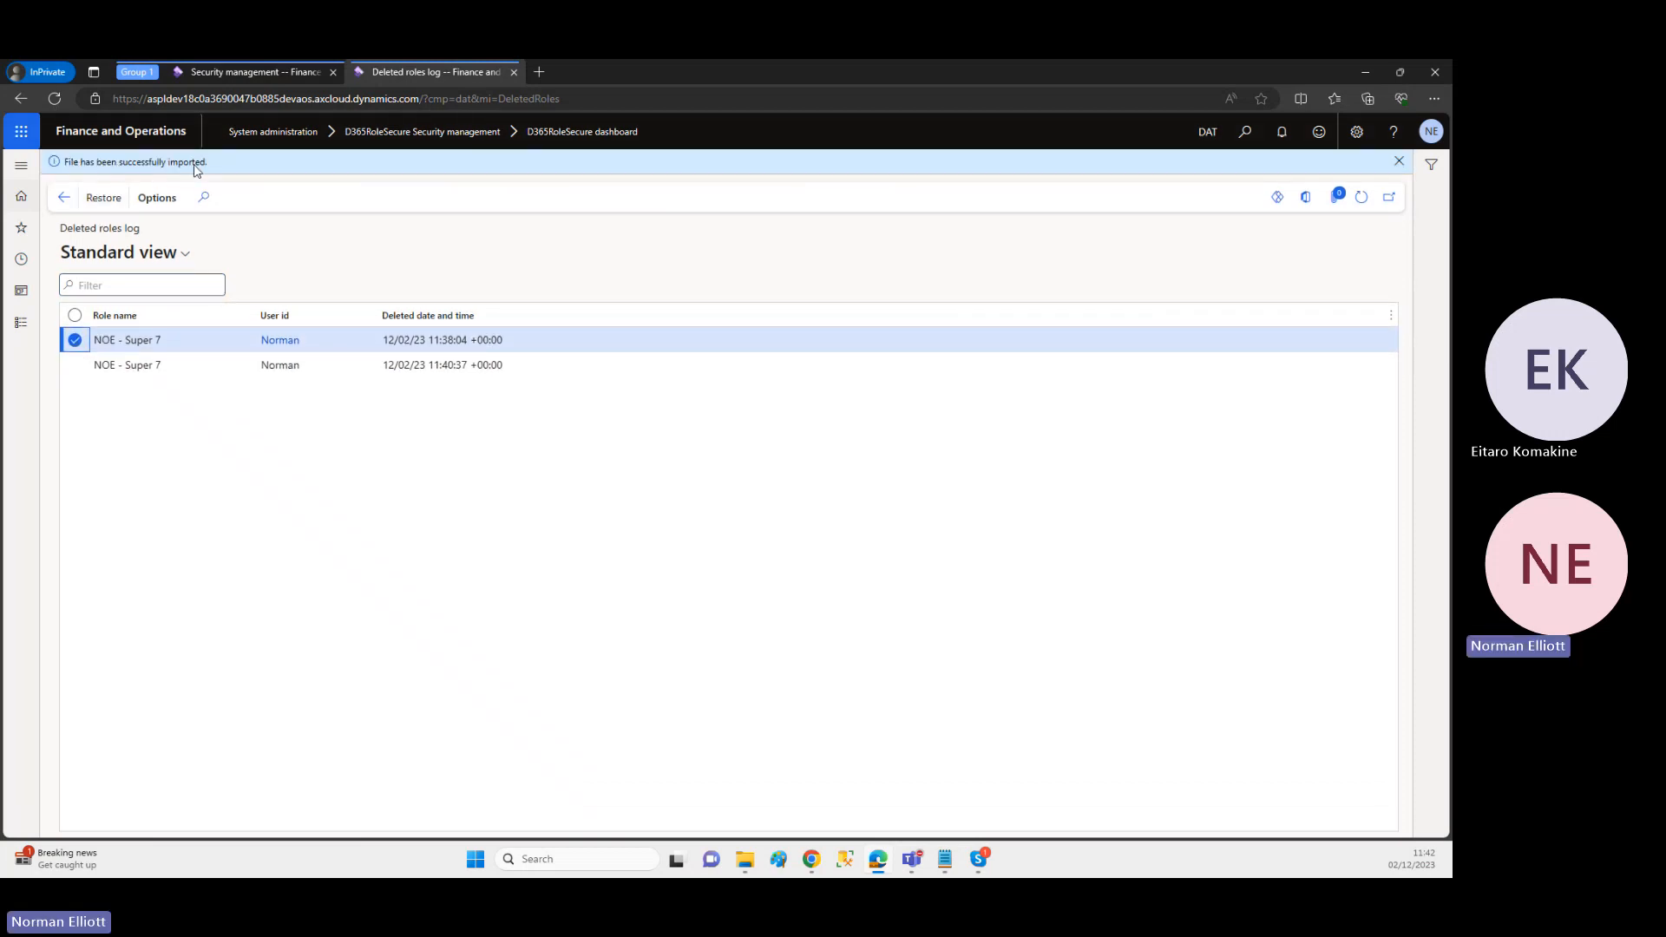
Step: Reload Security management and publish all unpublished objects after the restore from the deleted roles log
click(274, 73)
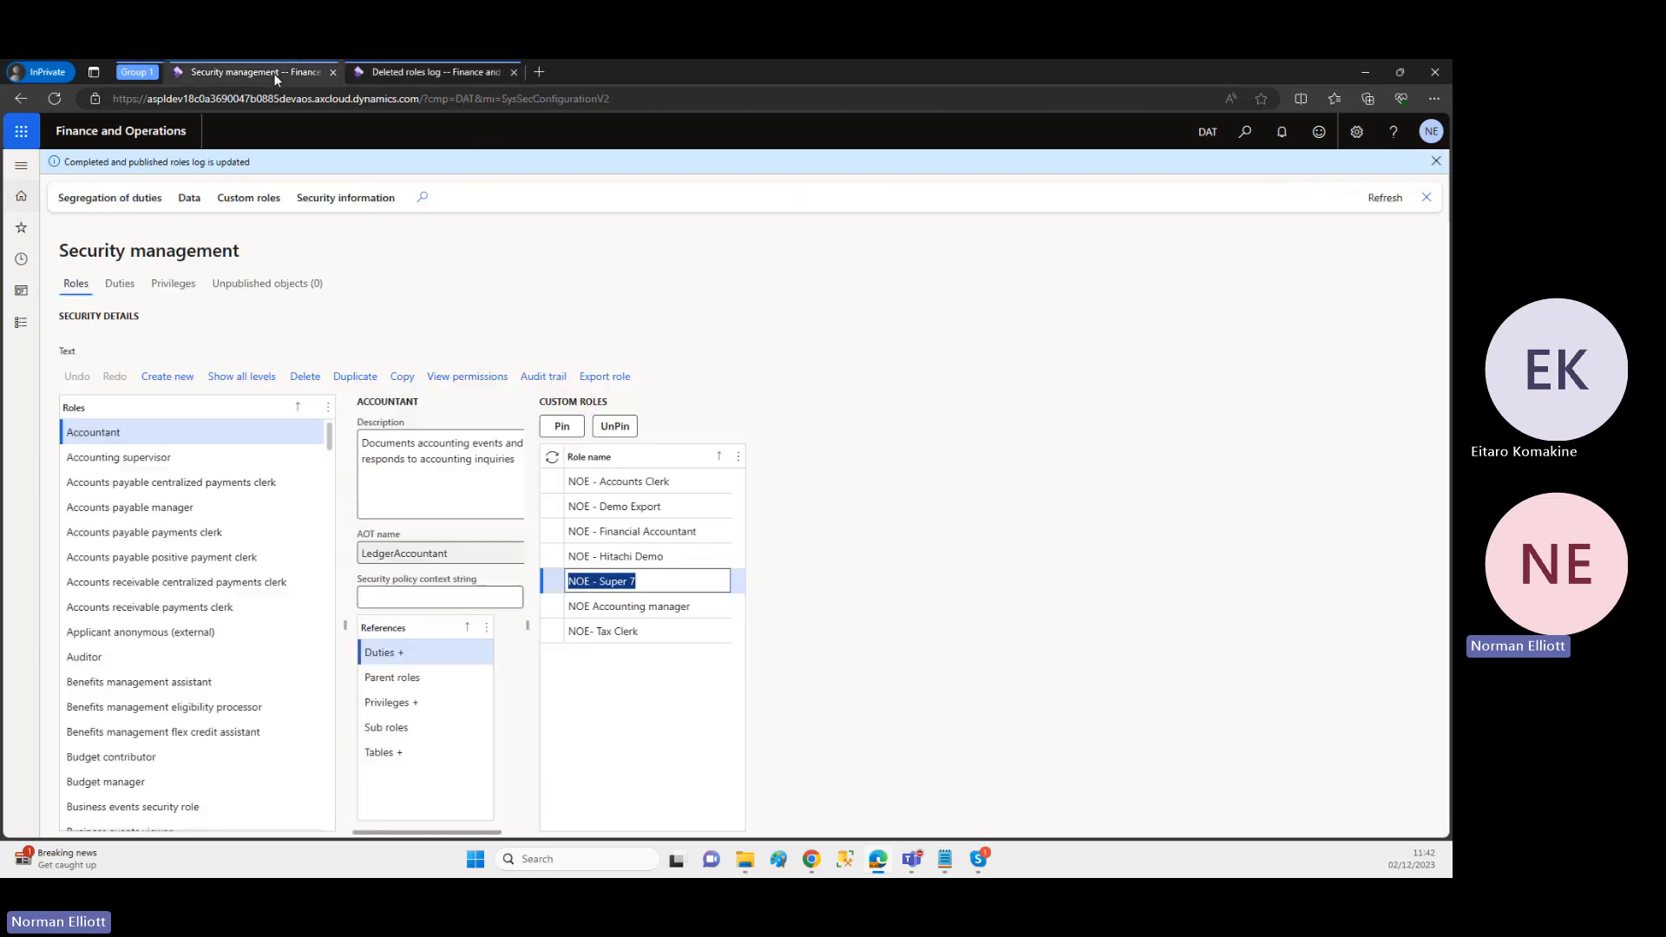
click(643, 103)
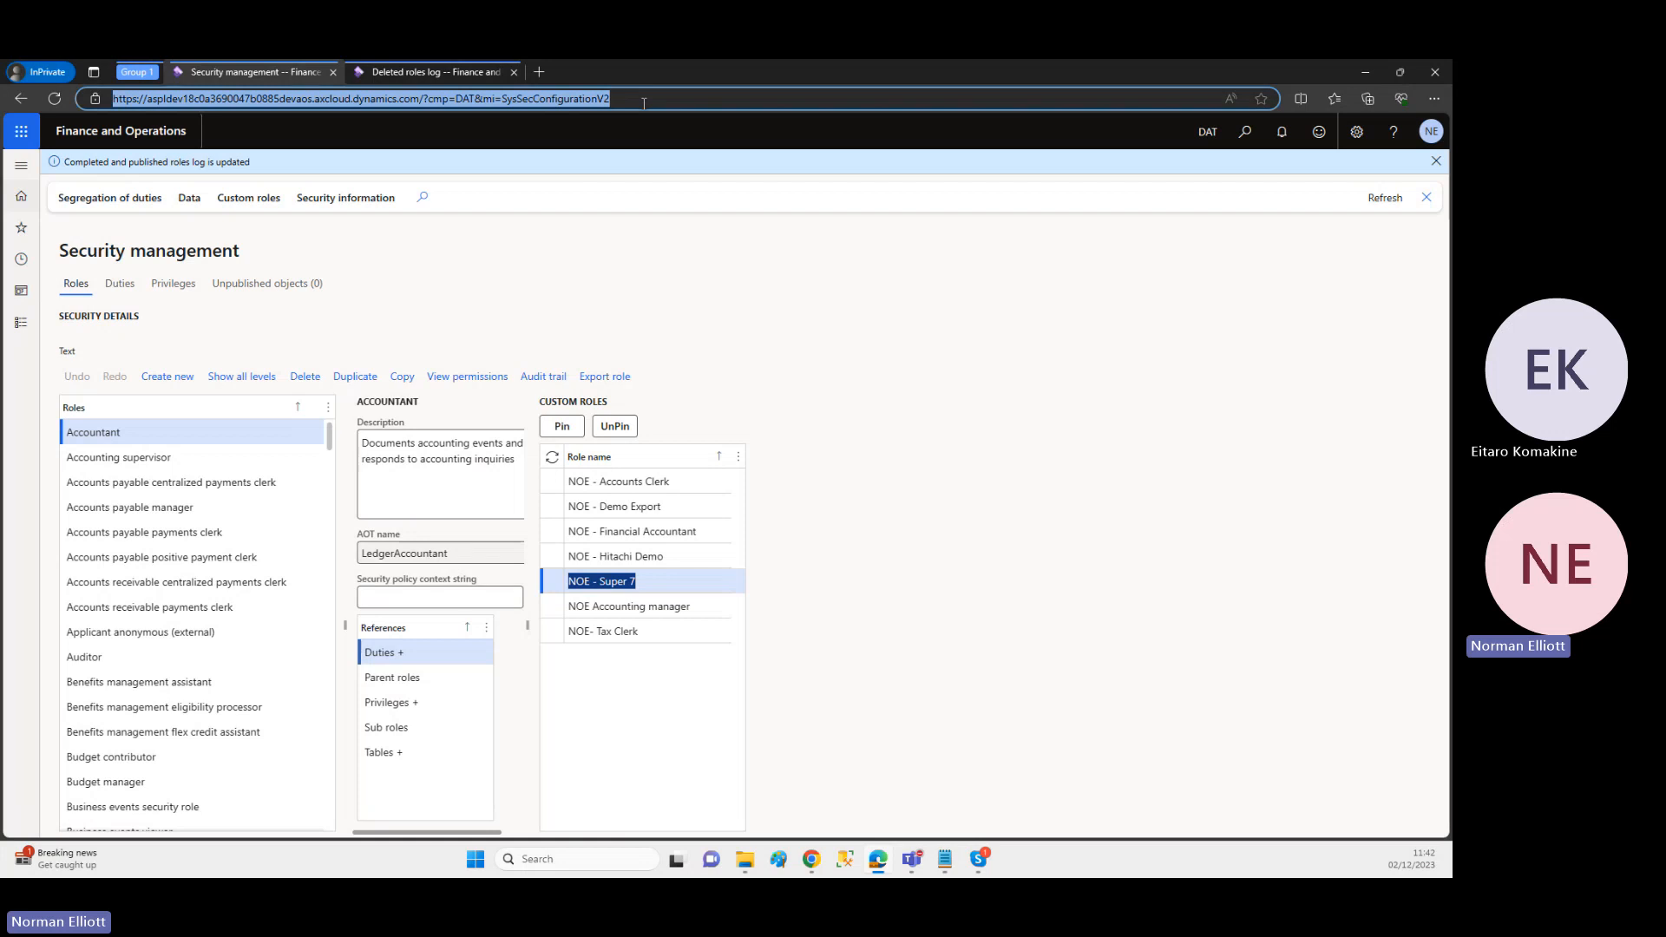
key(Return)
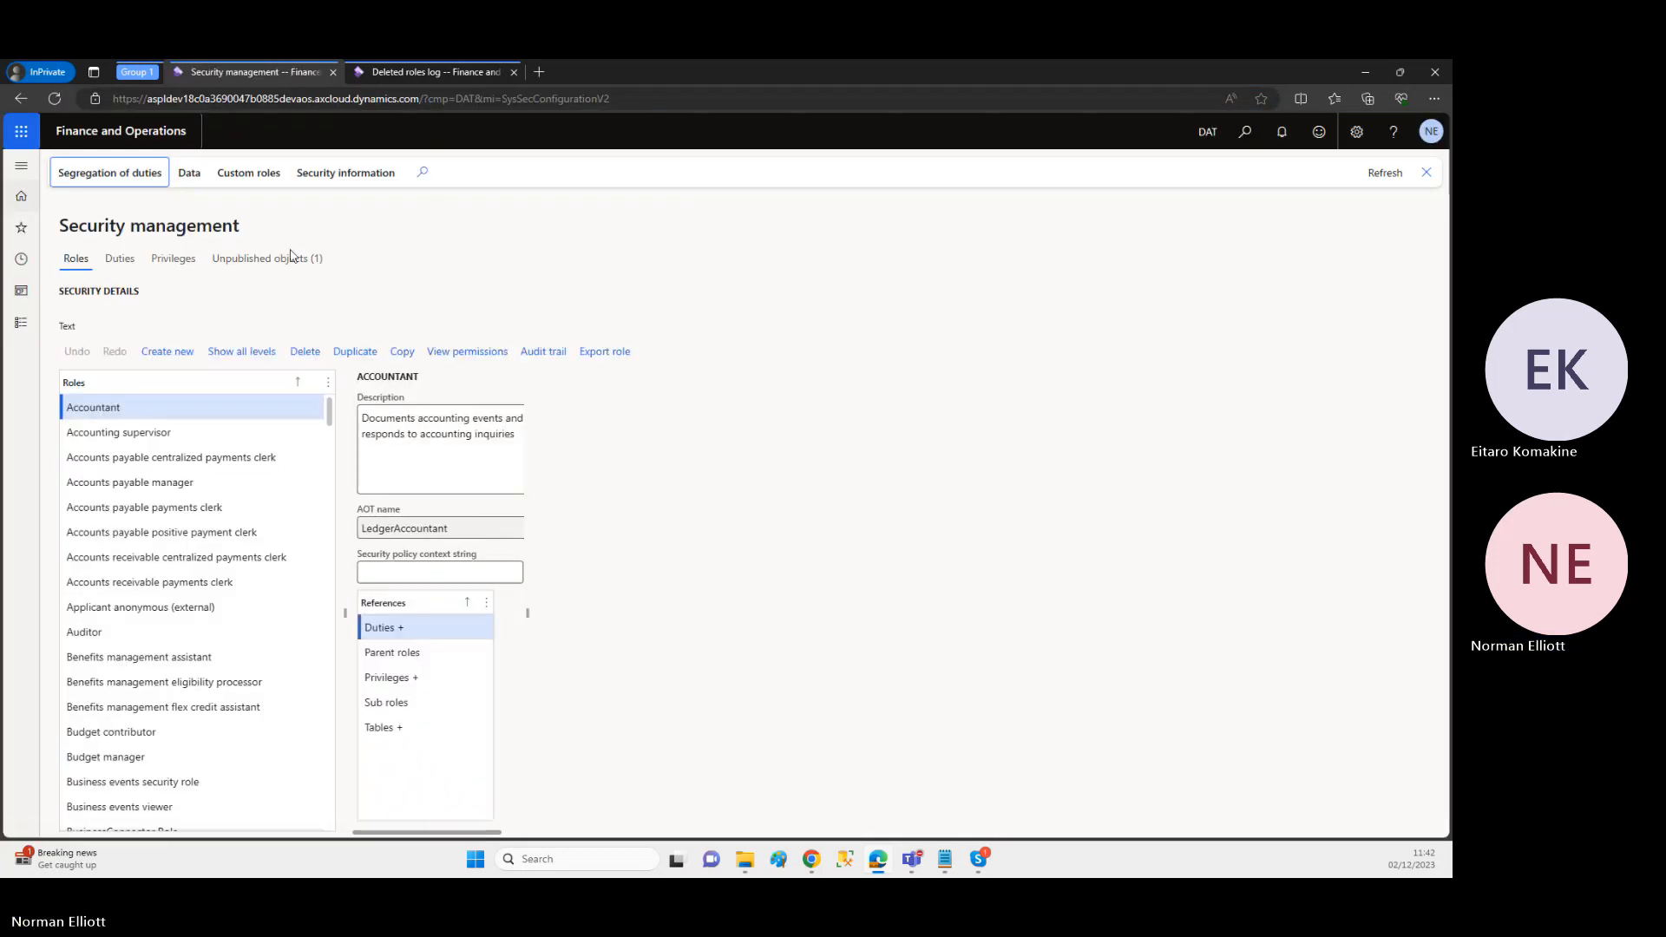
click(292, 257)
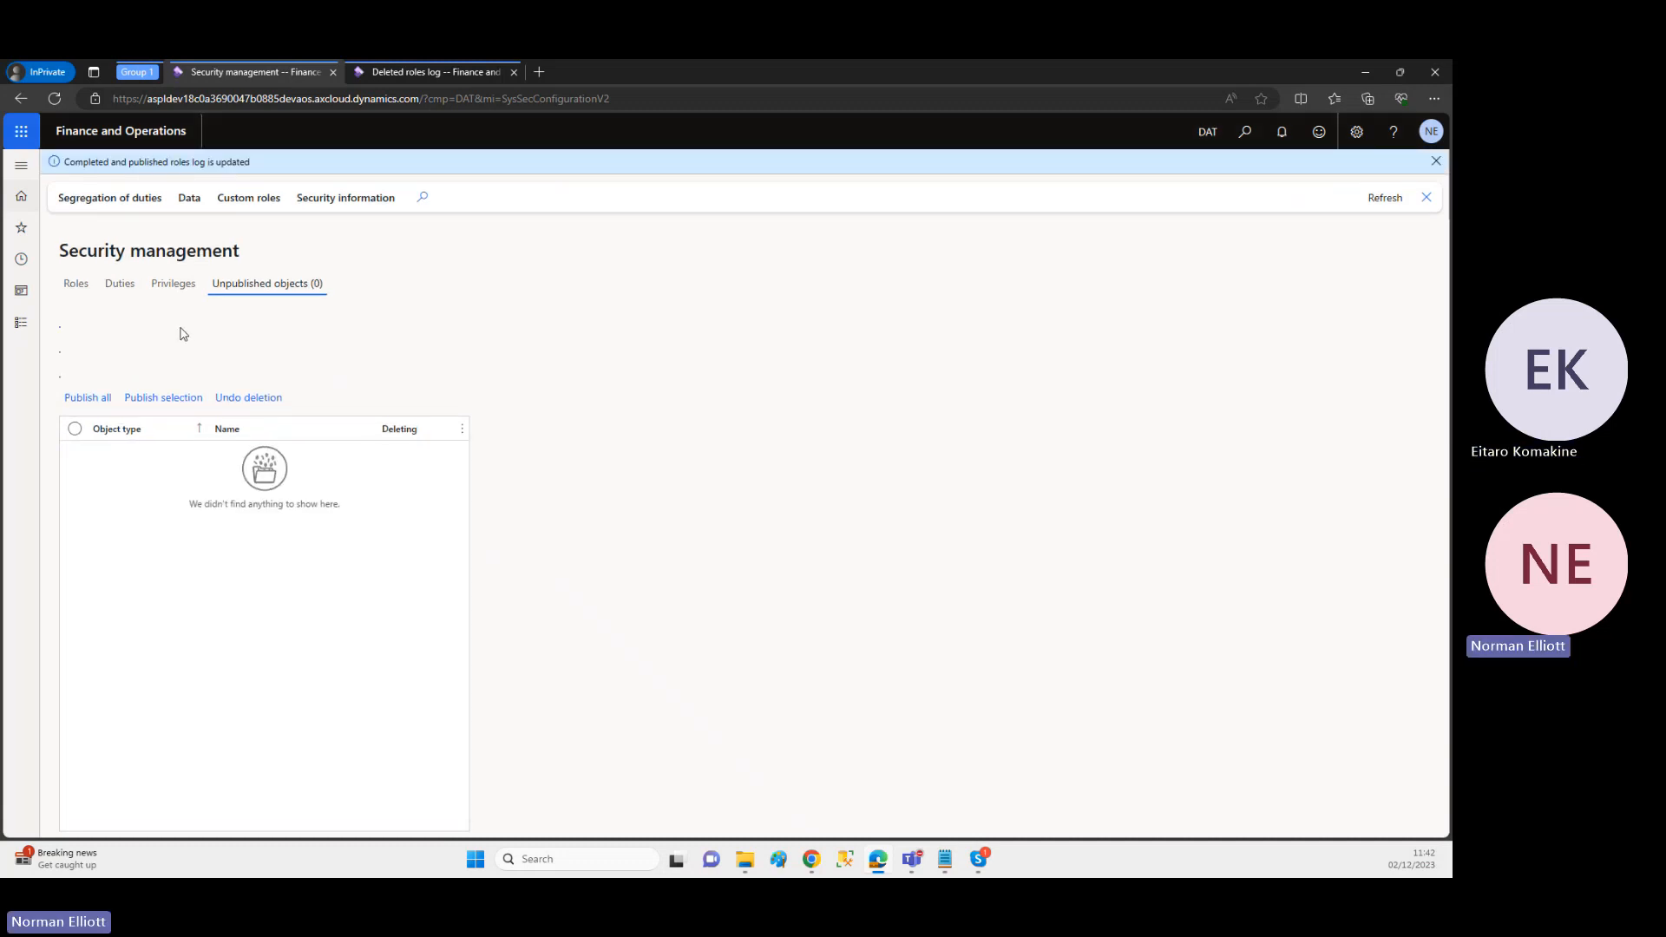
Step: Return to the D365RoleSecure dashboard and review the restored roles log down to its most recent entries
click(74, 287)
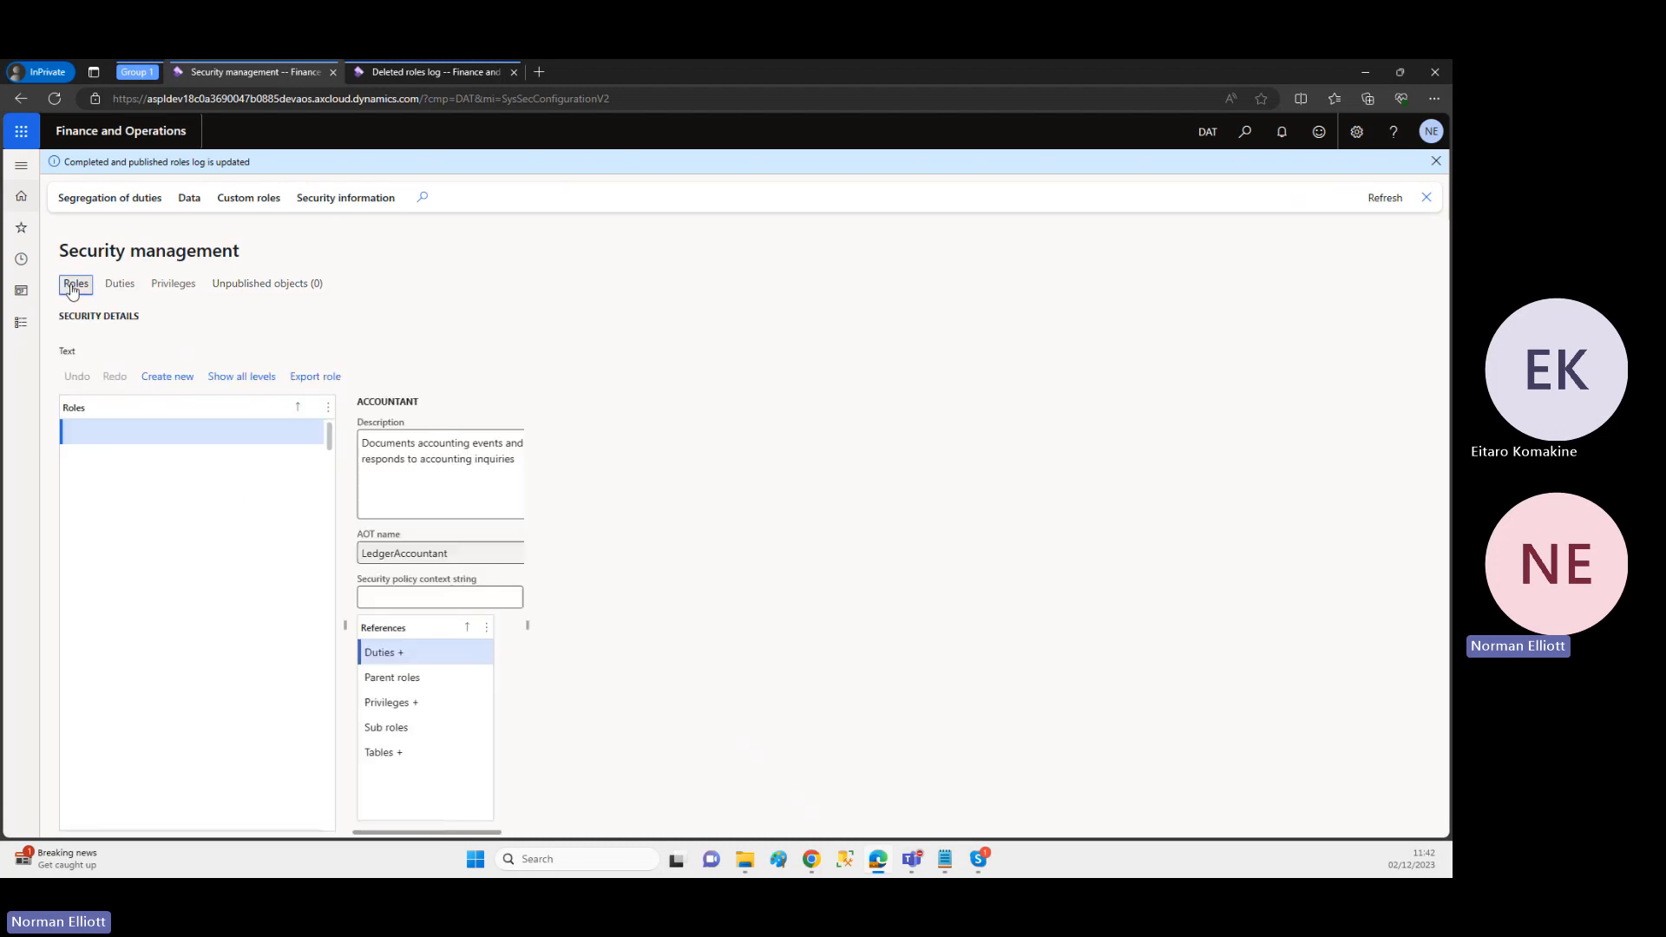
click(420, 73)
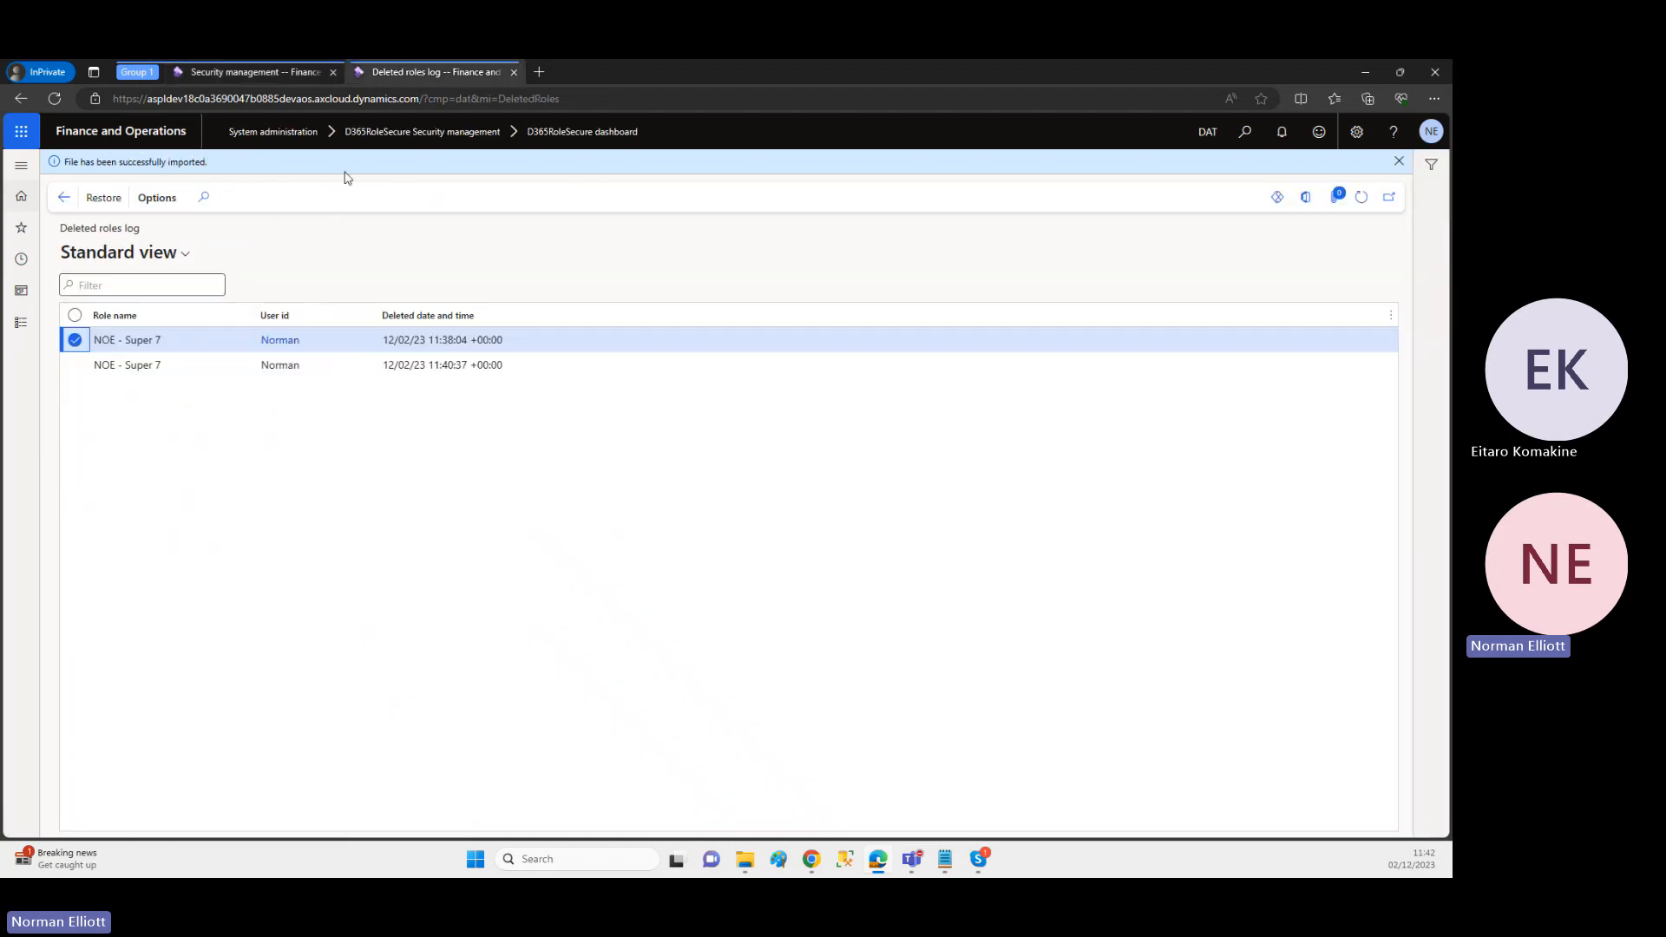
click(64, 197)
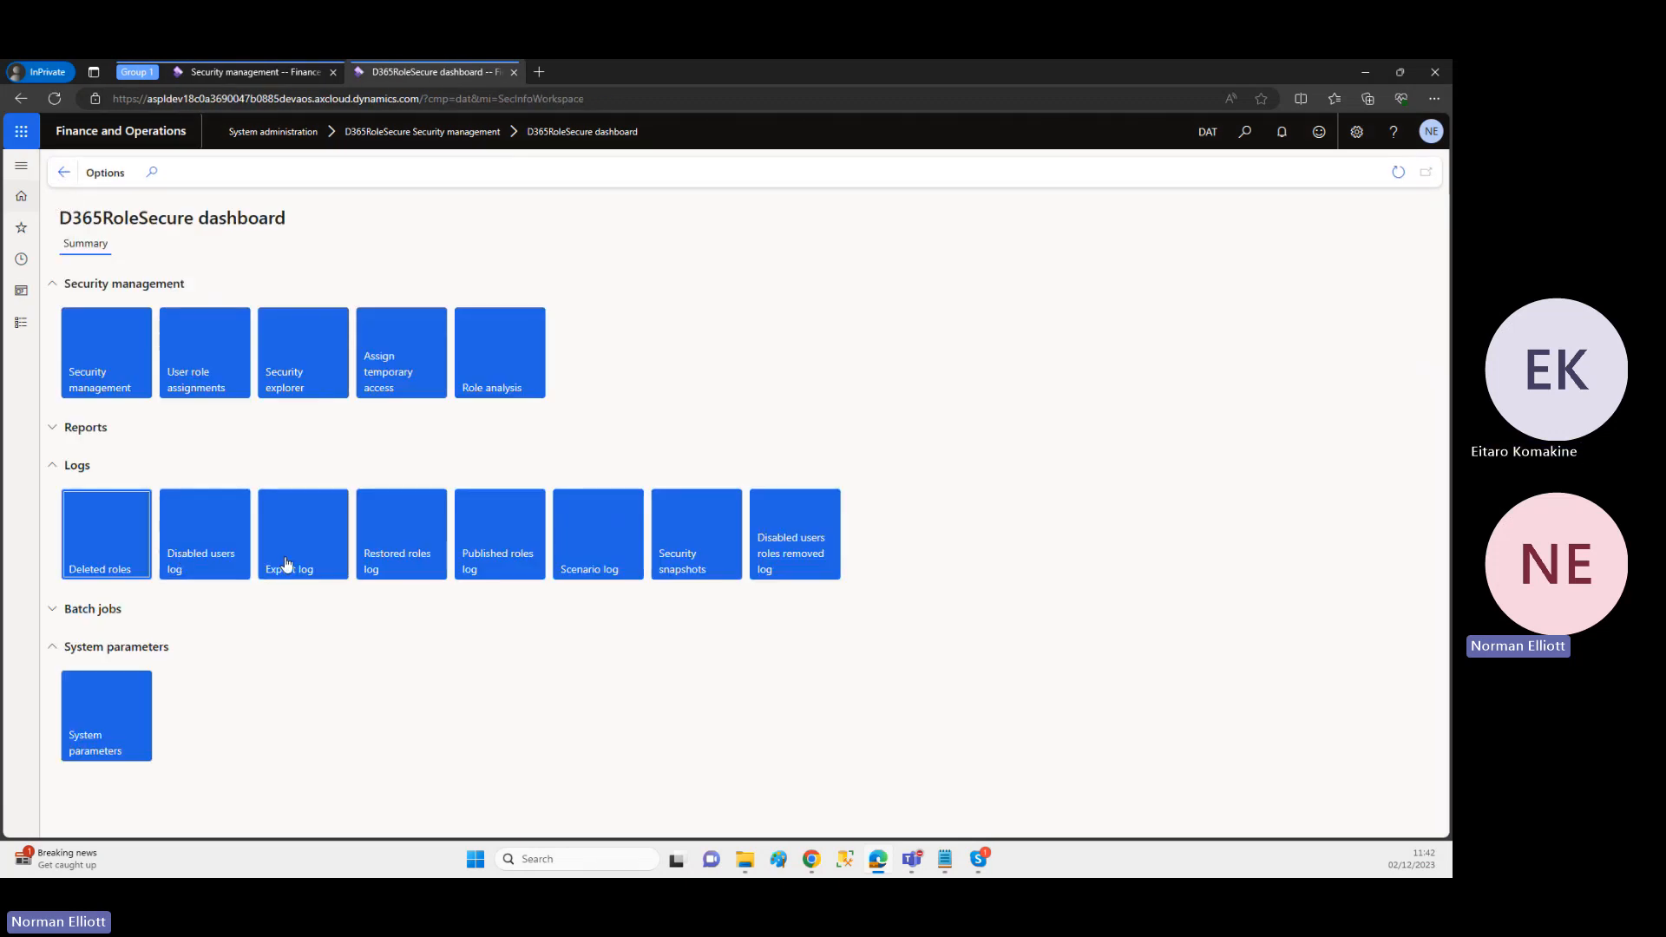
click(378, 559)
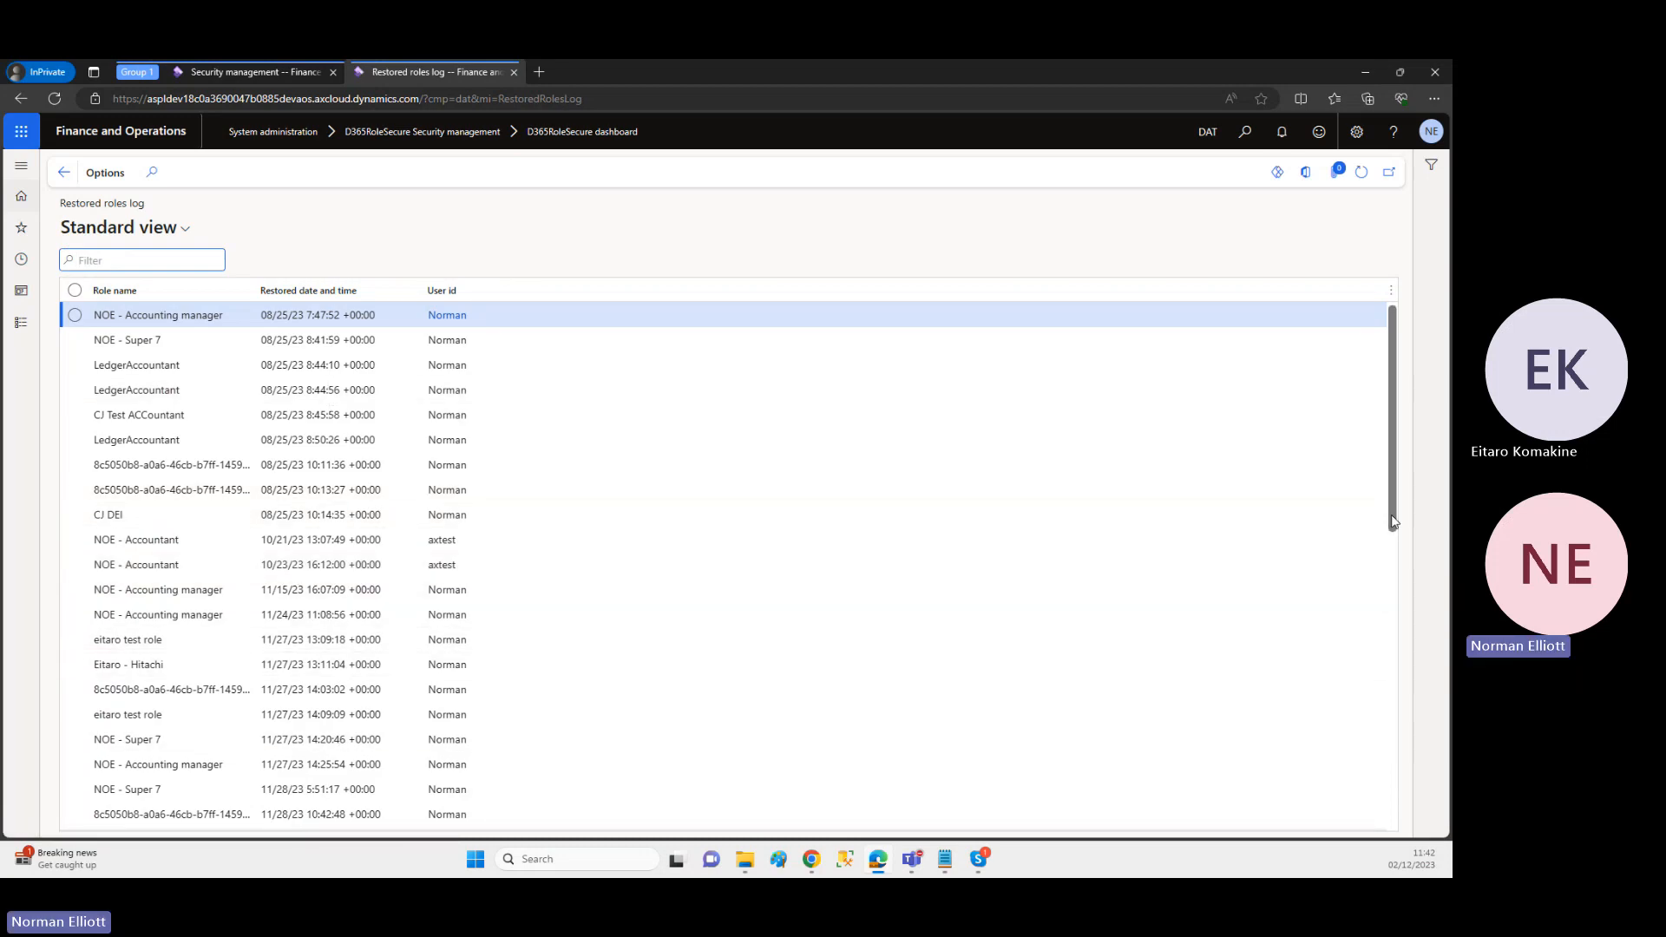
scroll(1387, 767, down, 5)
scroll(1386, 767, down, 3)
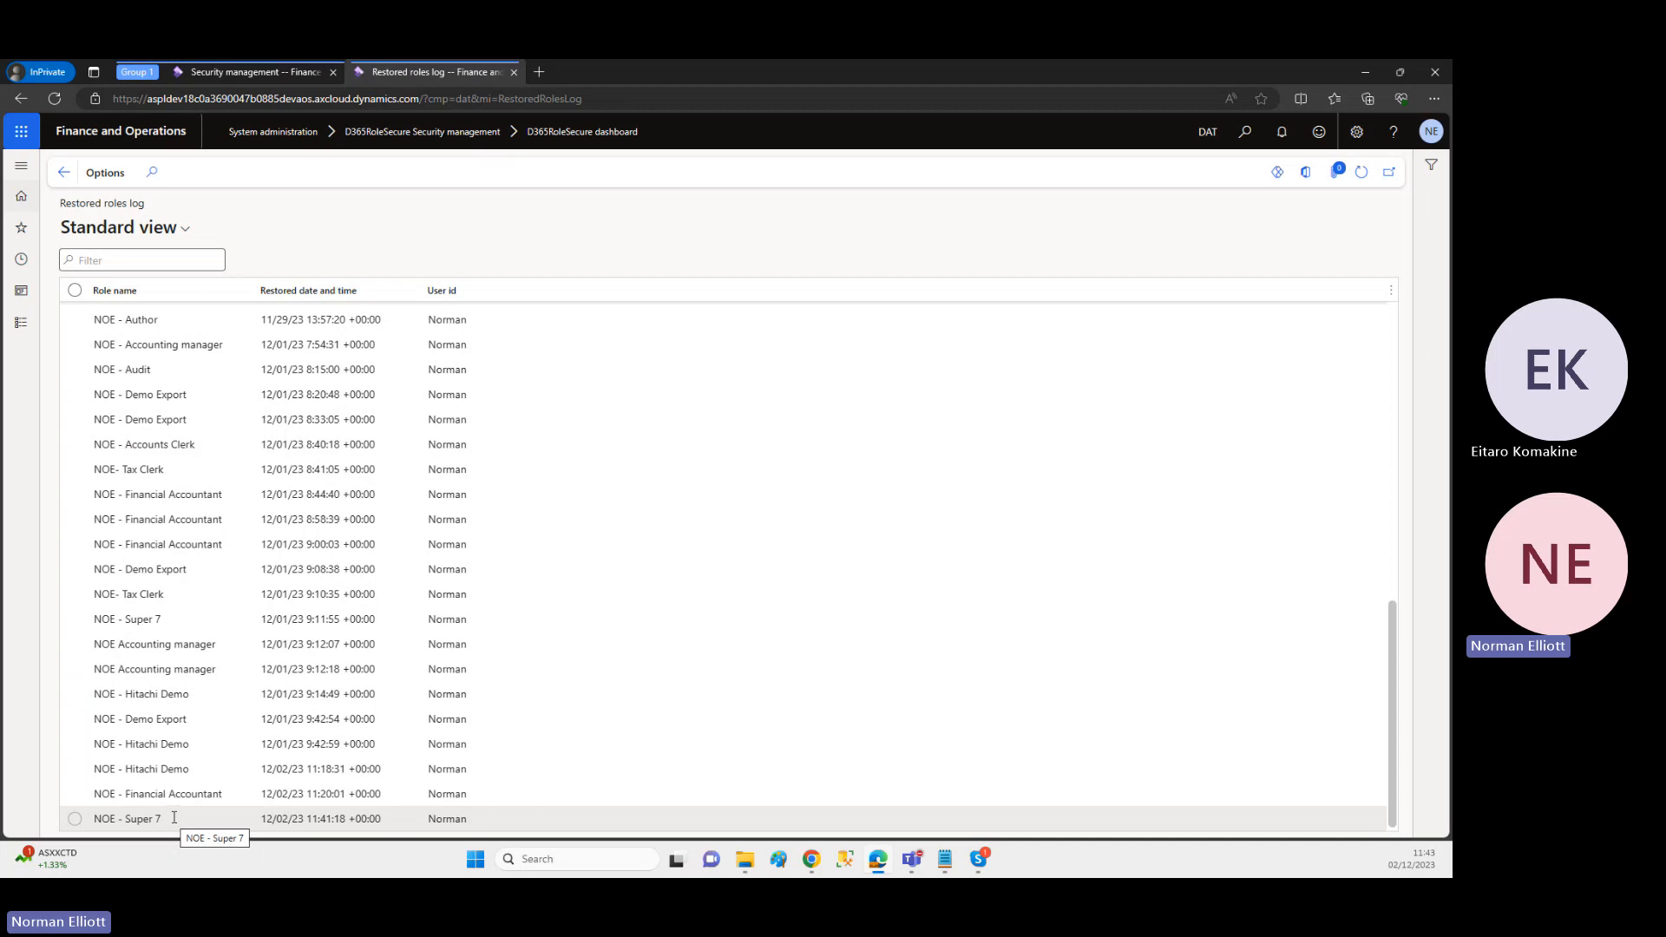
Step: Open the user role assignments from the dashboard and filter them to user IDs containing "no"
click(63, 175)
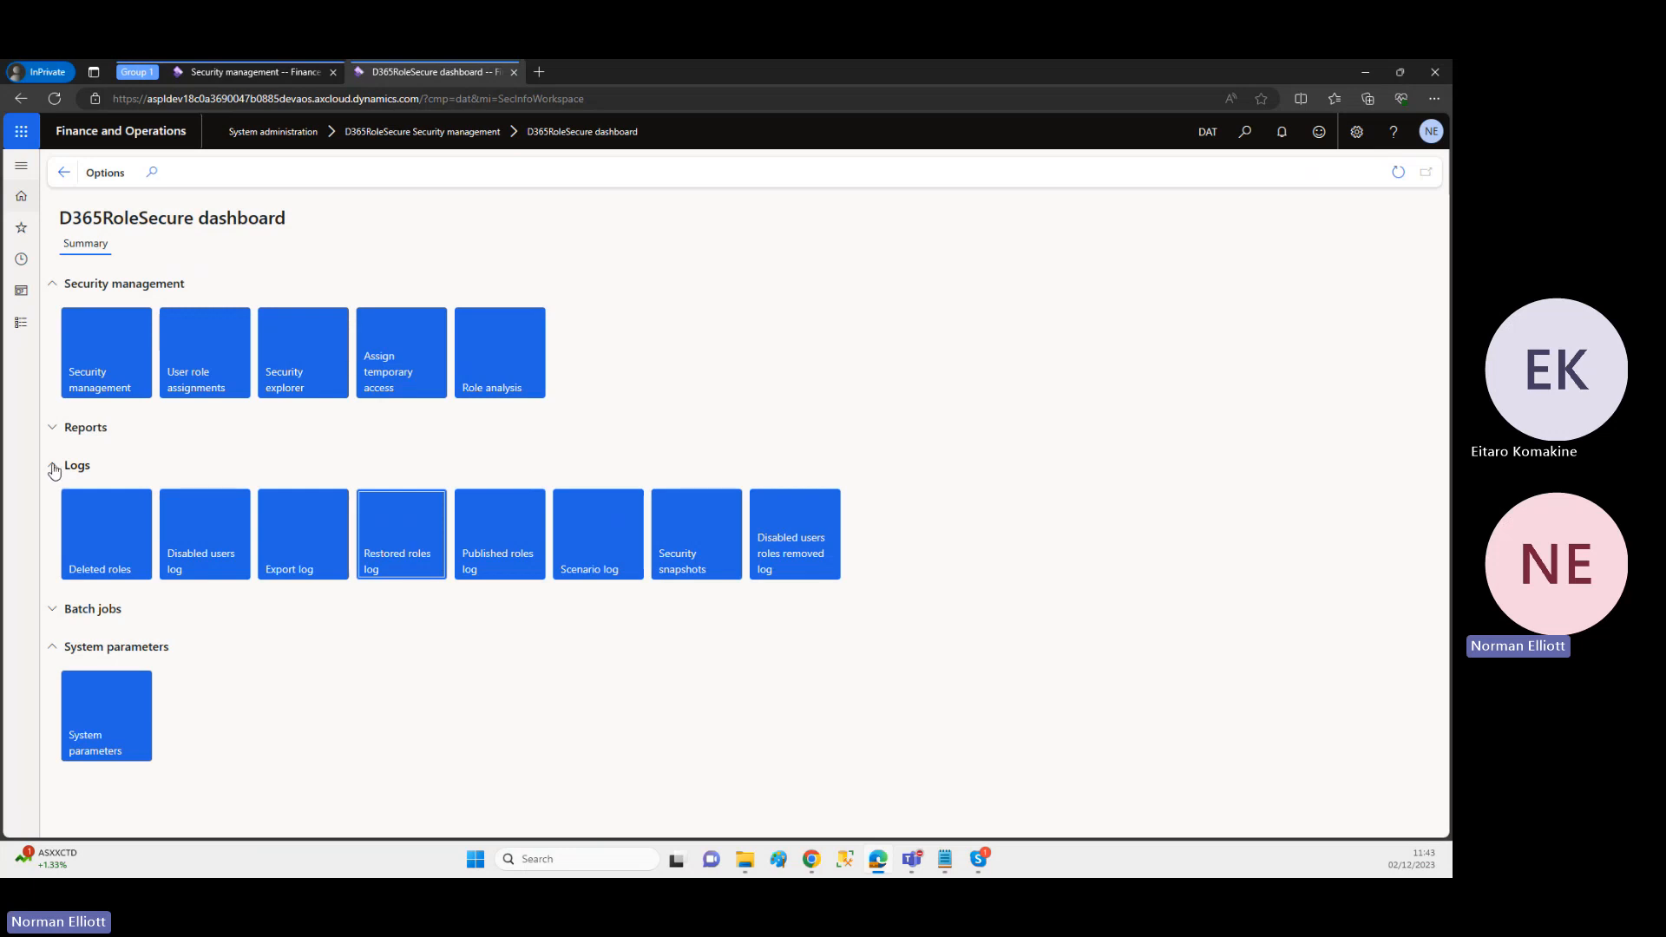
click(201, 385)
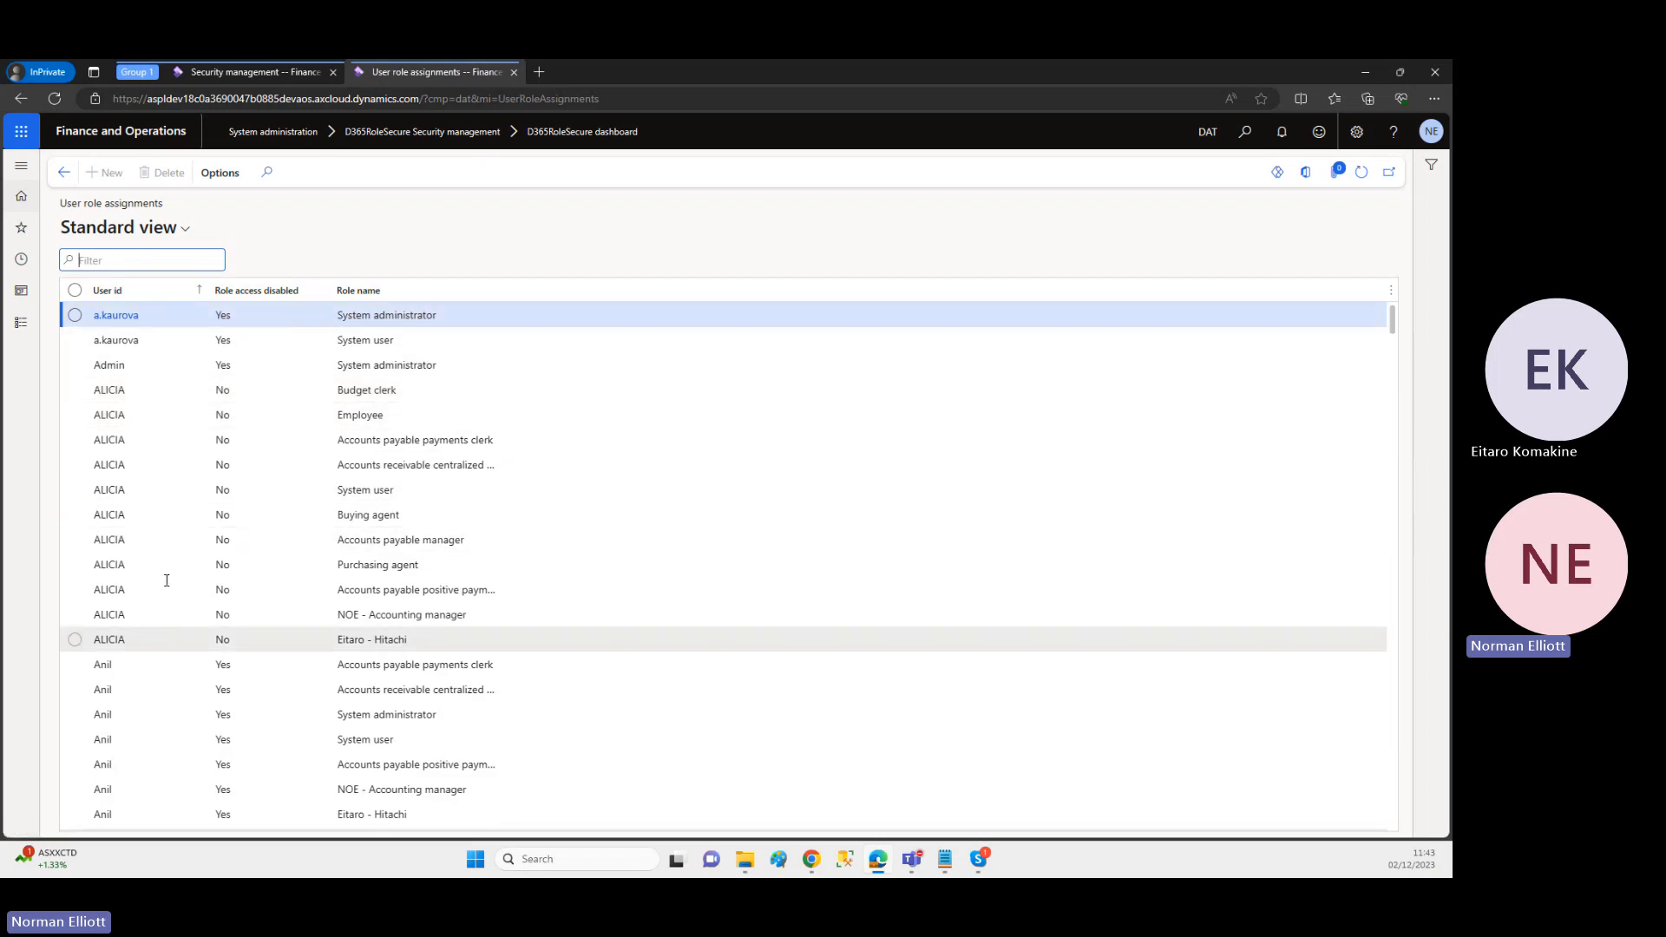
click(154, 296)
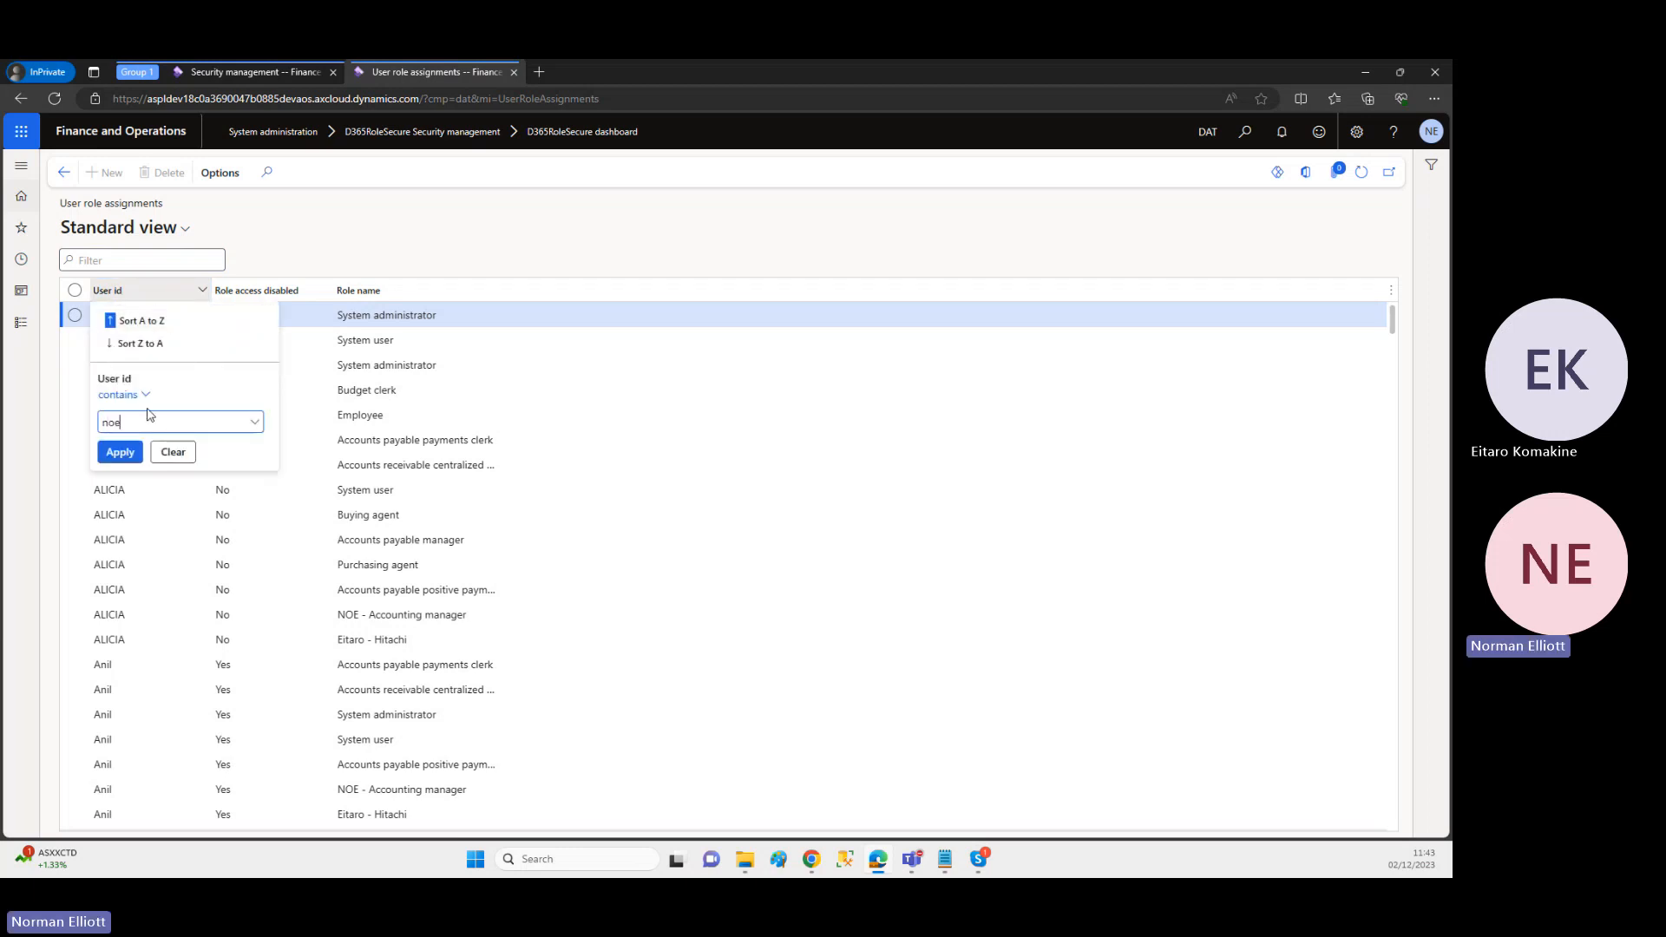
key(BackSpace)
key(BackSpace)
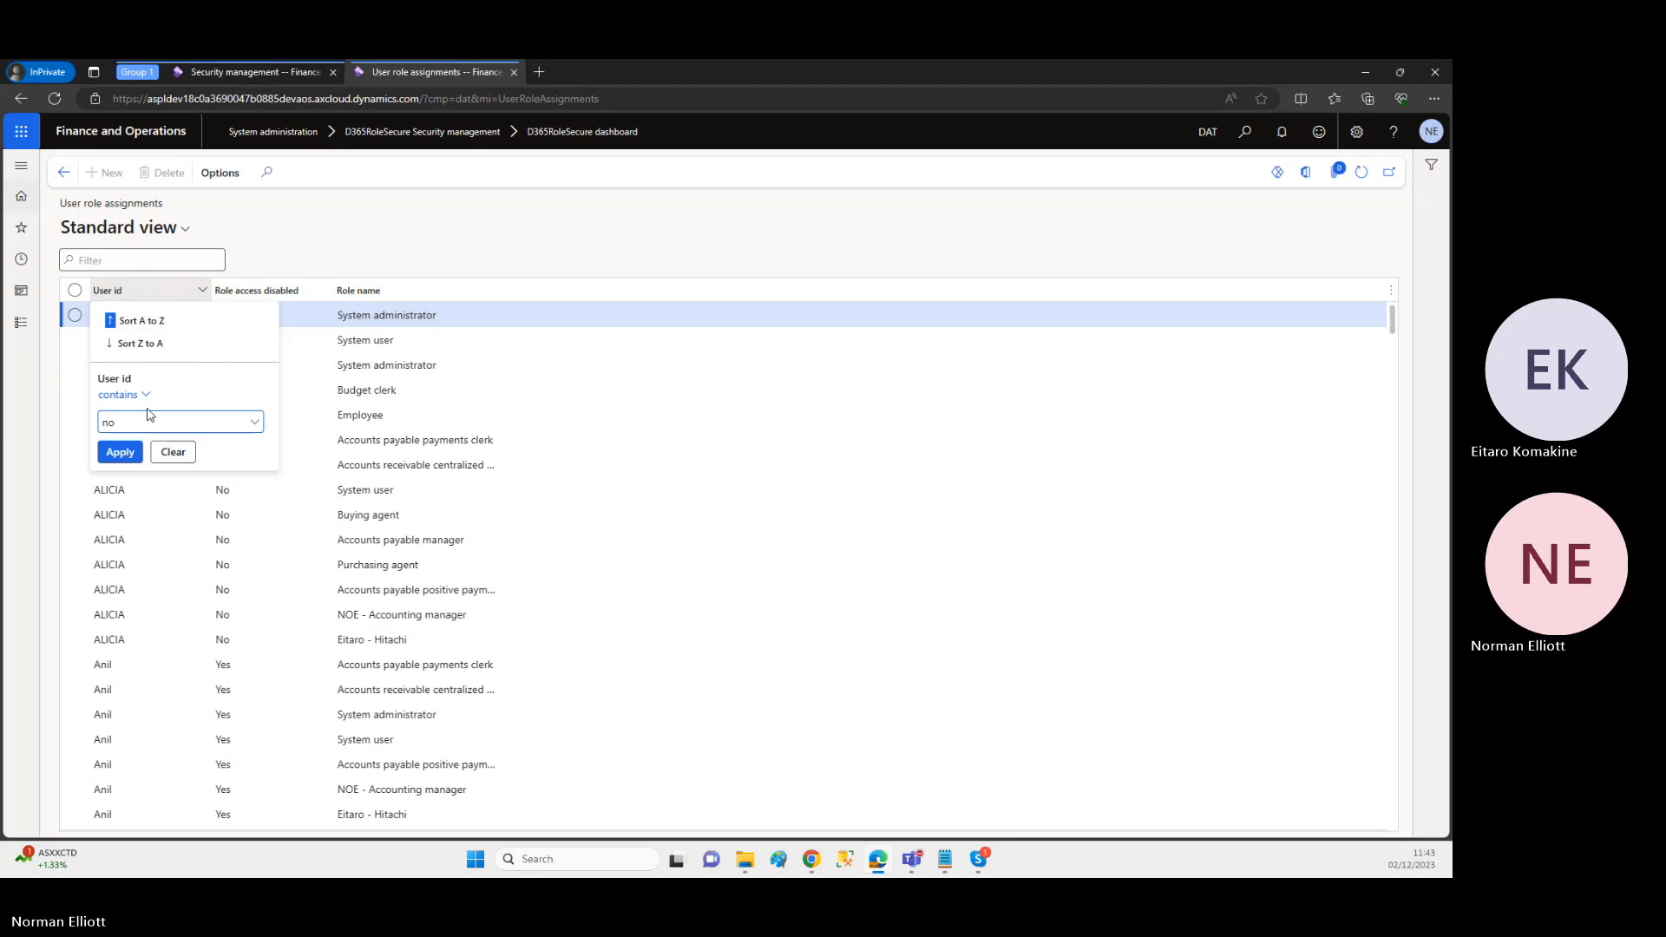
click(120, 452)
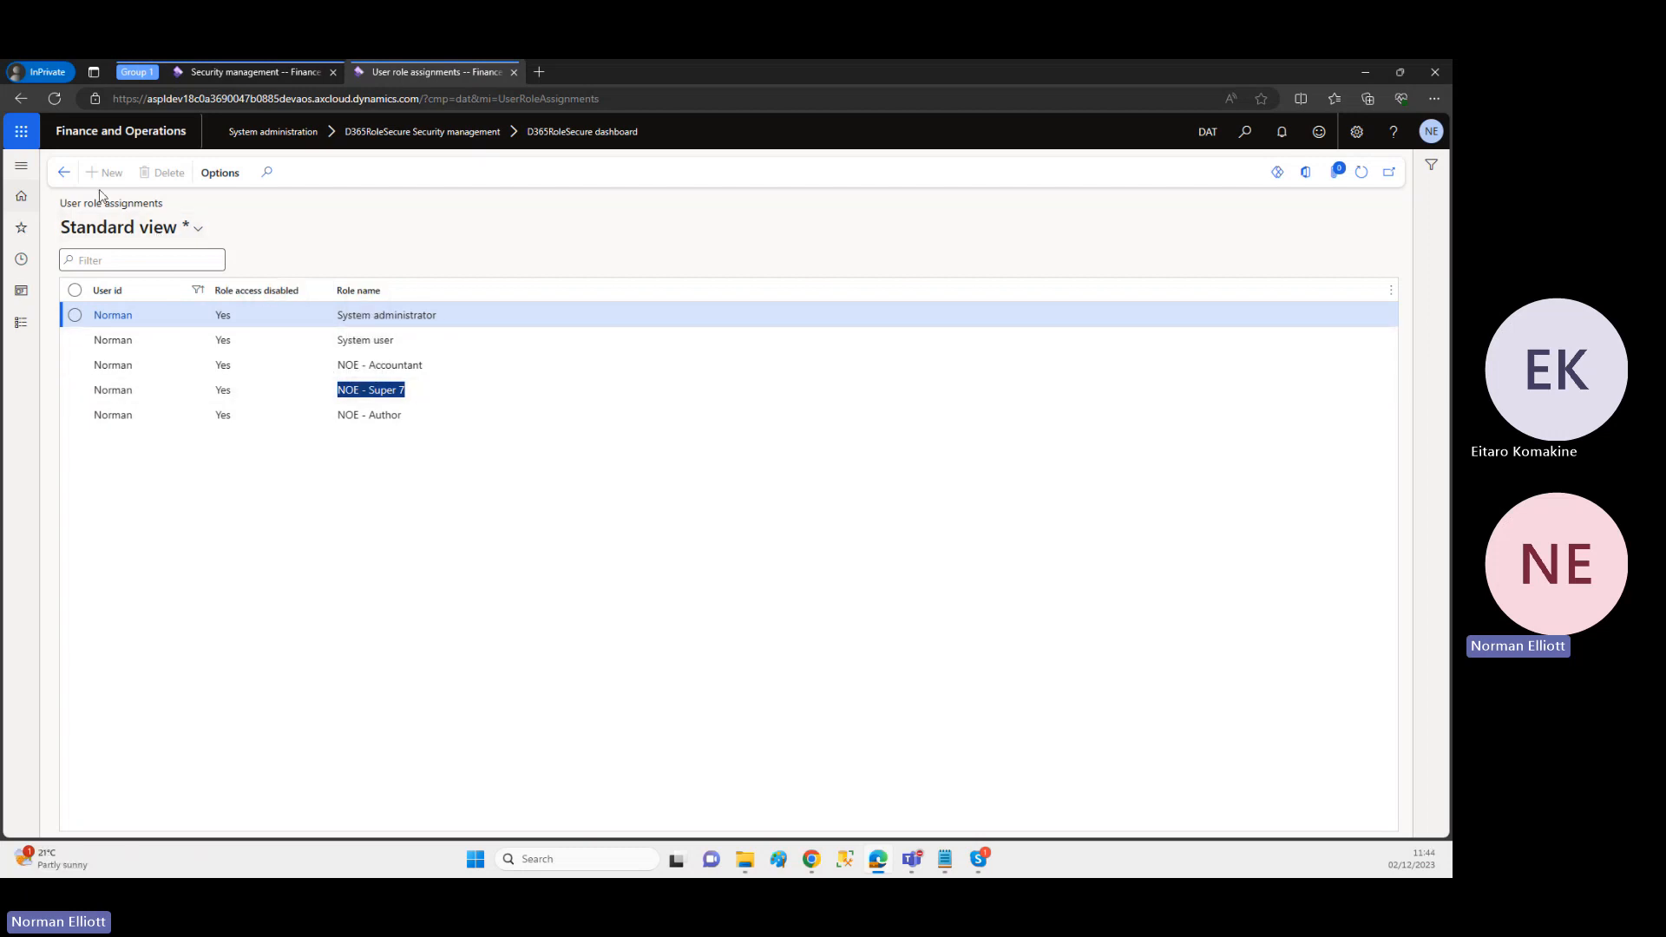
Step: Open Security explorer from the dashboard and explore the access of the eighth user in the list
click(65, 174)
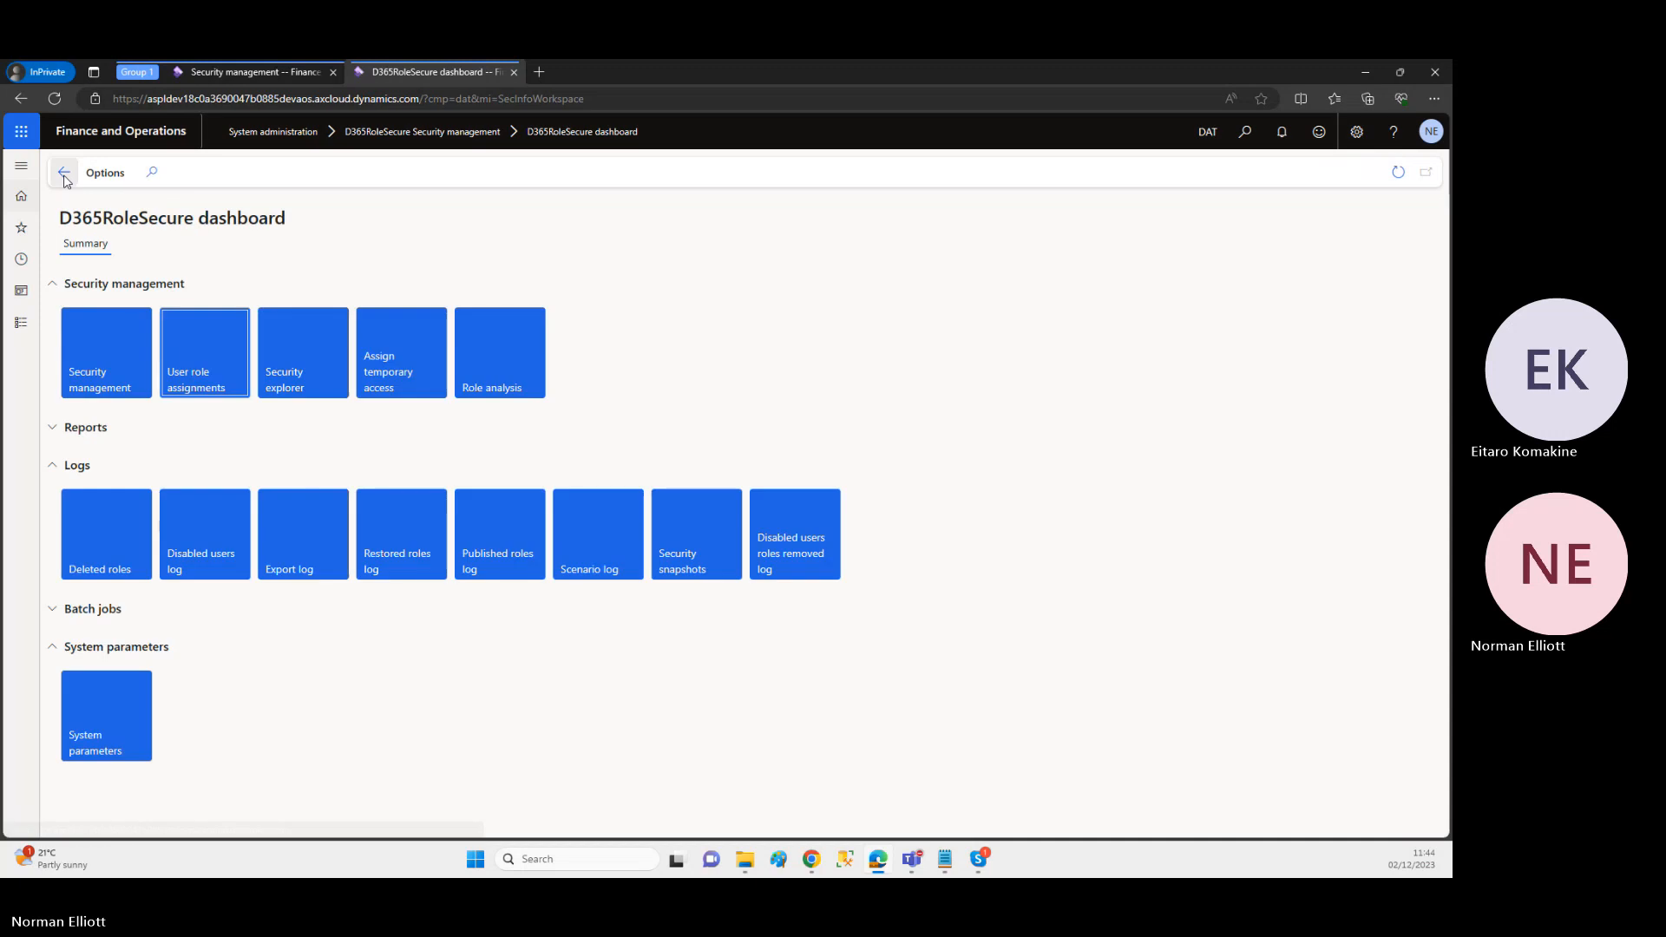
click(302, 374)
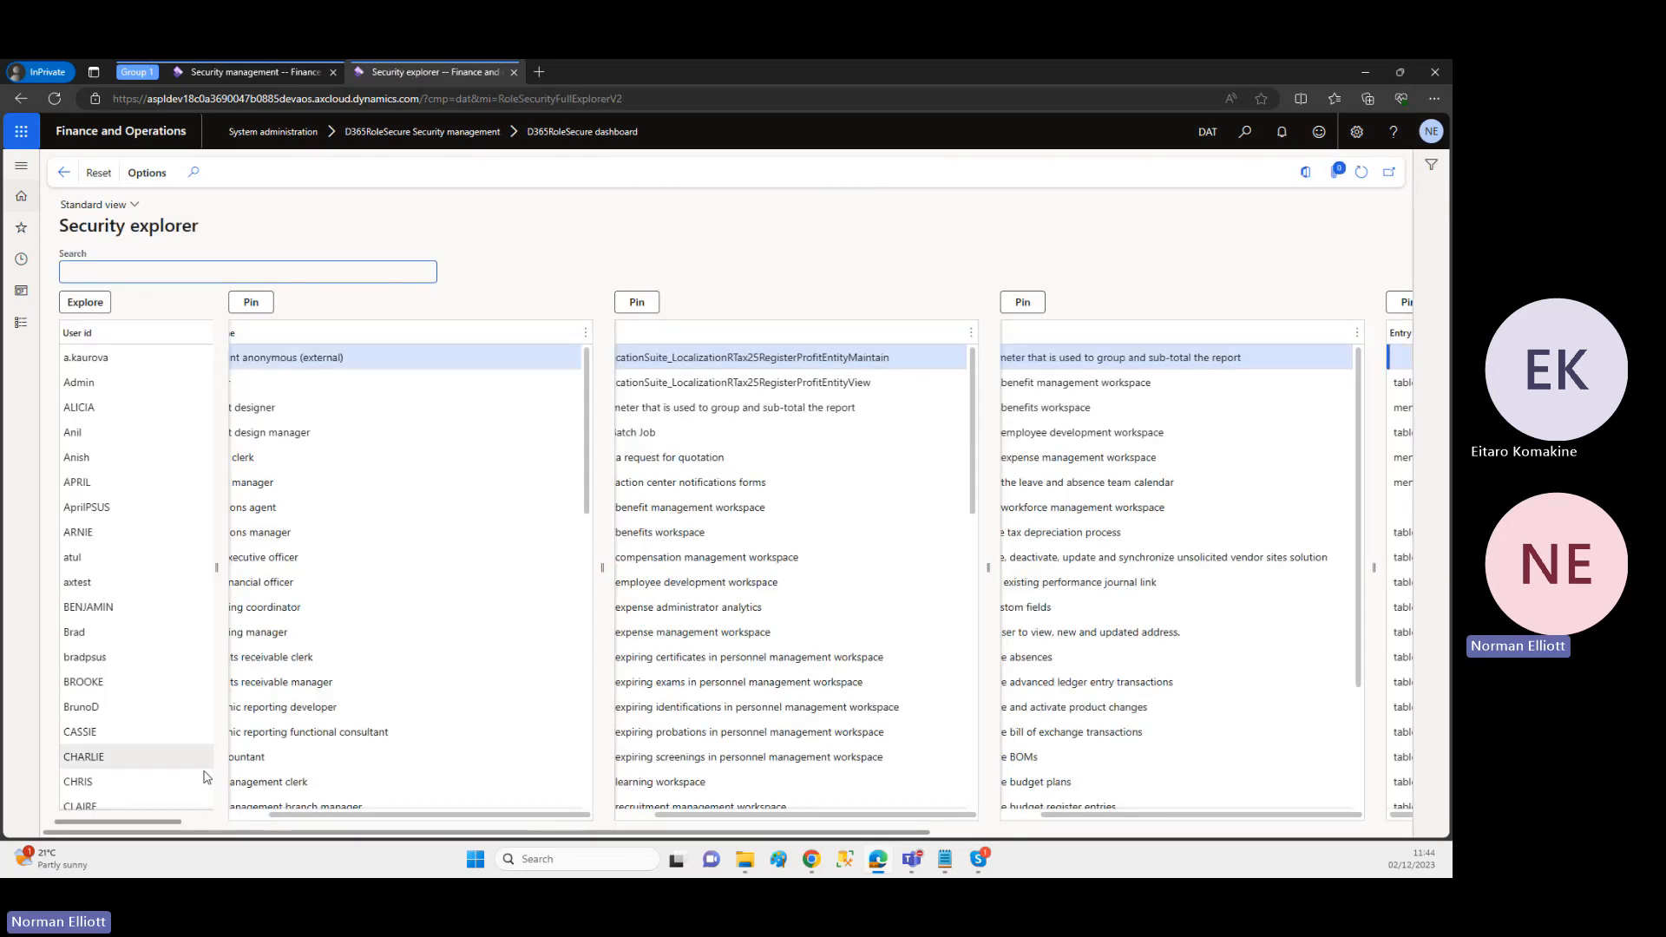
drag(270, 814, 233, 811)
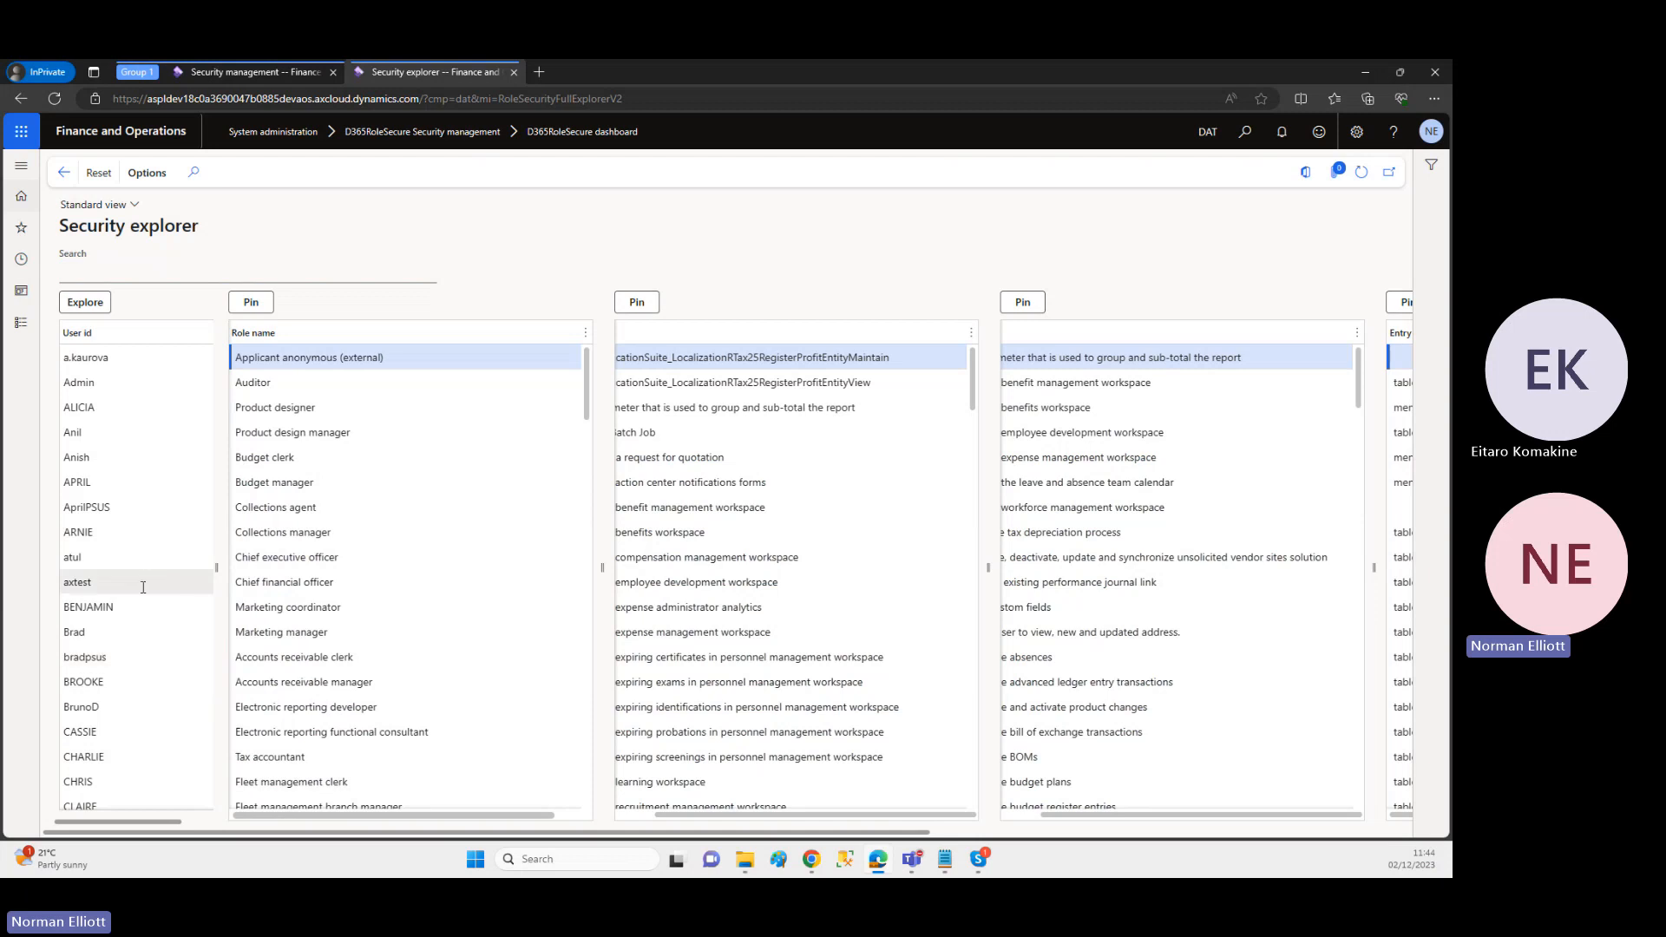
click(122, 534)
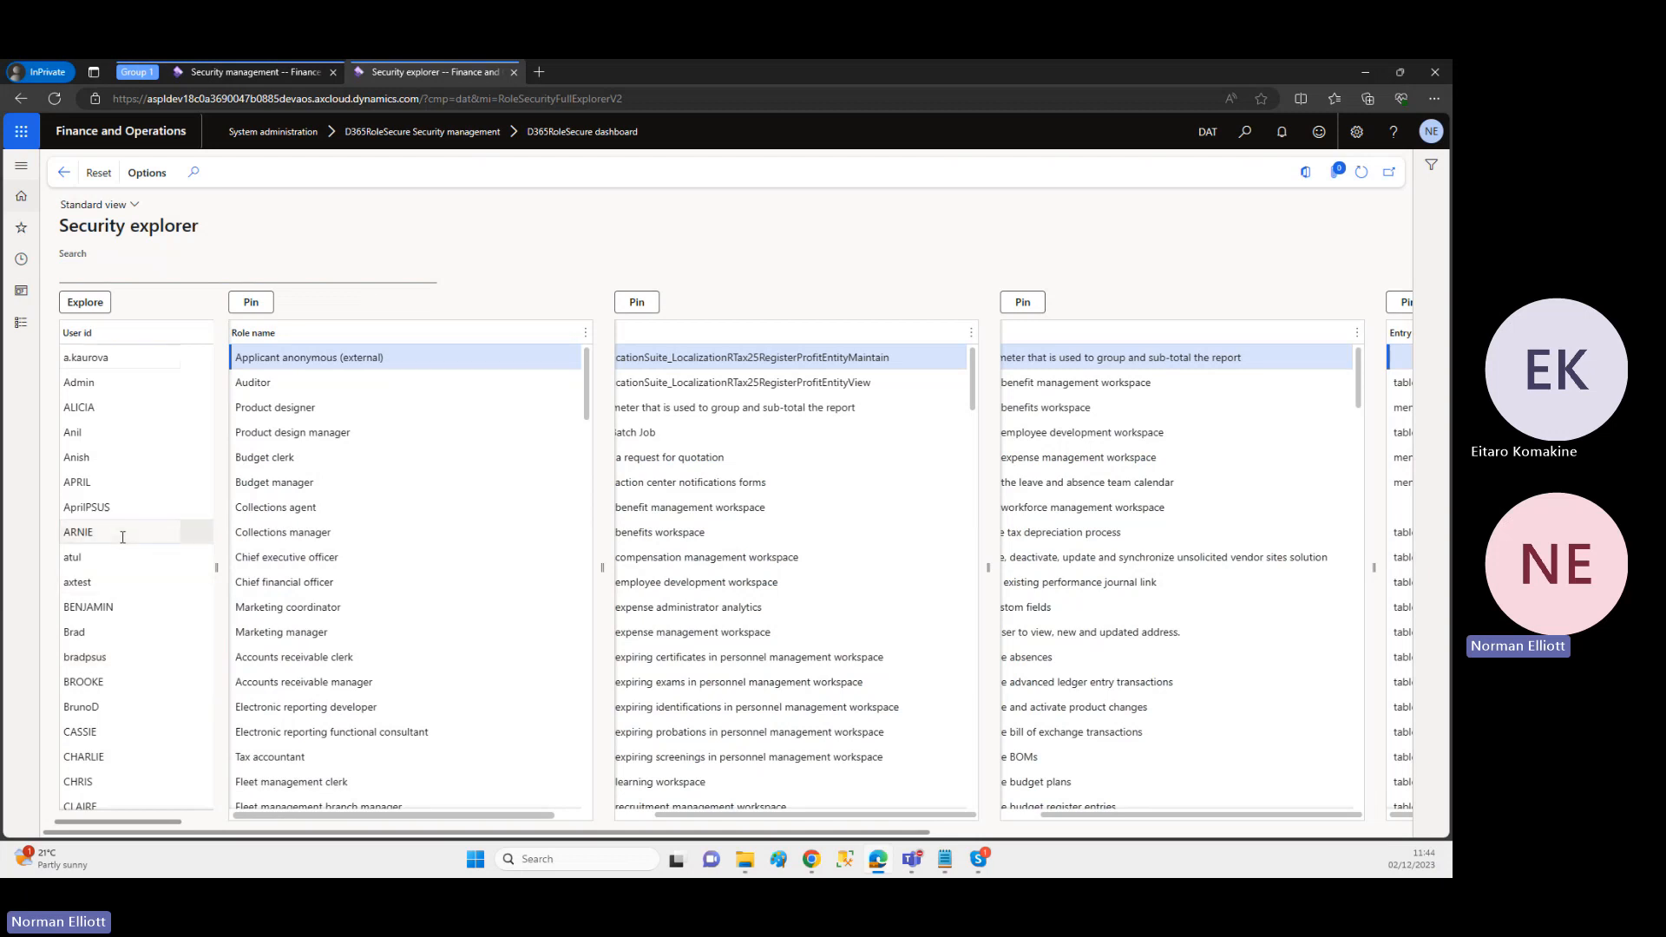
click(85, 303)
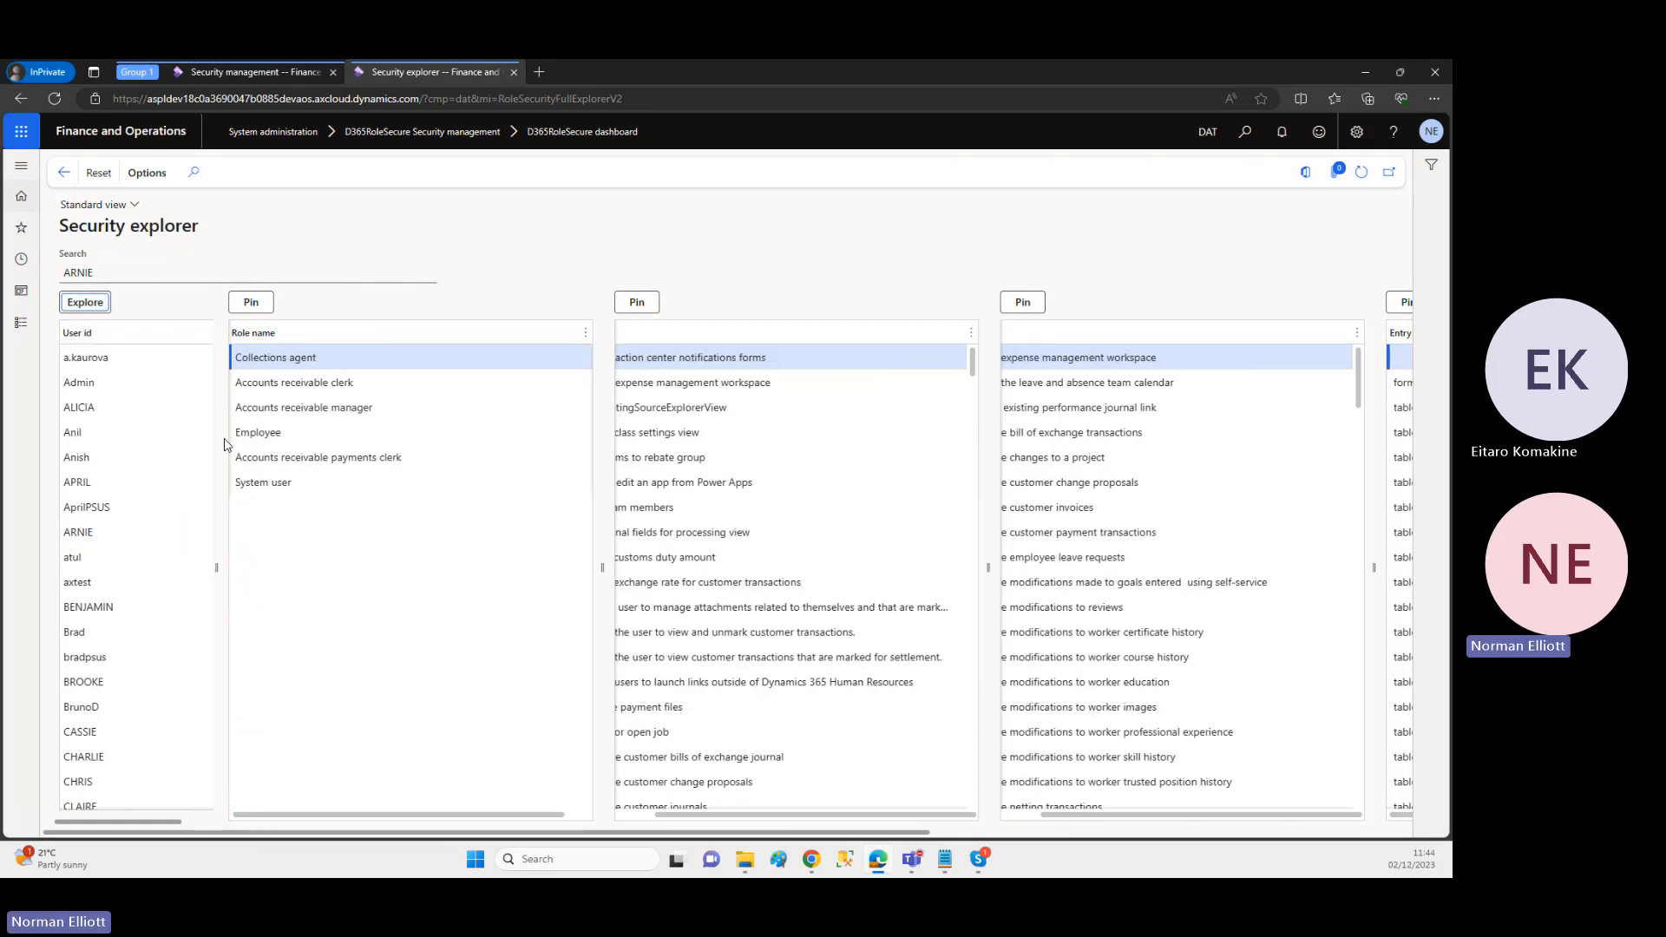
Step: Pin the "Approve employee leave requests" duty and review the users, roles and privileges related to it
scroll(715, 427, left, 3)
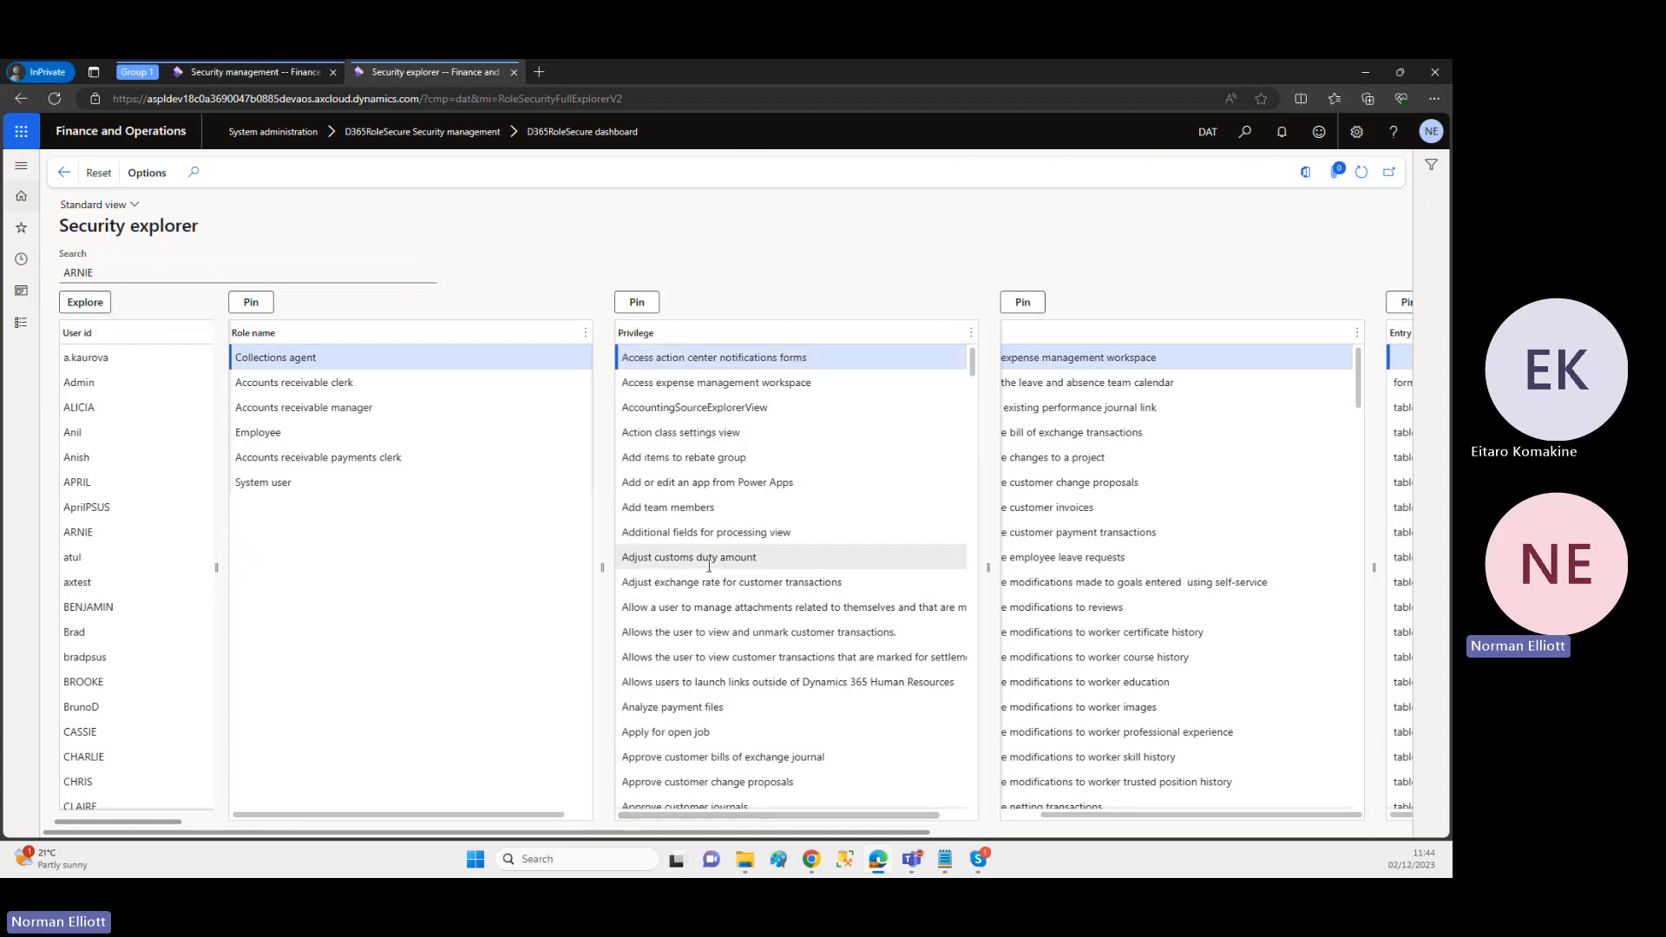
click(1014, 820)
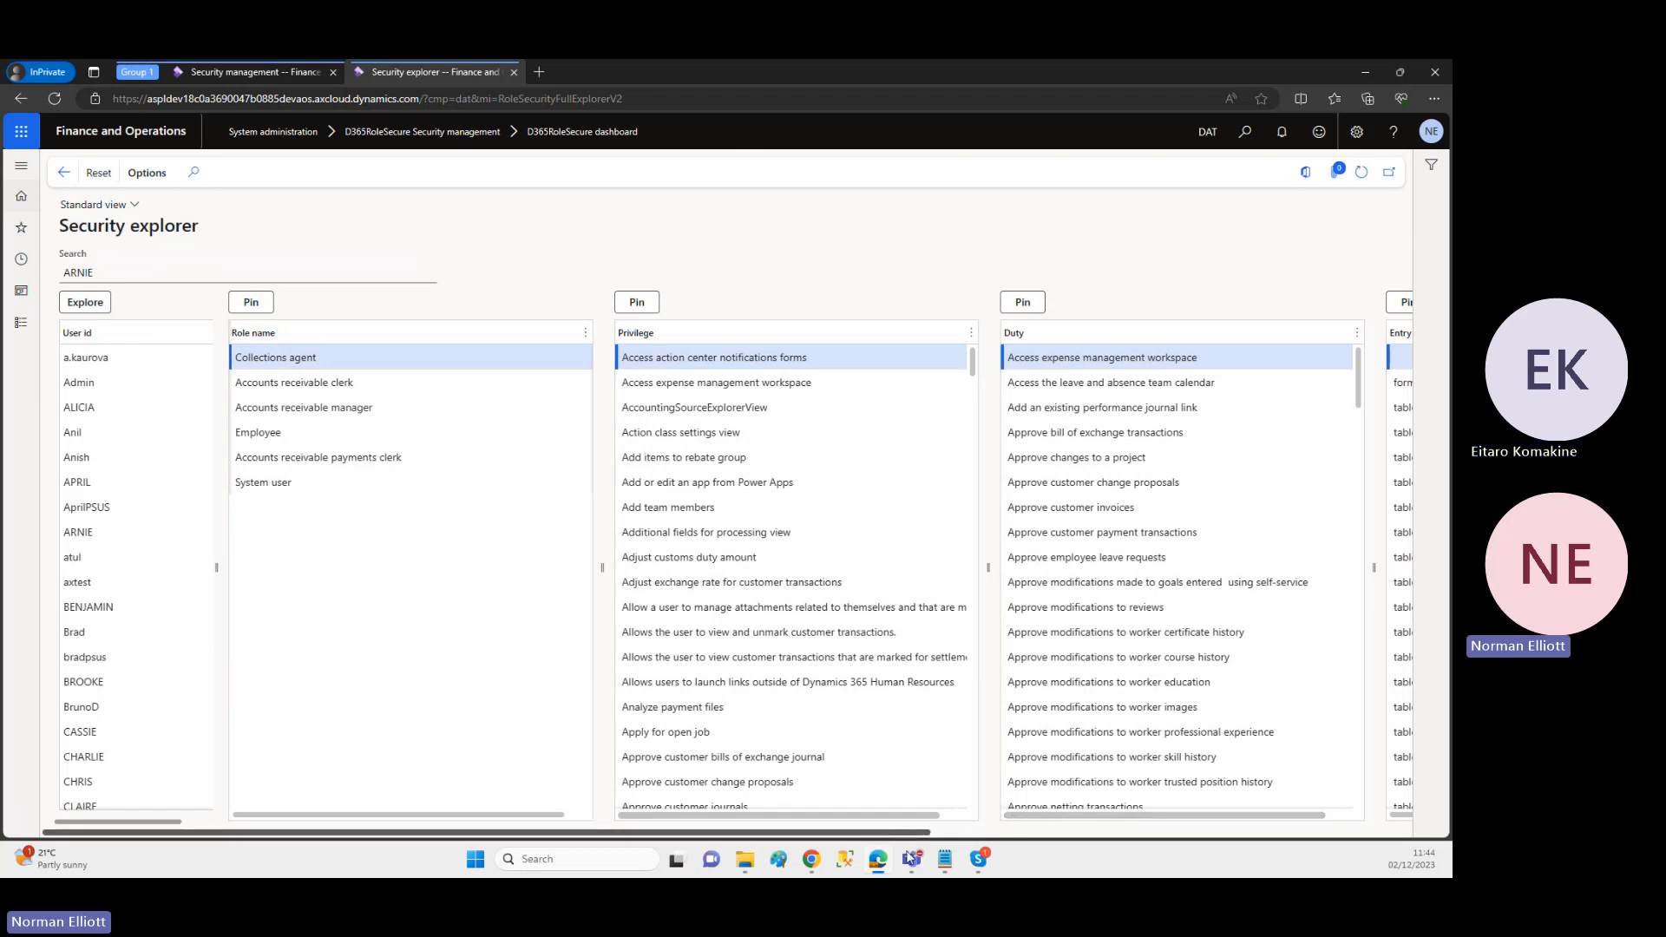
drag(891, 838, 1275, 876)
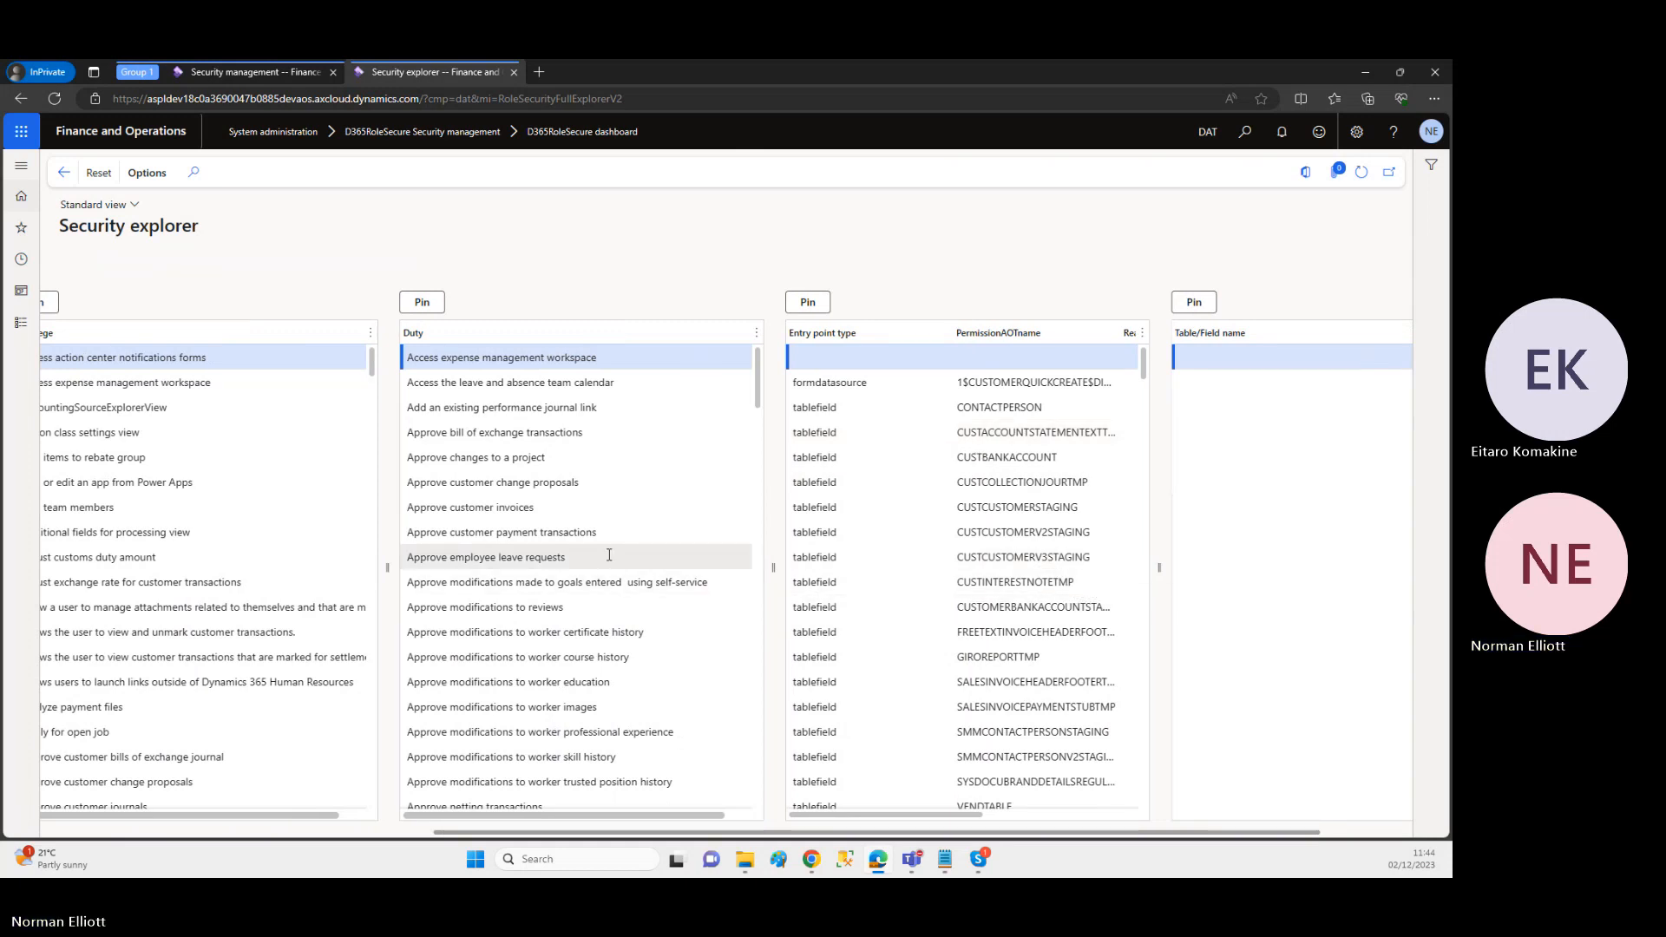
click(563, 558)
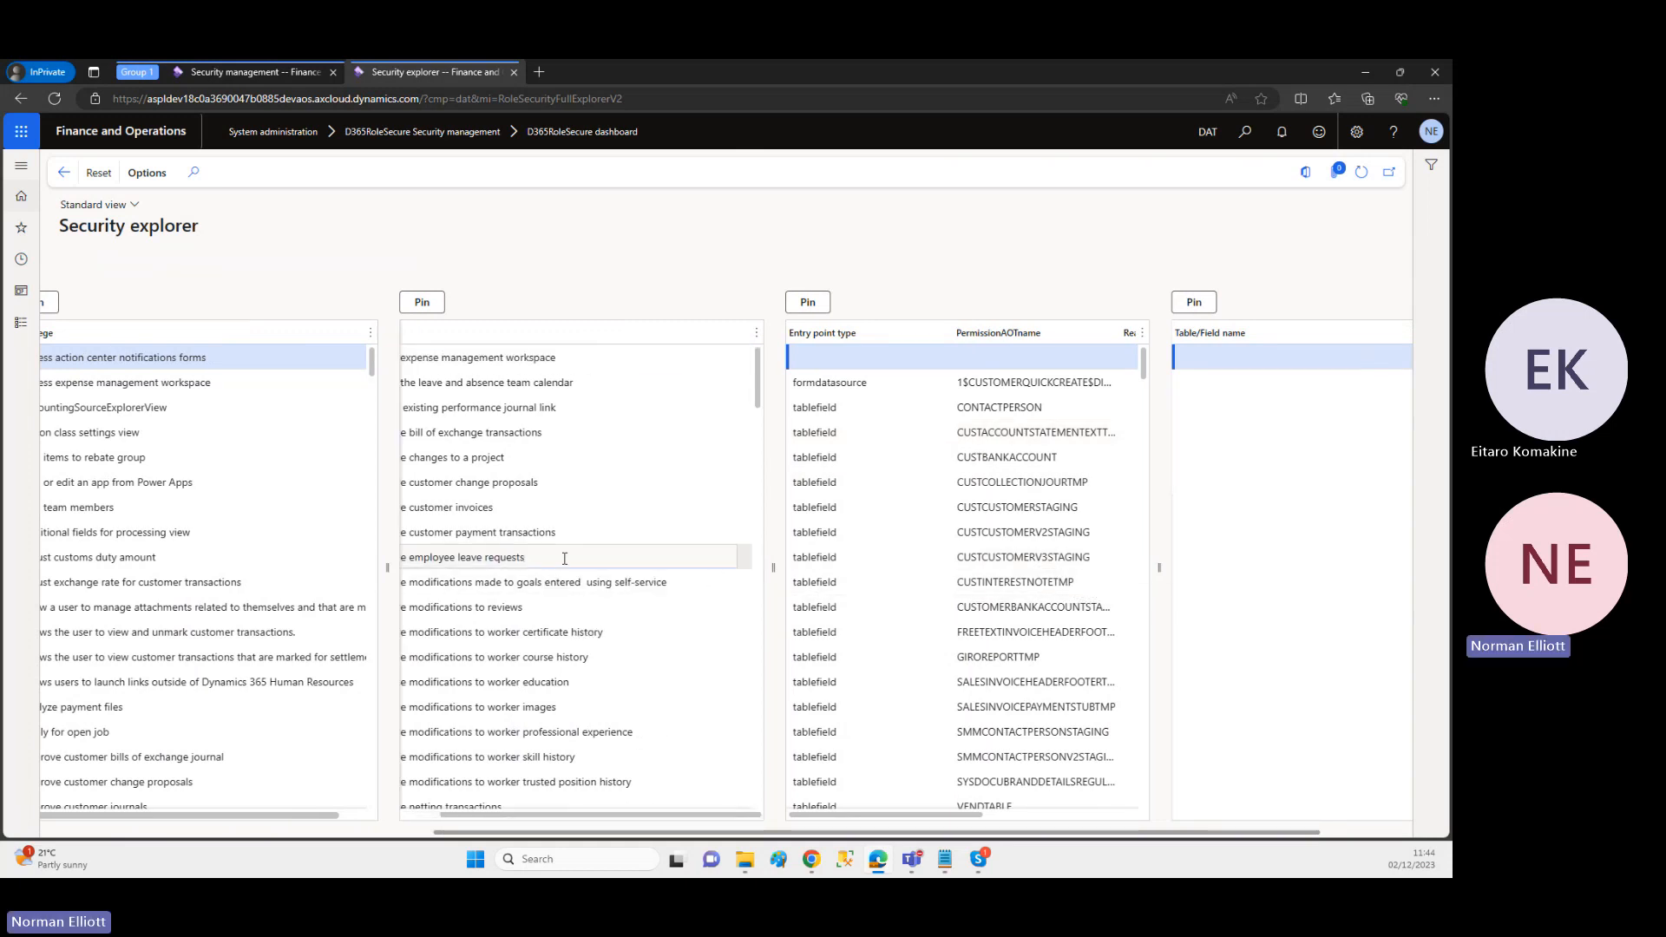
click(428, 305)
click(423, 303)
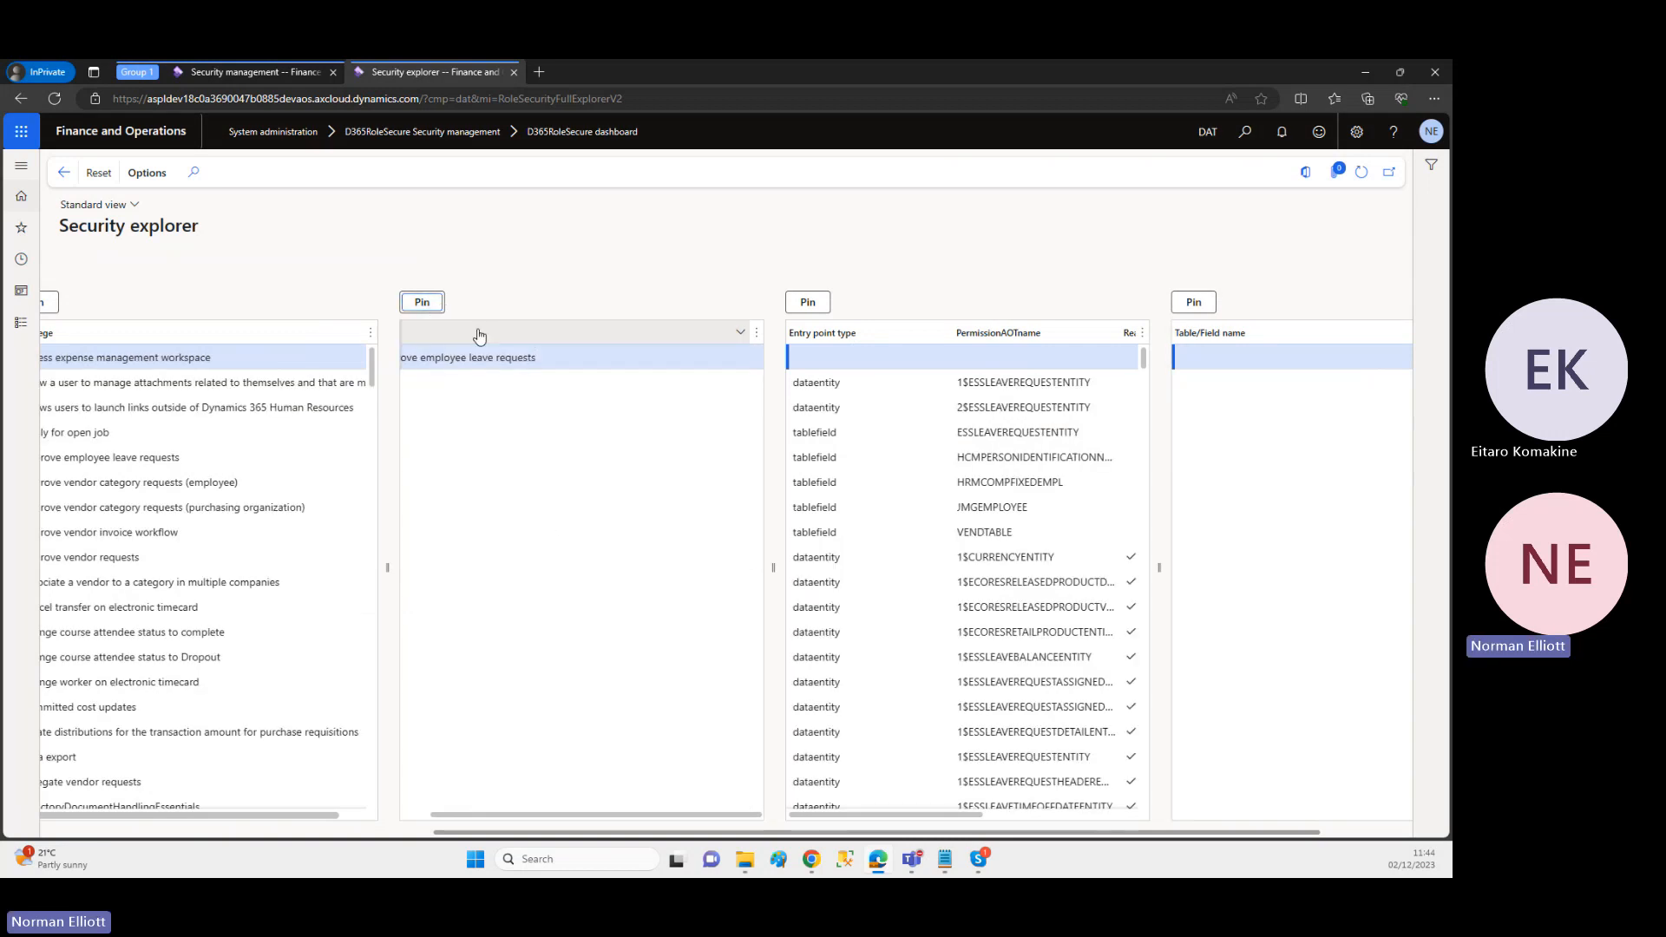
click(416, 816)
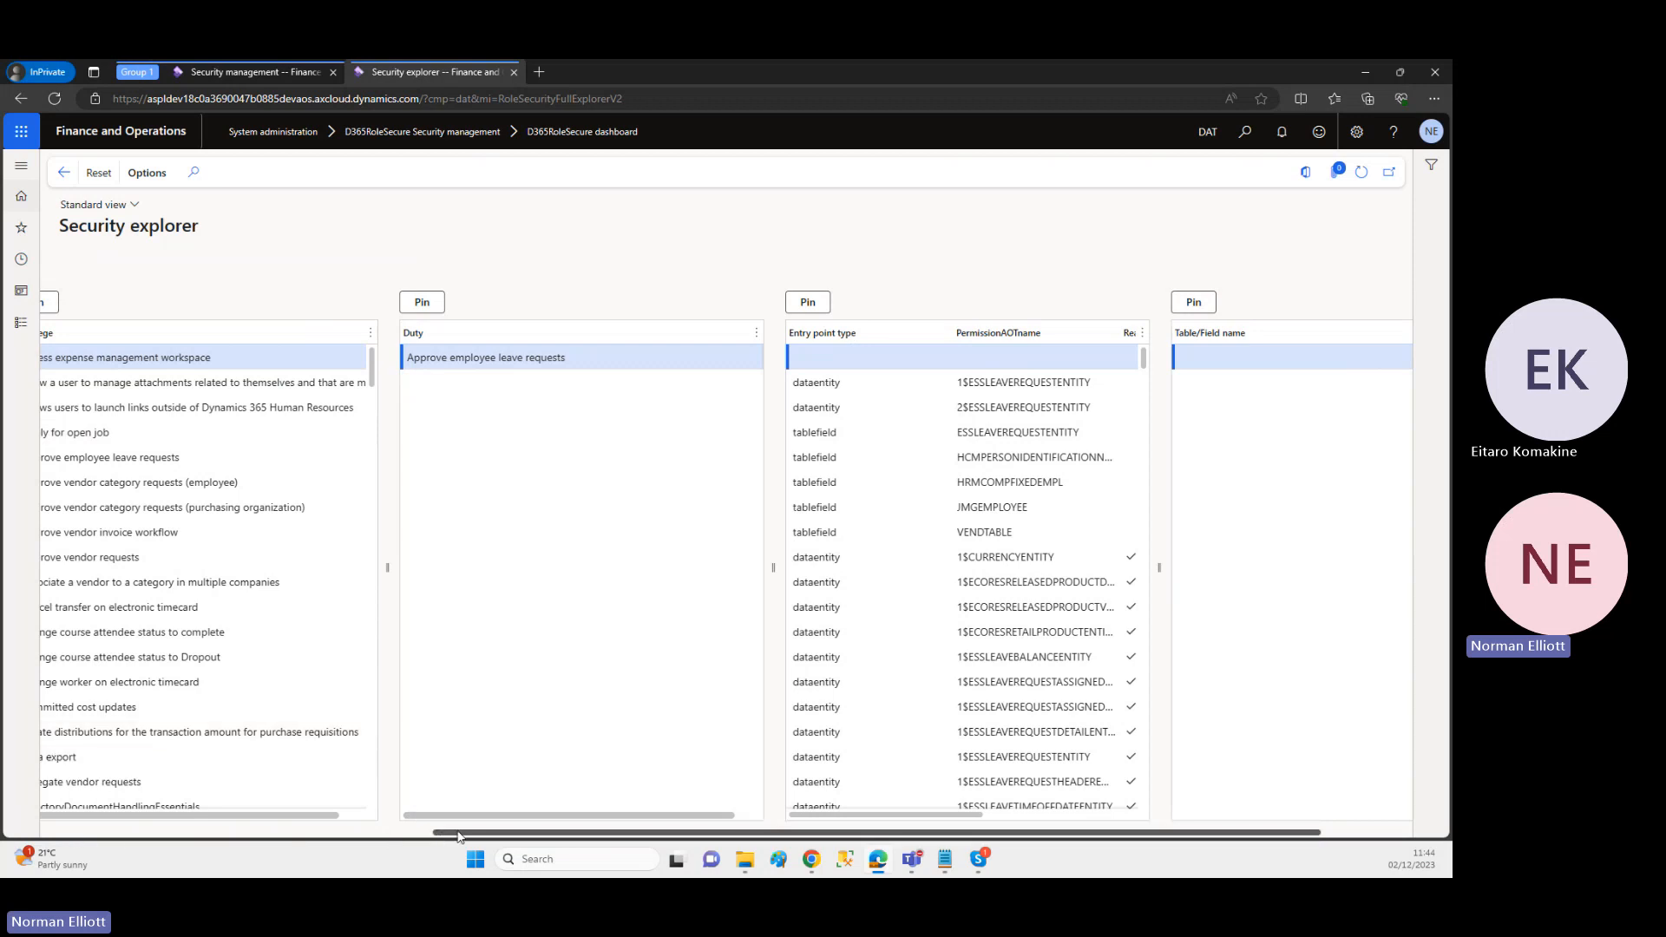
drag(460, 833, 65, 829)
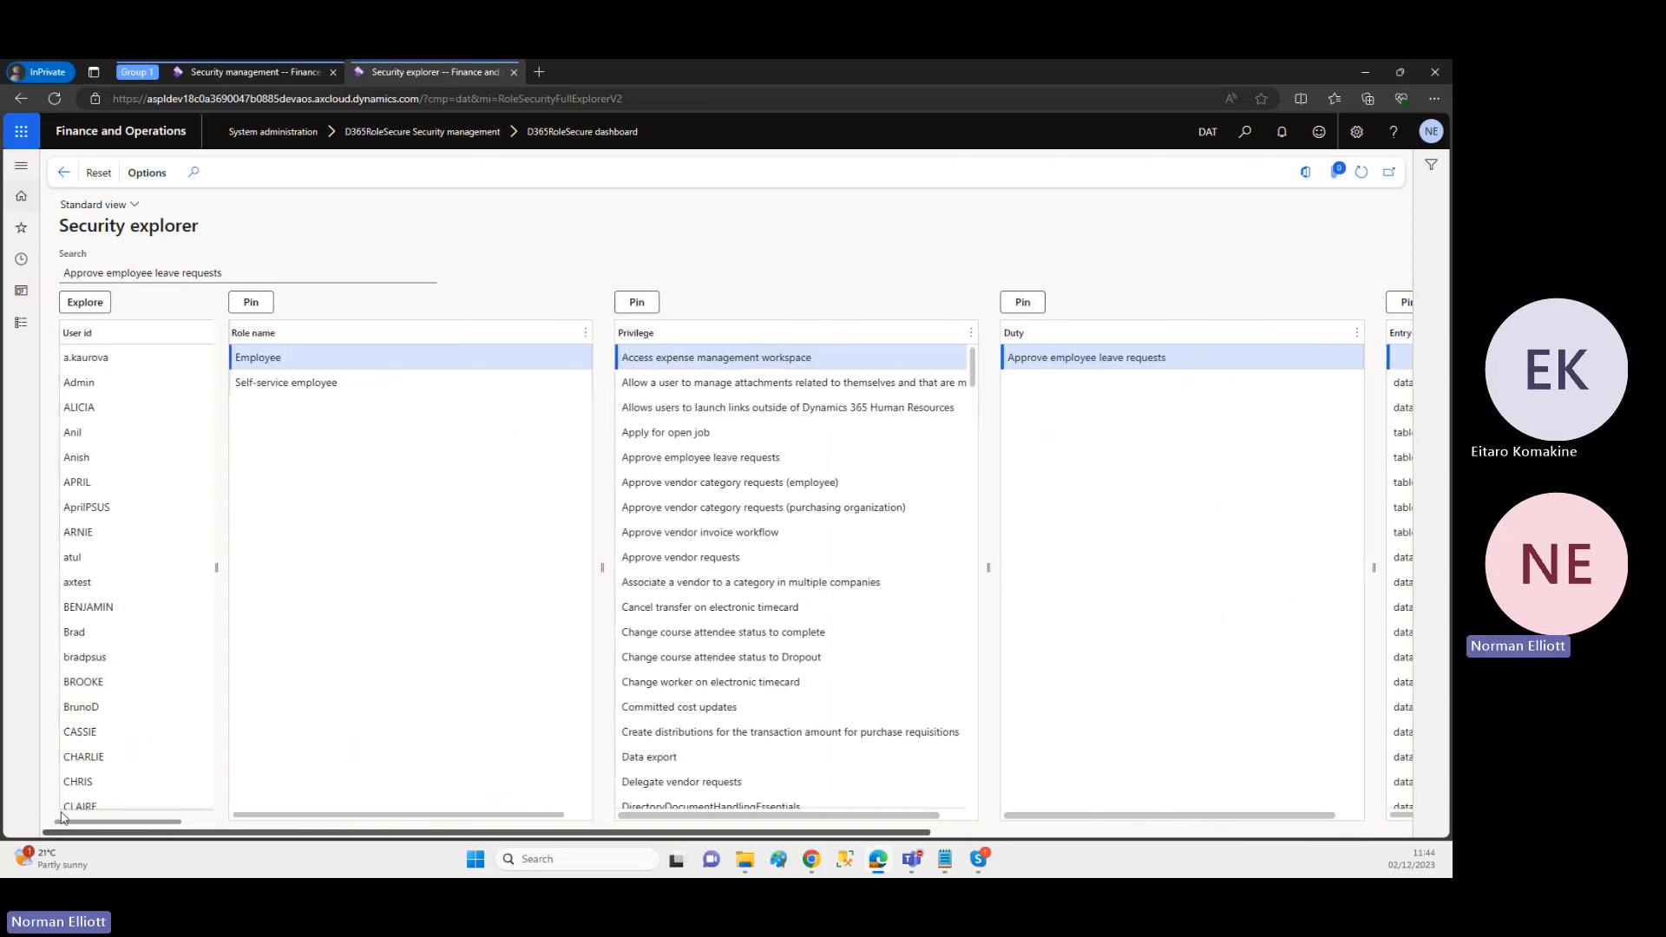
Step: Open Role analysis from the dashboard and filter the list to role names containing "manager"
click(65, 174)
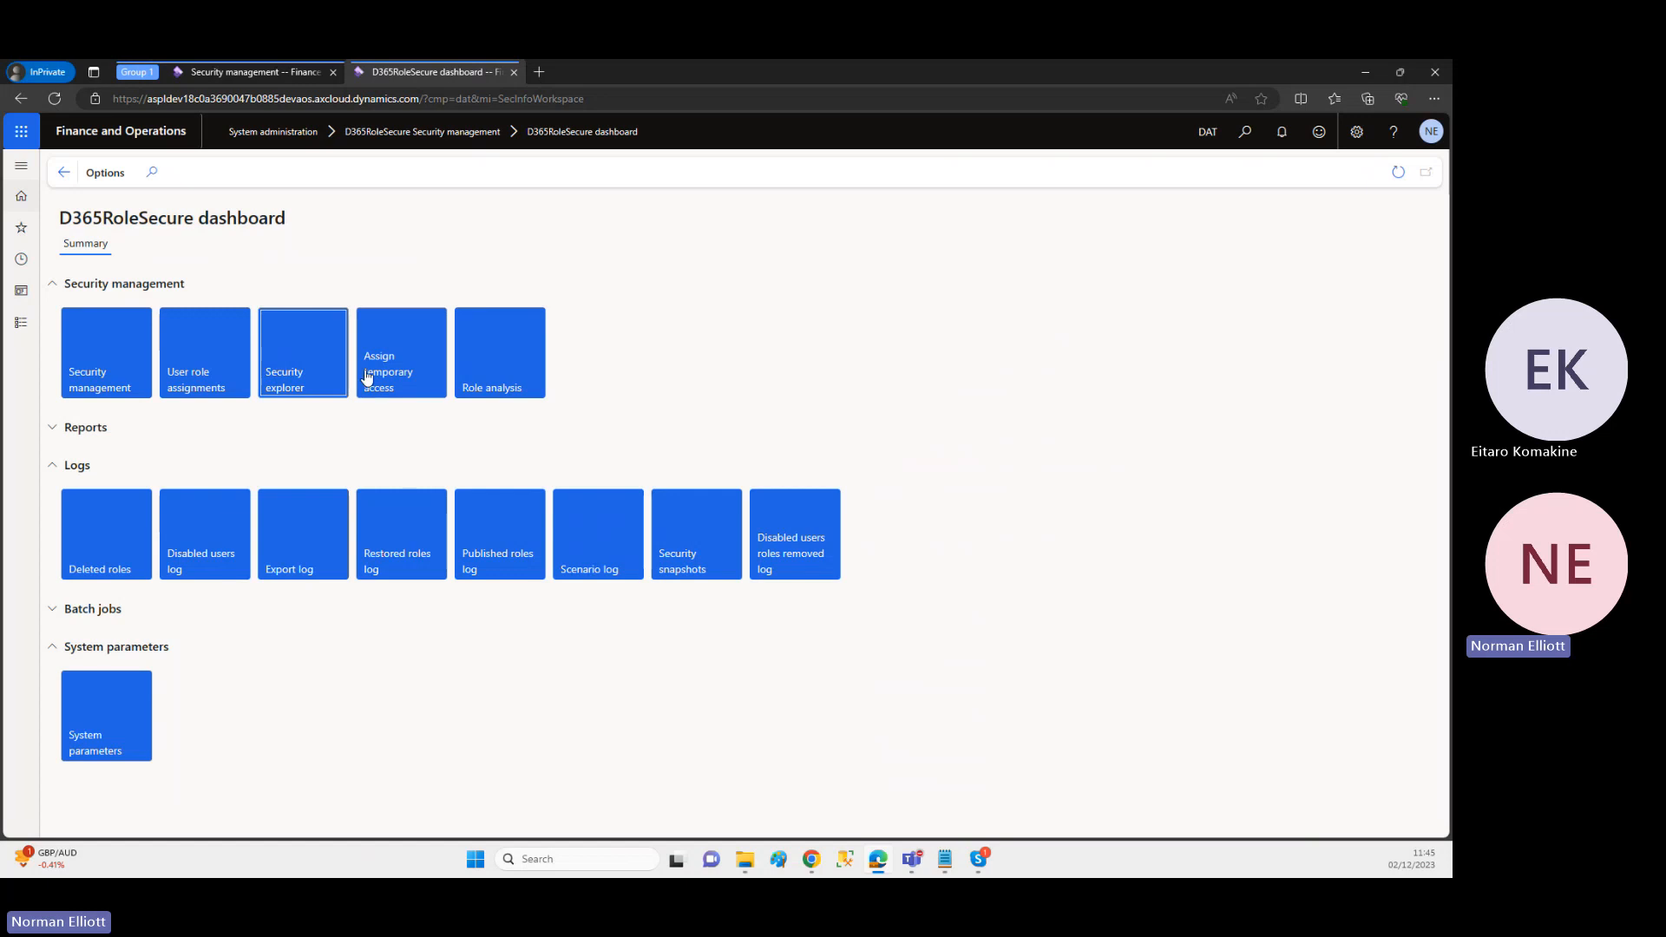
click(479, 390)
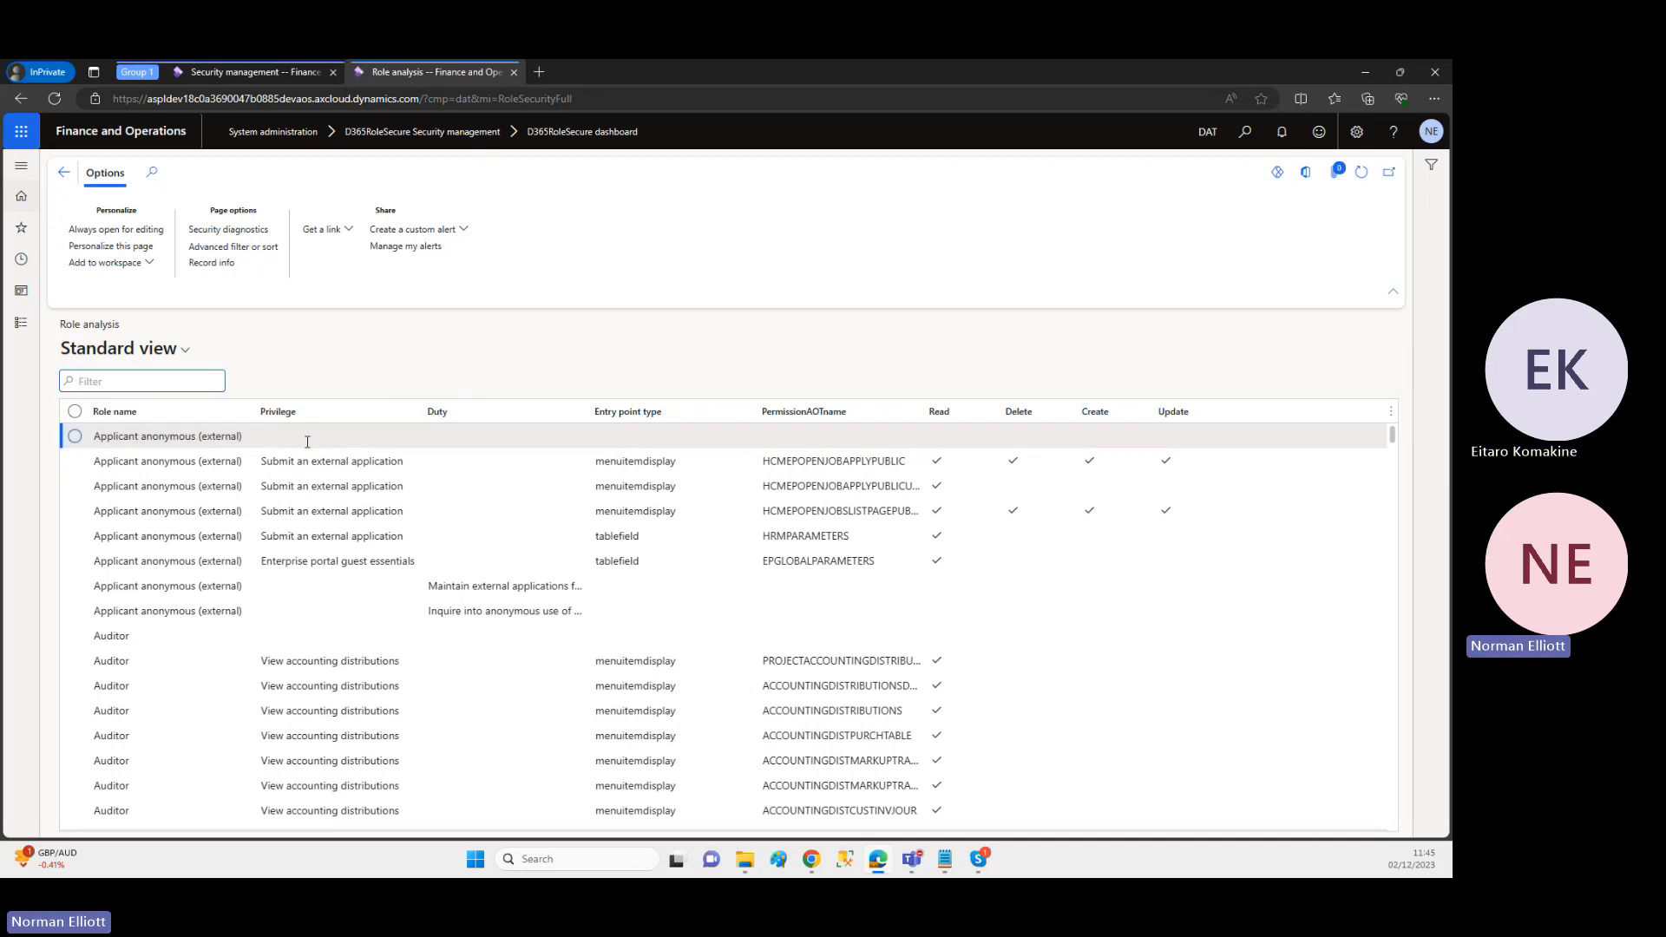
click(196, 415)
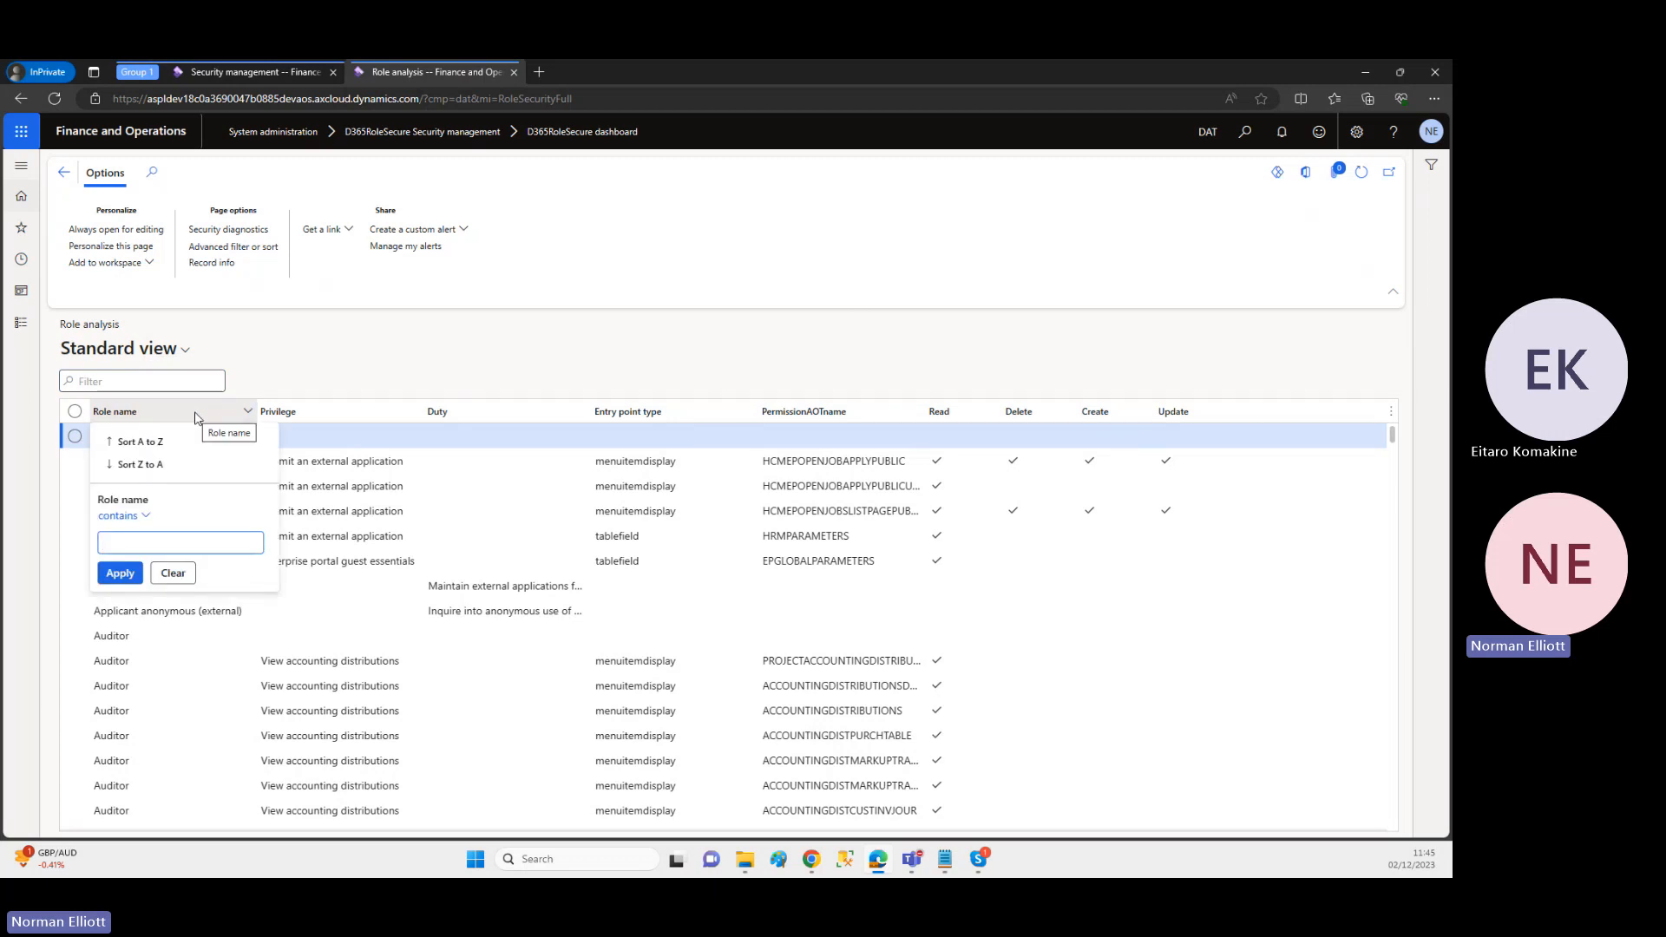
text(manager)
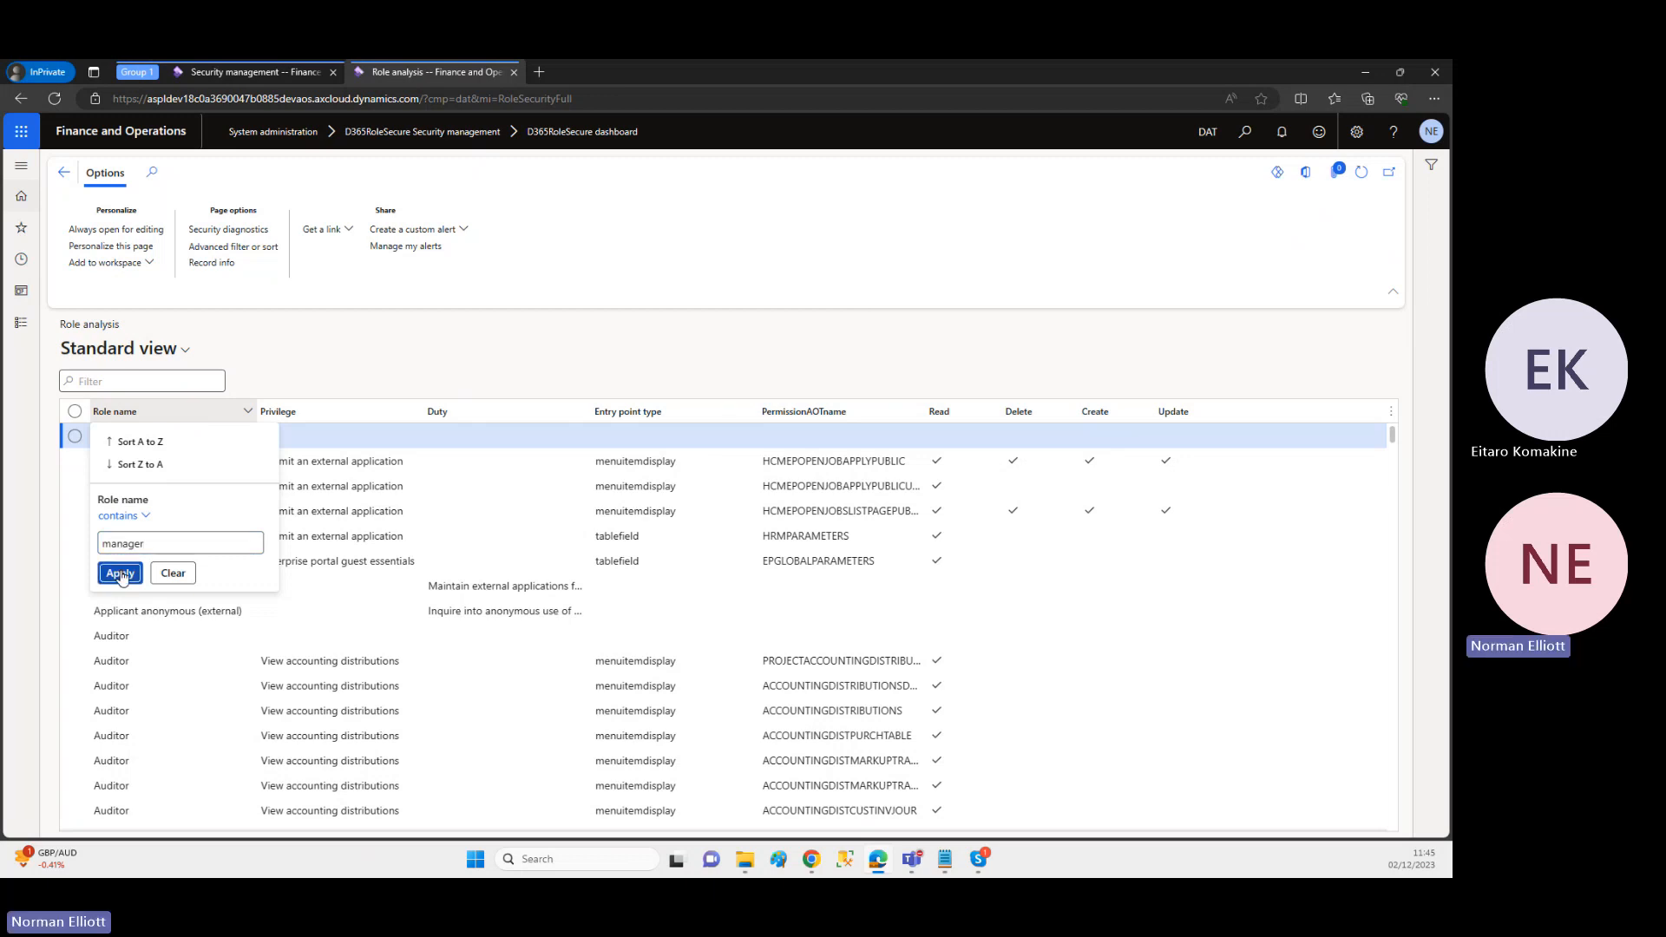
click(119, 572)
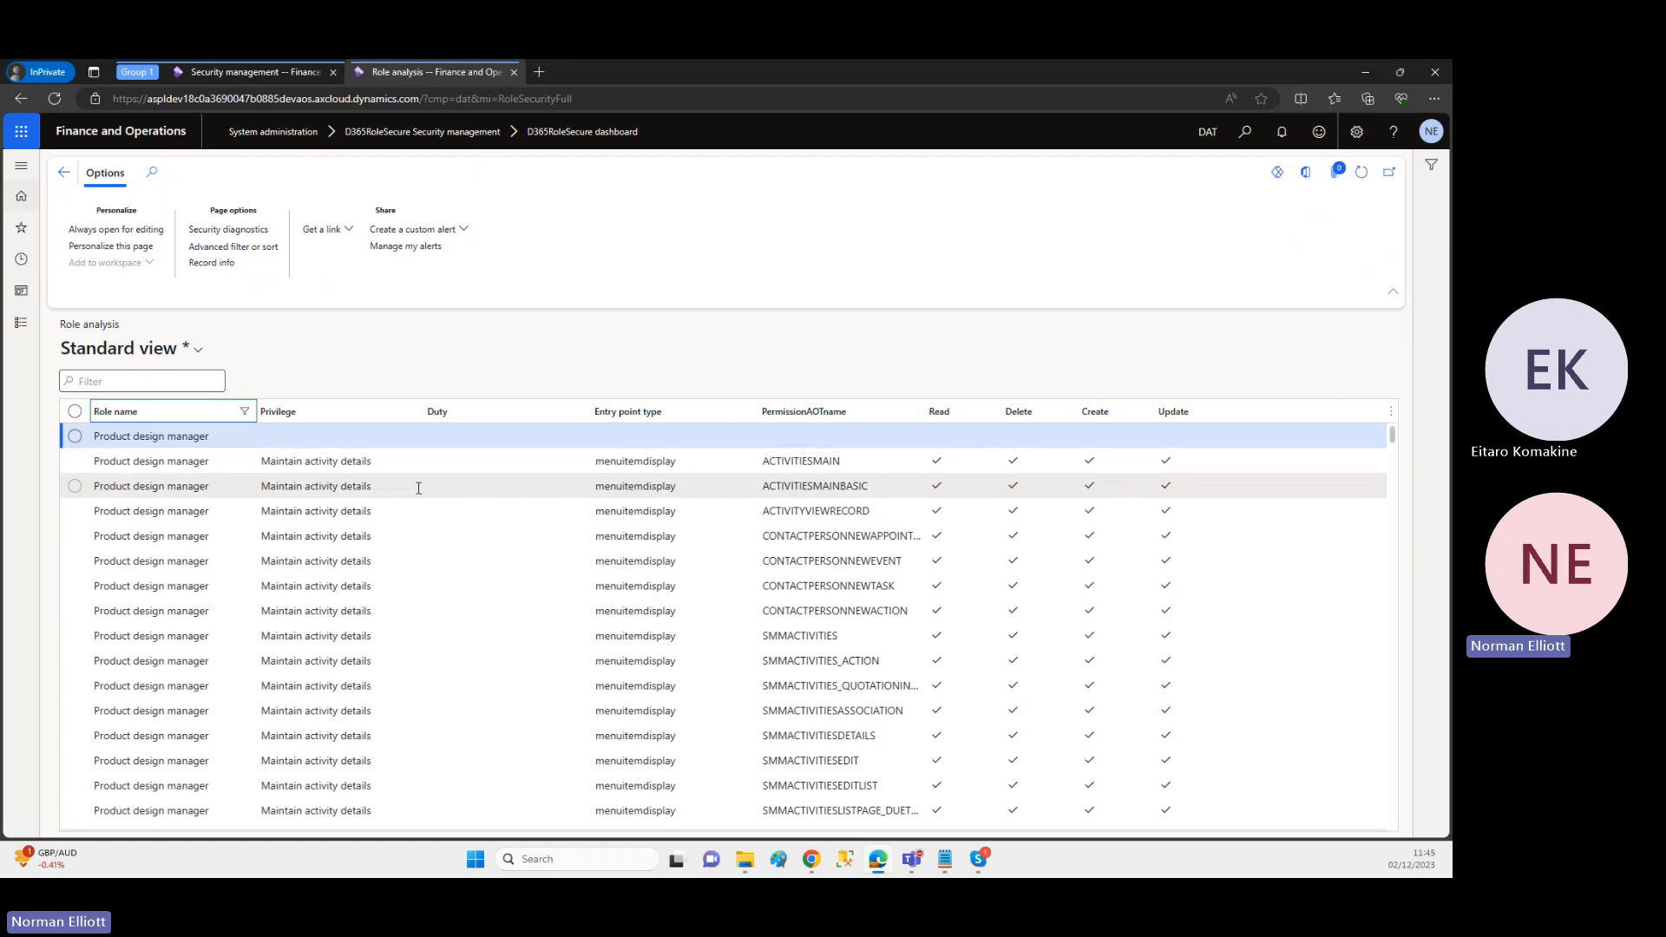
Step: Highlight the "Maintain activity details" privilege and its ACTIVITIESMAIN permission in the first detailed Product design manager row
drag(371, 461, 266, 462)
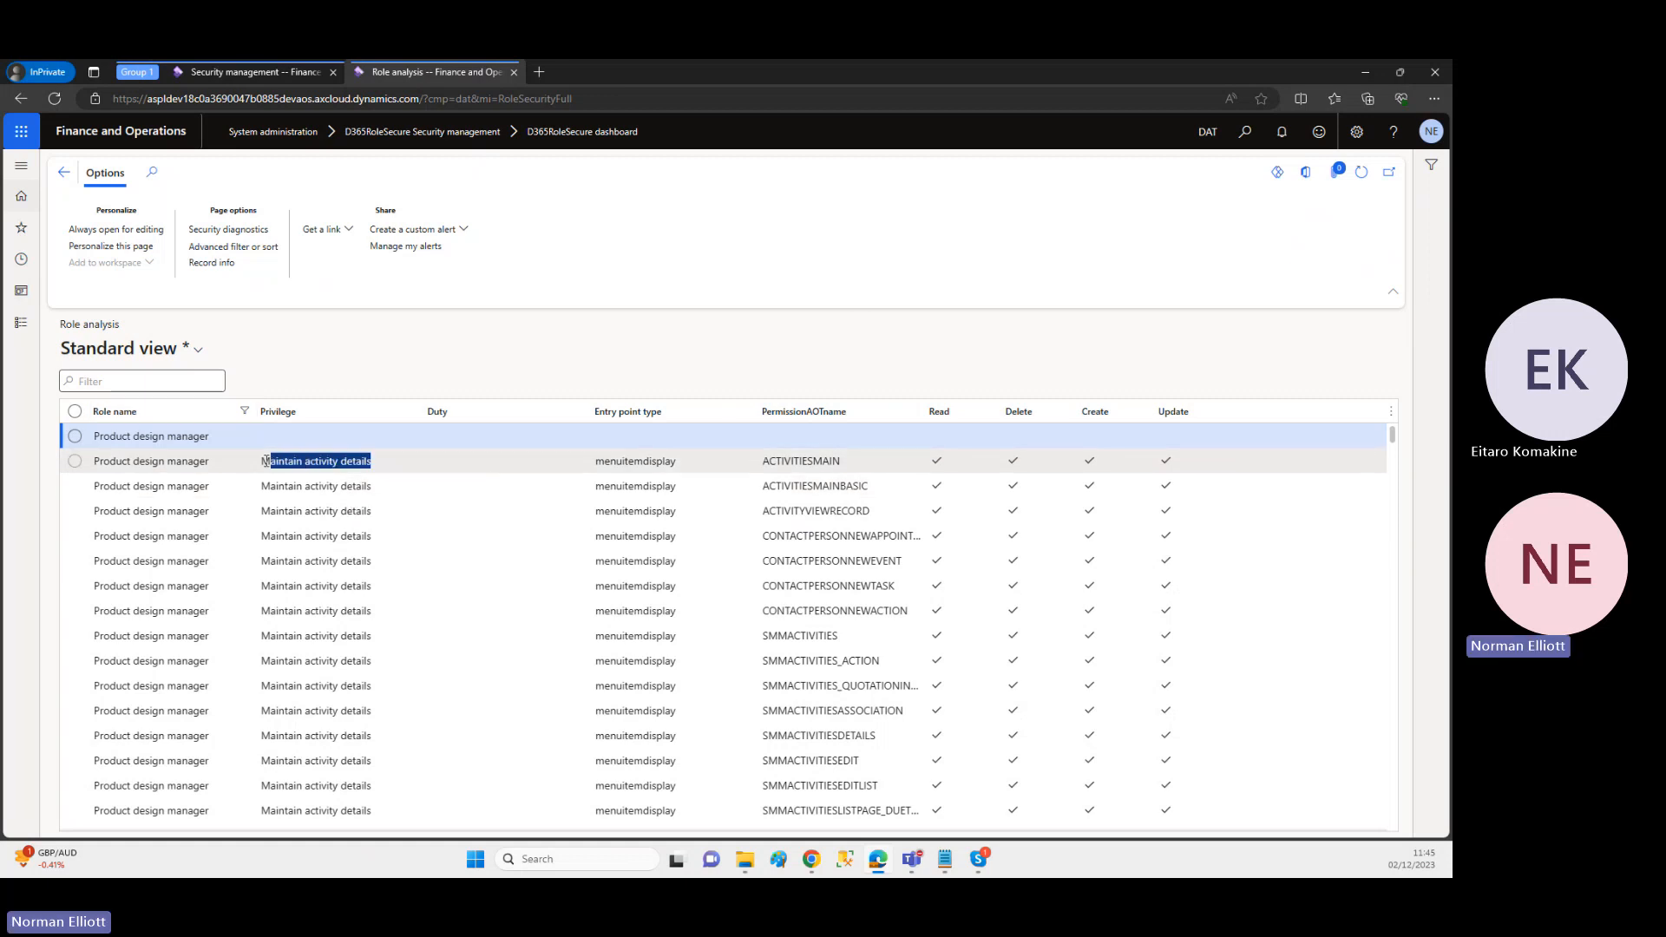
click(399, 457)
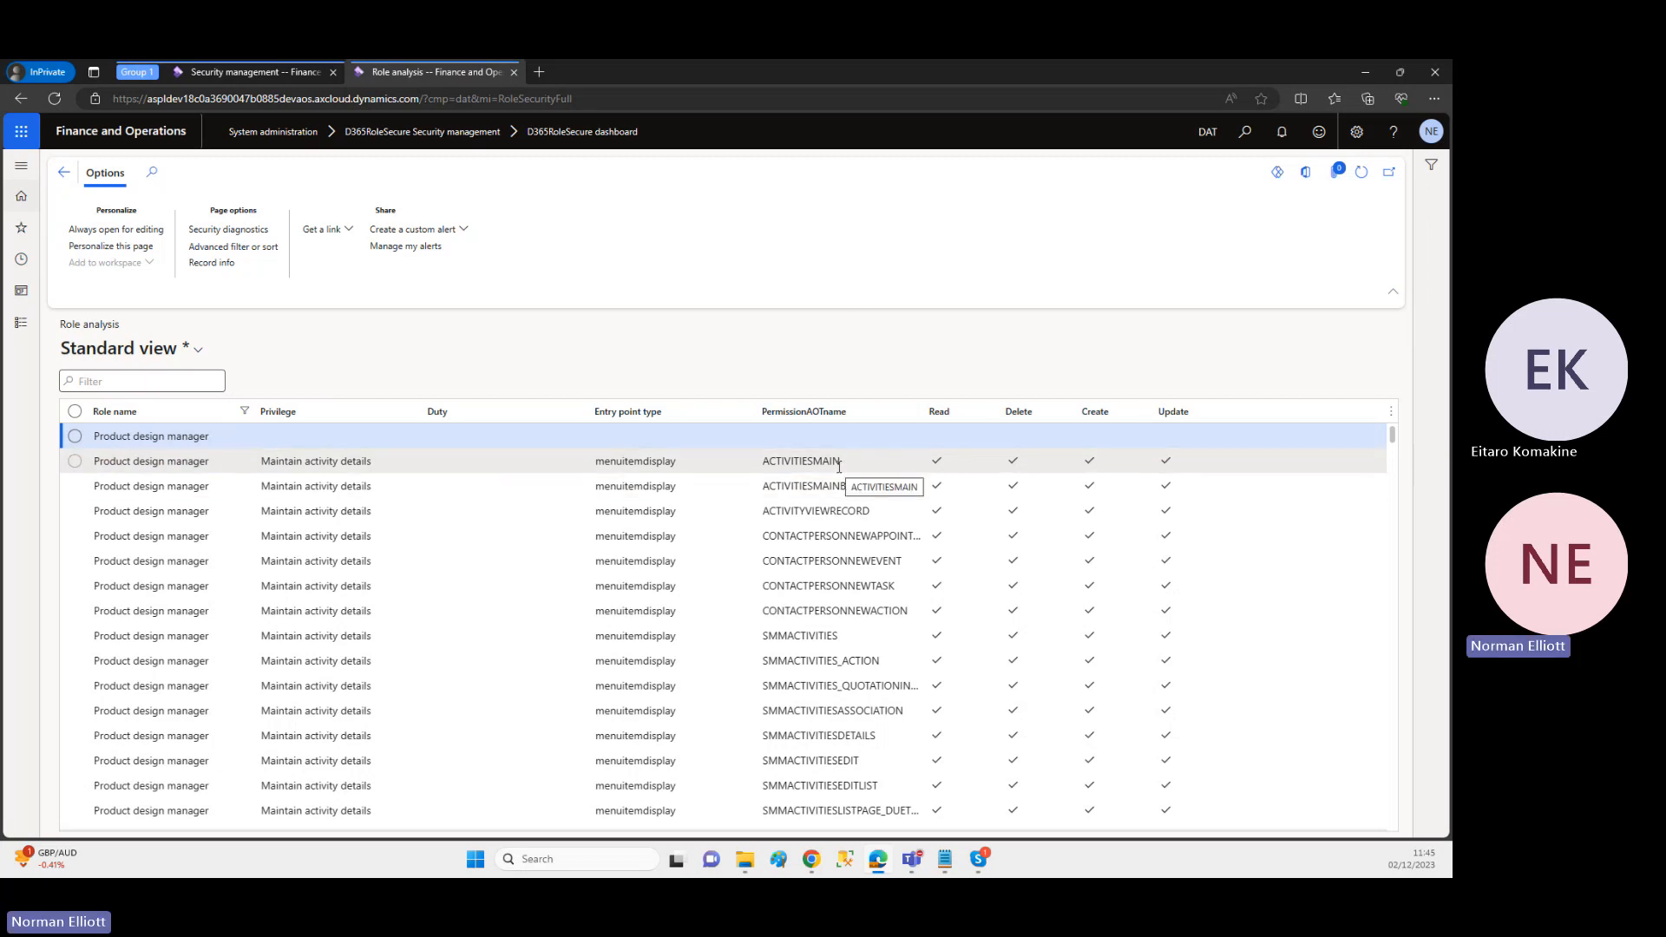
drag(838, 467, 762, 462)
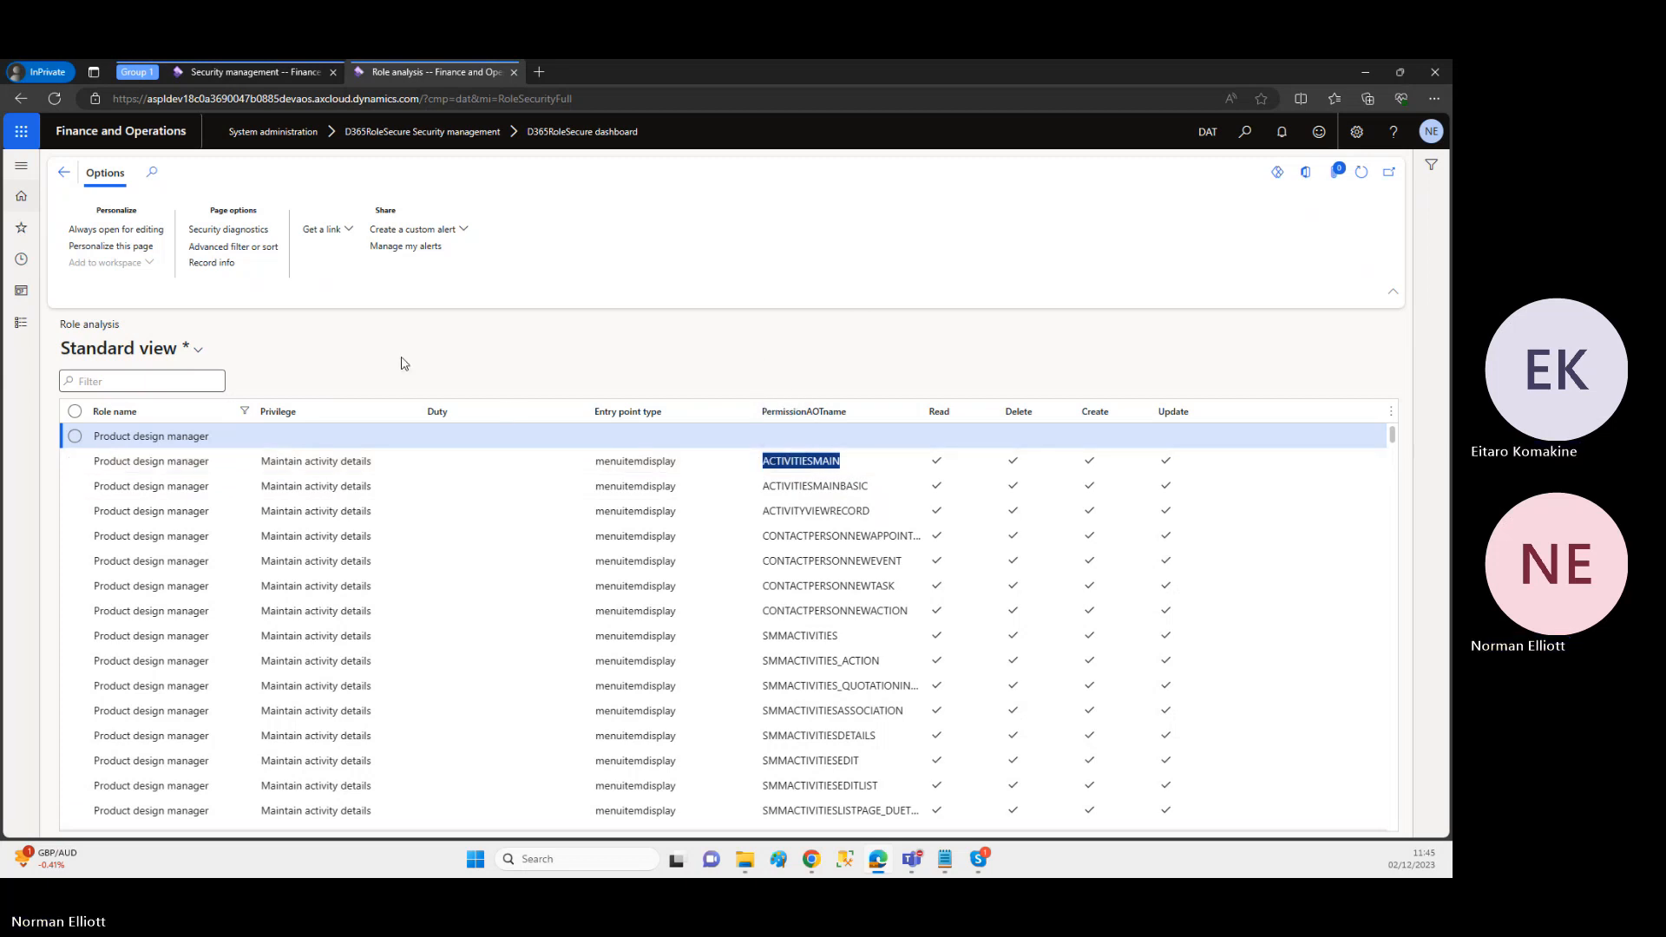
Step: Open Assign temporary access from the dashboard and add a new record for the fifth user in the user lookup
click(65, 173)
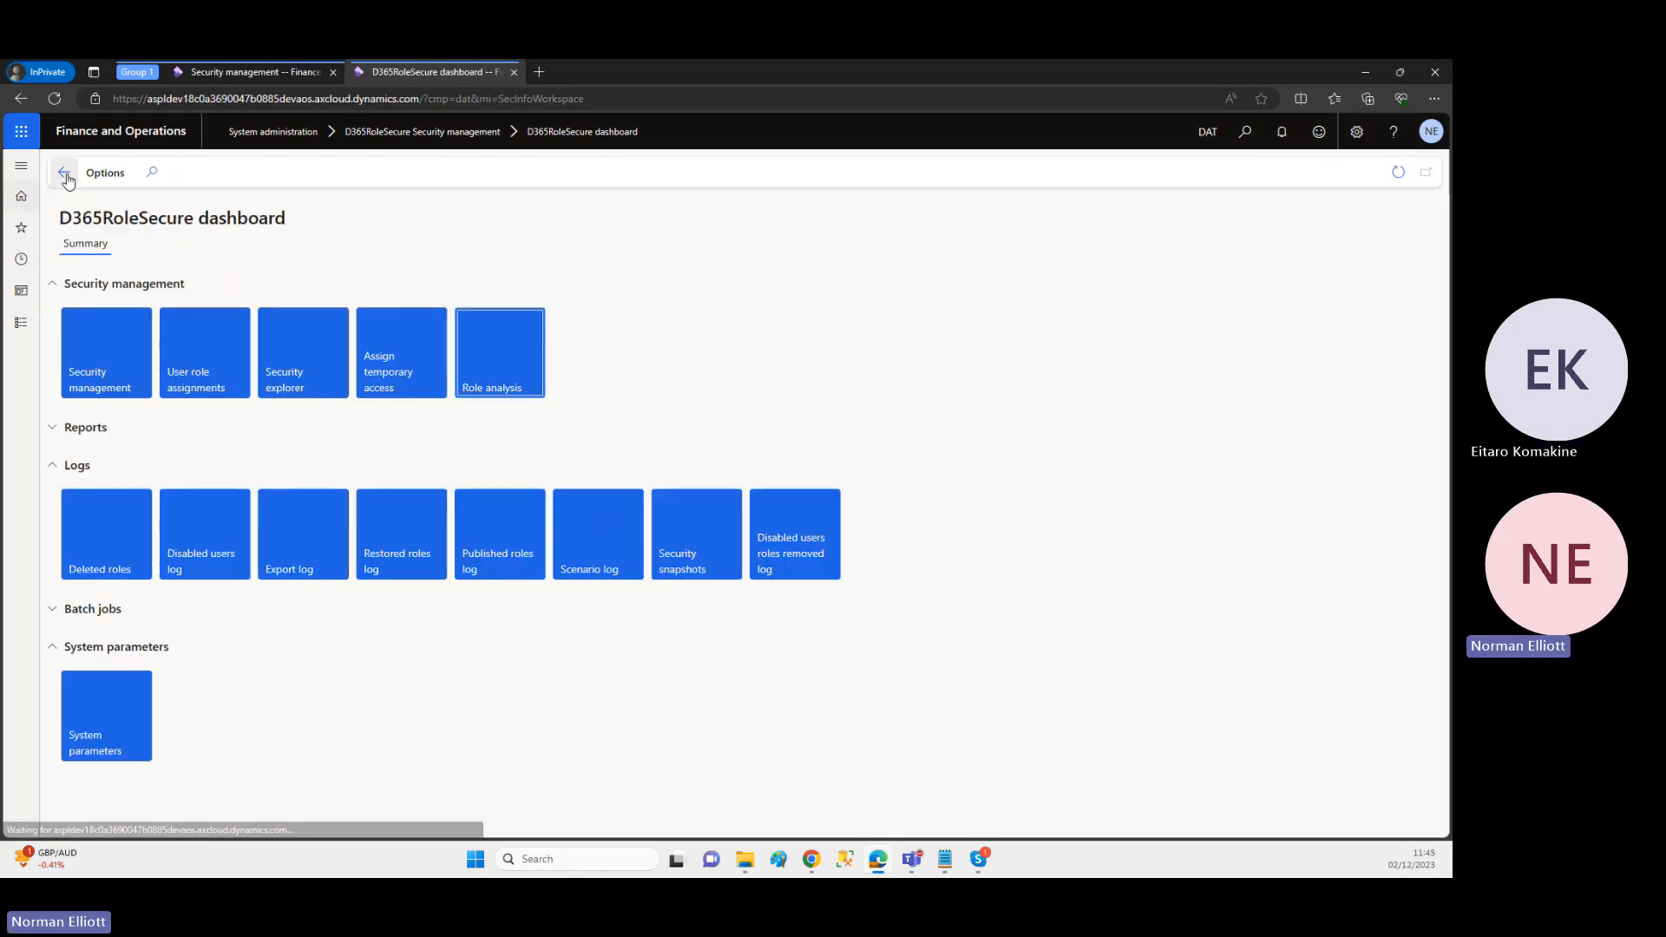
click(397, 376)
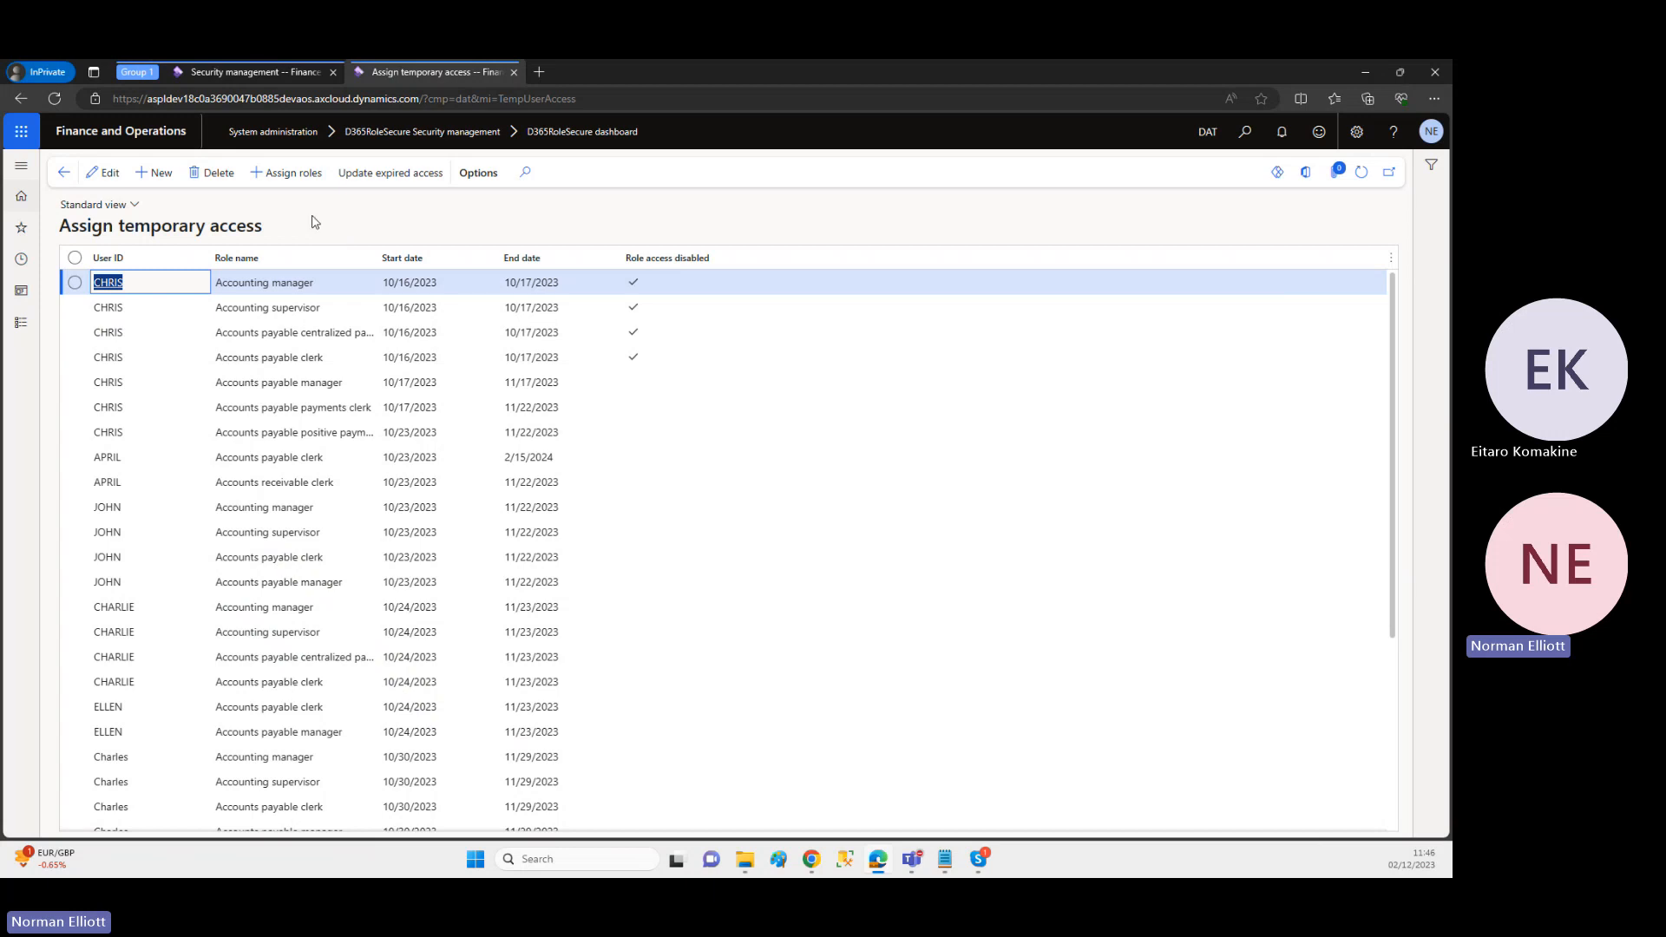
click(159, 176)
click(159, 175)
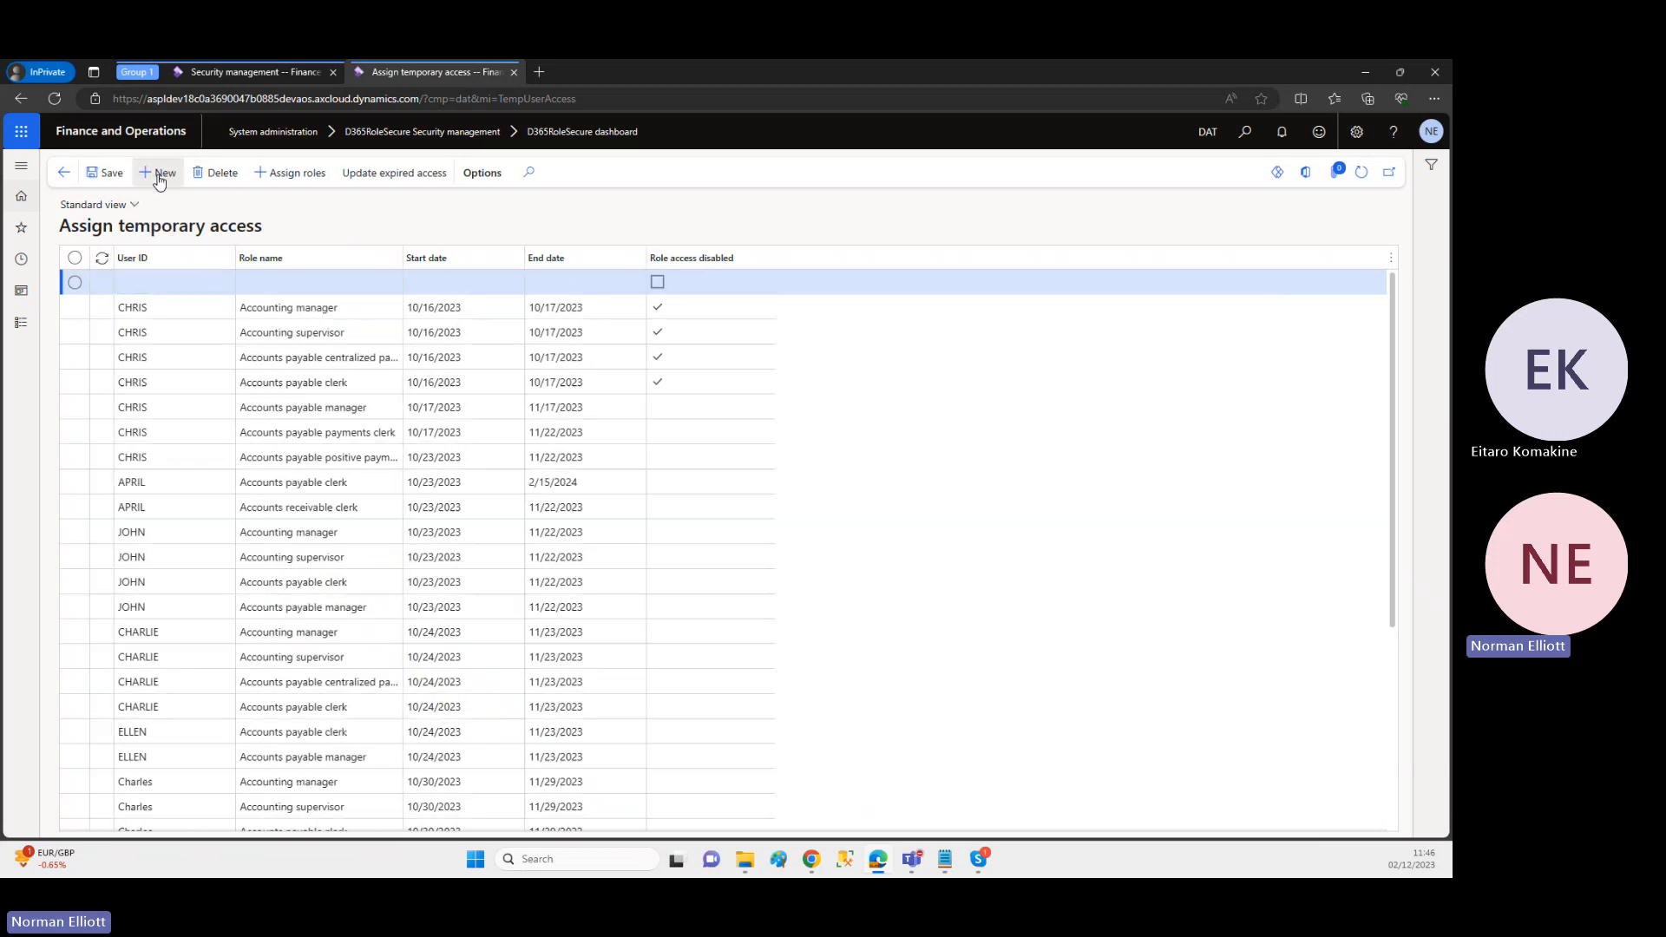
click(227, 285)
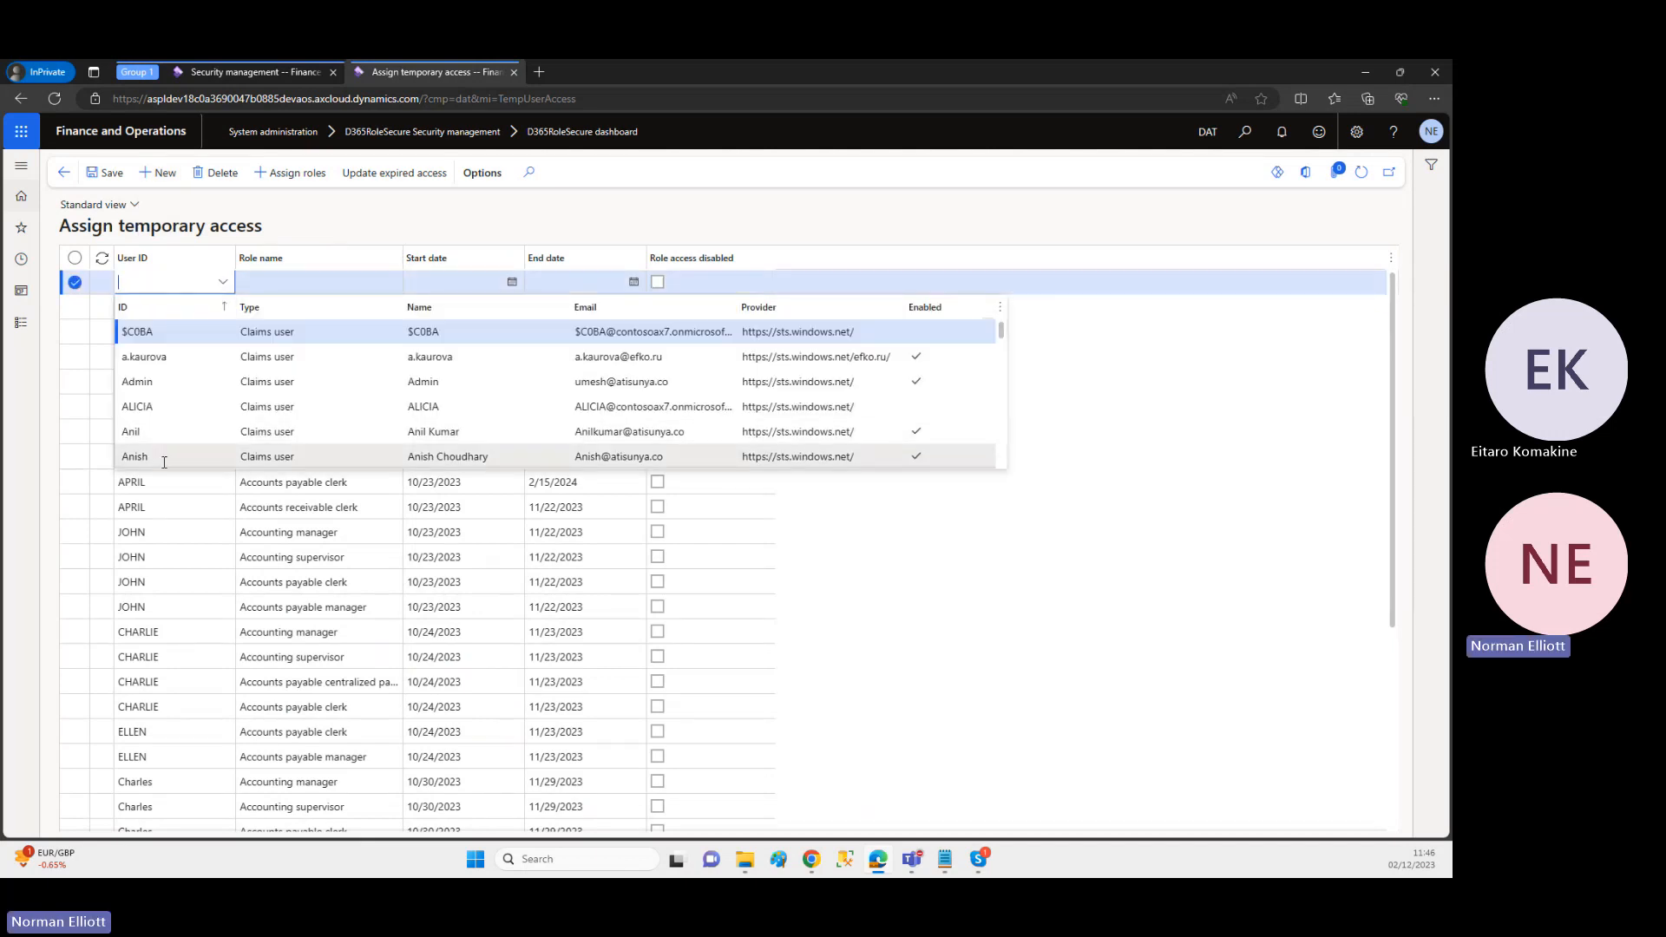
click(143, 432)
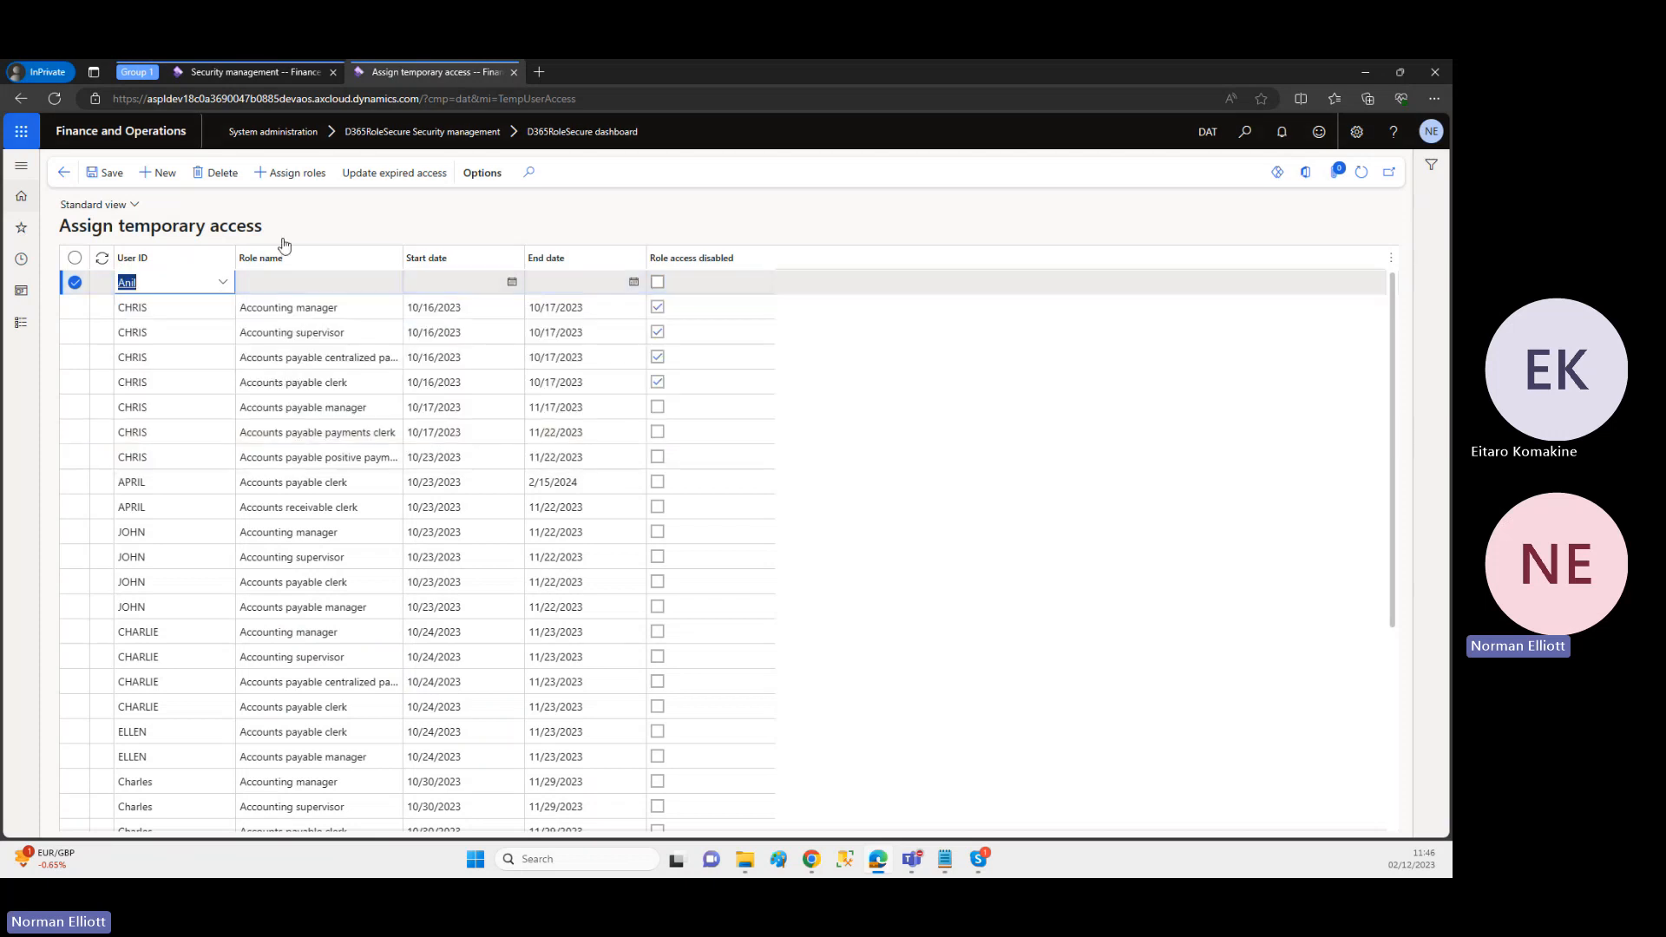
Step: Assign the NOE - Super 7 role to the new record's user by copying the settings of the signed-in user
click(300, 178)
click(300, 178)
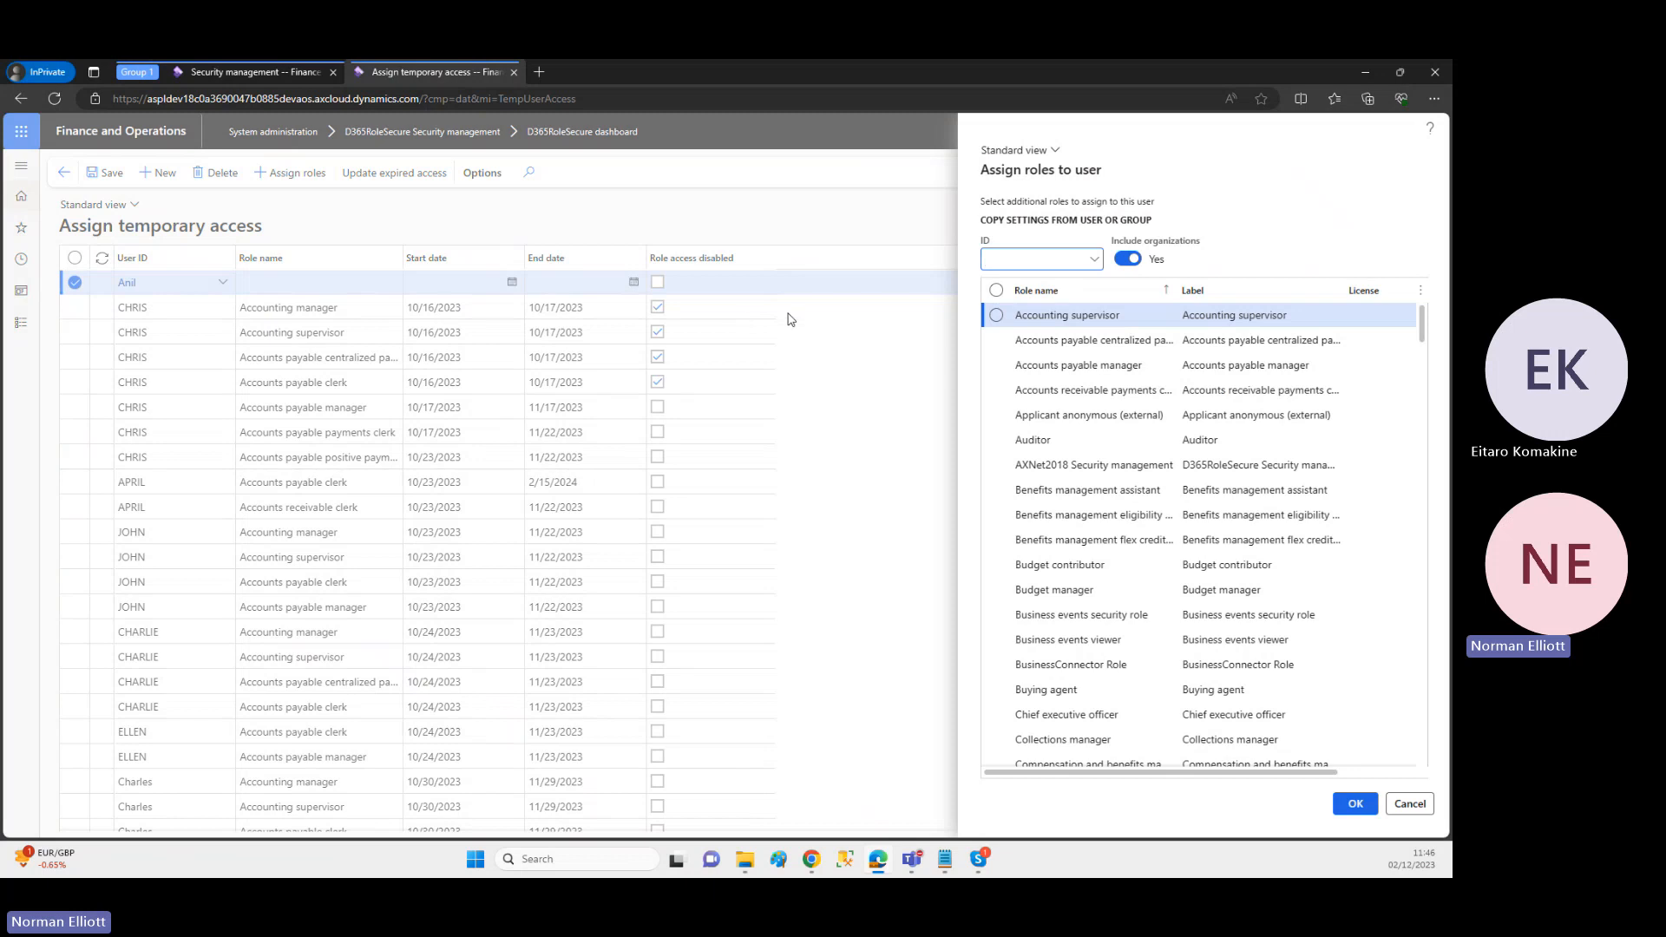
click(1095, 261)
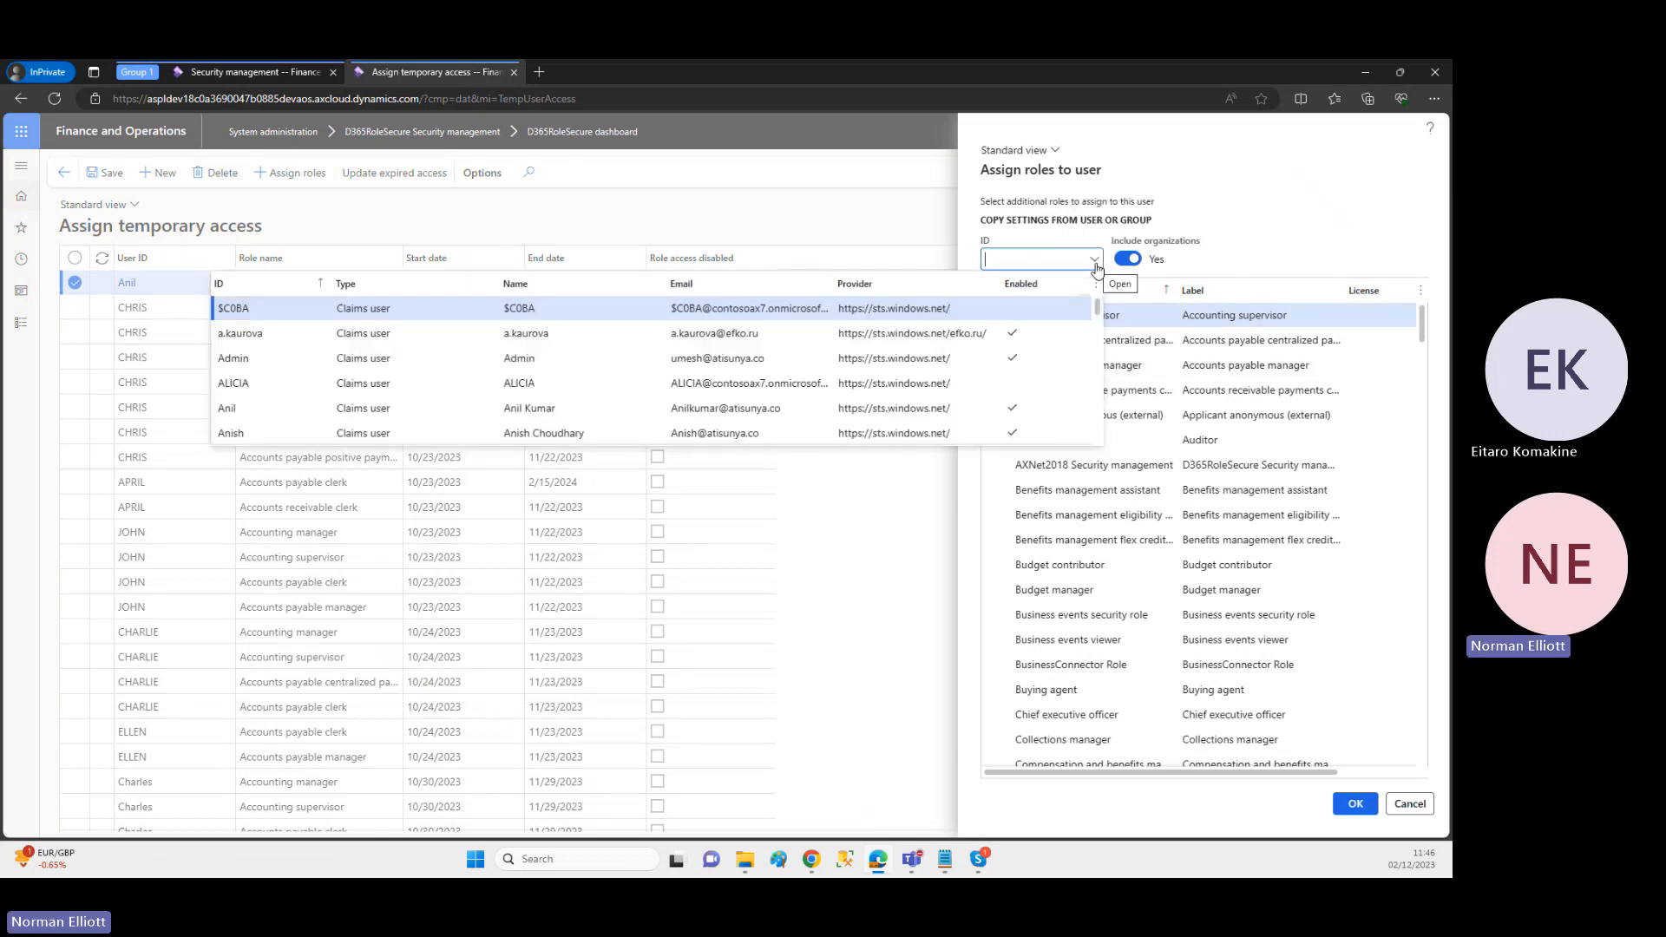
click(1054, 264)
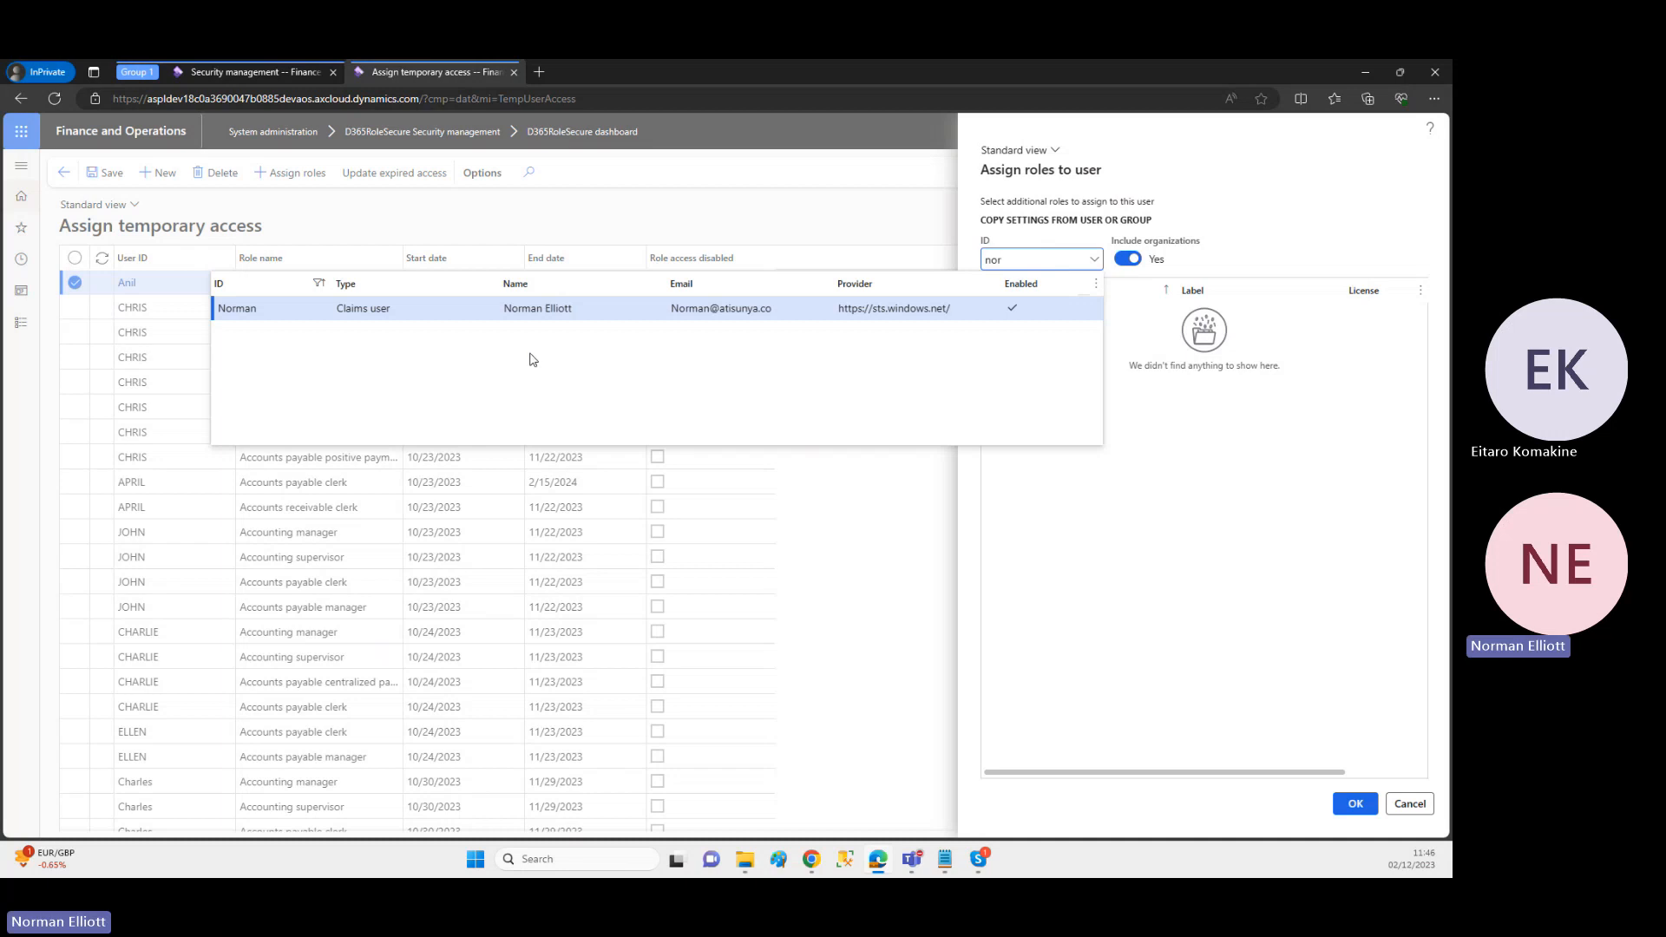
click(331, 307)
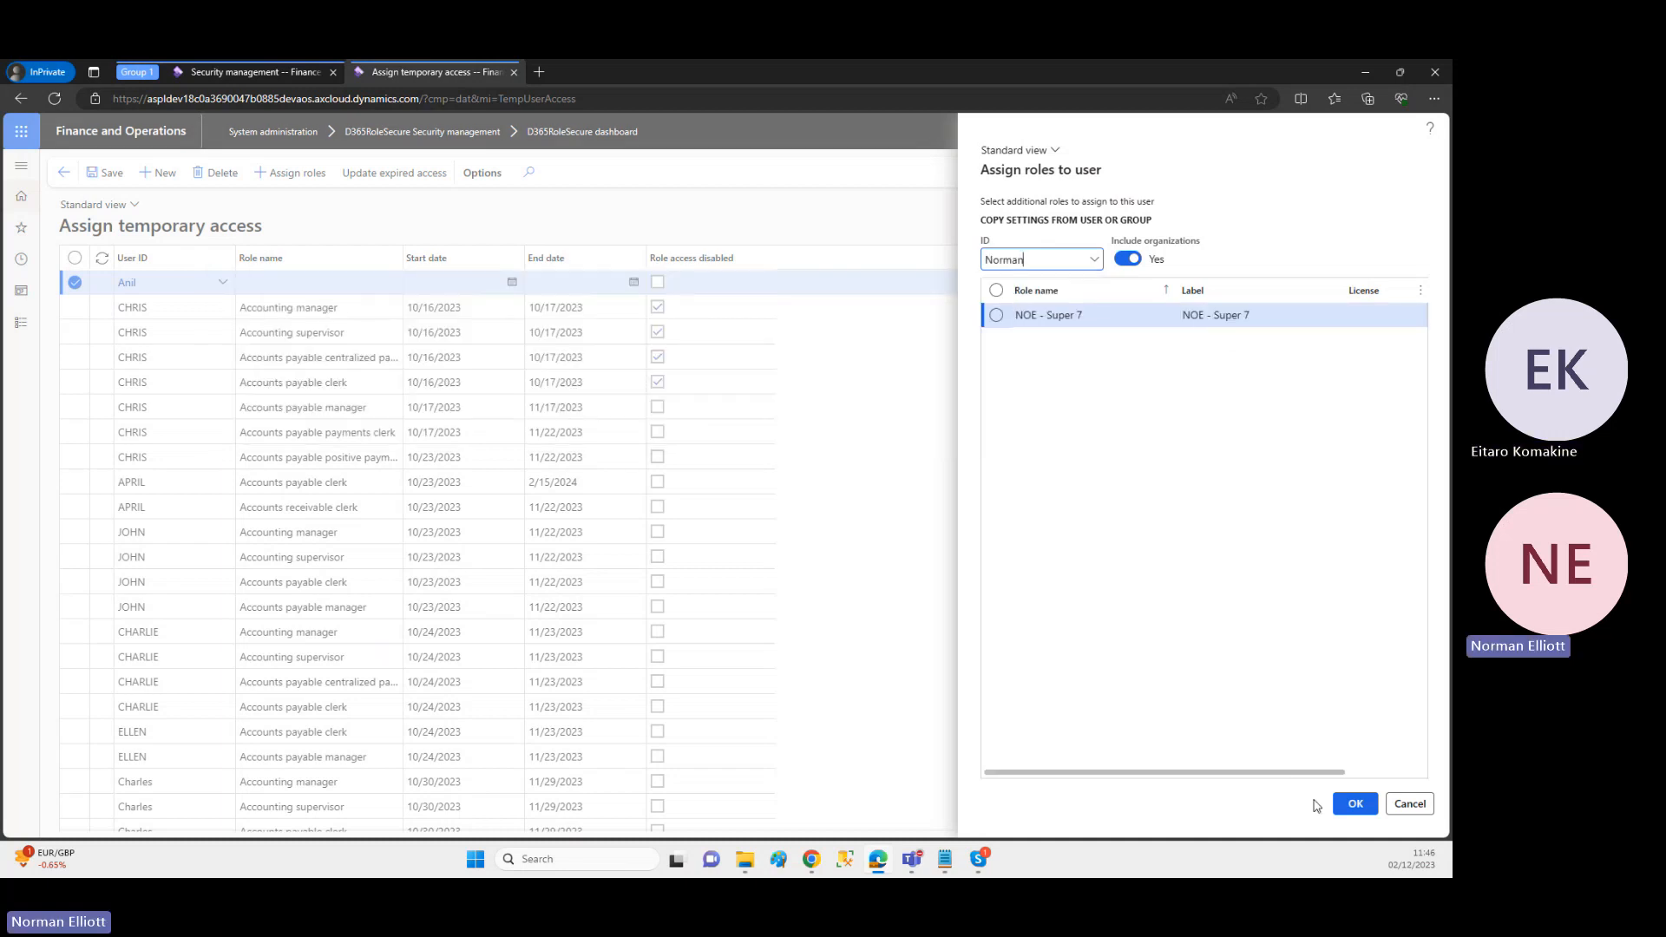
click(1354, 806)
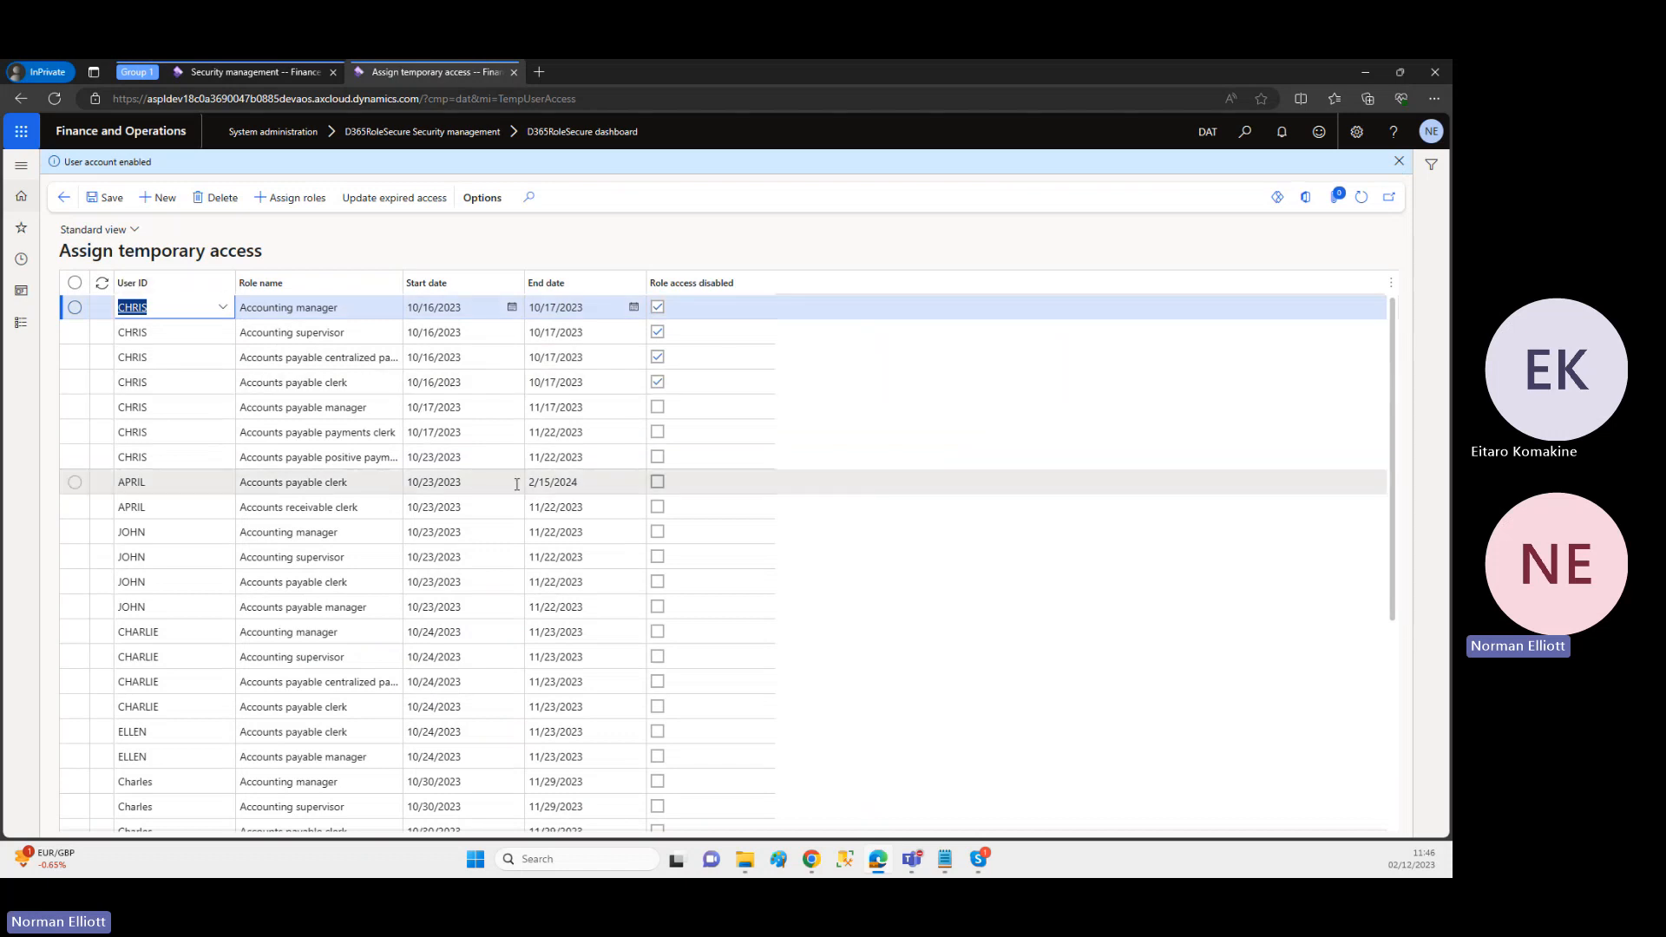
Step: Highlight the role name in the last temporary access row and display the Batch jobs section of the dashboard
drag(1395, 598, 1399, 859)
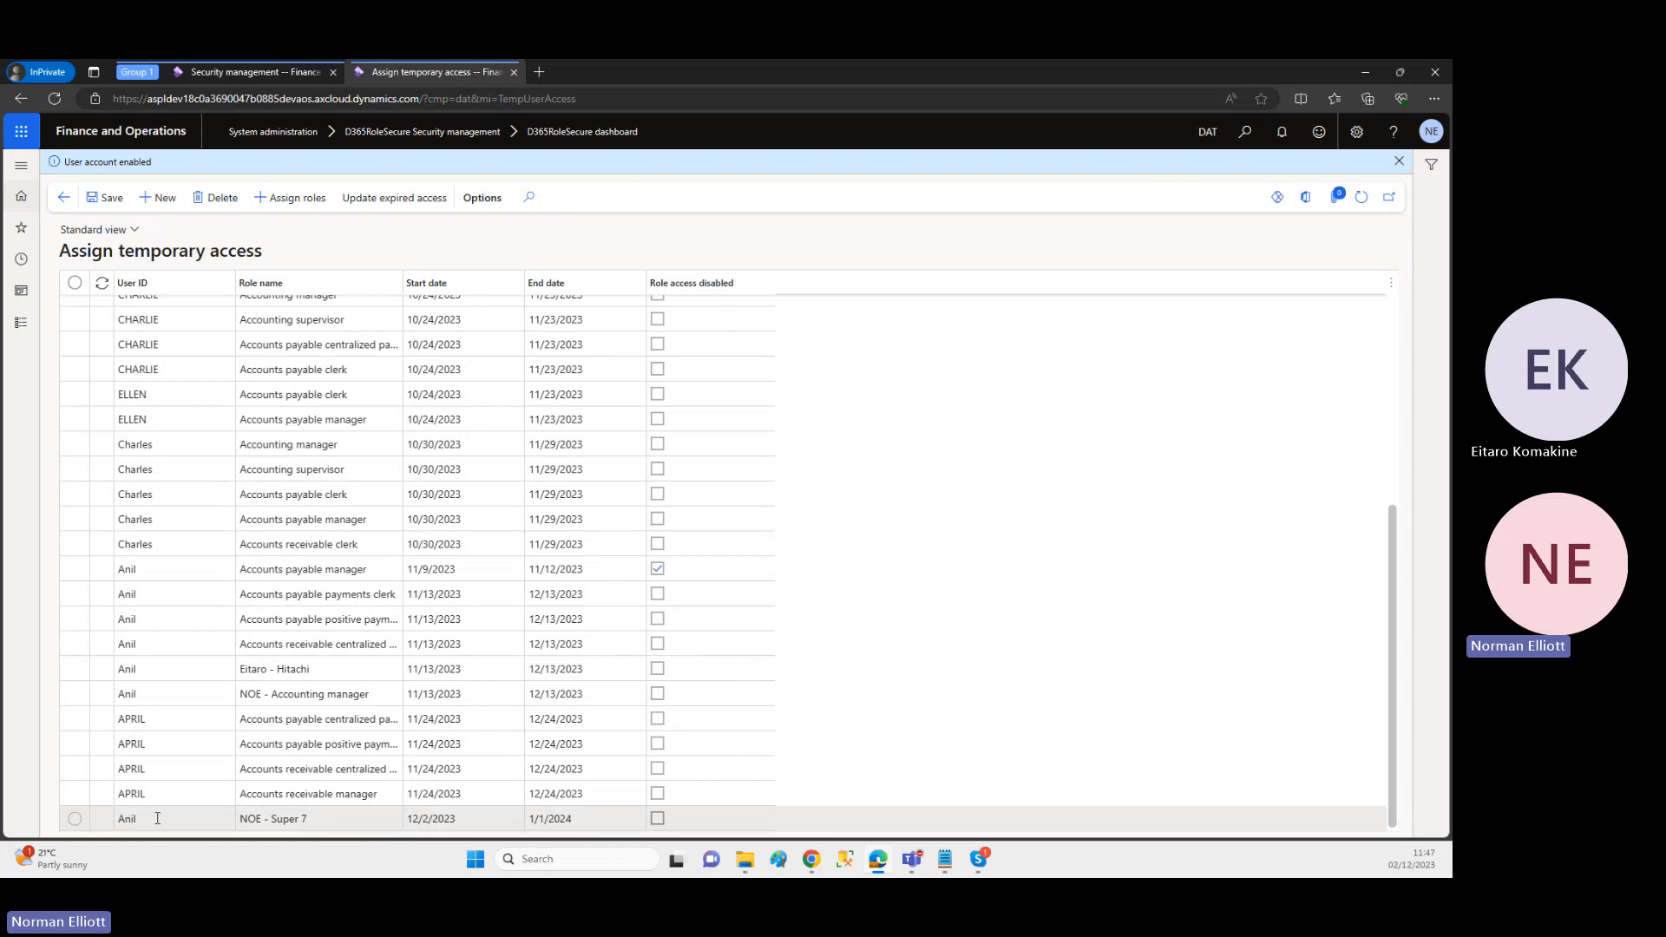
drag(324, 818, 237, 819)
click(65, 198)
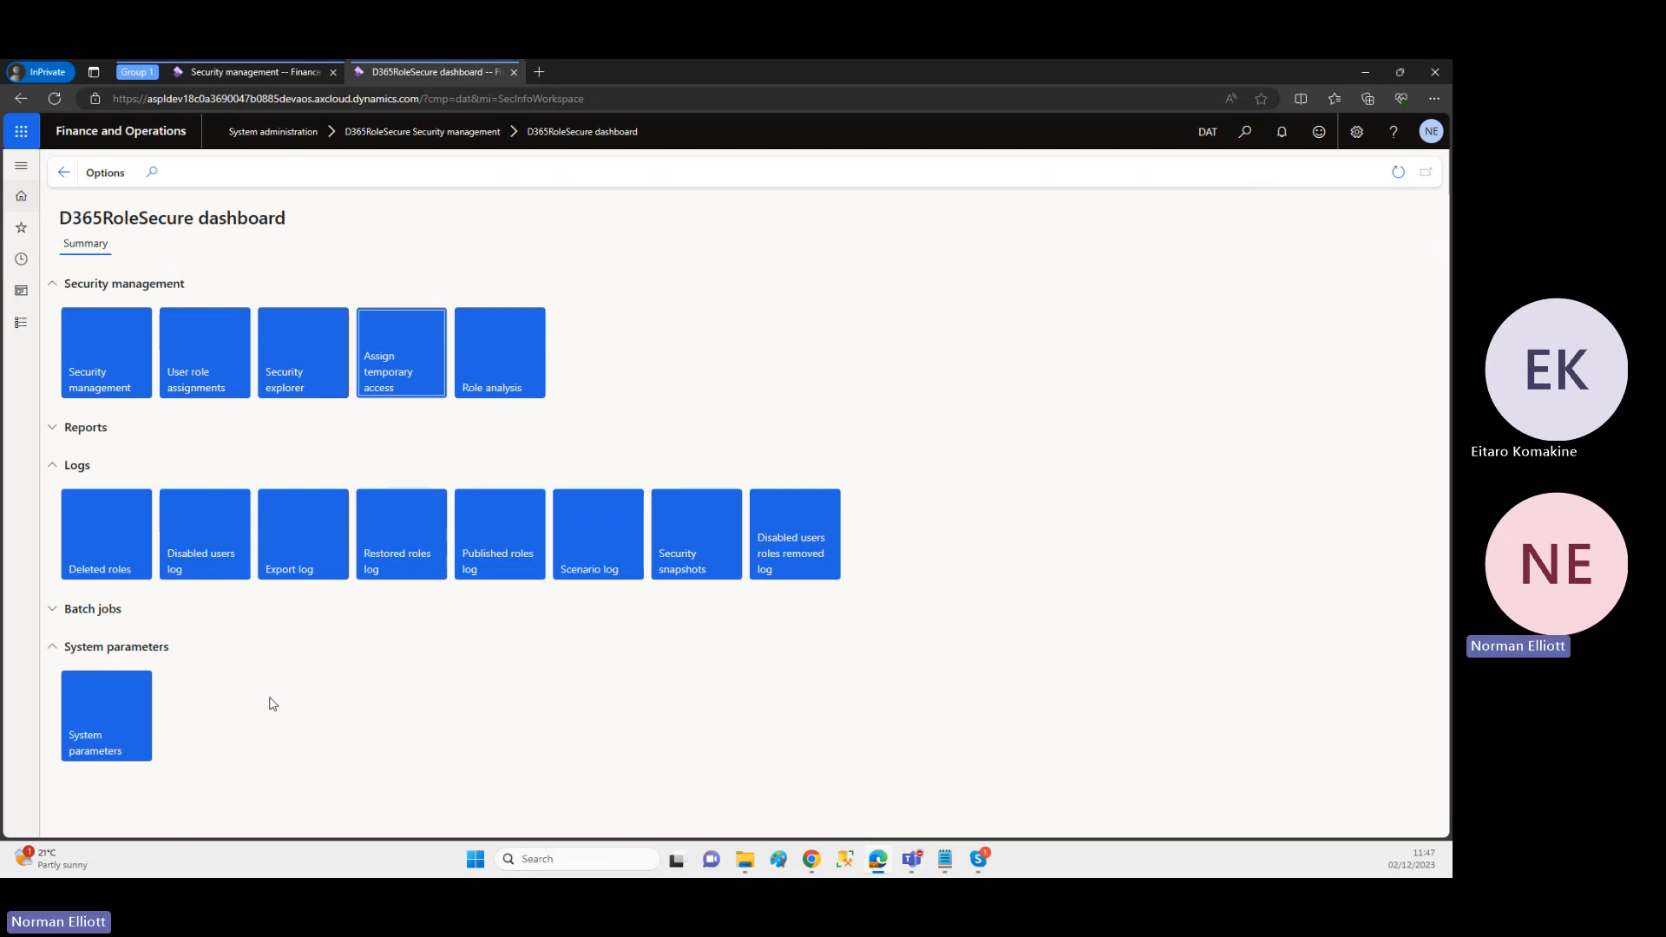
click(55, 615)
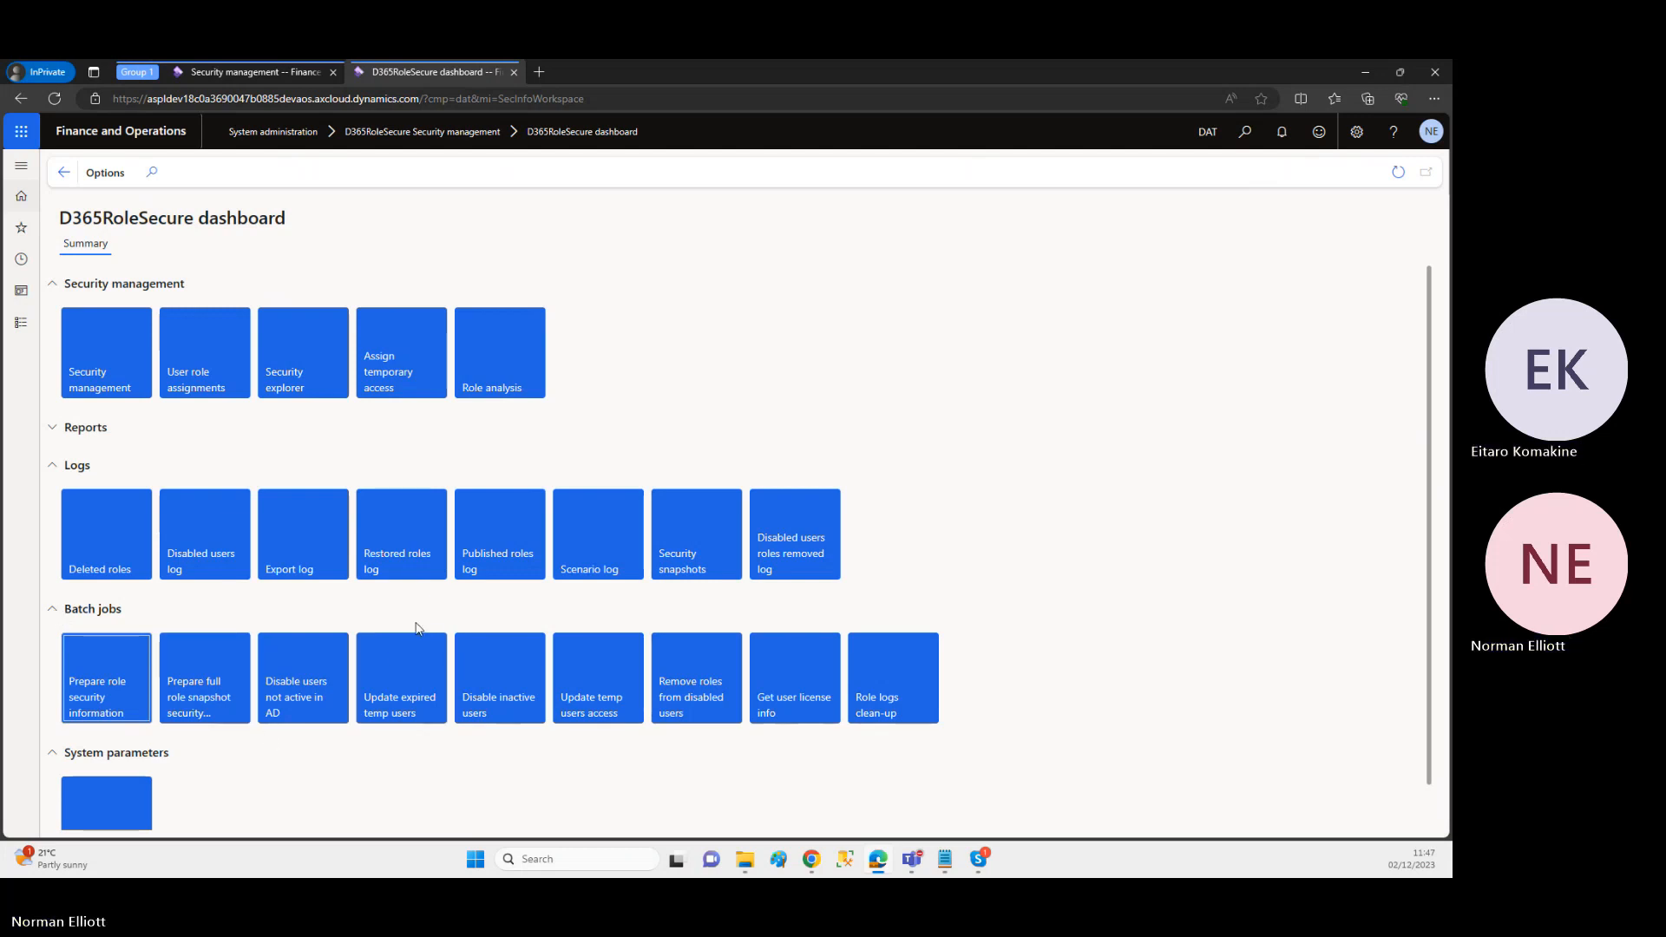
Step: Create and start a task recording named "NOE Demo 02 12 2023"
click(1353, 137)
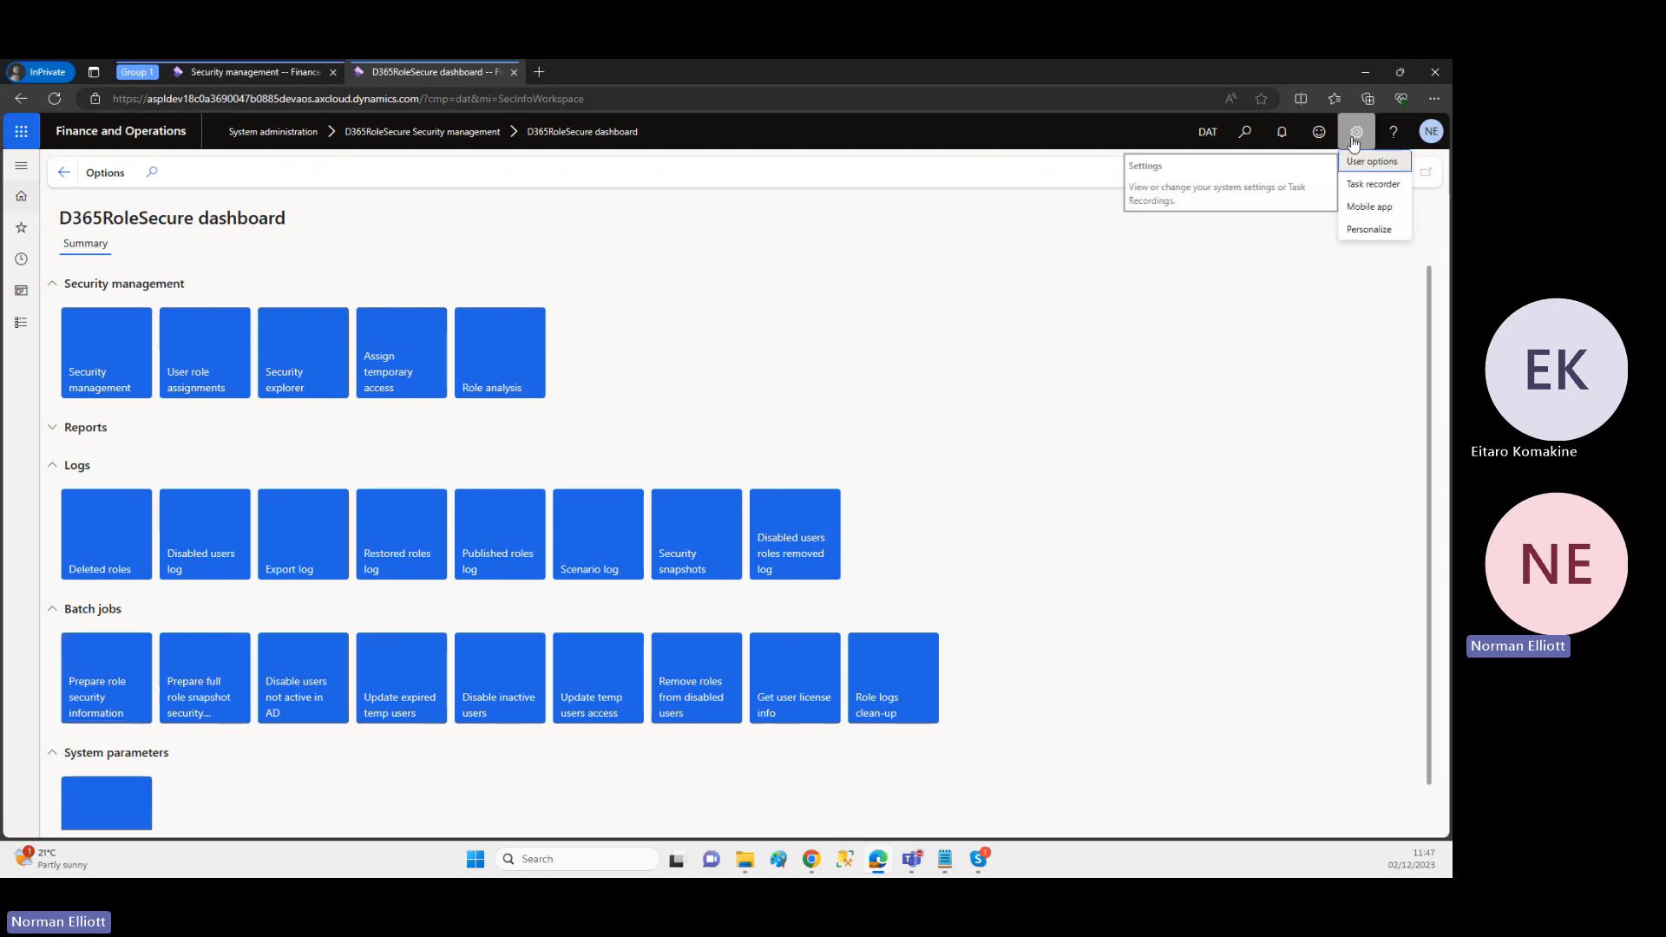
click(1356, 185)
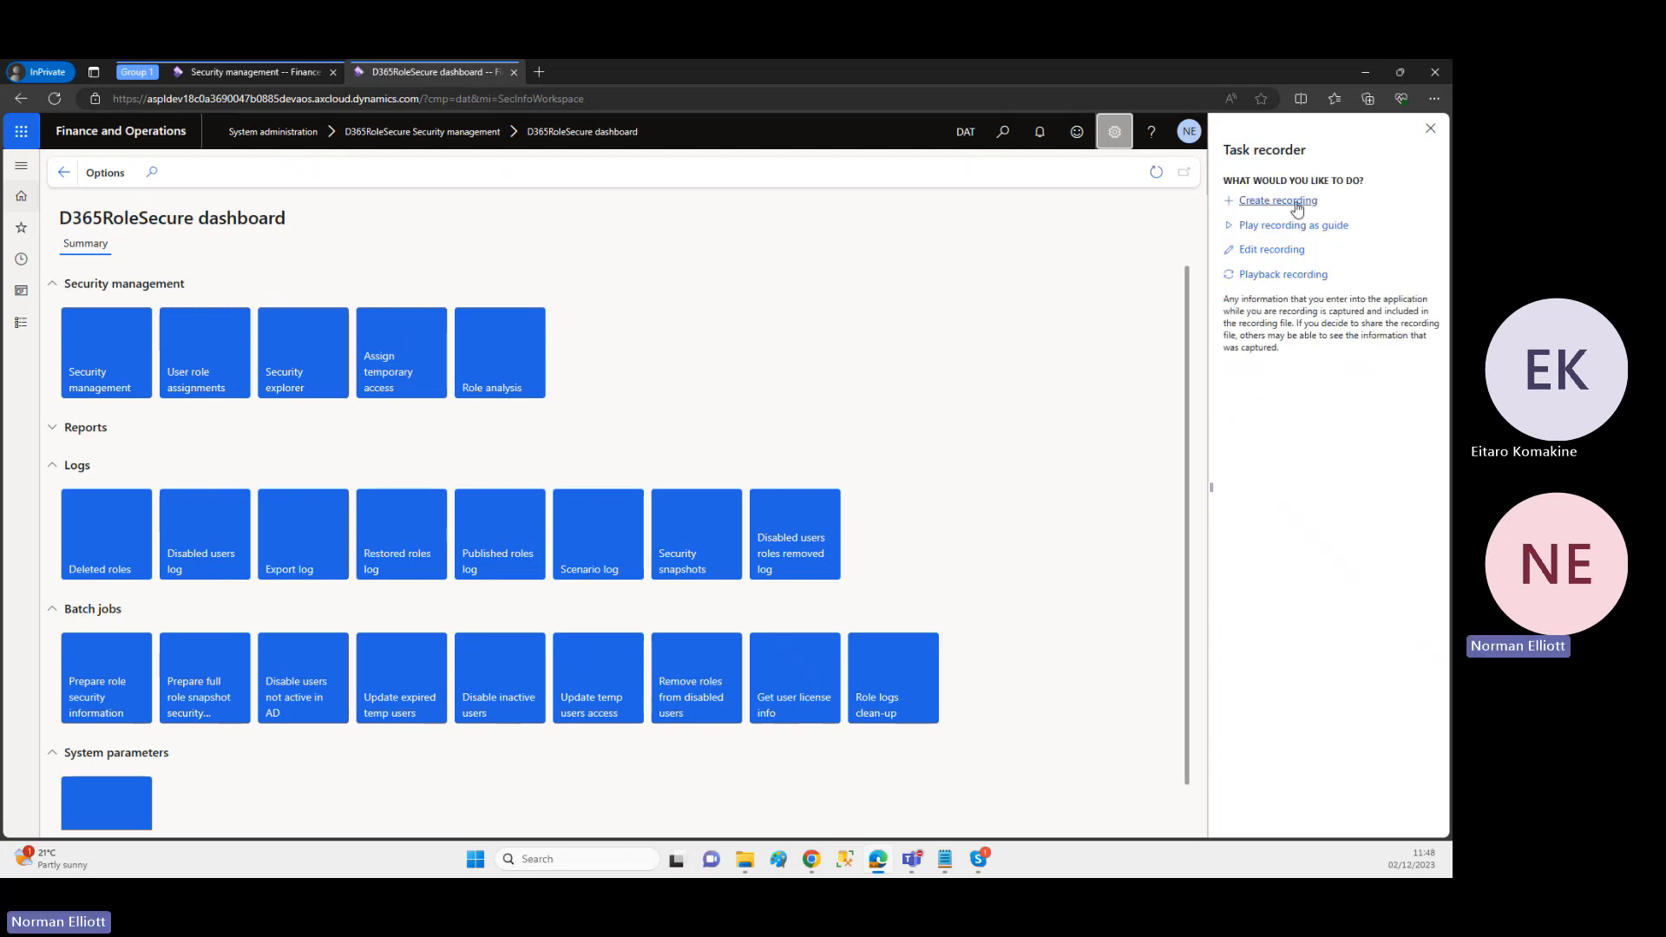
click(1282, 203)
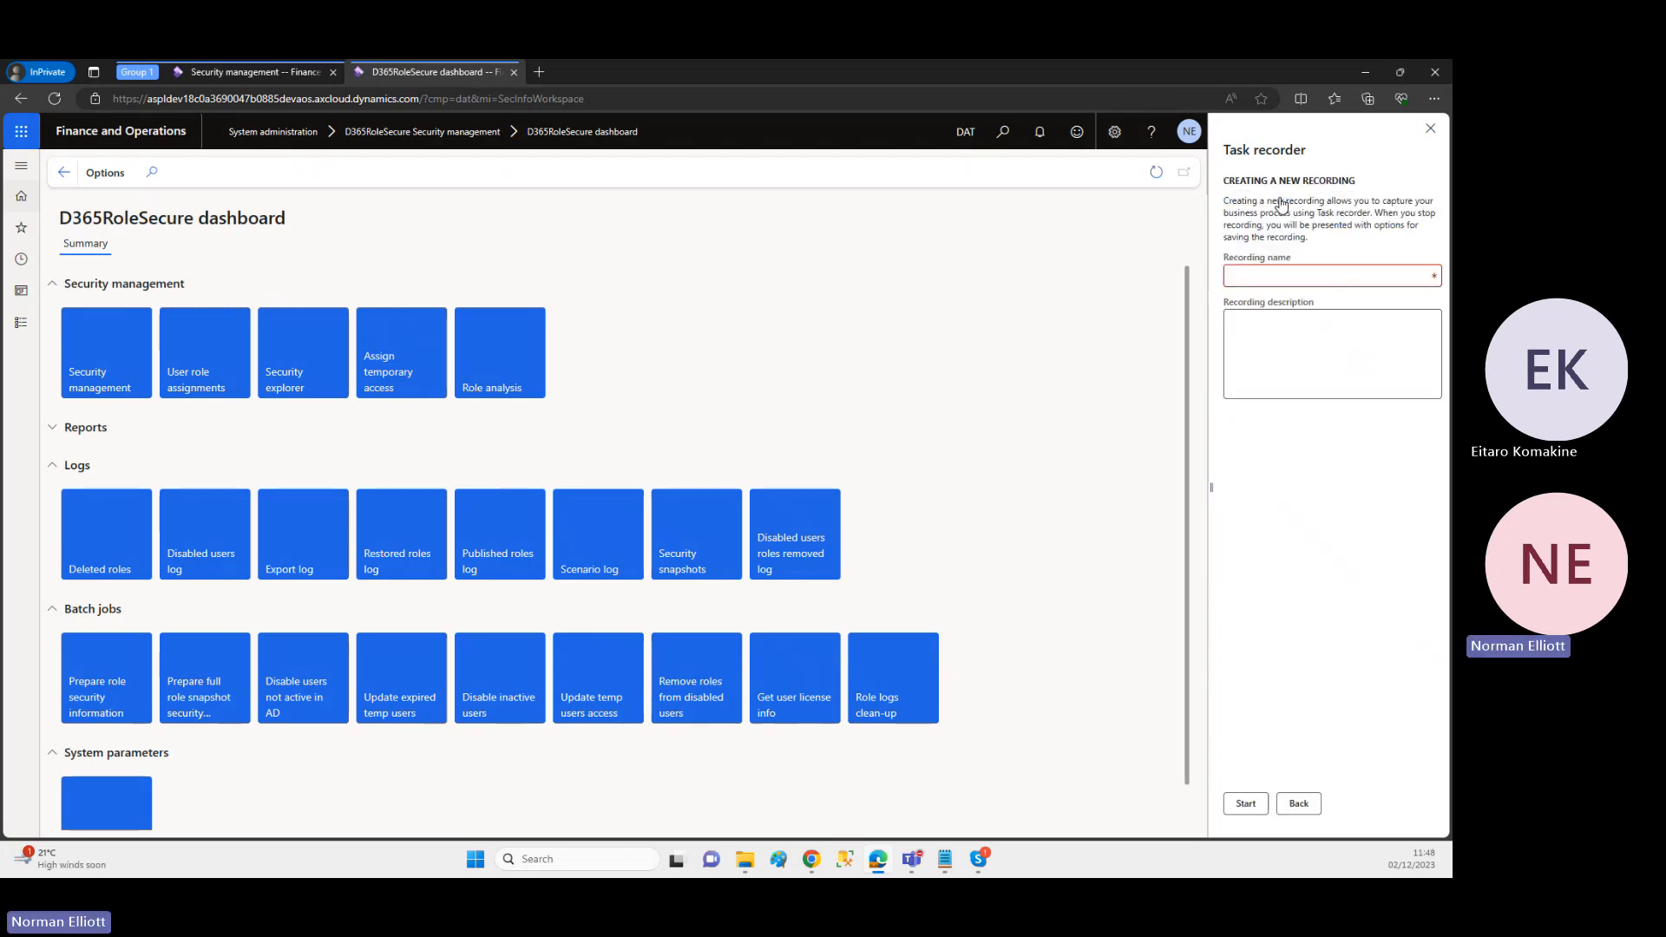
click(1263, 276)
text(NOE D)
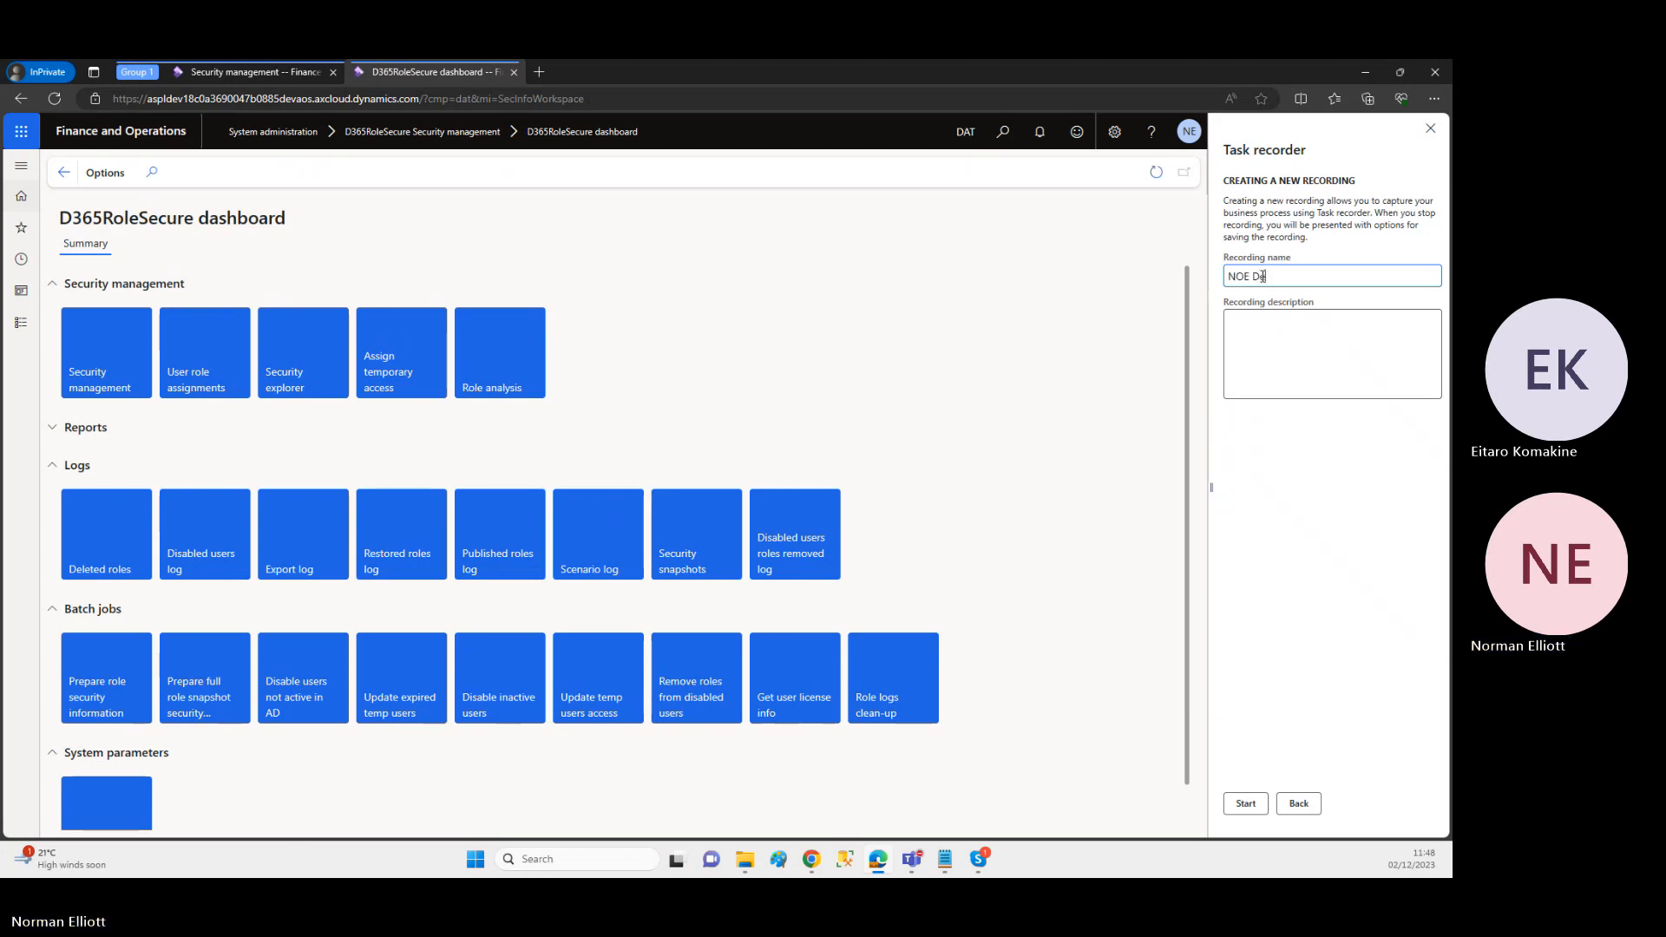
text(emo)
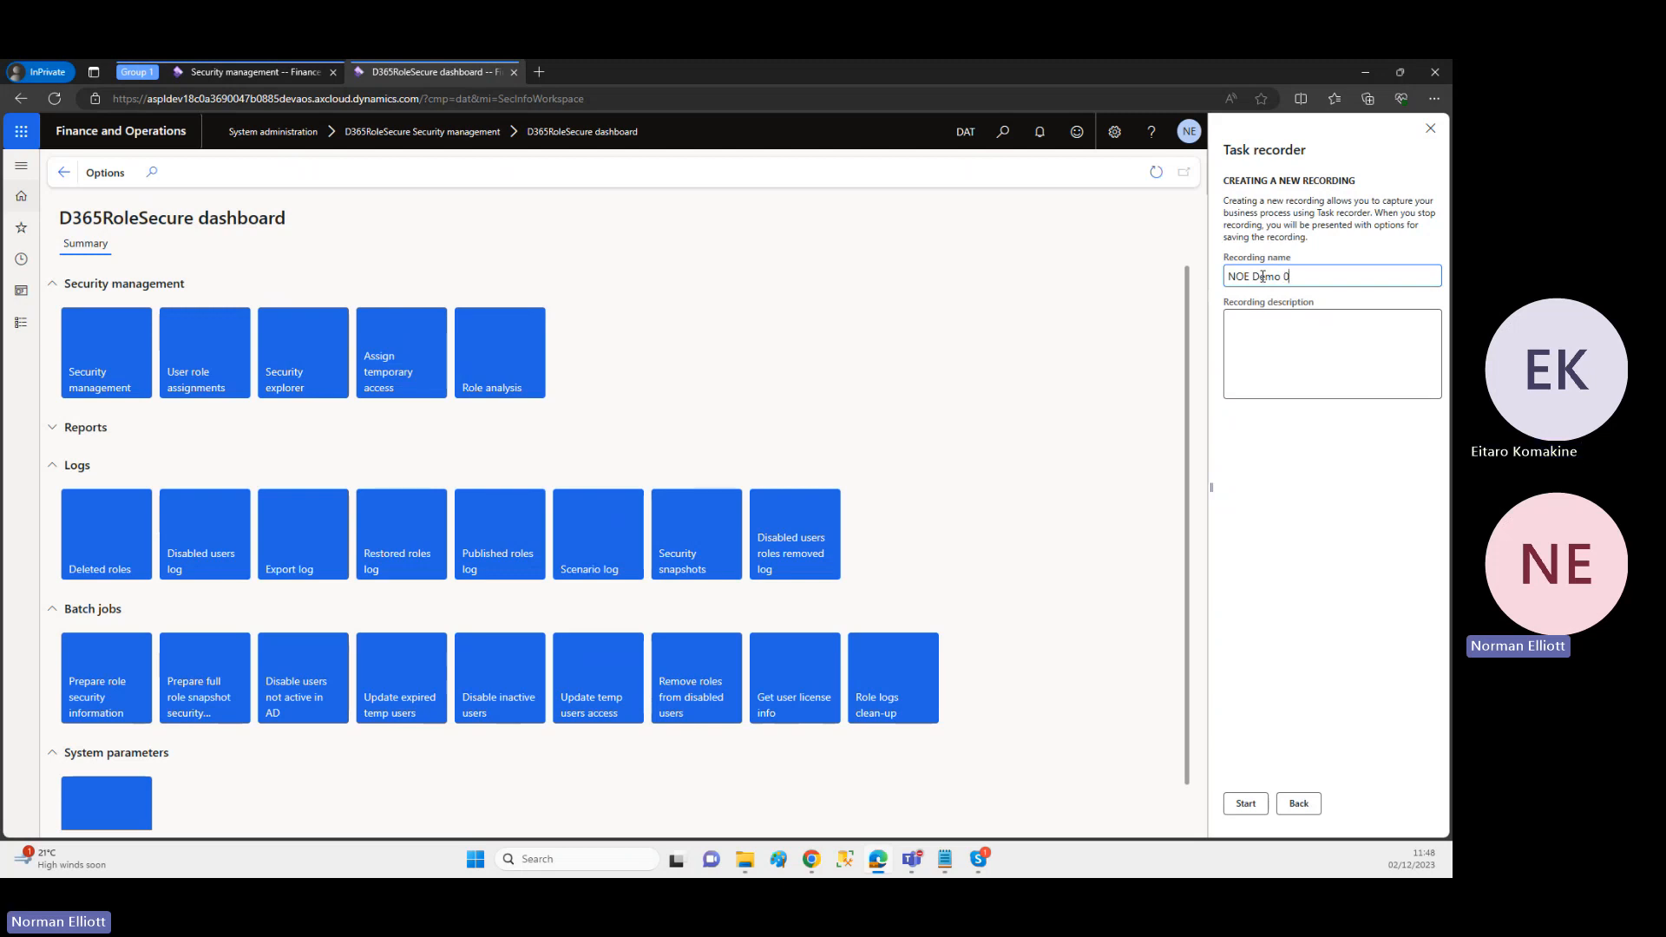
text(02 12 2023)
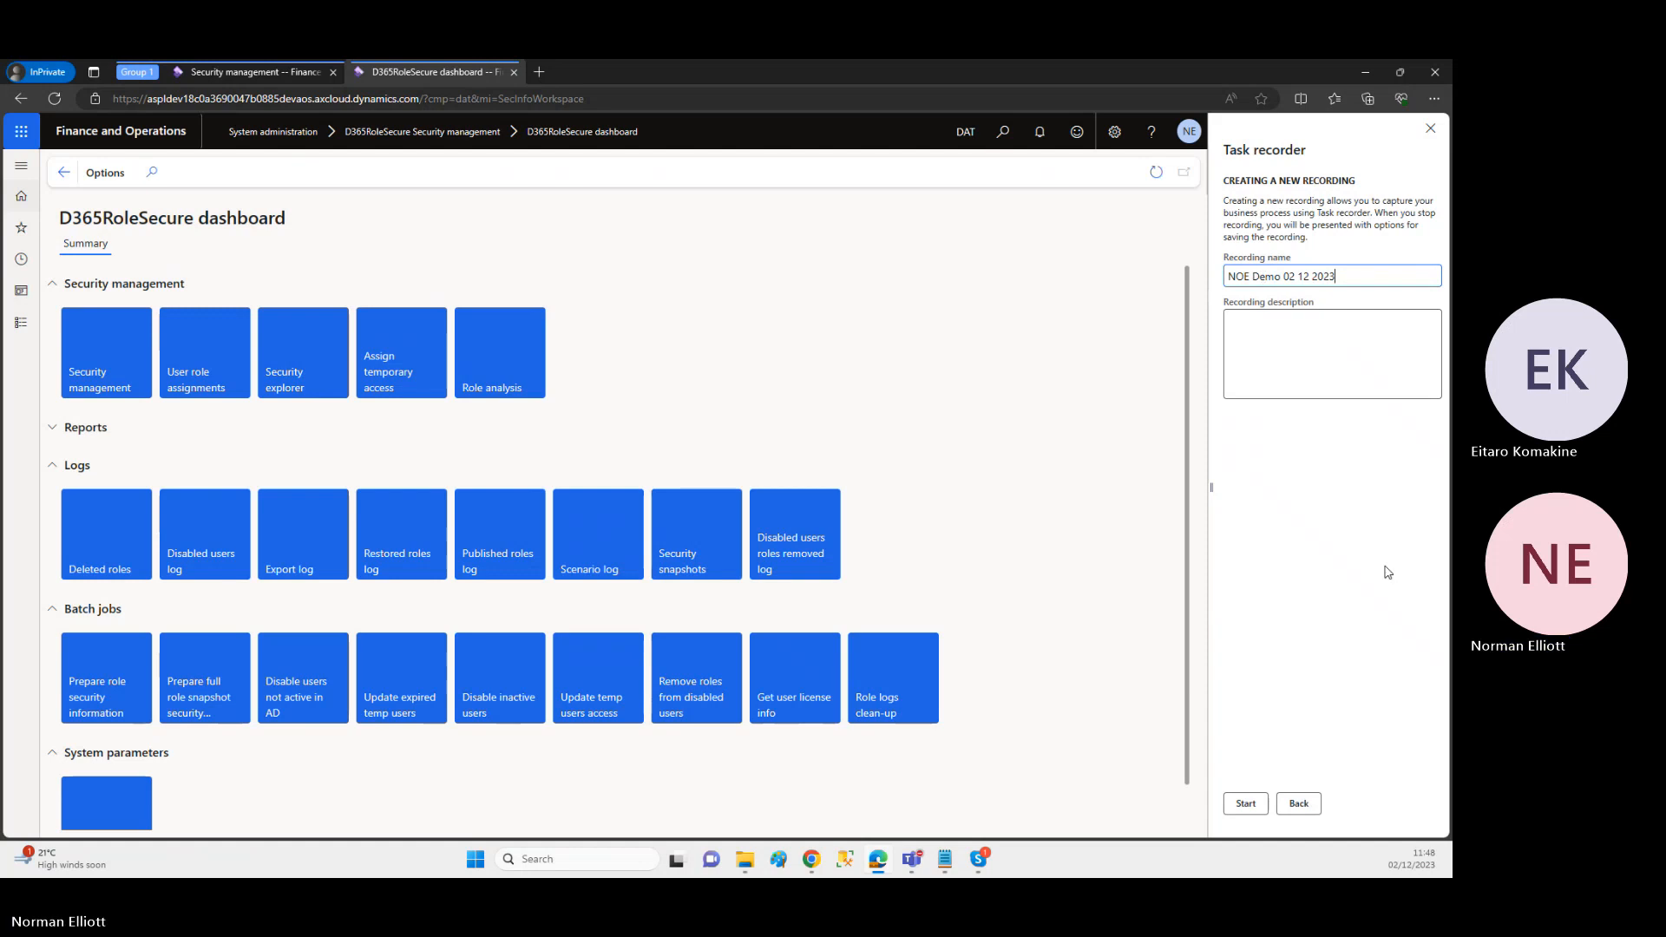
click(1246, 804)
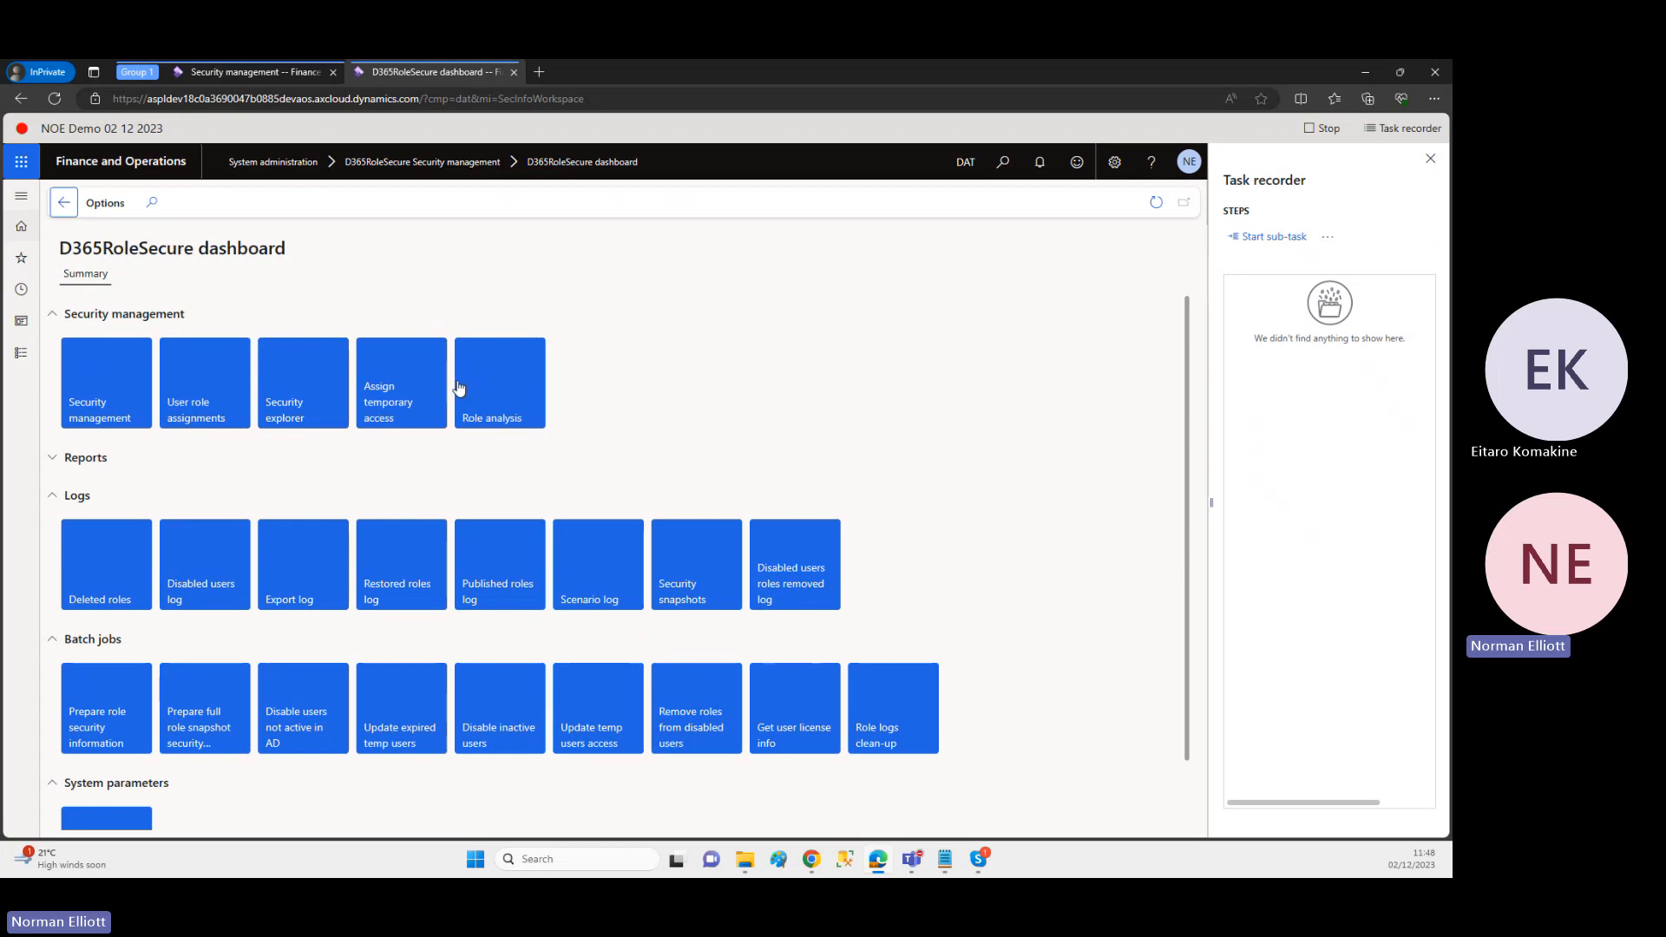
Step: Open Security management, show the custom roles and export the Accountant role while the task recording runs
click(110, 406)
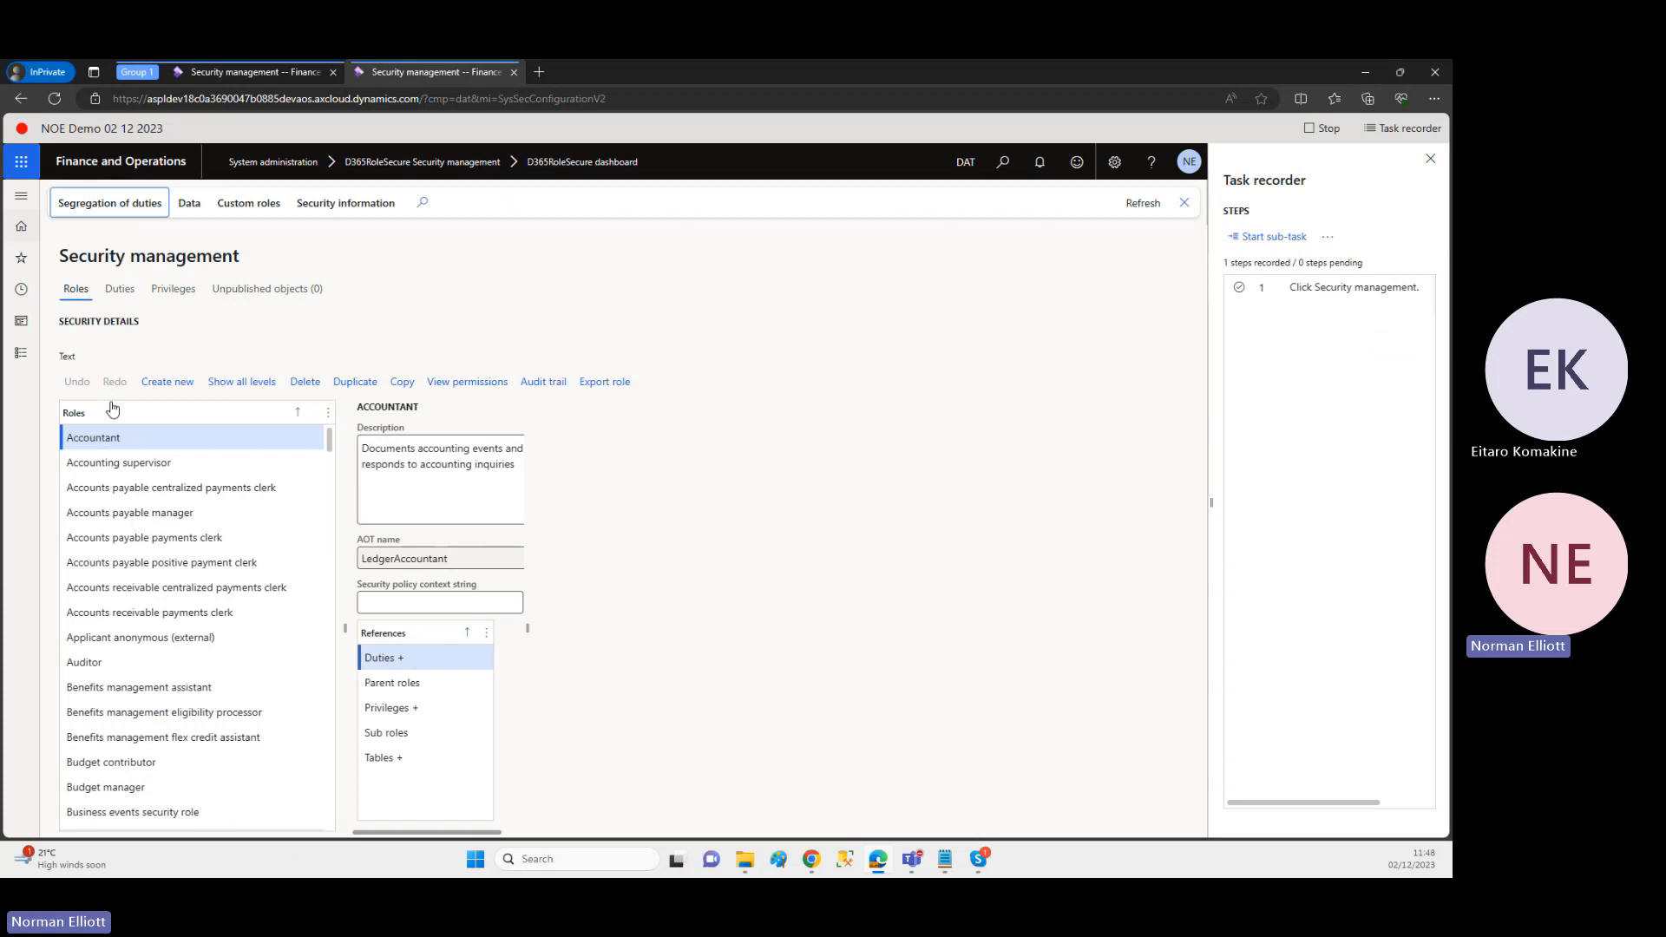
click(240, 205)
click(99, 254)
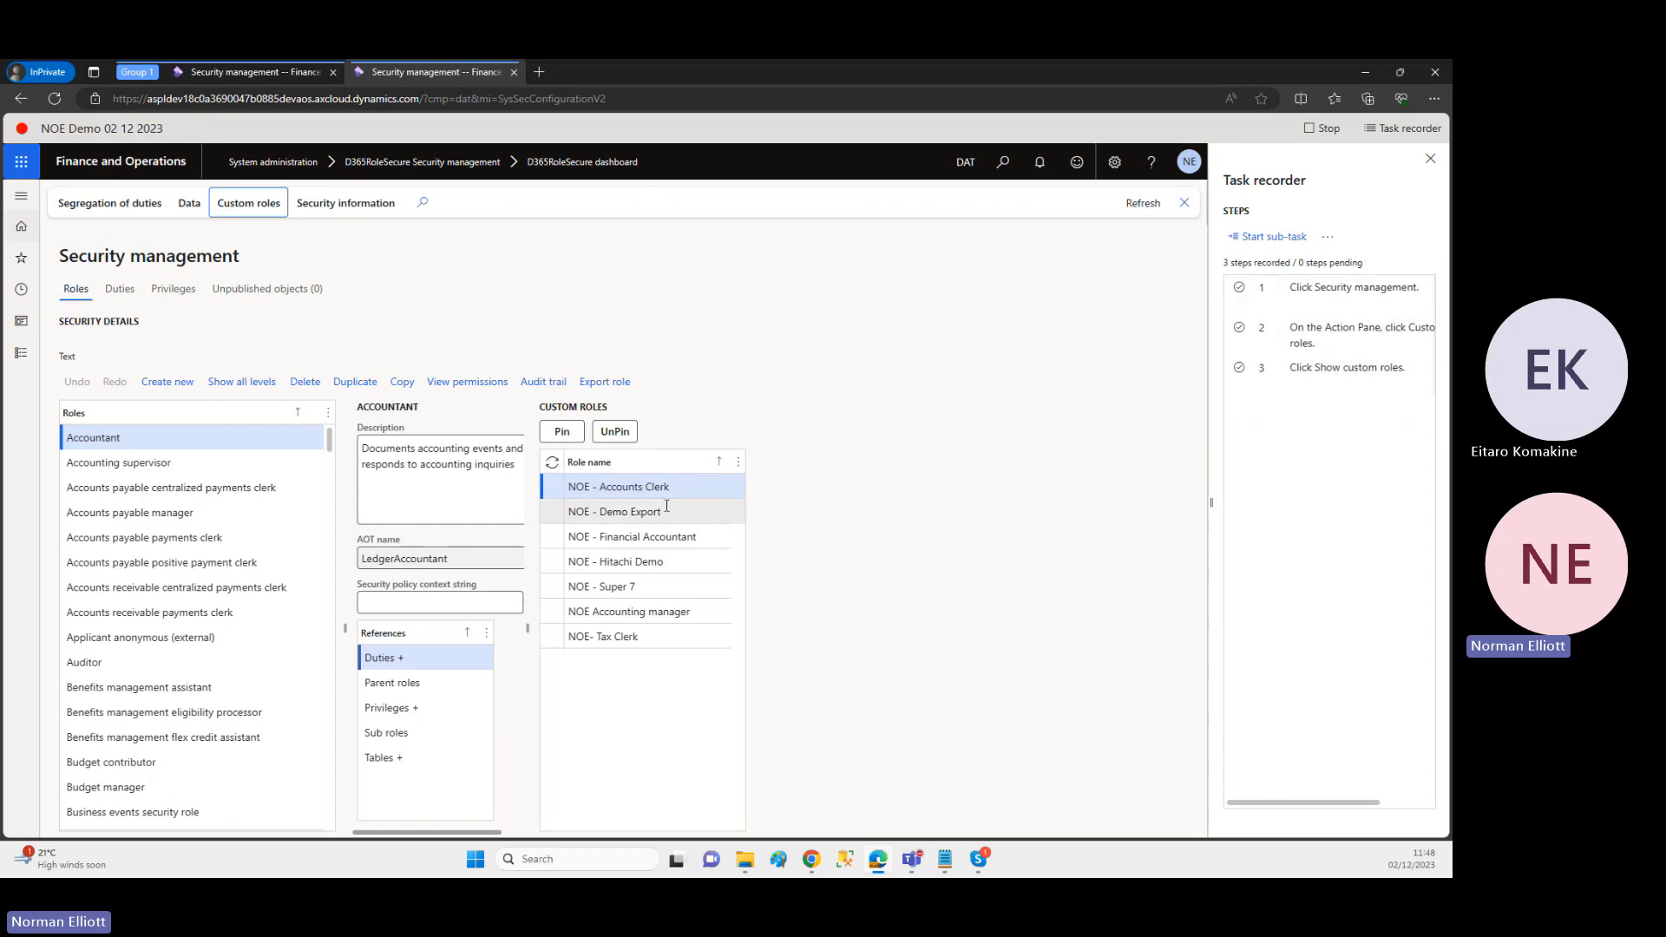
click(604, 384)
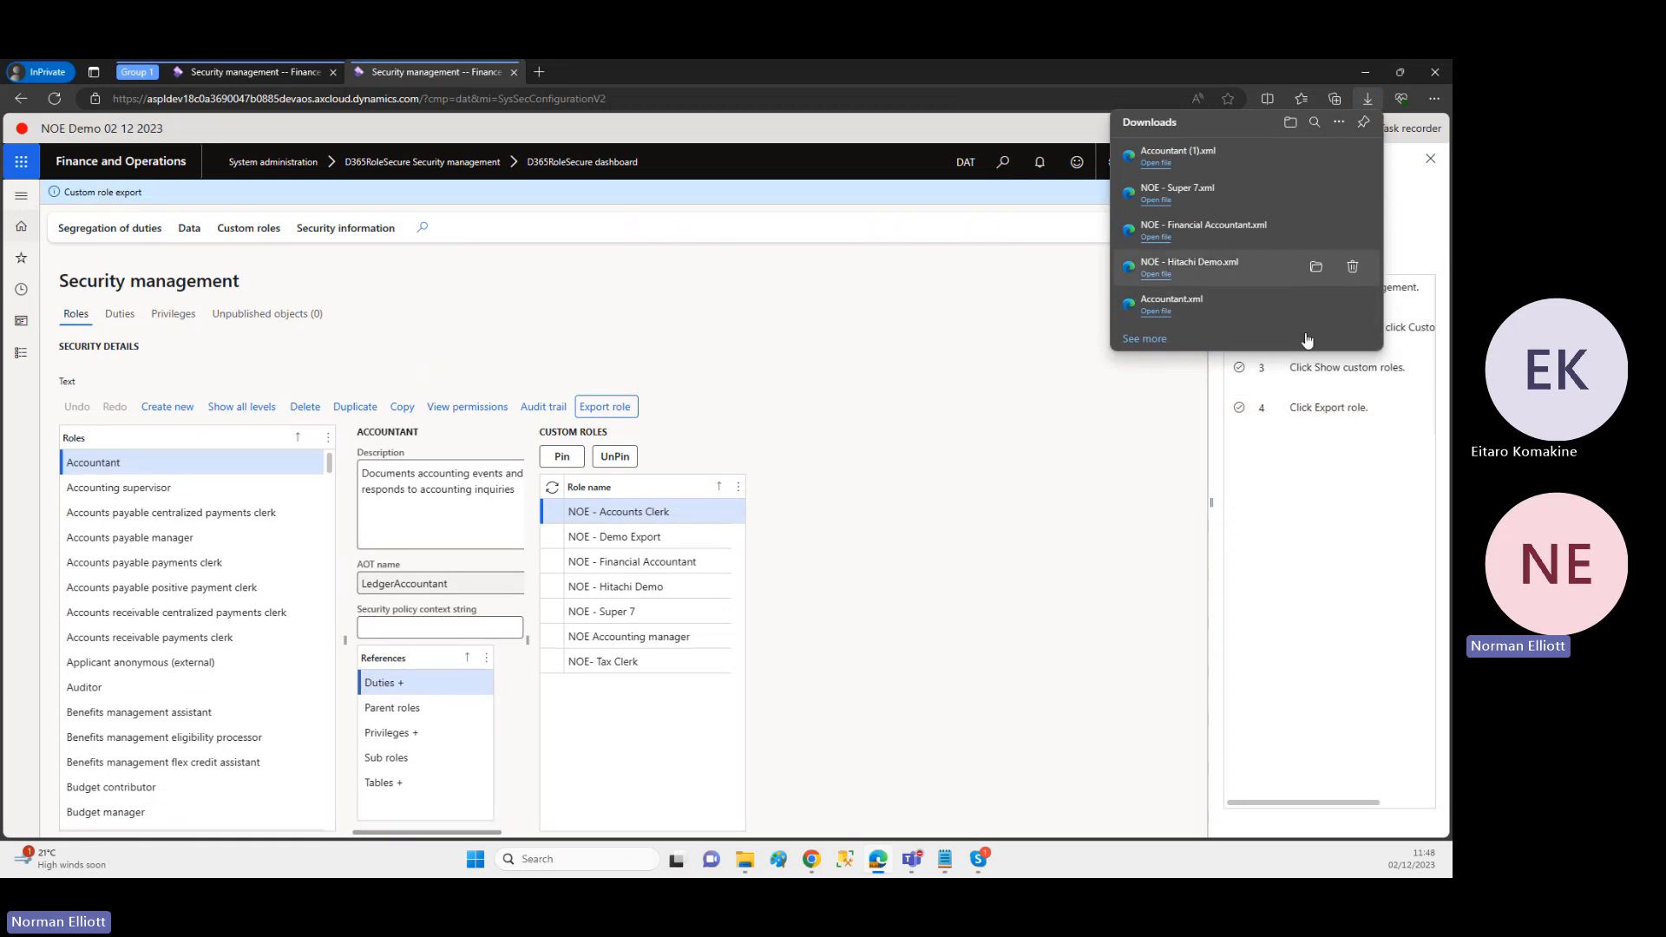
click(1106, 486)
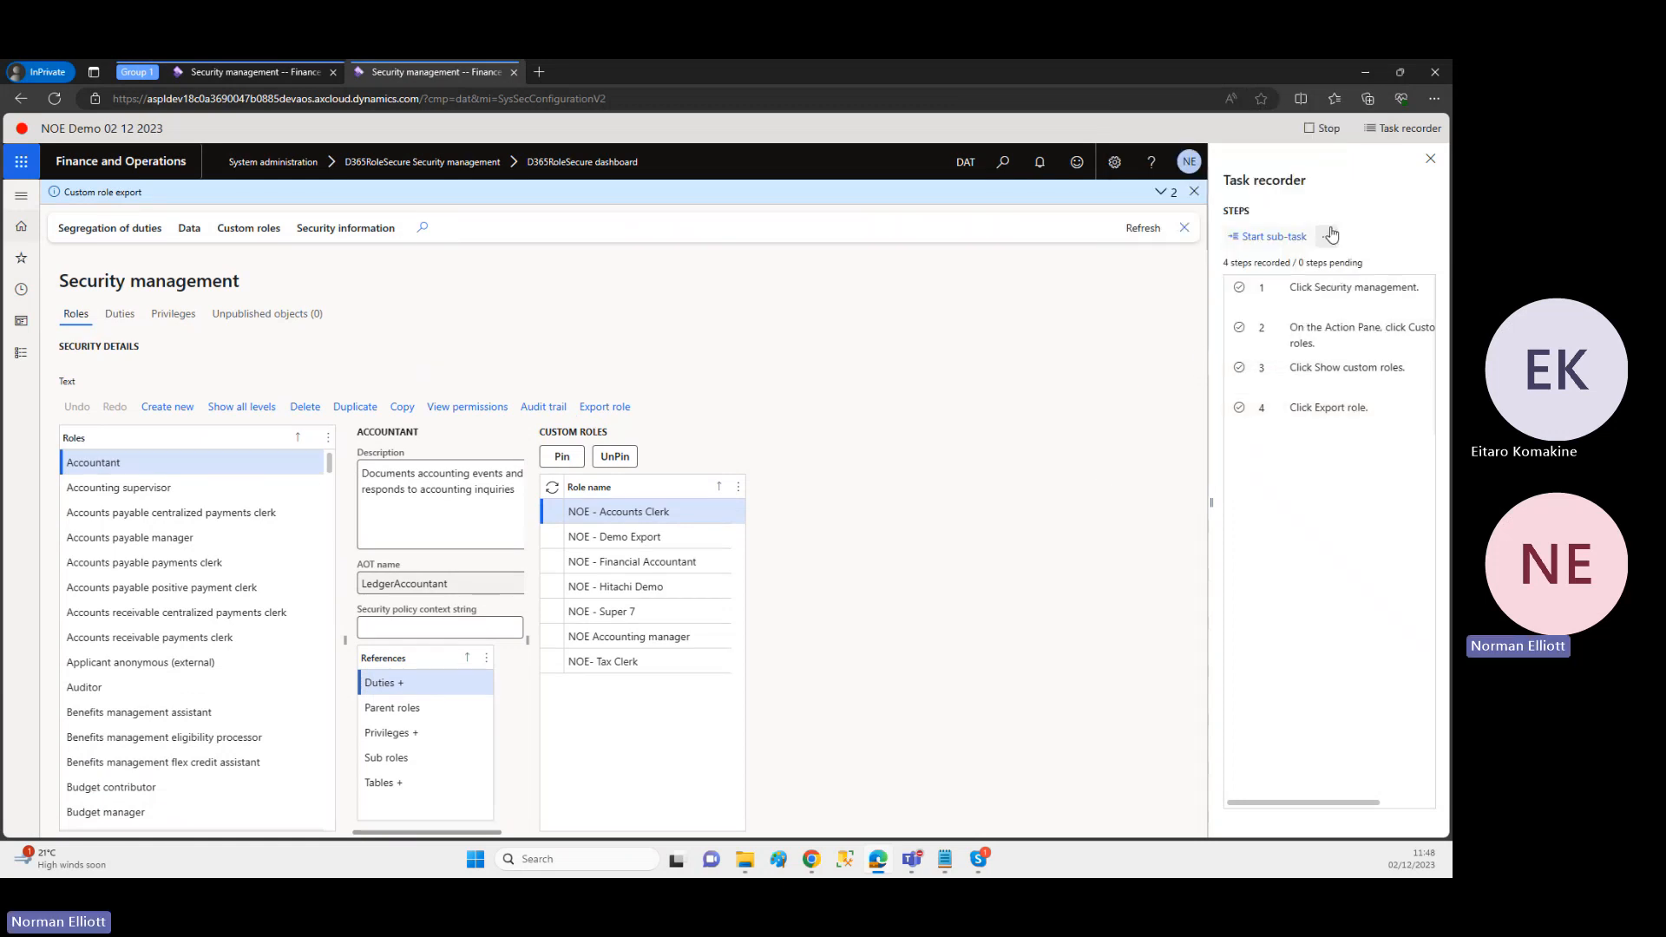
Step: Stop the recording and save it as a scenario, selecting its AX2018Export entry in the scenario log
click(1329, 129)
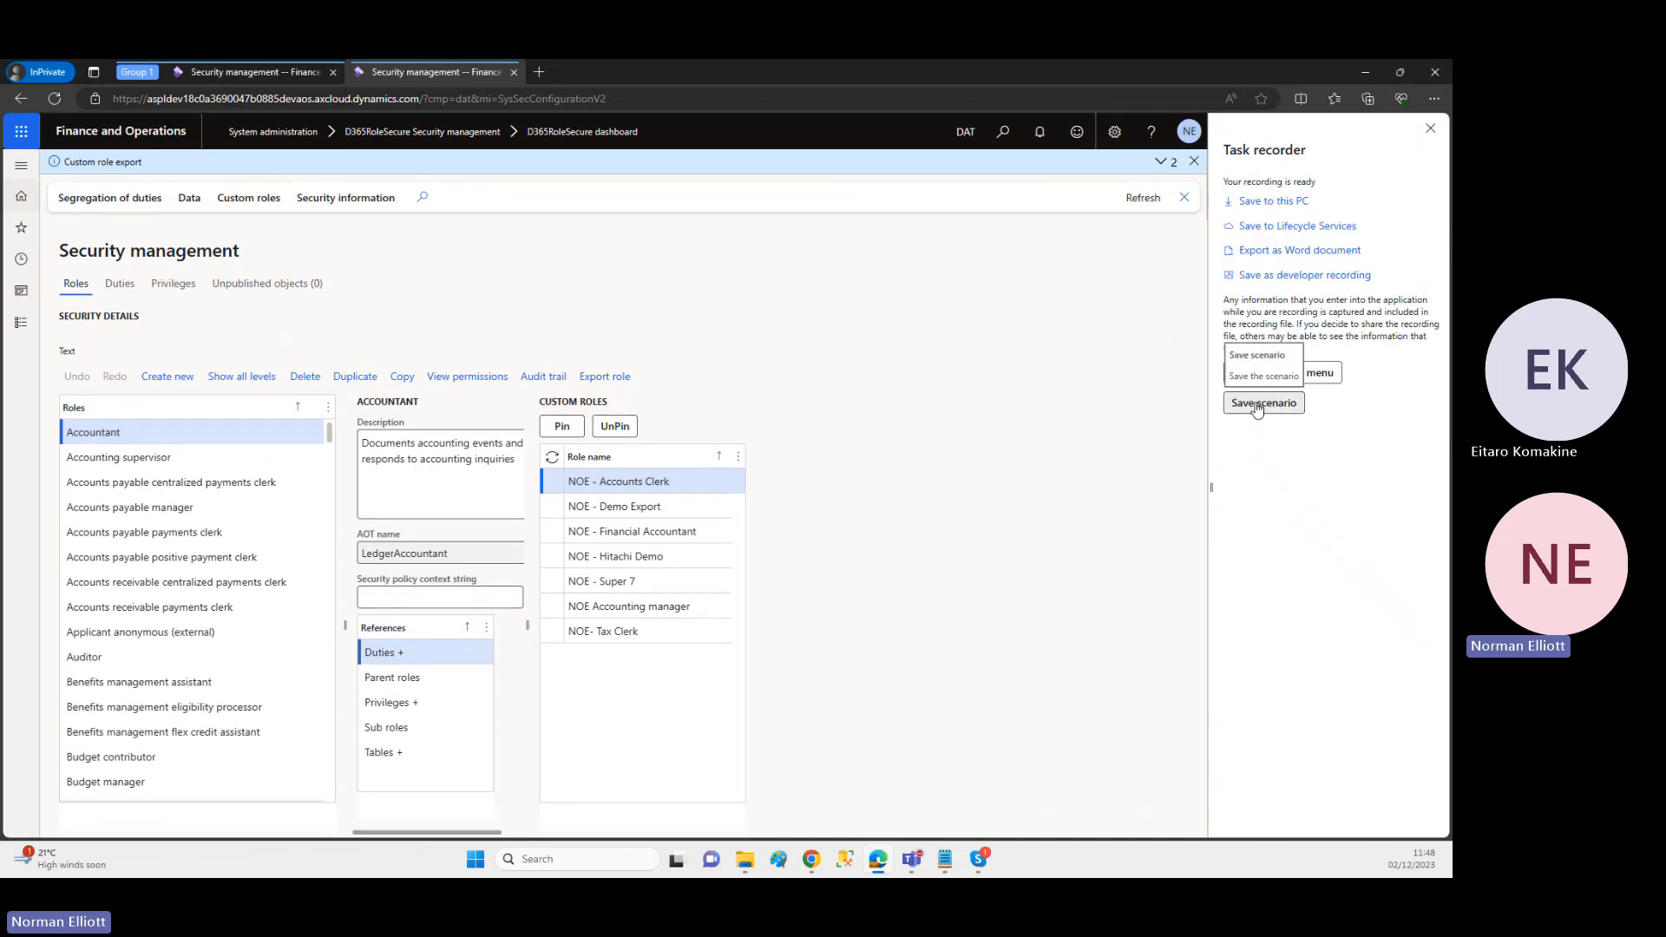
click(1258, 407)
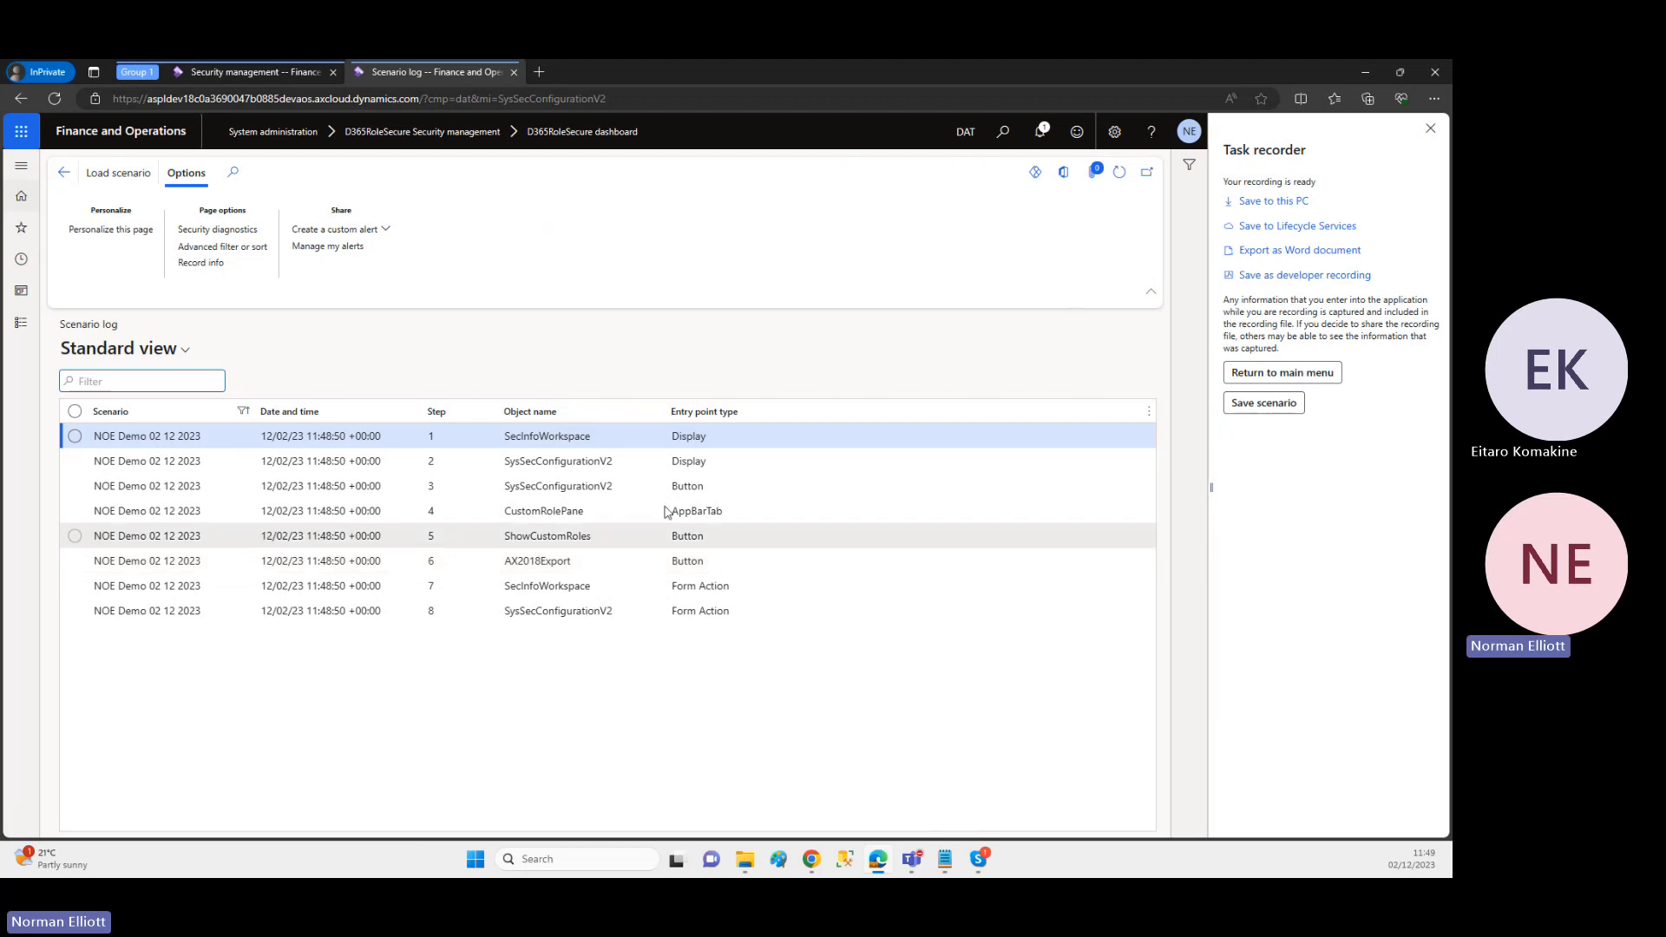
click(578, 564)
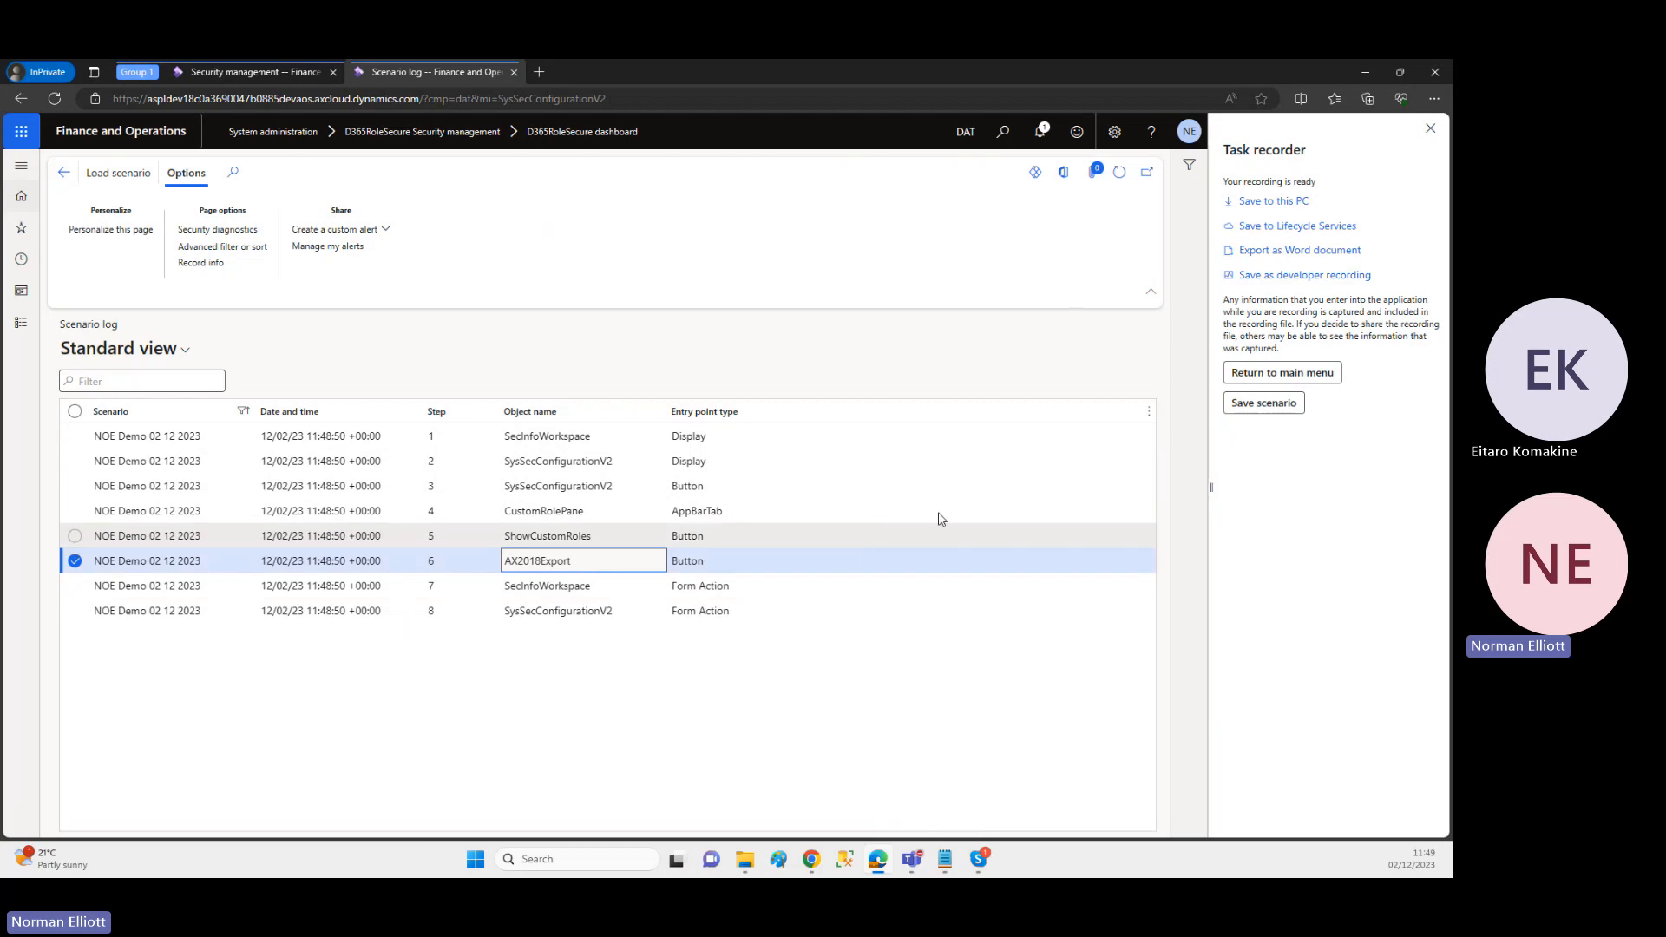
click(1430, 129)
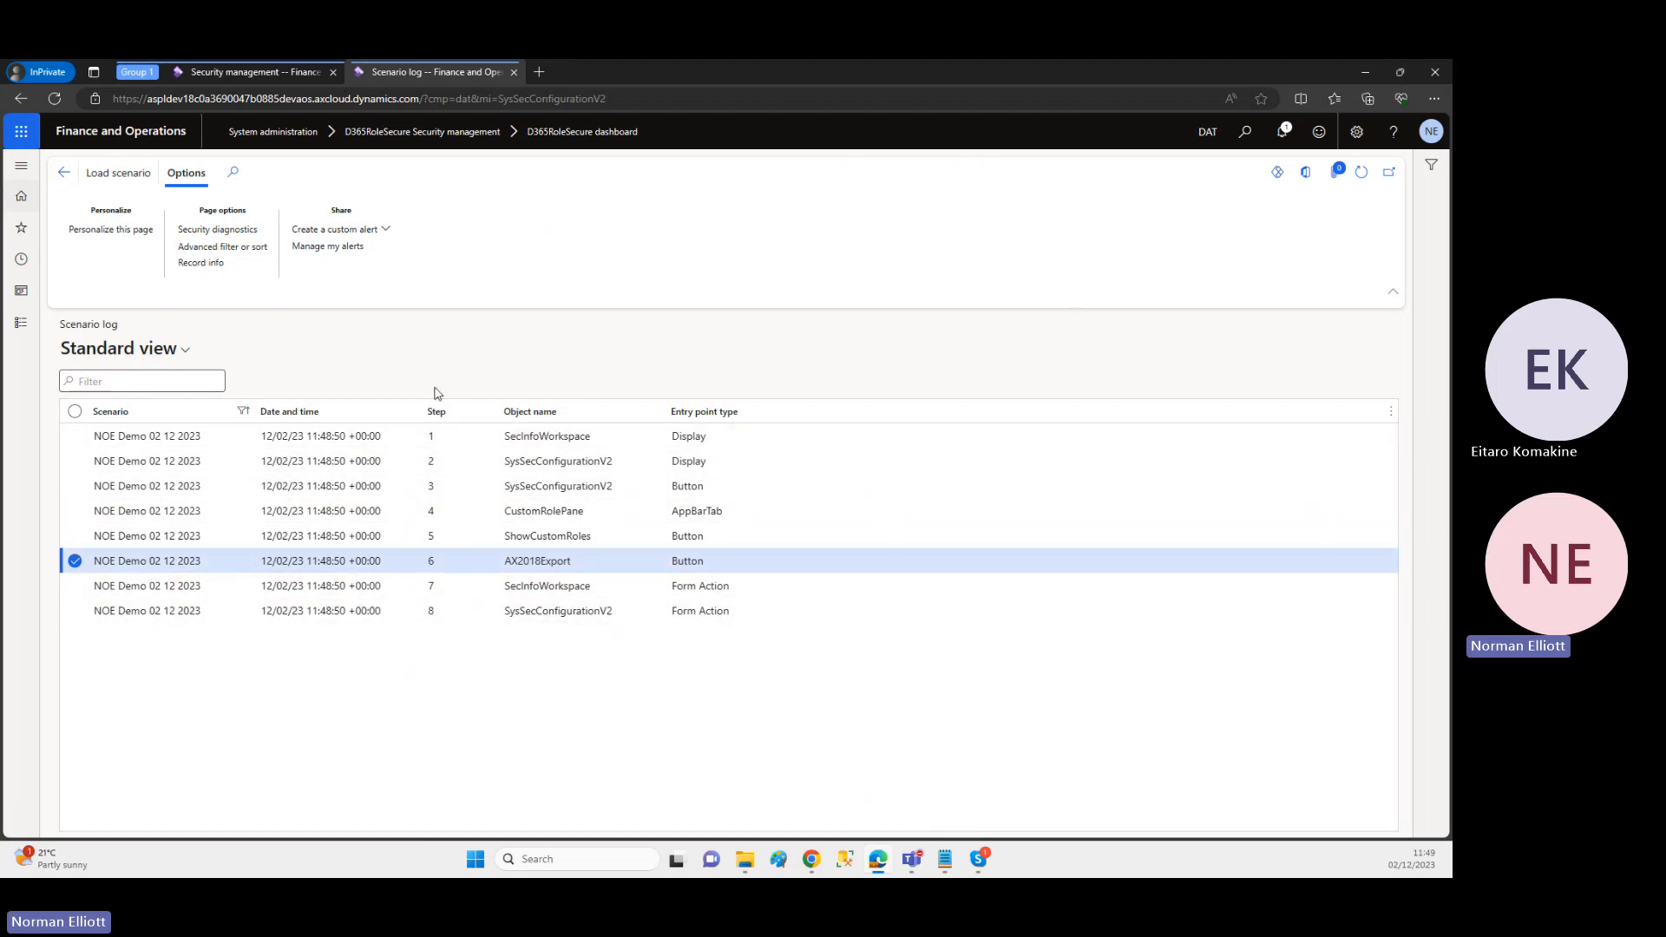
Step: Open the file selection for loading a scenario and cancel it
click(127, 184)
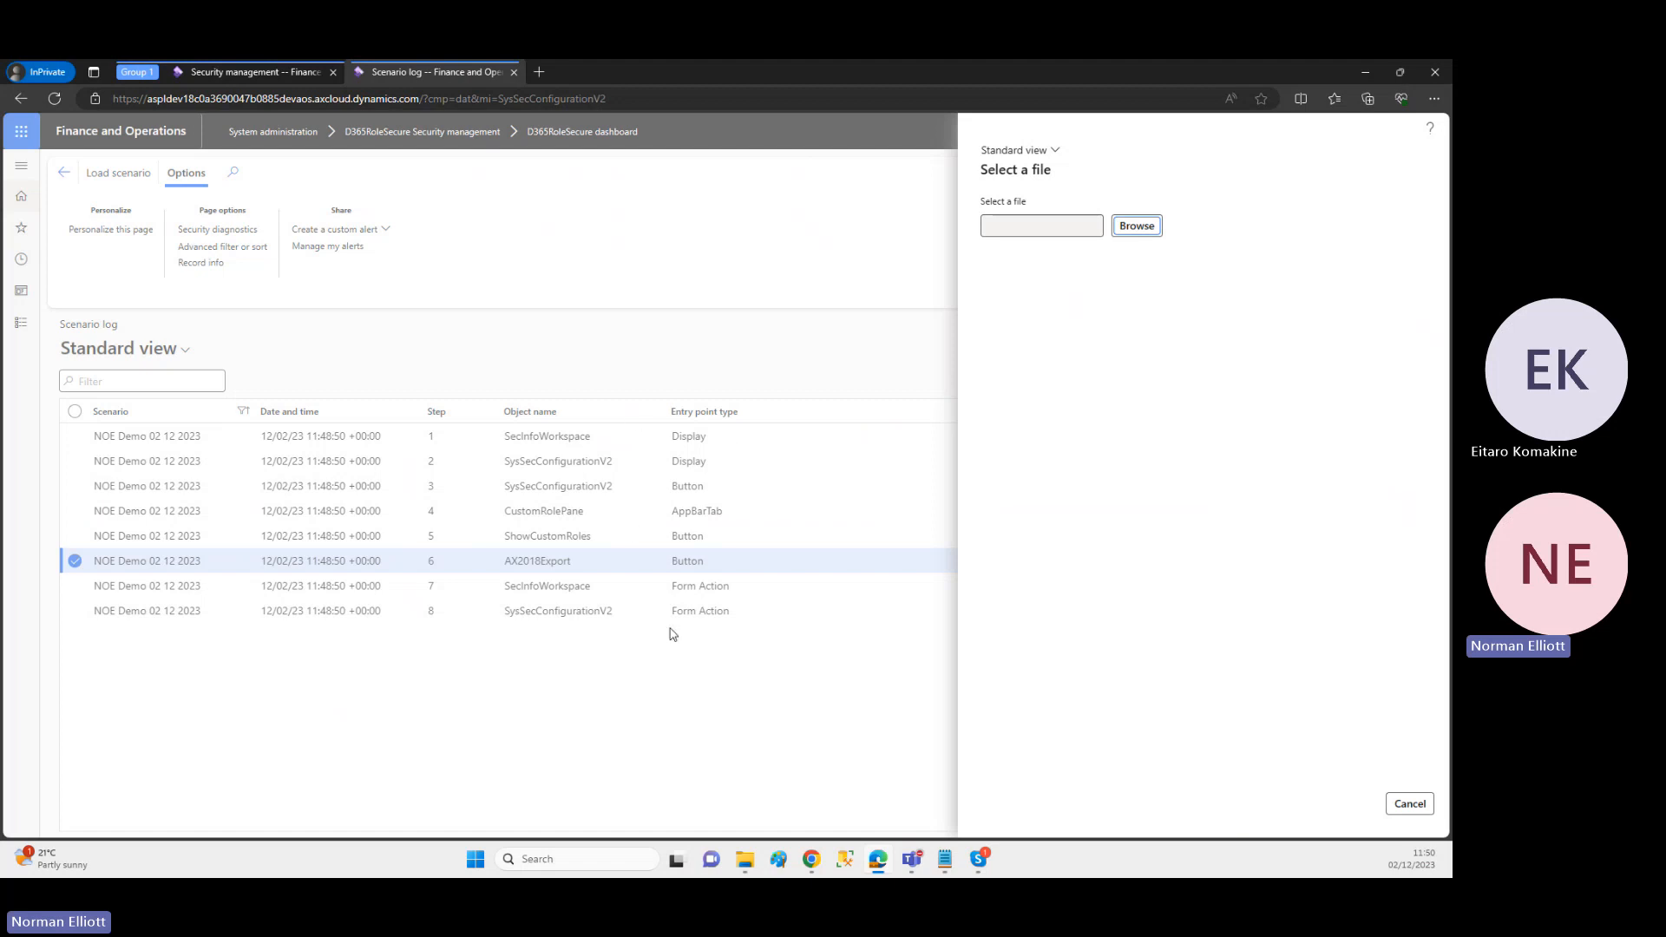
click(1400, 808)
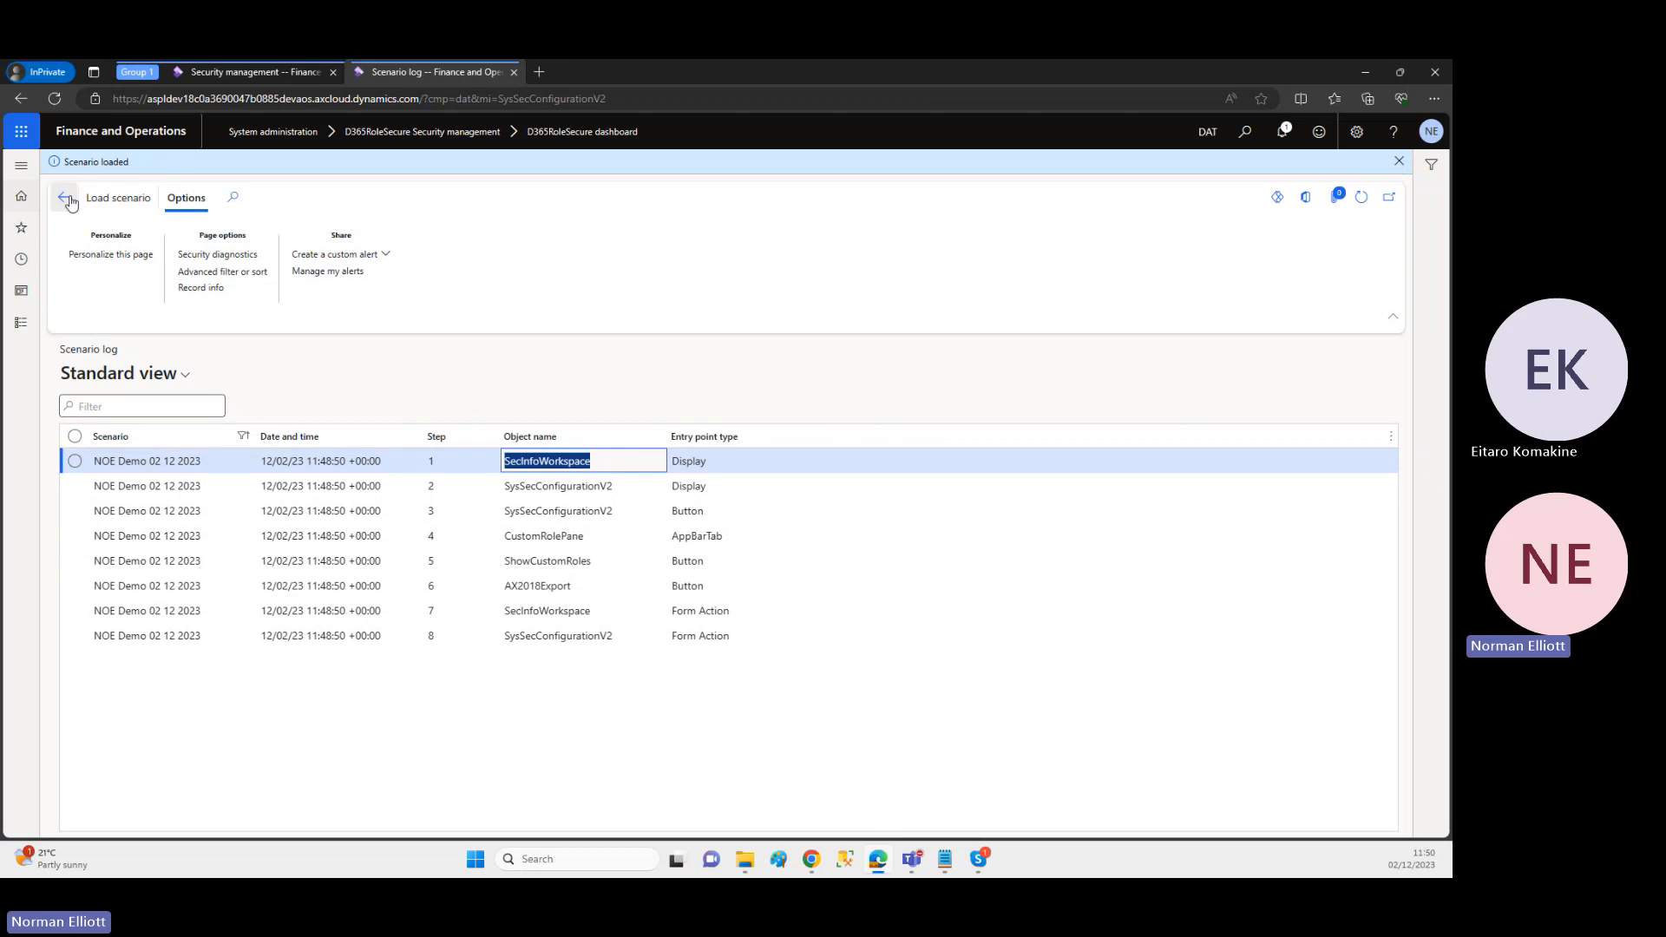
Step: Return to the D365RoleSecure dashboard and collapse the Security management, Logs, Batch jobs and System parameters sections
click(67, 199)
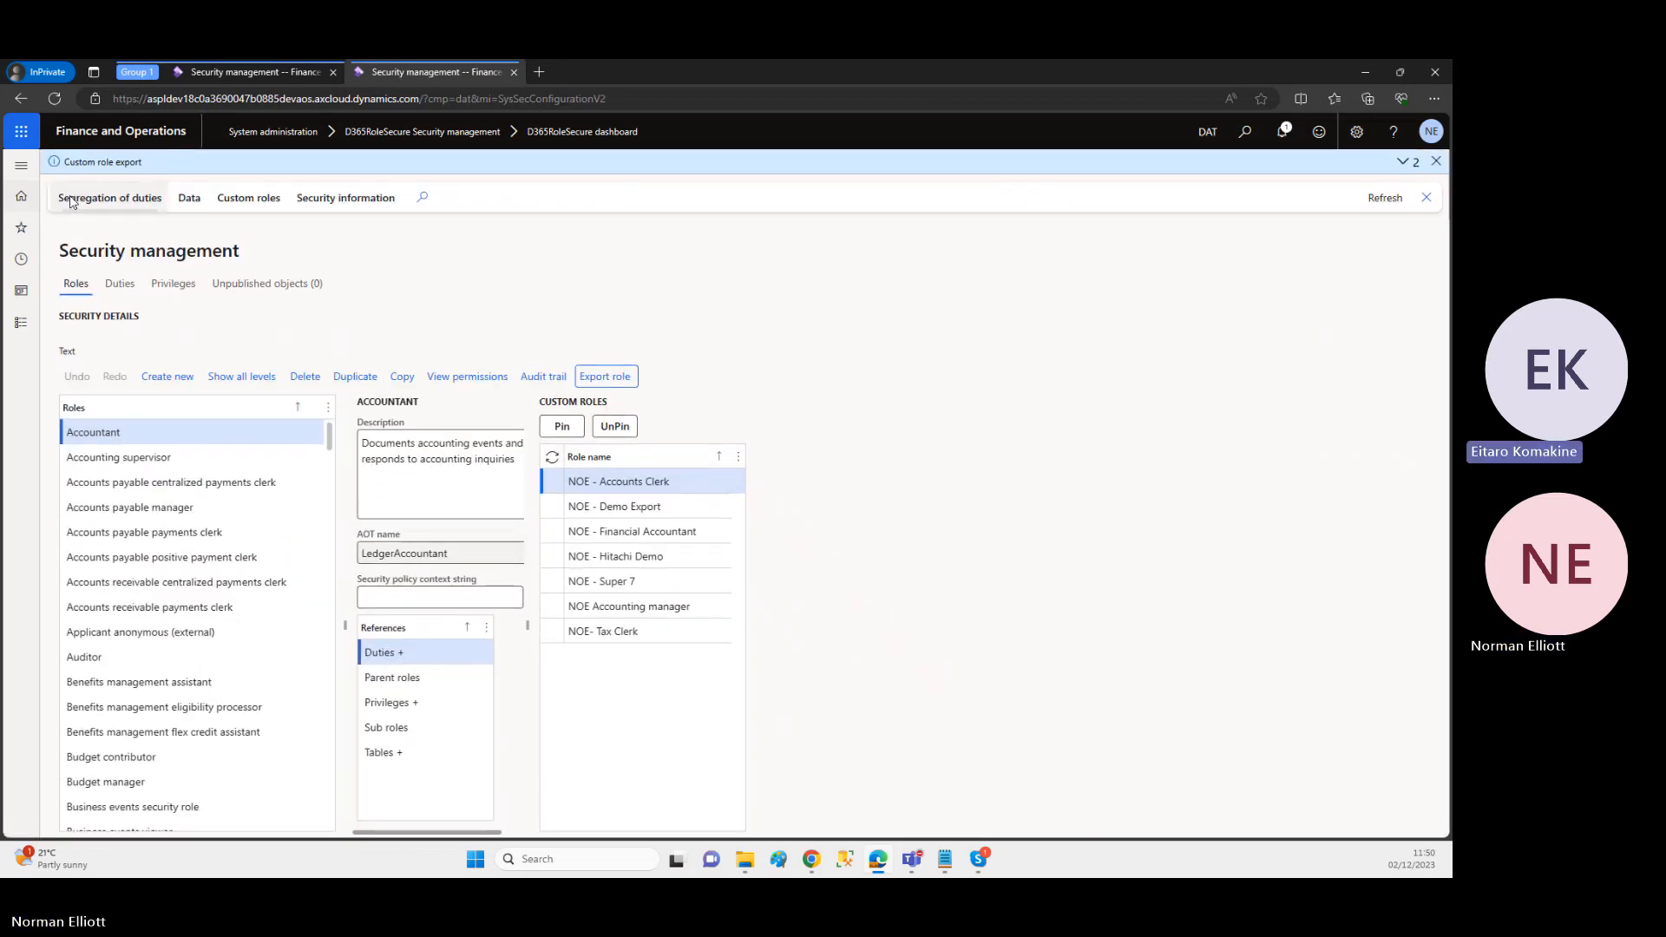
click(20, 260)
click(48, 305)
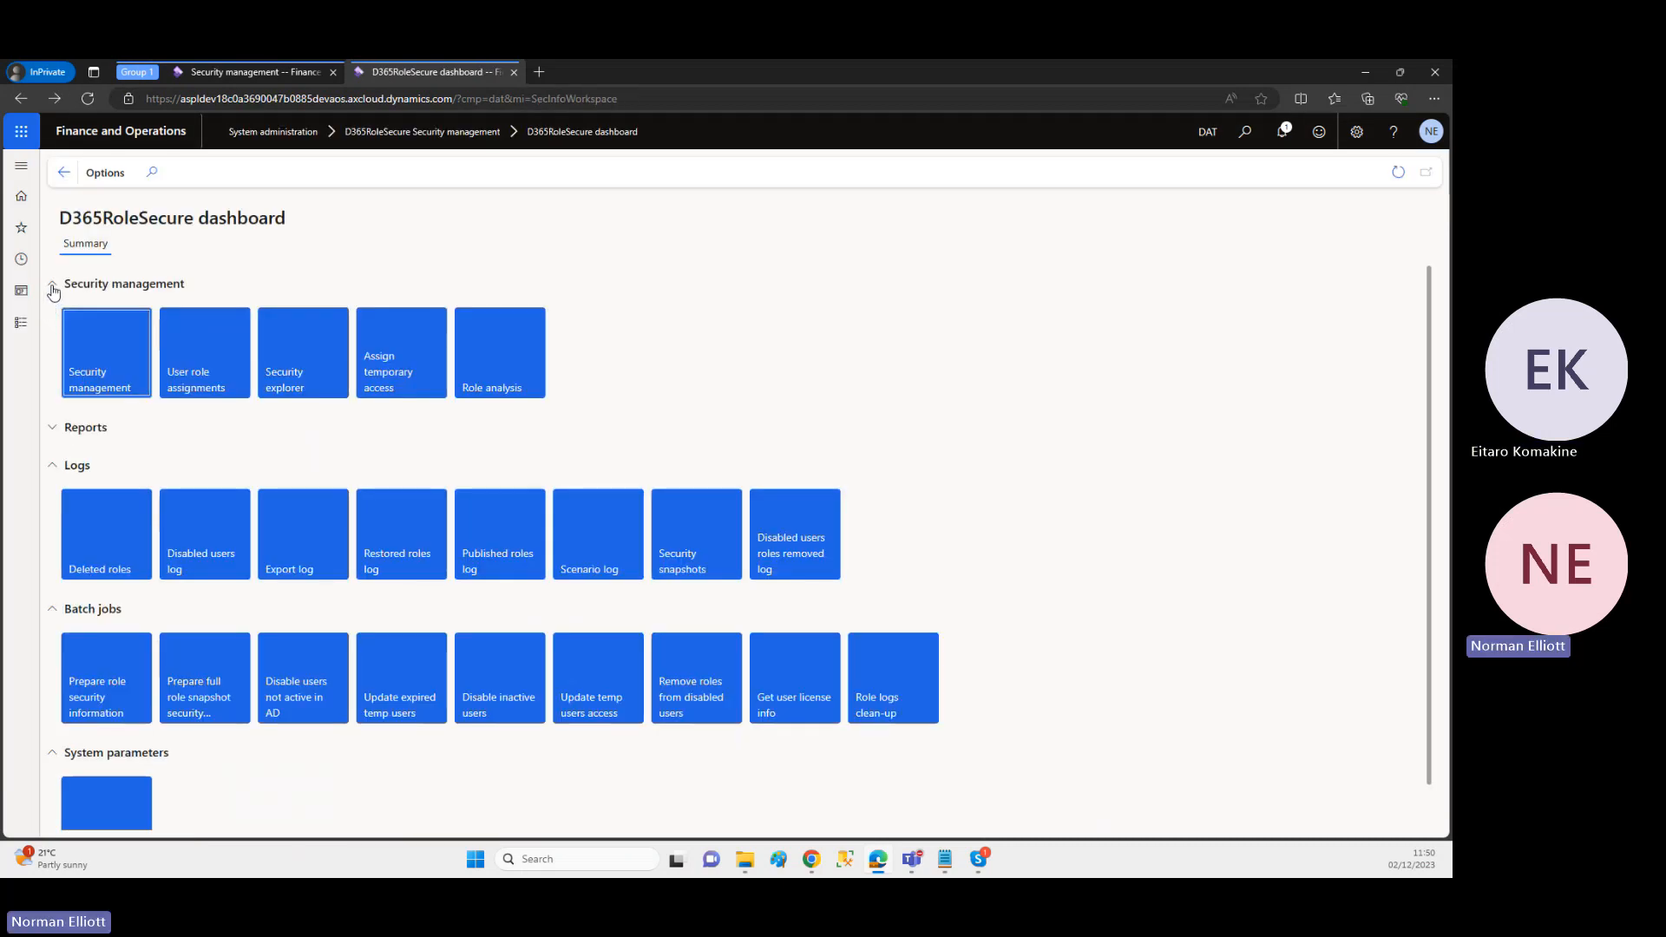
click(53, 286)
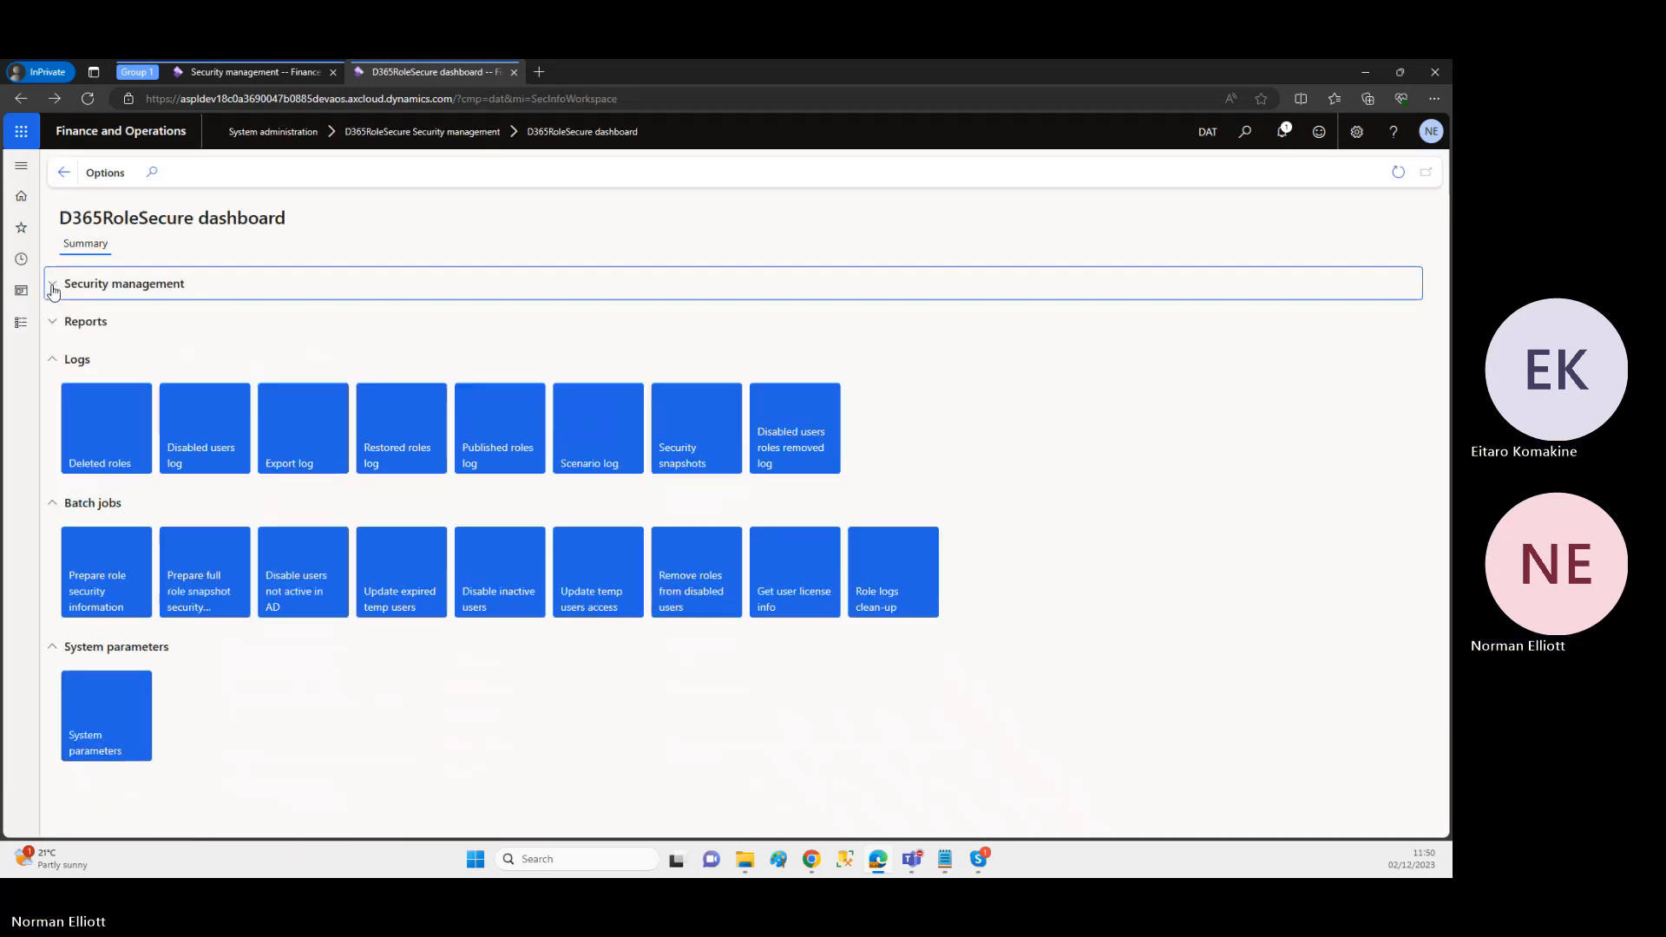
click(53, 356)
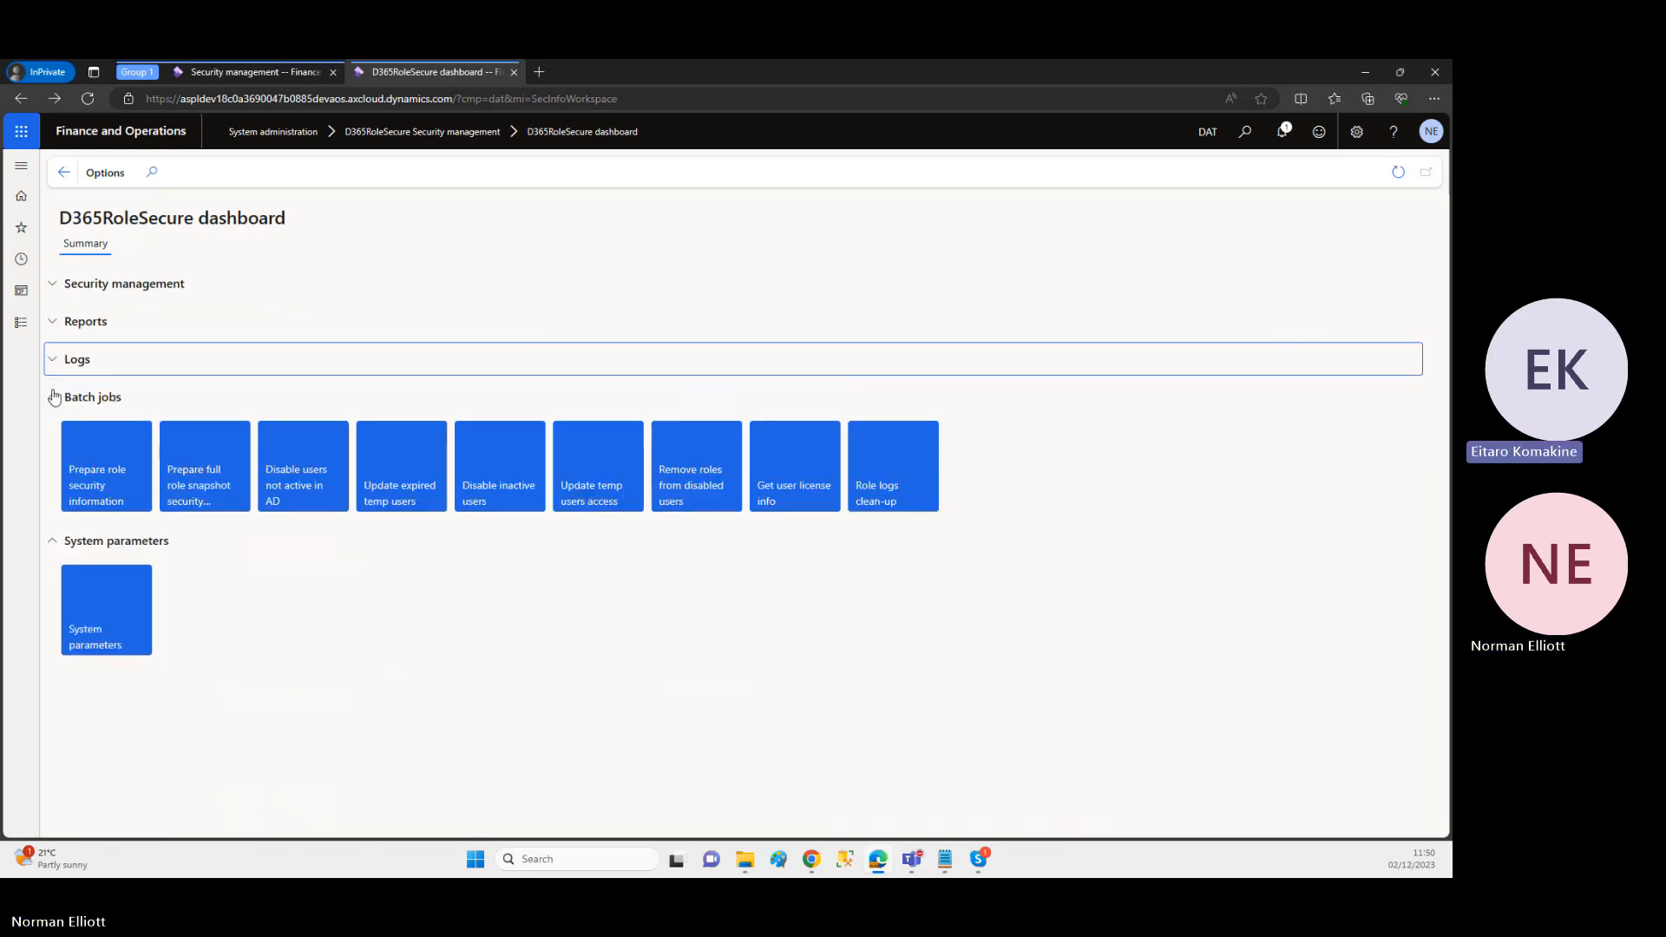
click(54, 398)
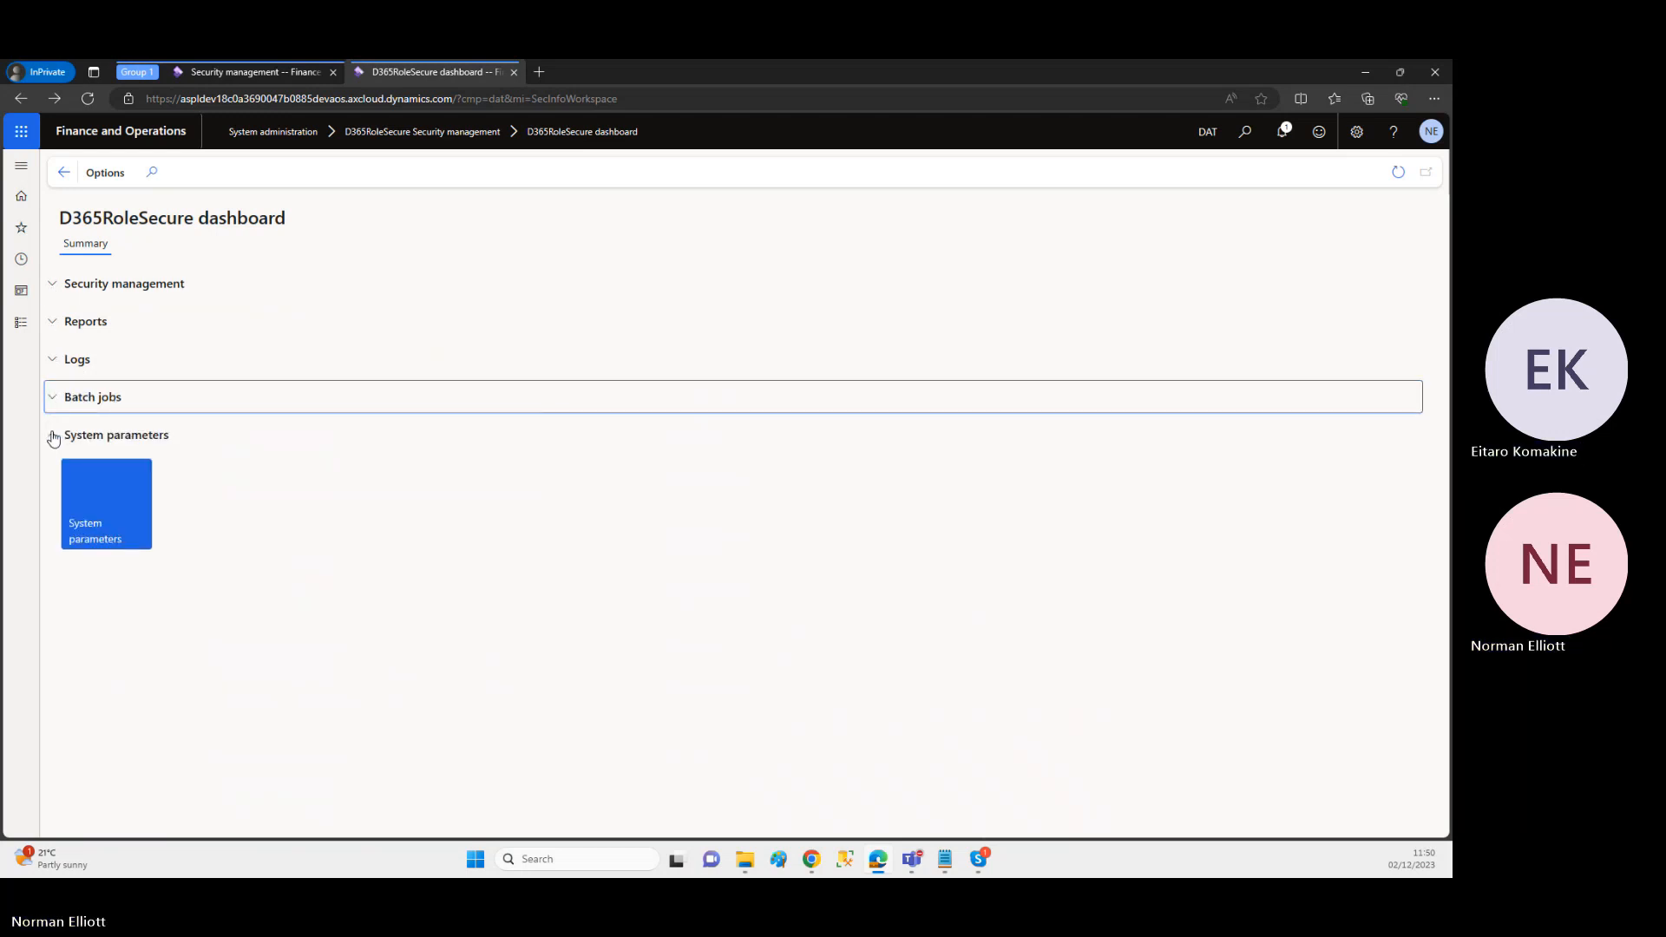
click(53, 439)
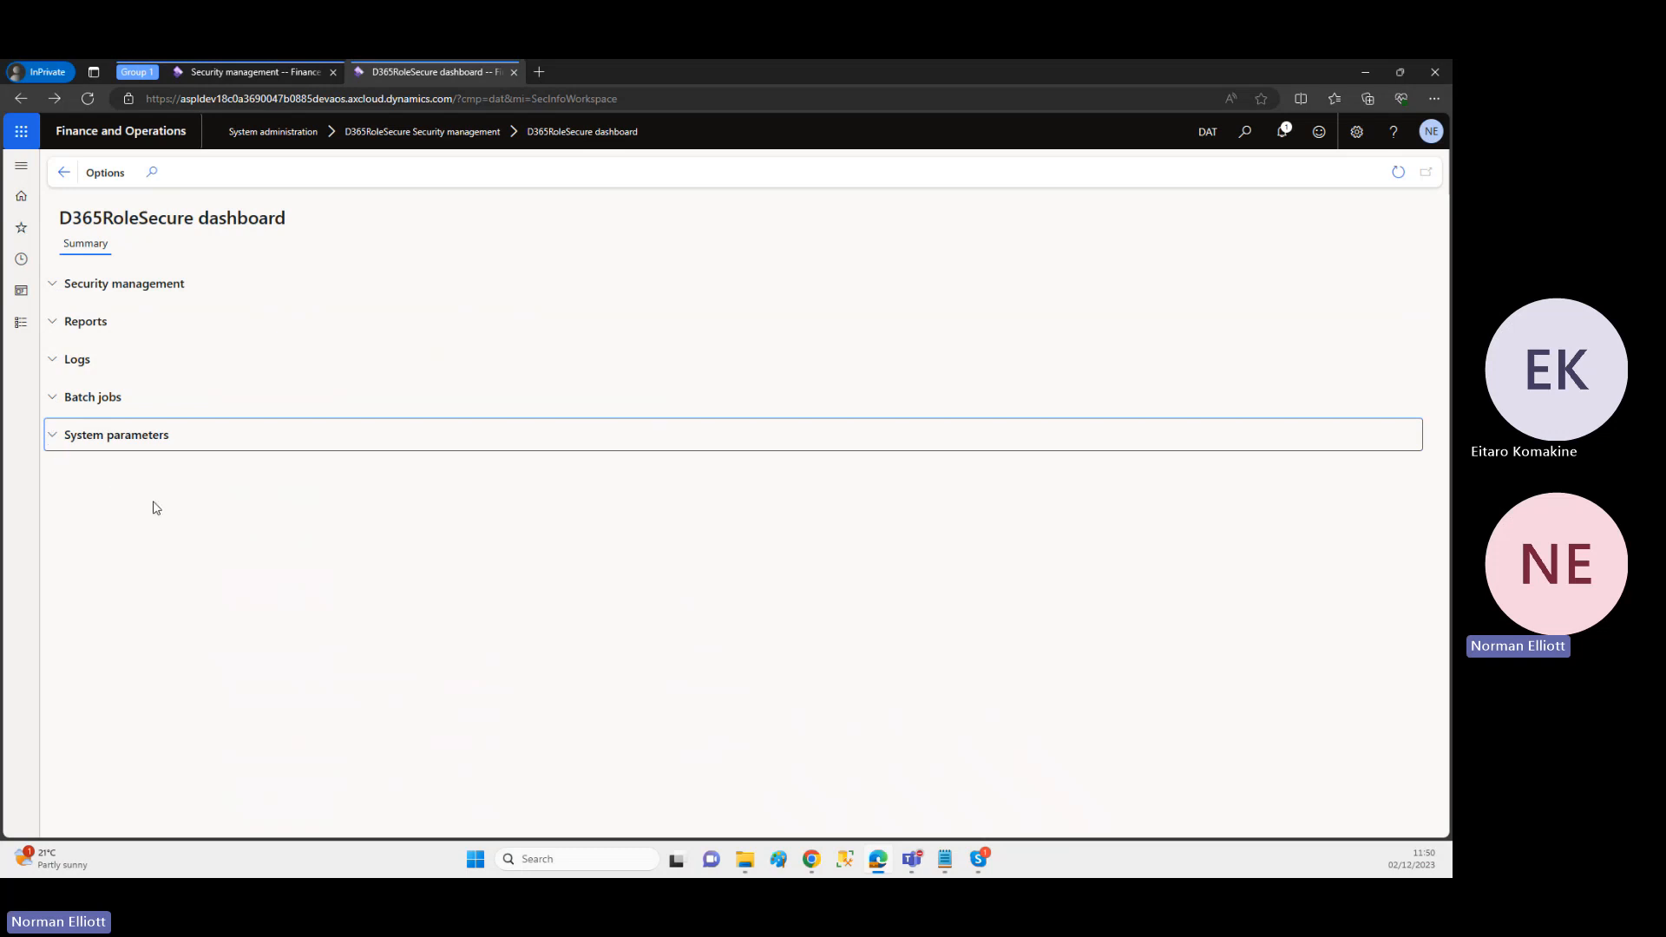